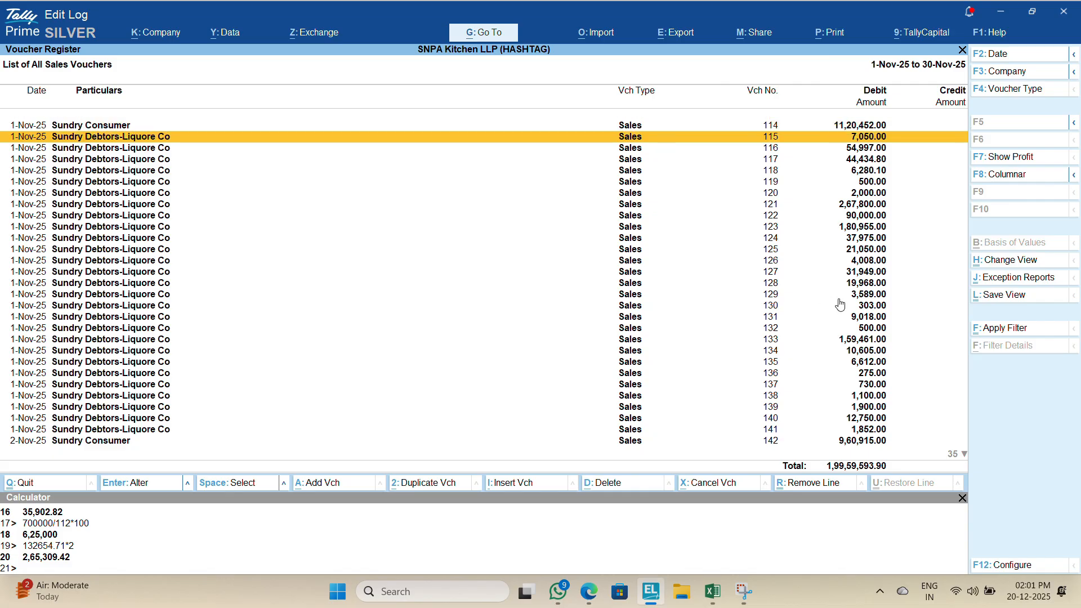
Step: Open the first November sales voucher, 114, to read its narration, then quit it
key(Up)
key(Up)
key(Up)
key(Return)
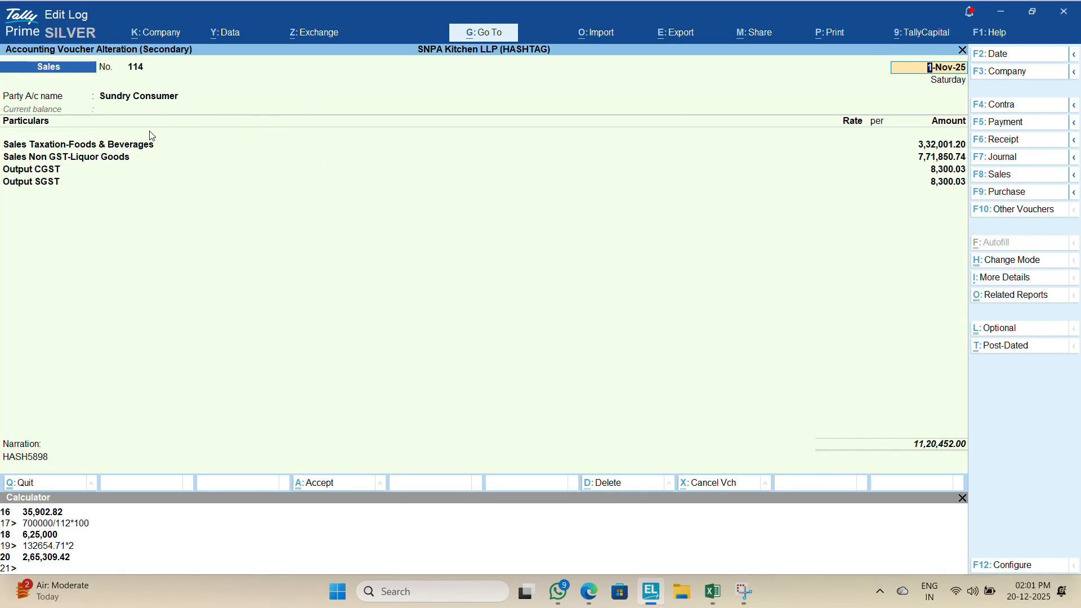
key(Escape)
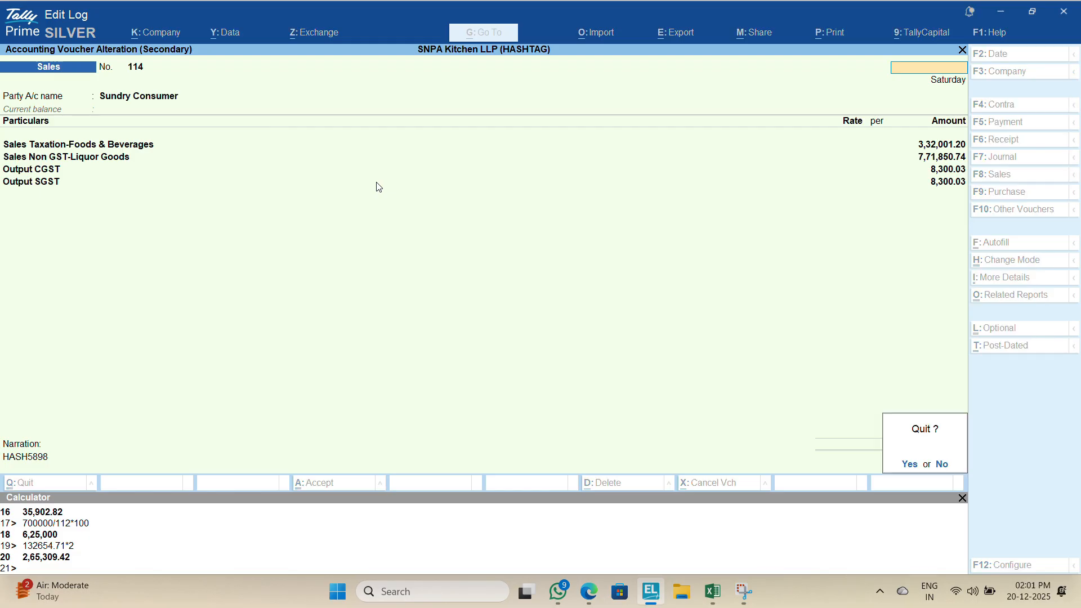
key(y)
Step: Open the last listed sales voucher, 142, to check its narration, then quit it
key(Down)
key(Down)
key(Down)
key(Down)
key(Down)
key(Down)
key(Down)
key(Down)
key(Down)
key(Down)
key(Down)
key(Down)
key(Down)
key(Down)
key(Down)
key(Down)
key(Down)
key(Down)
key(Down)
key(Down)
key(Down)
key(Down)
key(Down)
key(Down)
key(Down)
key(Down)
key(Down)
key(Down)
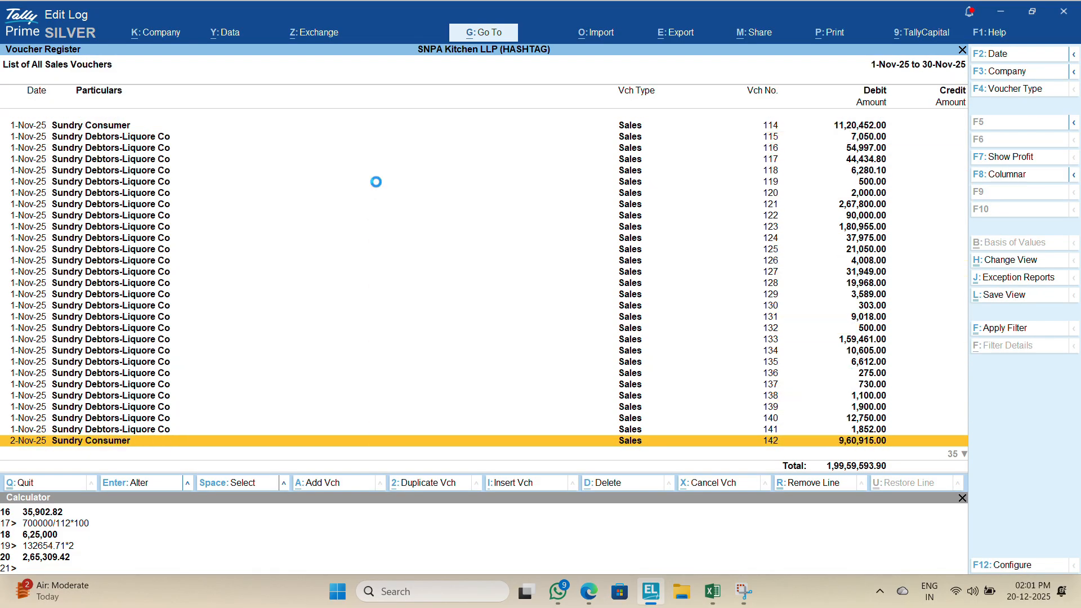
key(Return)
key(Escape)
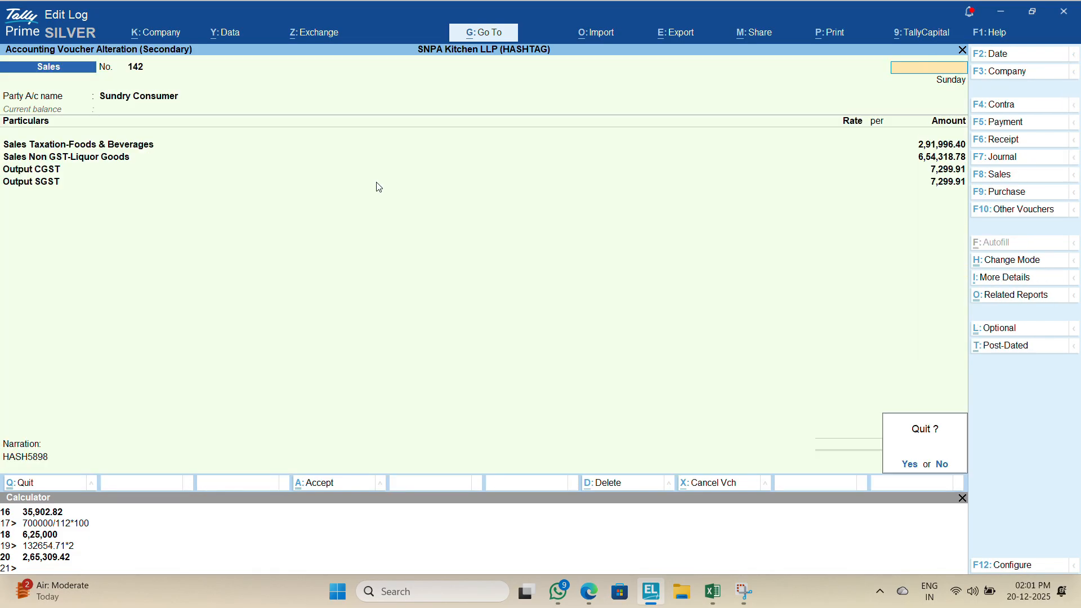
key(y)
key(Up)
key(Up)
key(Up)
key(Up)
key(Up)
key(Up)
key(Up)
key(Up)
key(Up)
key(Up)
key(Up)
key(Up)
key(Up)
key(Up)
key(Up)
key(Up)
key(Up)
key(Up)
key(Up)
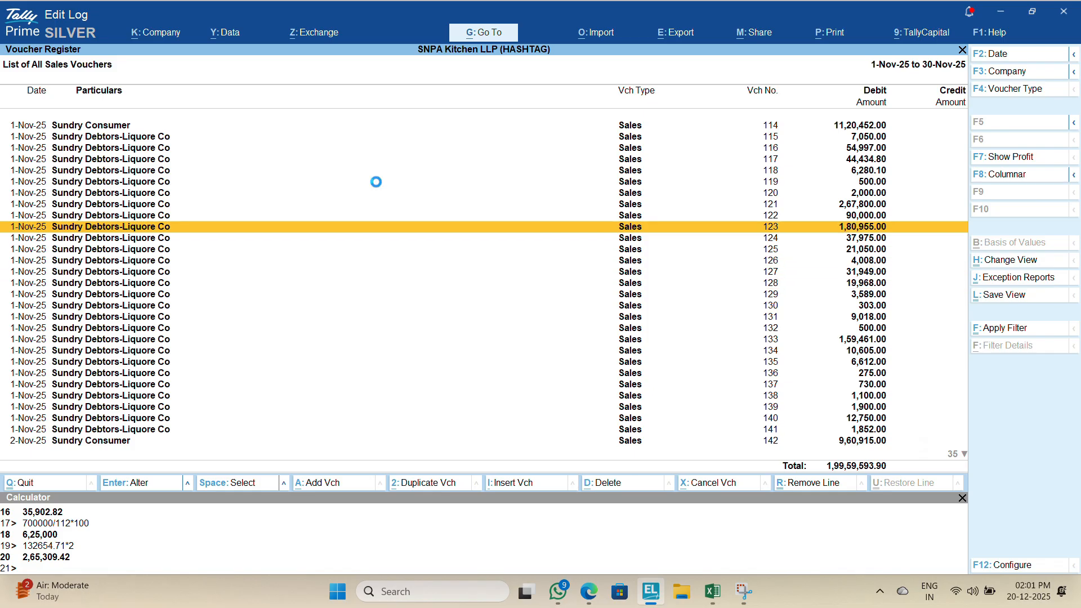
key(F4)
text(S)
key(Escape)
key(Escape)
key(Escape)
key(Escape)
key(Escape)
key(Escape)
key(Escape)
Step: Display the Sundry Consumer ledger vouchers and limit the period to 1-Dec-25
text(dalsundr)
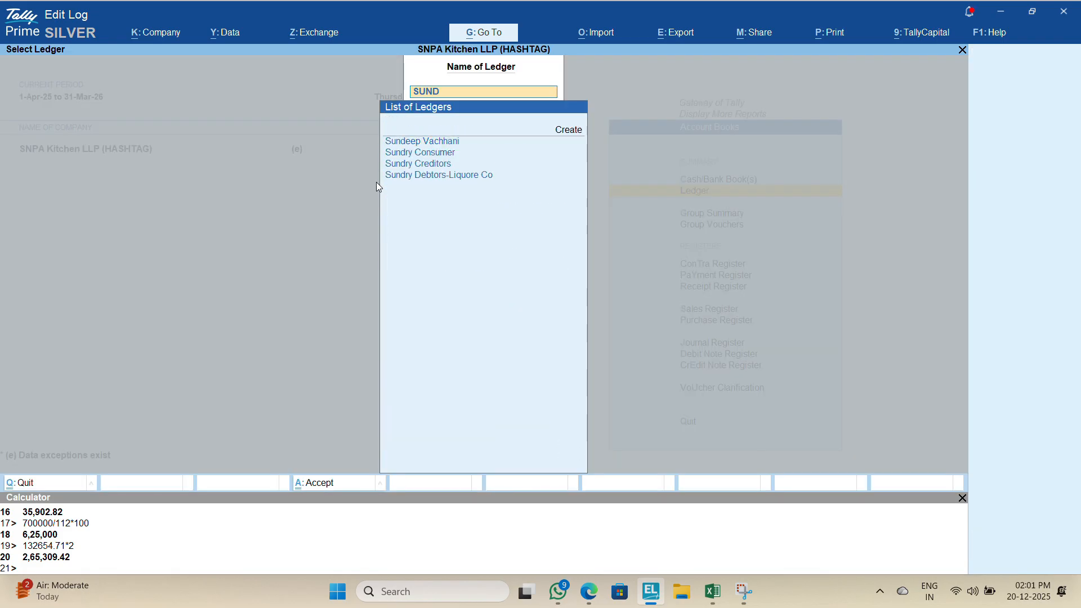
key(Down)
key(Return)
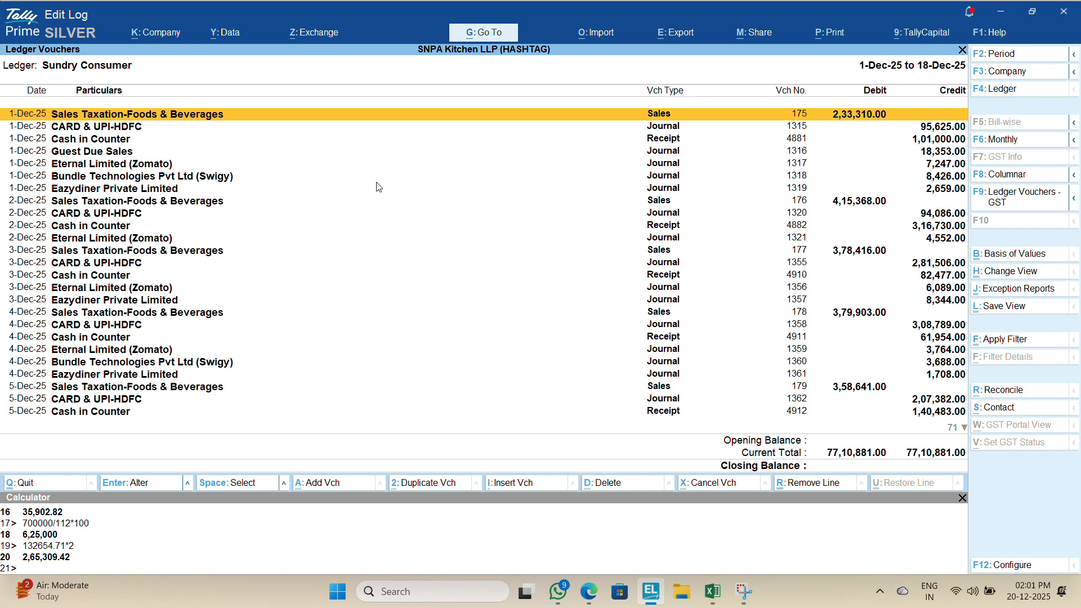
key(F2)
text(1.12)
key(Return)
key(Down)
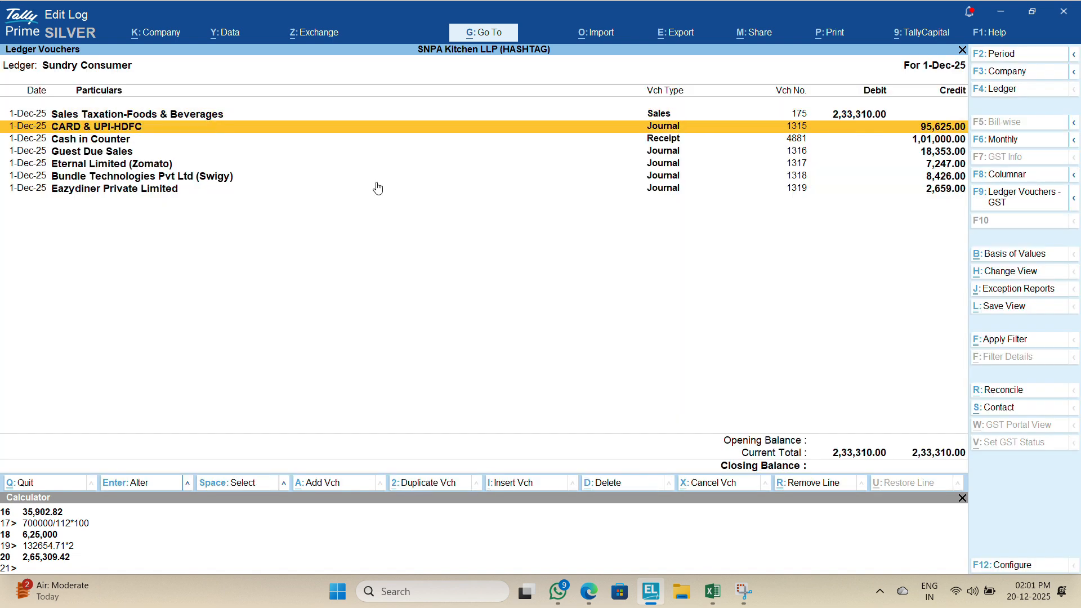
Step: Select the 1-Dec-25 entries from CARD & UPI-HDFC through Bundle Technologies, then return to the Gateway
key(shift+Down)
key(shift+Down)
key(shift+Down)
key(shift+Down)
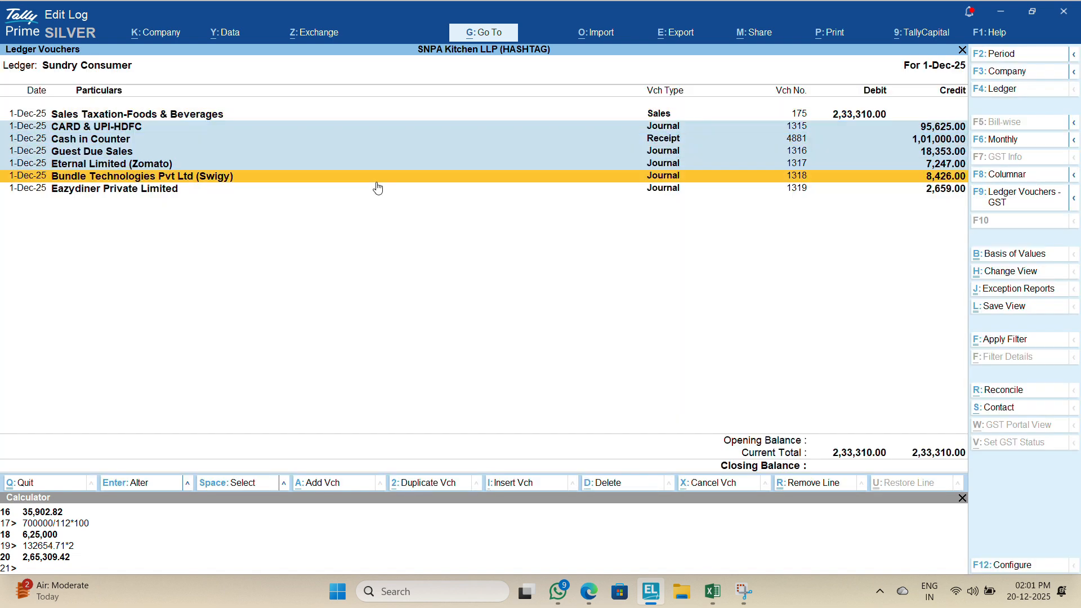
key(shift+Down)
key(shift+Up)
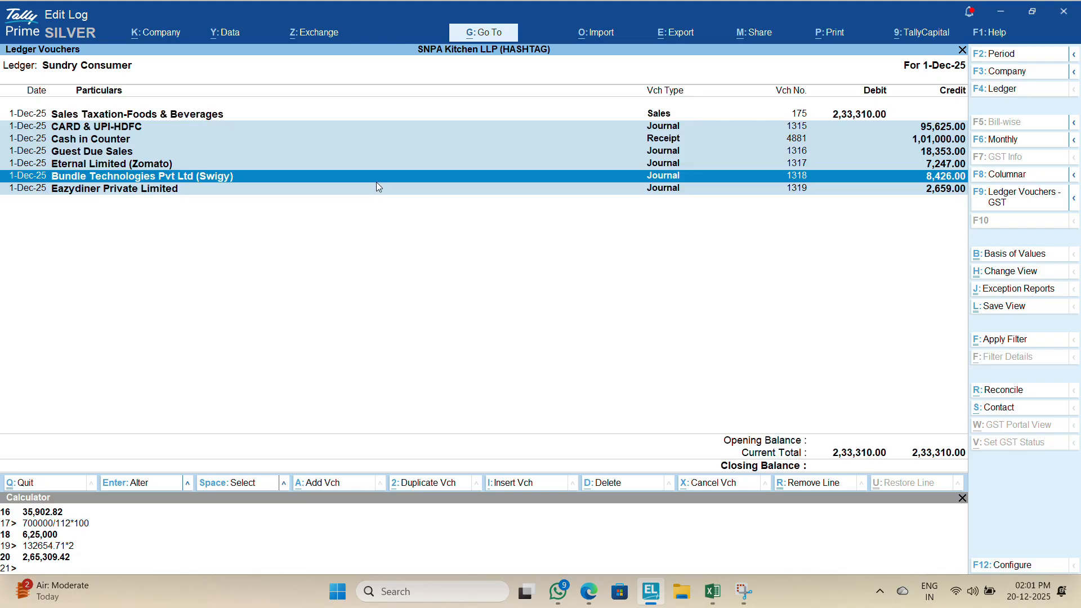
key(Escape)
key(Escape)
key(Escape)
key(Escape)
key(Escape)
Step: Open the November Sales Register voucher list and switch it to columnar view
key(d)
key(a)
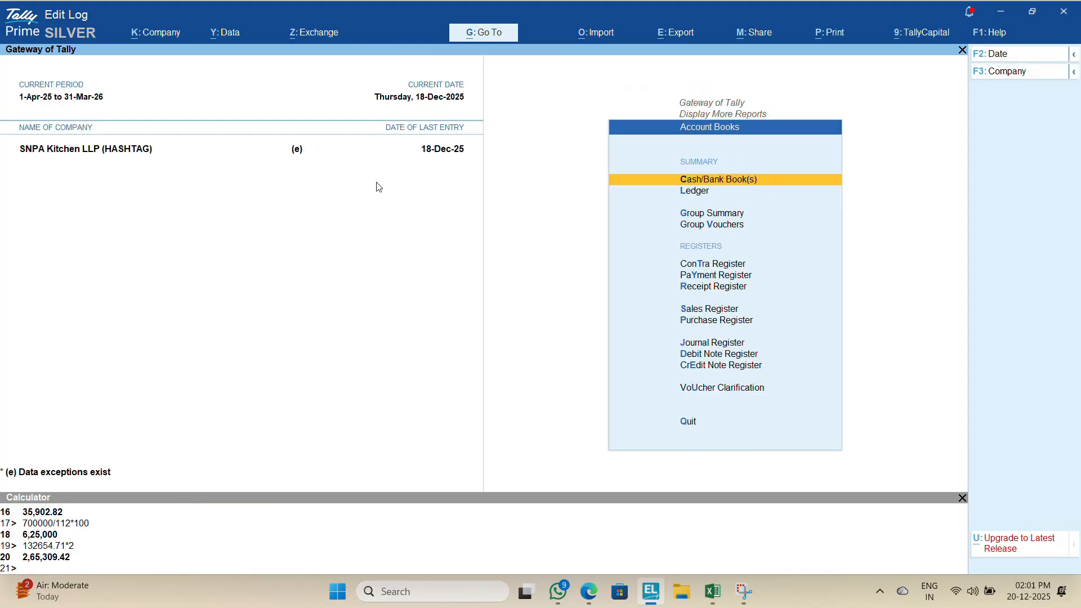
key(s)
key(Up)
key(Up)
key(Return)
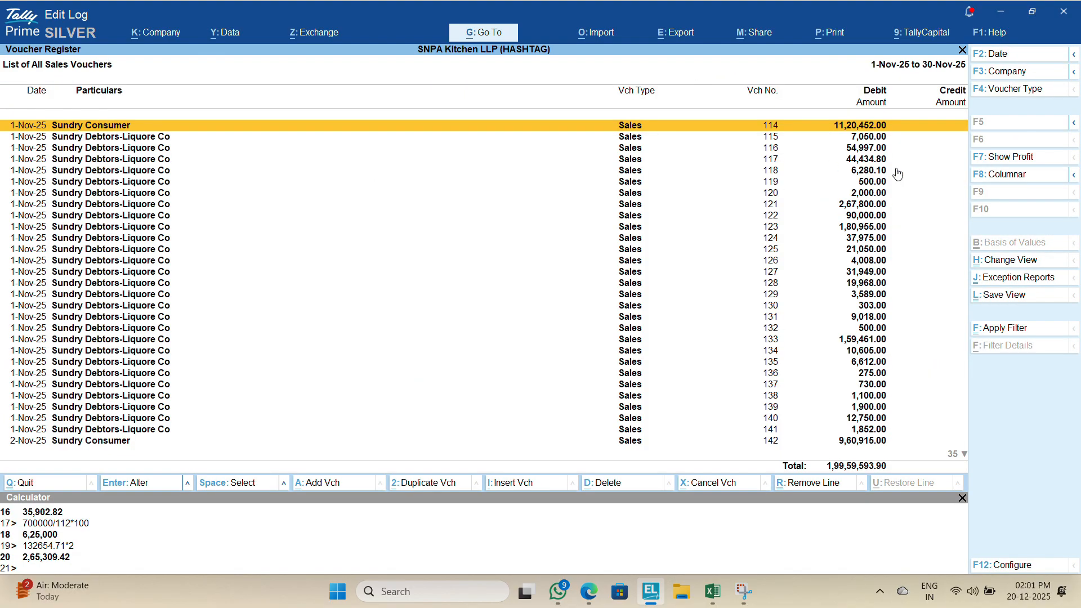
click(996, 178)
key(ctrl+a)
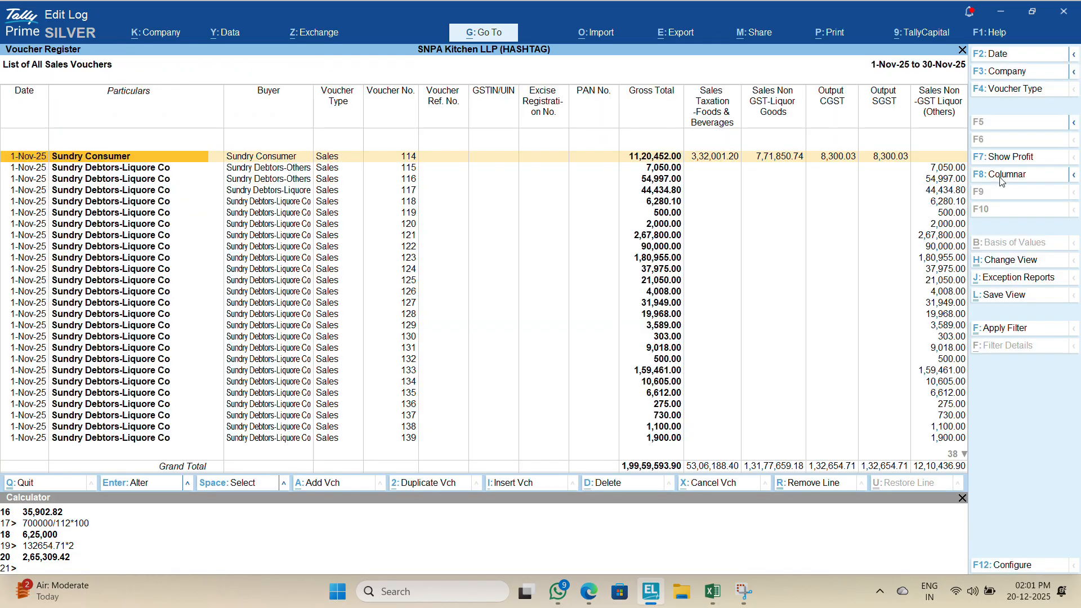
Step: Compare the Excel sales register with Tally and open sales voucher 114 to read its narration
key(alt+Tab)
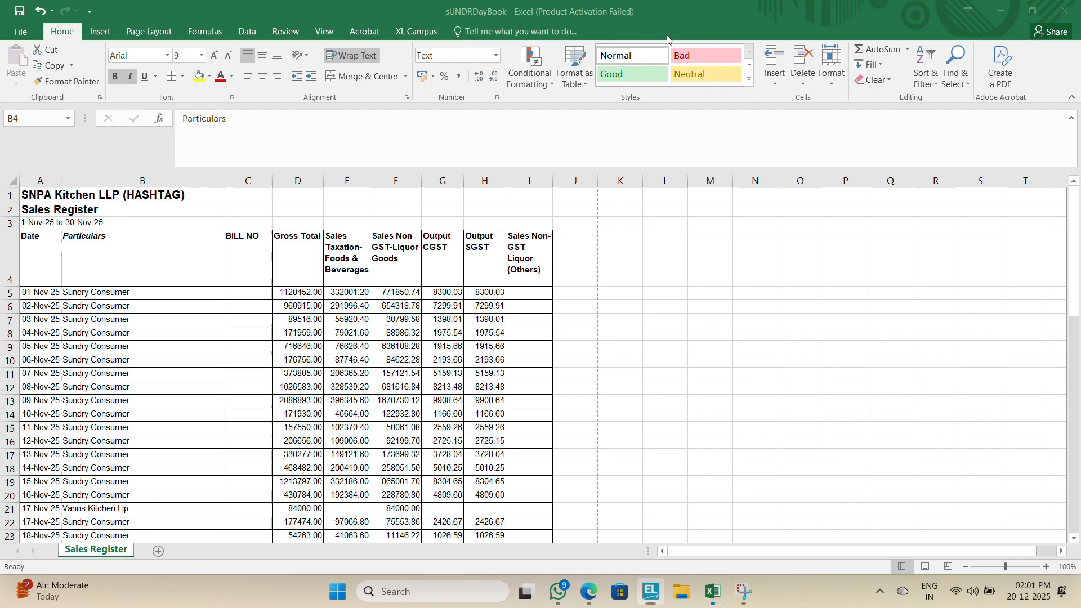
click(305, 413)
click(136, 320)
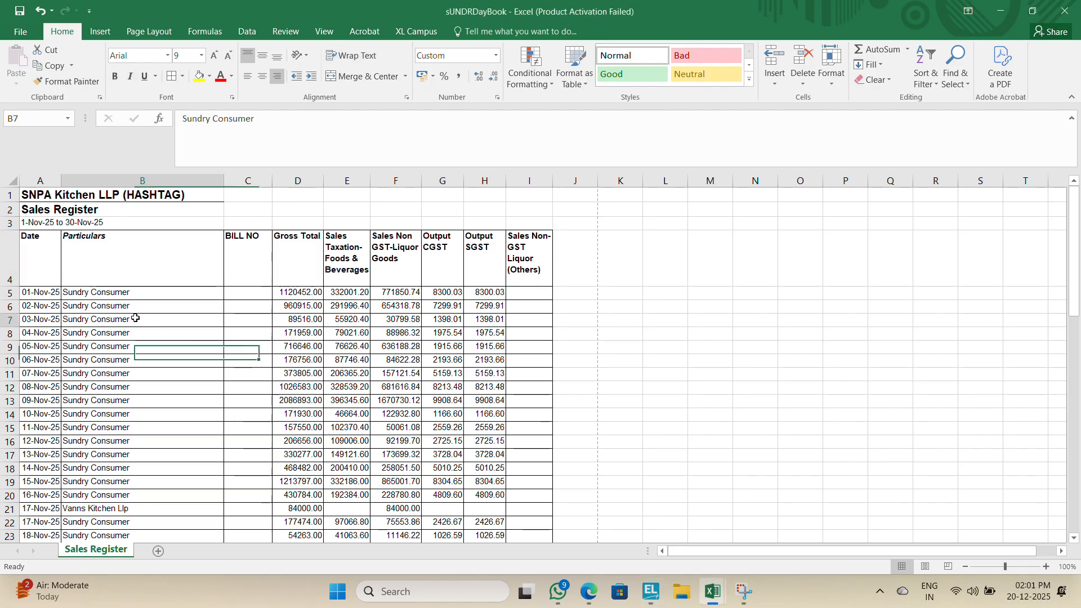
key(alt+Tab)
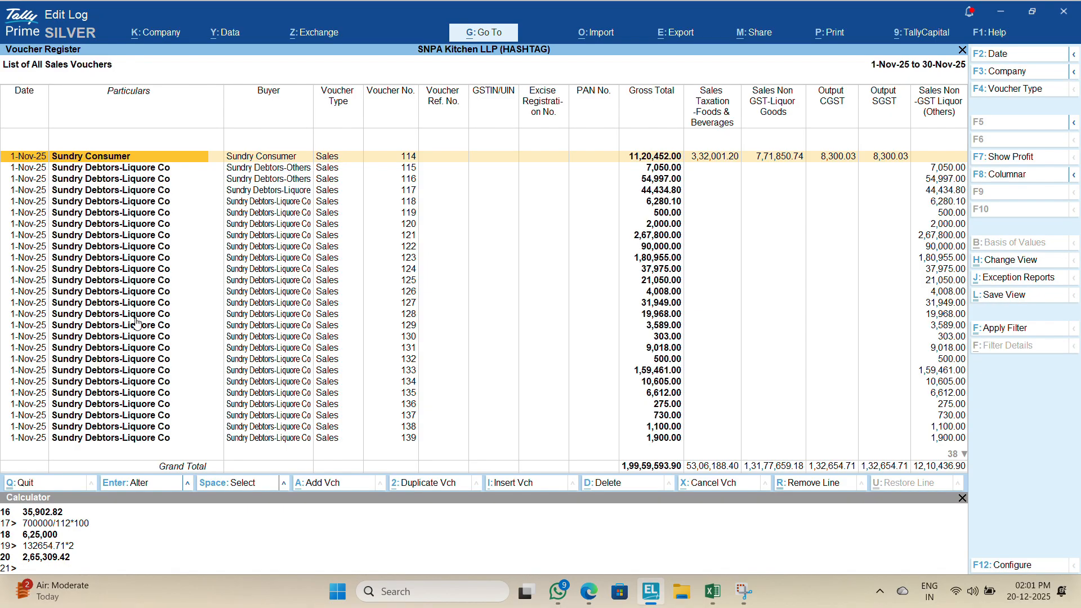
key(Return)
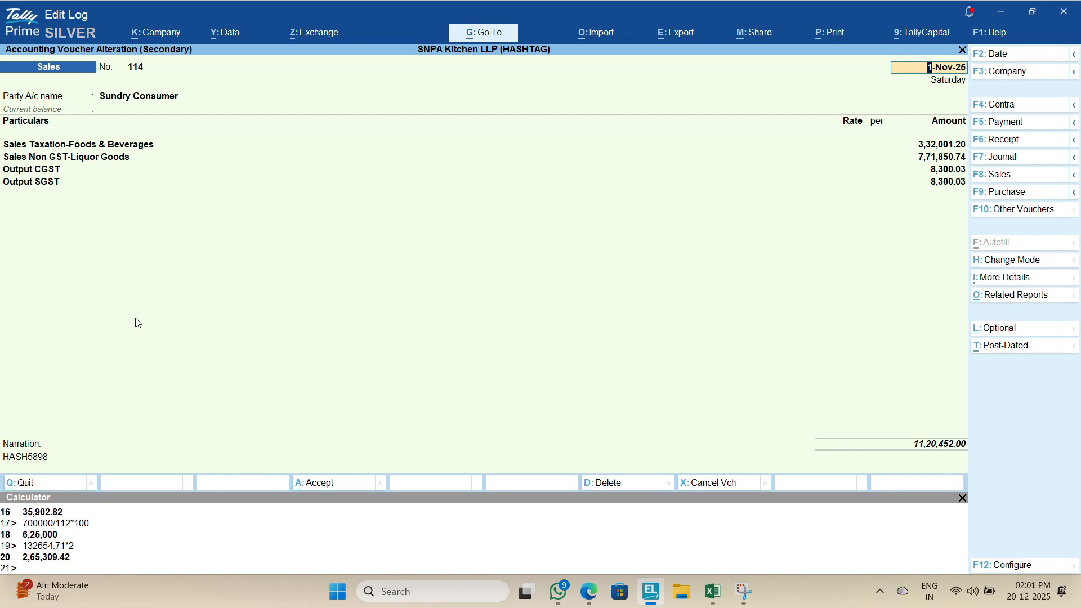
Step: Enter HASH5898 as the bill number for the 01-Nov-25 row in the Excel BILL NO column
key(alt+Tab)
key(Right)
key(Up)
key(Up)
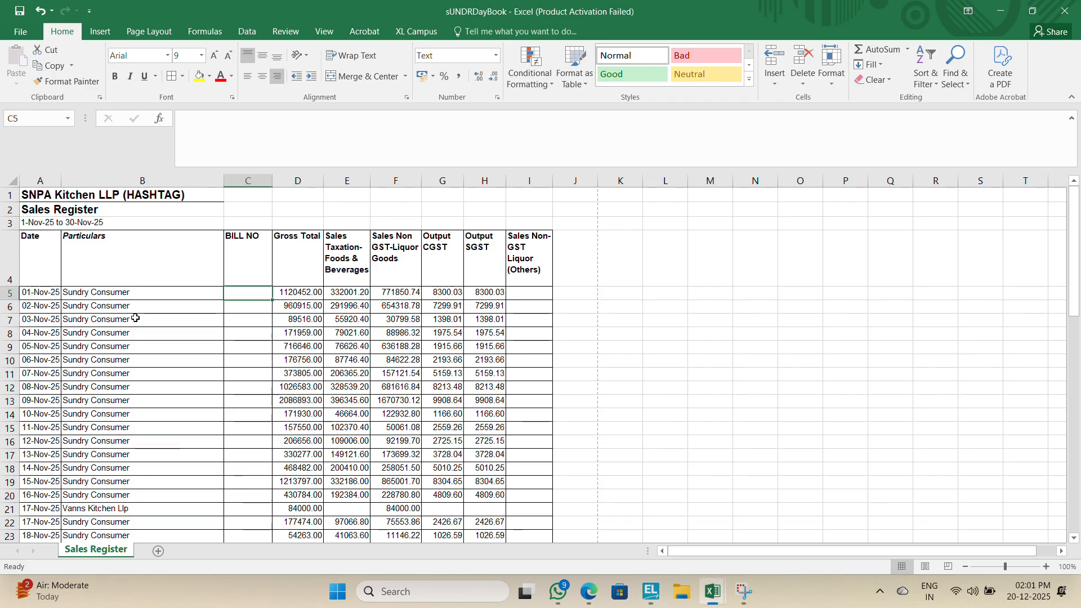
text(HASH)
key(alt+Tab)
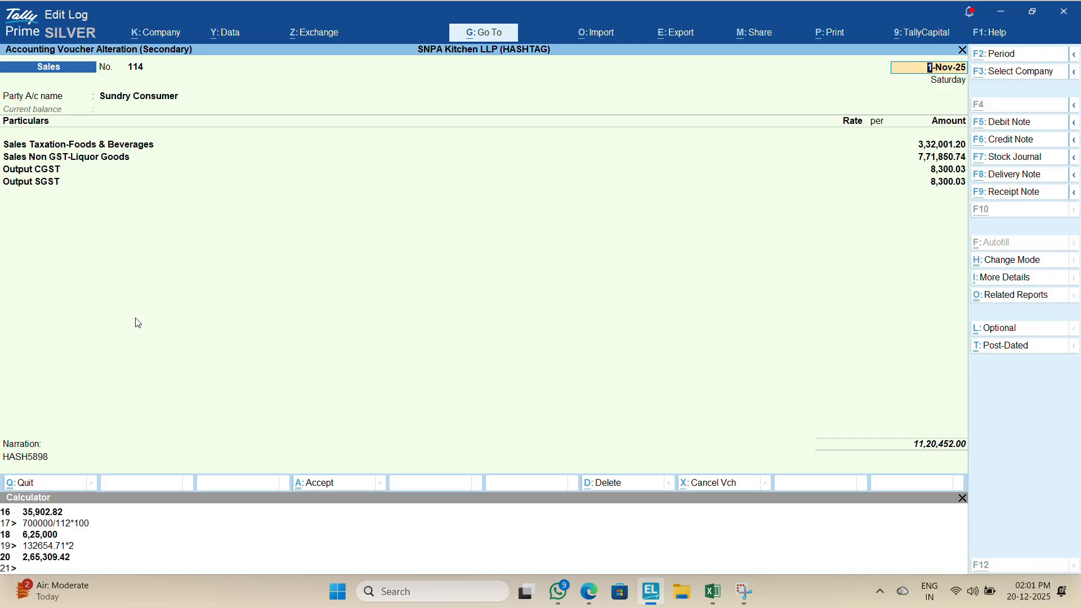
key(alt+Tab)
text(589)
key(Return)
key(Left)
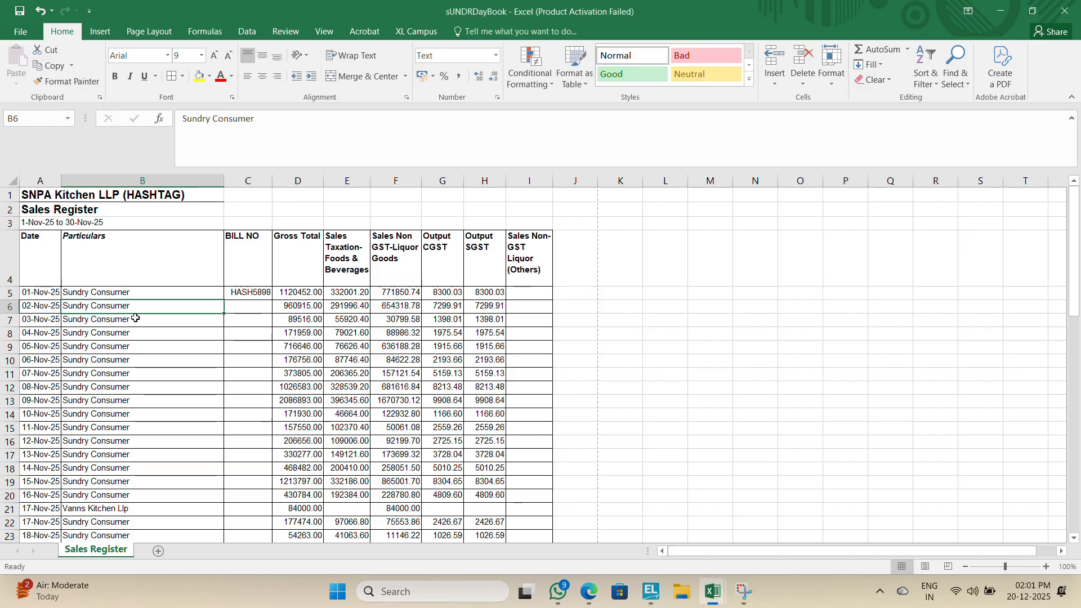
Step: Quit voucher 114 and open the last November sales voucher, 174, from the columnar list
key(alt+Tab)
key(Escape)
key(y)
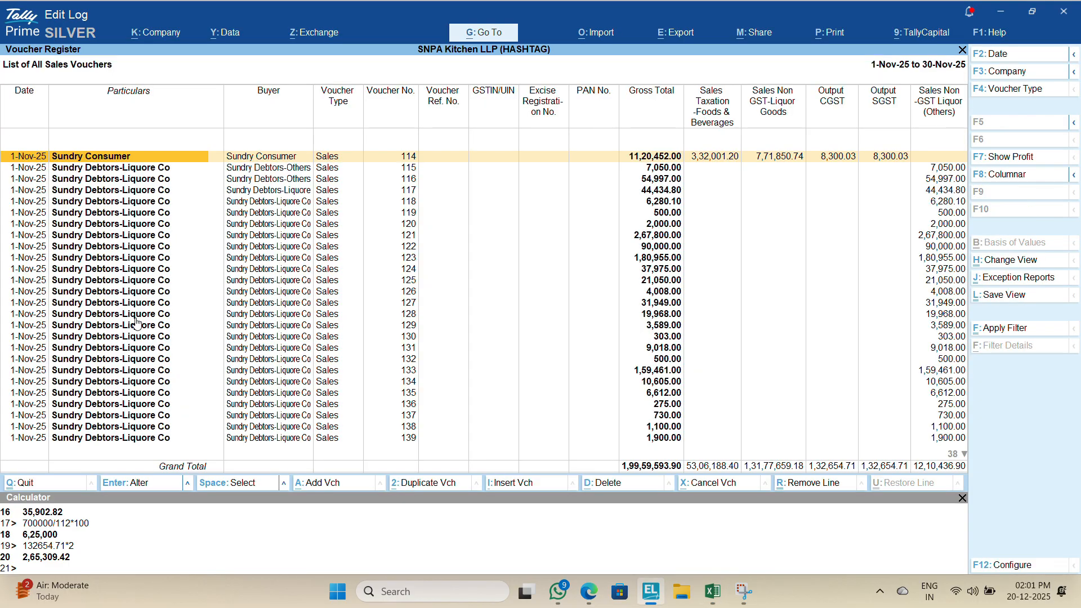
key(End)
key(ctrl+End)
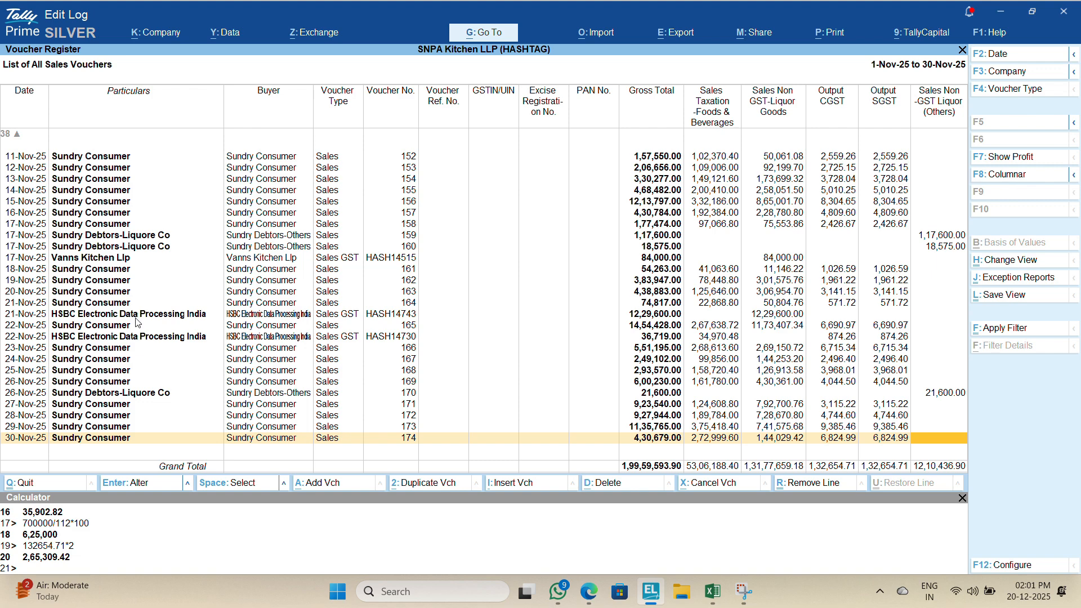
key(Return)
Step: Switch to WhatsApp, search the chats by the contact's first name and open their conversation
key(alt+Tab)
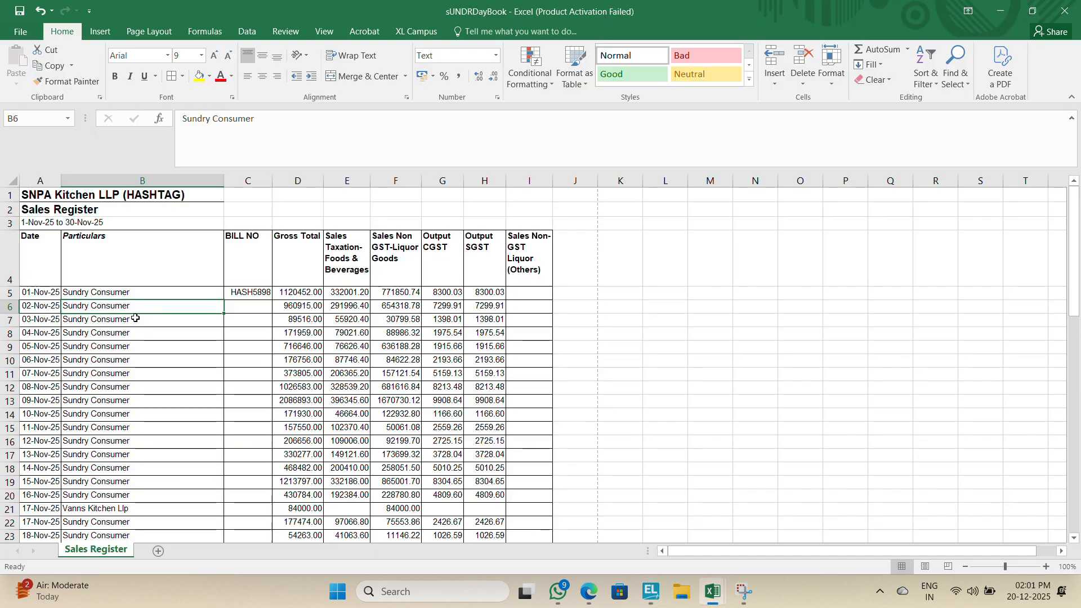
key(alt+Tab)
key(alt+Tab)
key(alt+Tab)
key(alt+Tab)
key(alt+Tab)
key(alt+Tab)
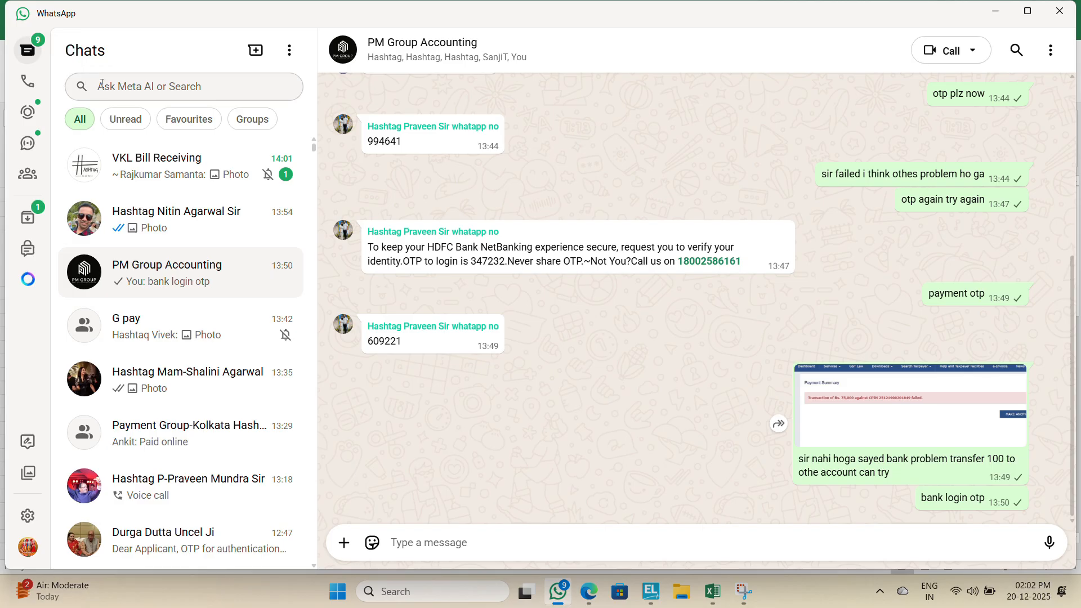
click(79, 85)
text(SUNIL)
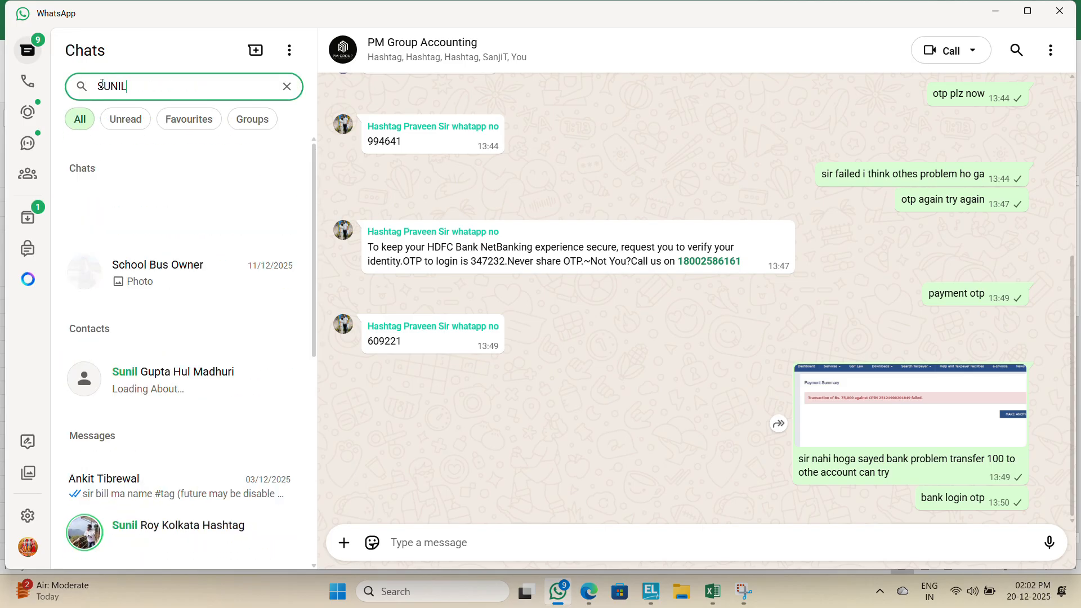
click(157, 219)
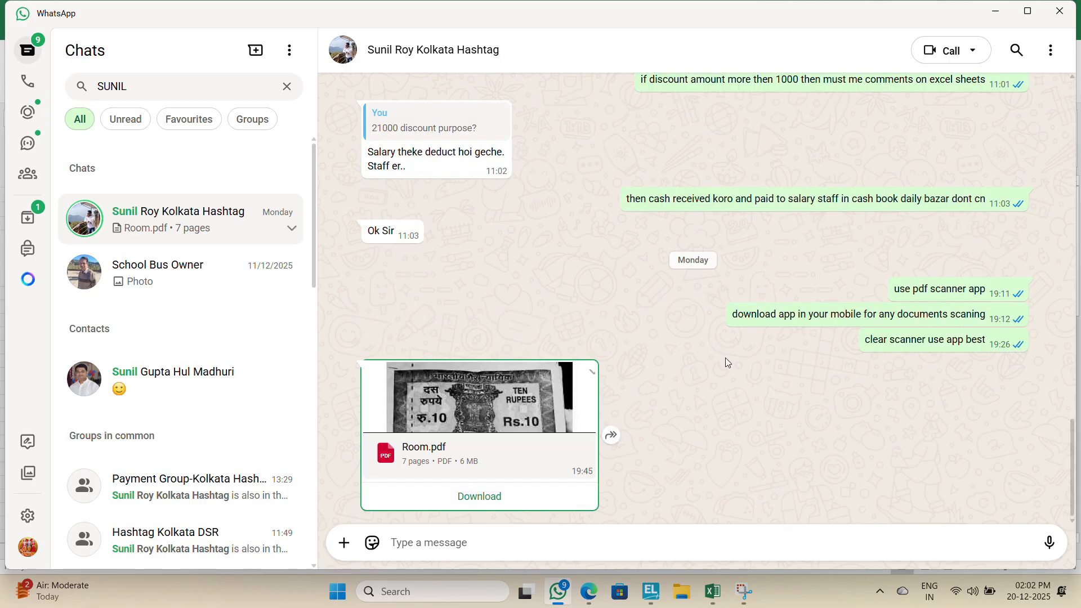
Step: Open the receipt photo from 10/12/2025 in the chat and save it to the Pictures Pending folder
key(Up)
key(Up)
key(Up)
key(Up)
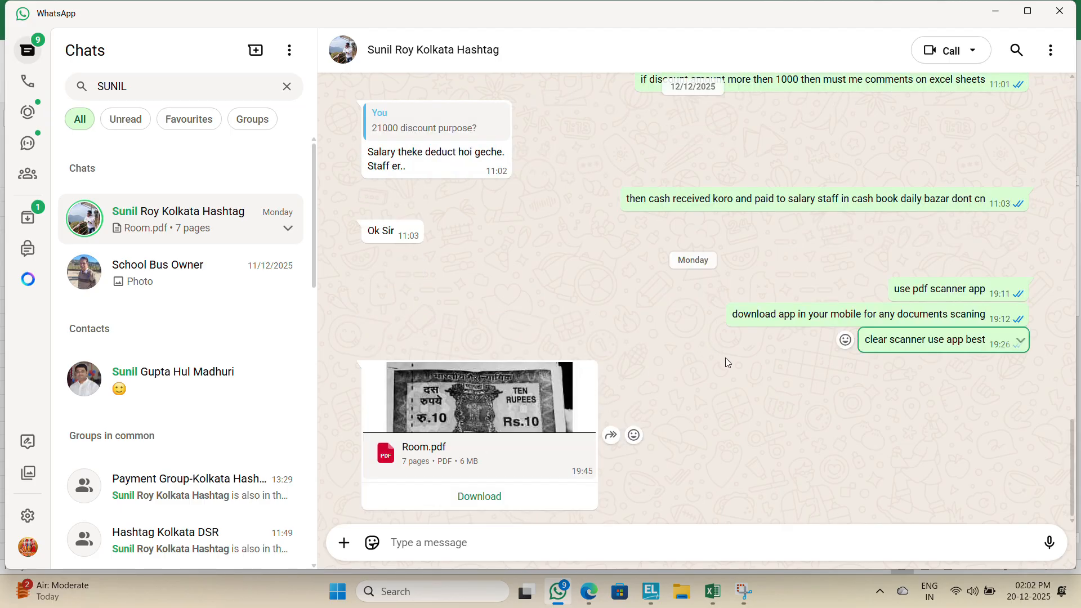
key(Up)
key(Up)
key(Up)
key(Up)
key(Up)
key(Up)
key(Up)
key(Up)
key(Up)
key(Up)
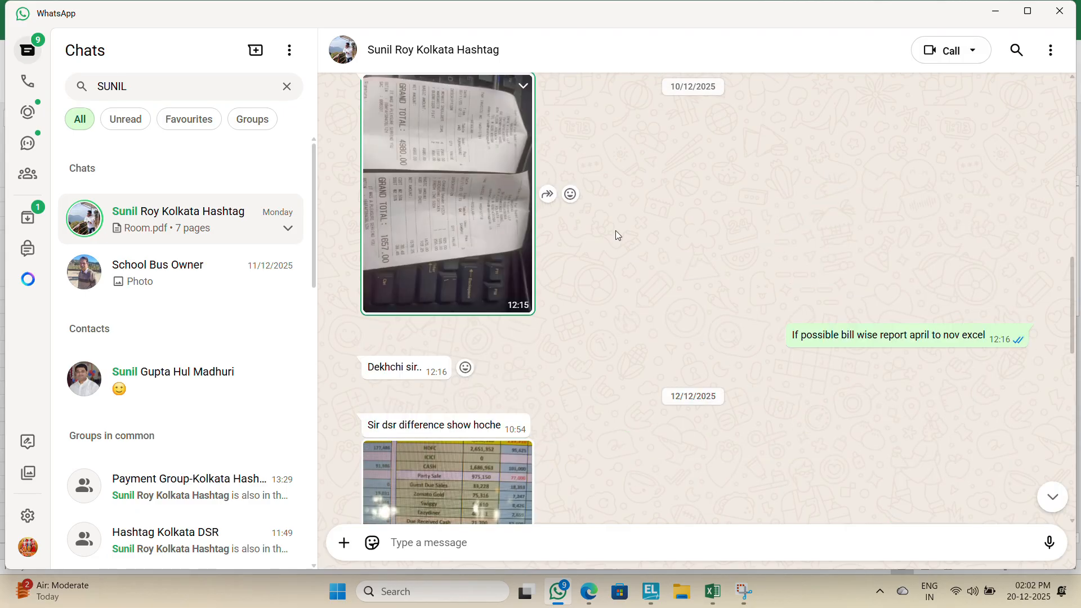
click(460, 250)
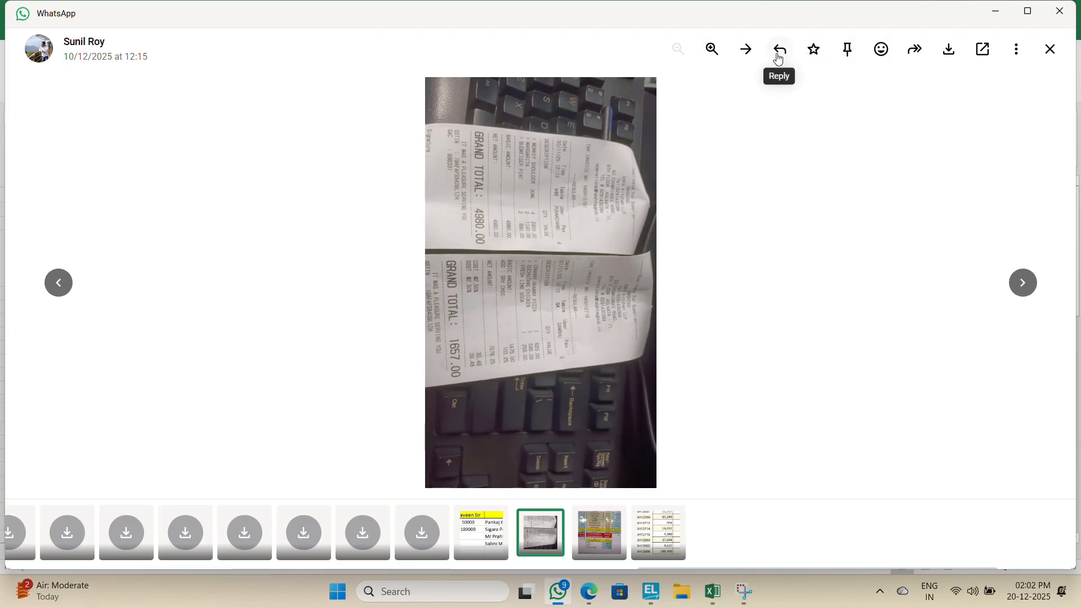
click(949, 52)
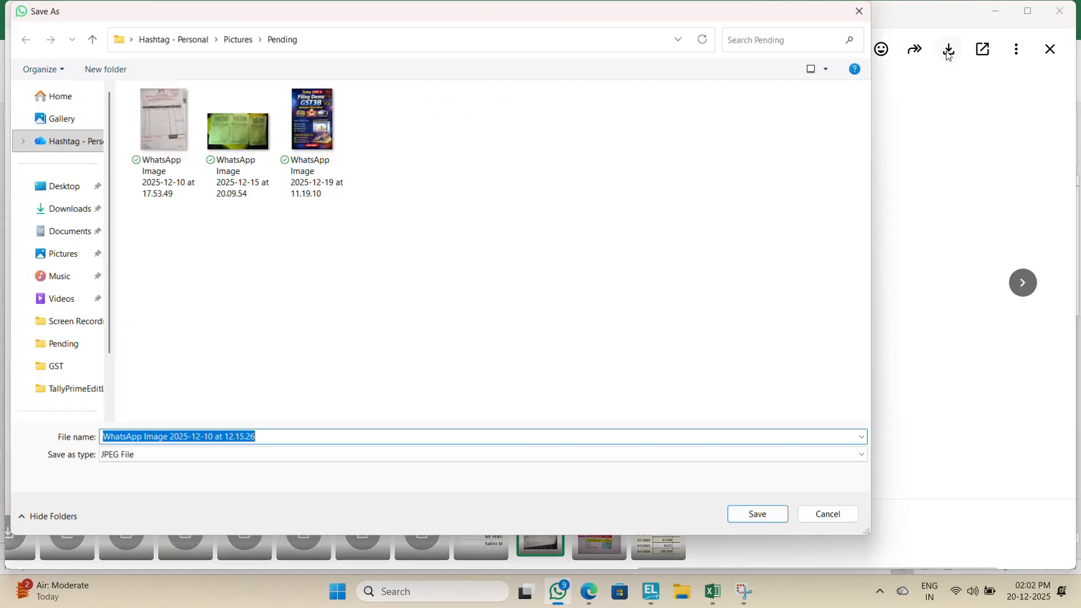
click(765, 514)
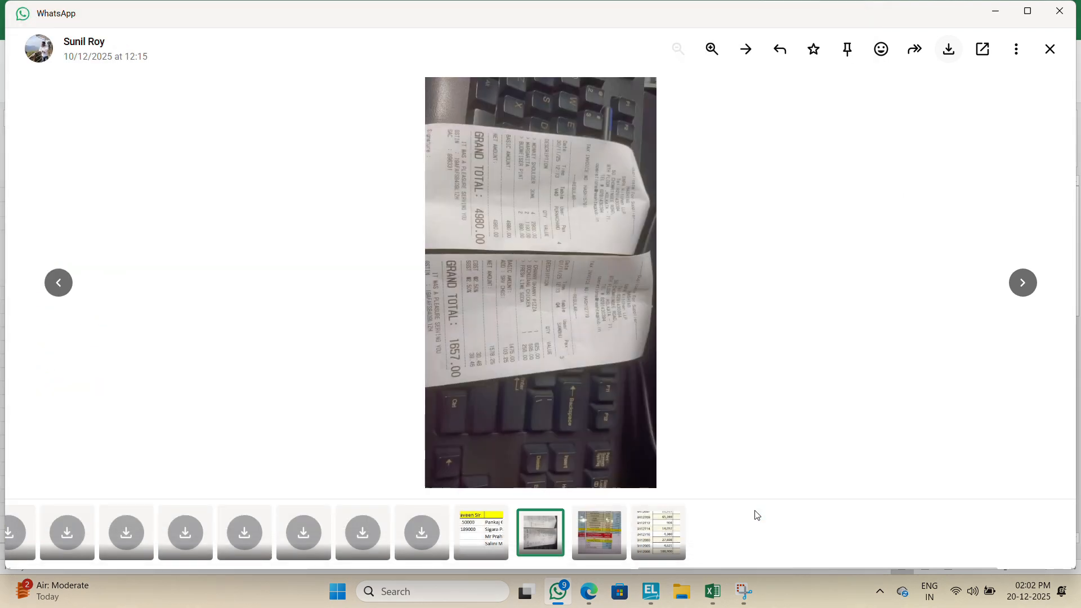
Step: Save the 10/12/2025 receipt photo from the chat to the Pending folder again, replacing the existing file
key(Escape)
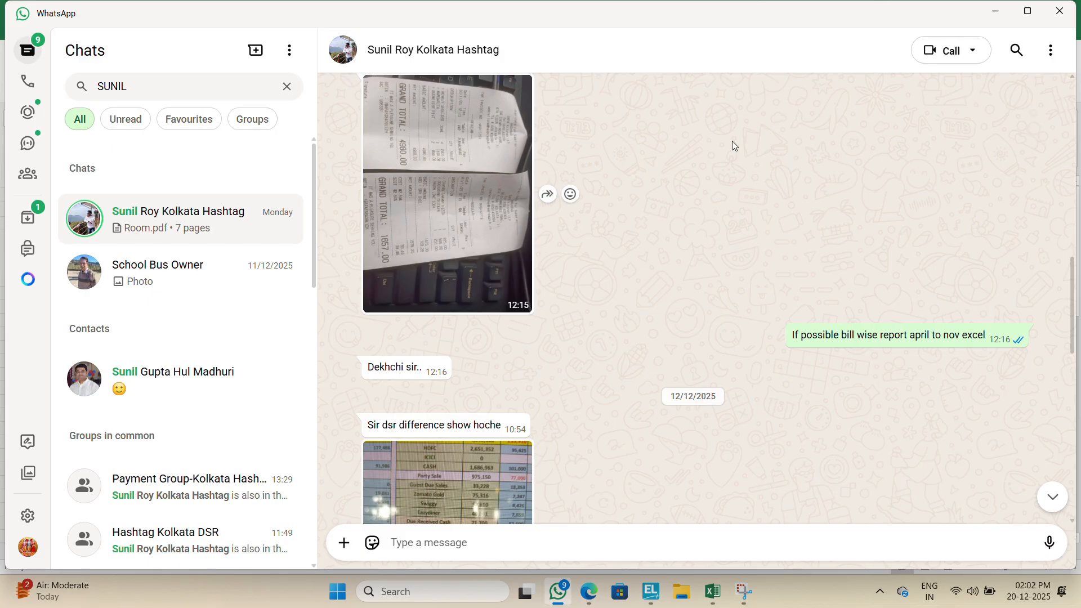
click(392, 228)
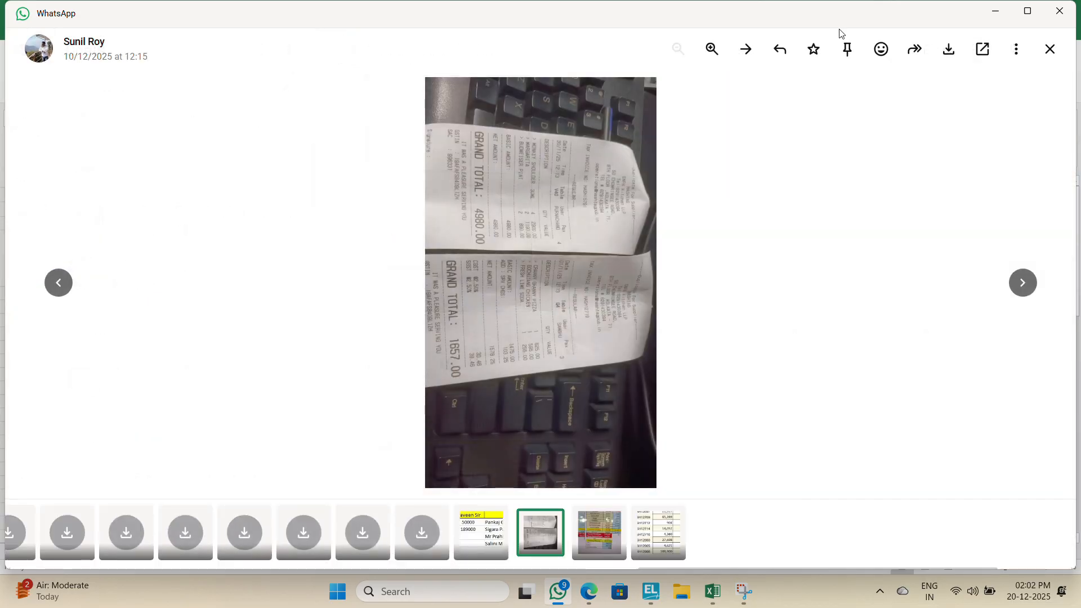
click(951, 54)
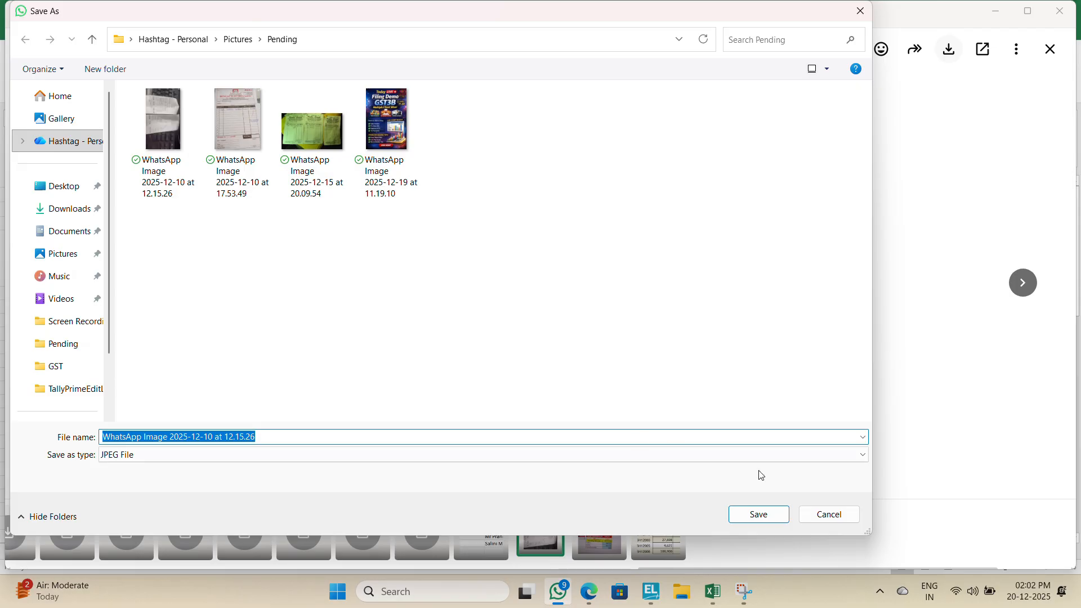
click(757, 514)
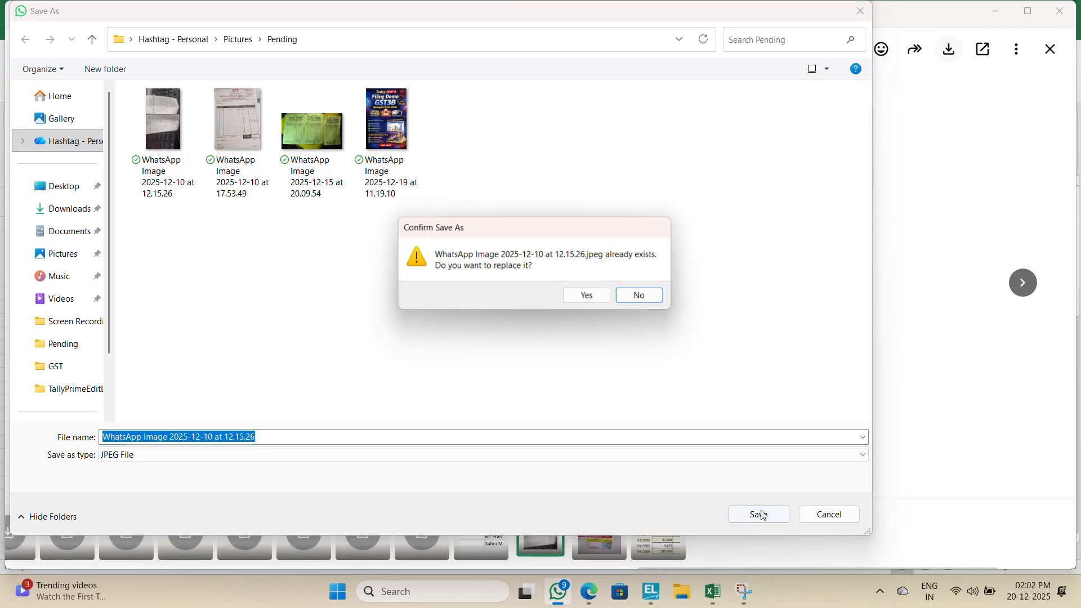
click(586, 297)
key(Escape)
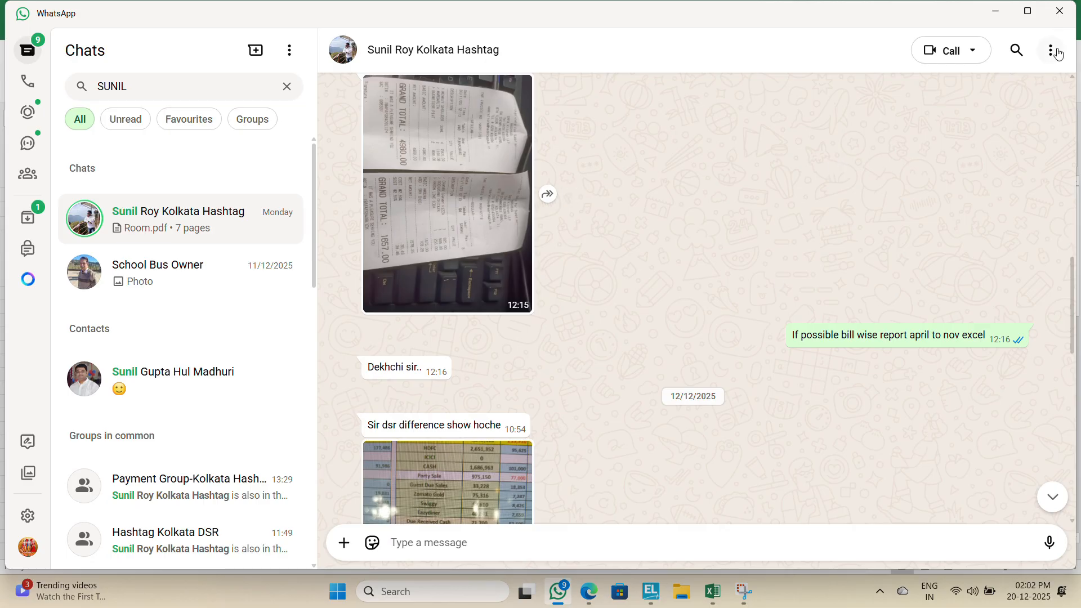
Step: Minimise the open windows and open the Pending folder under Pictures in File Explorer
click(1057, 53)
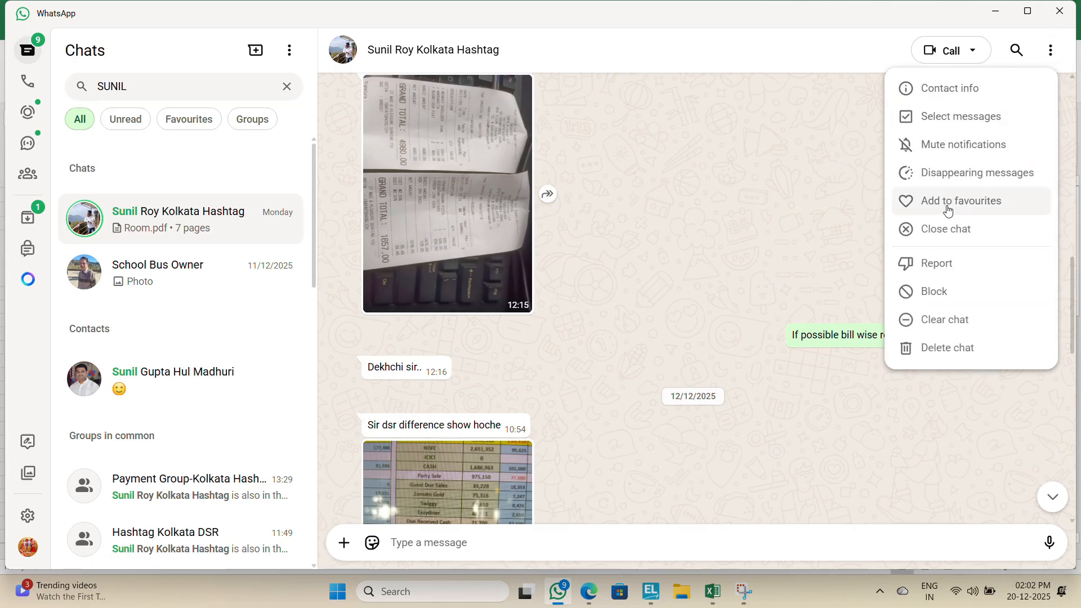
click(775, 414)
click(995, 12)
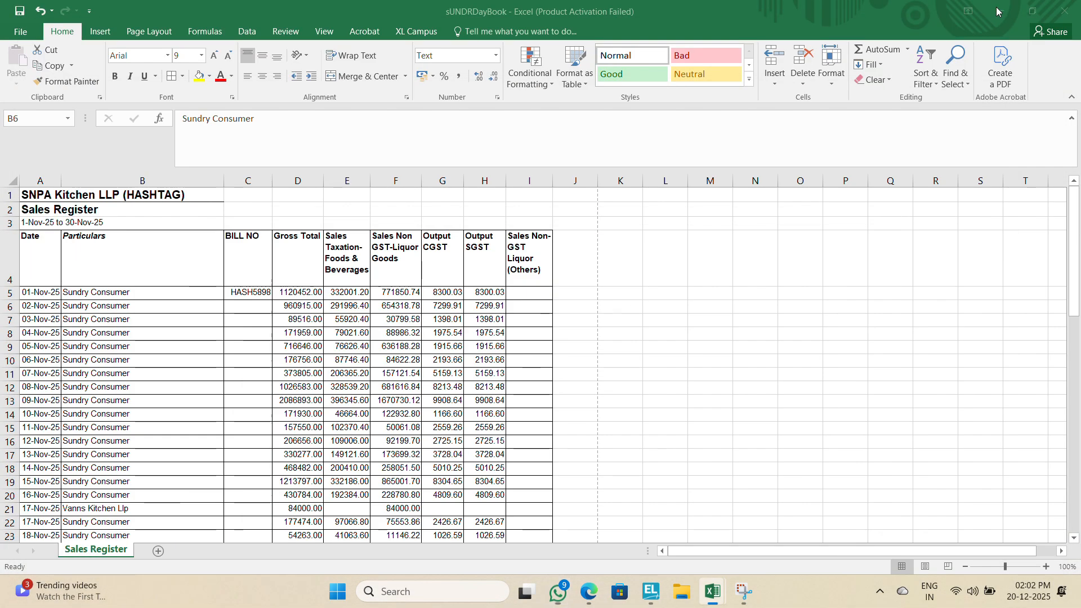
click(998, 11)
click(998, 11)
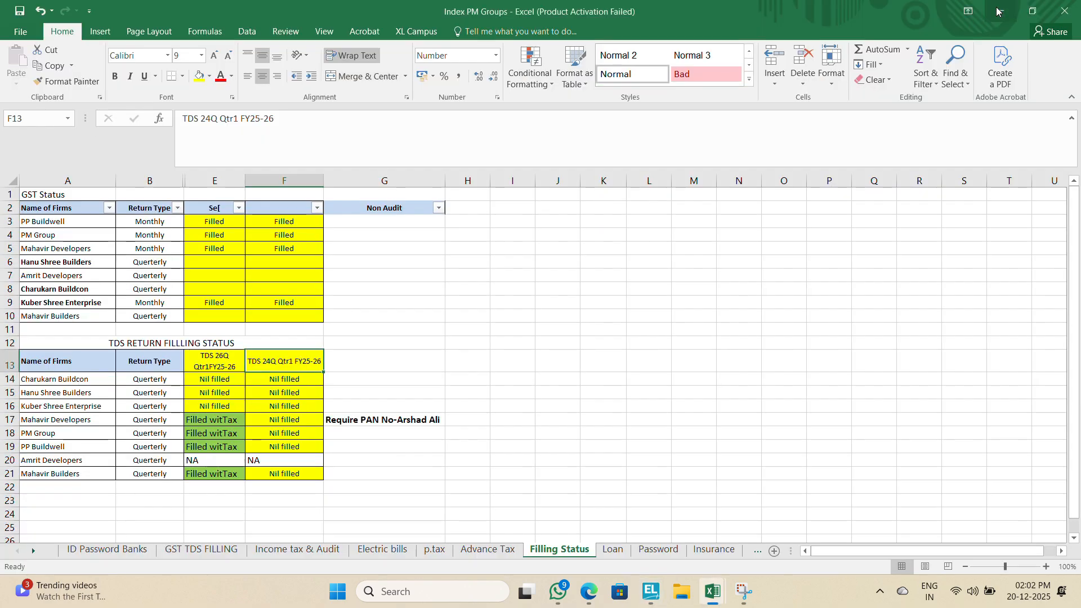
click(995, 9)
click(995, 7)
click(998, 12)
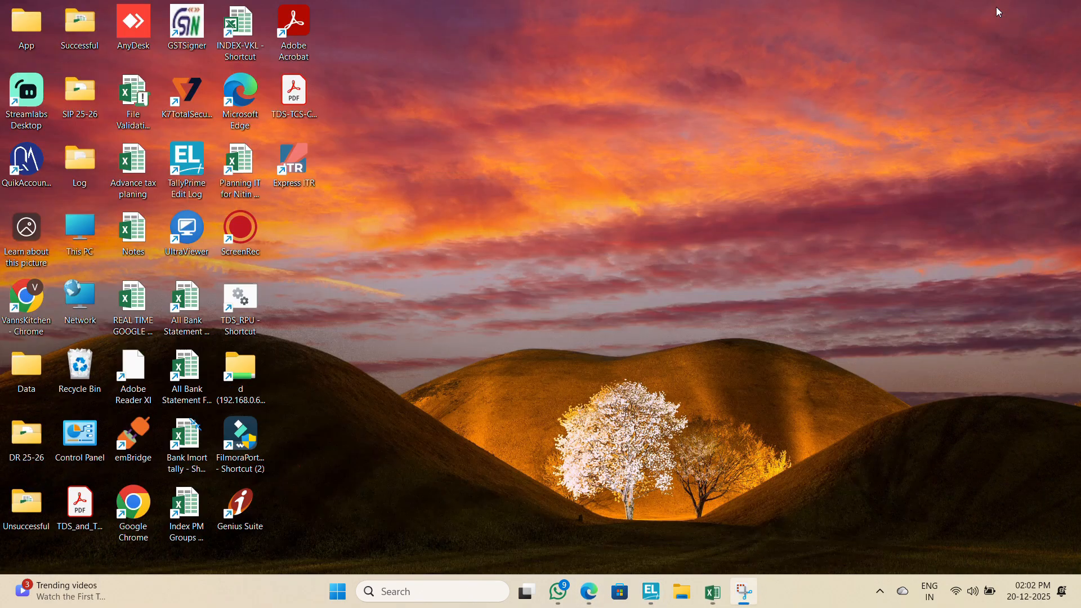
double_click(80, 236)
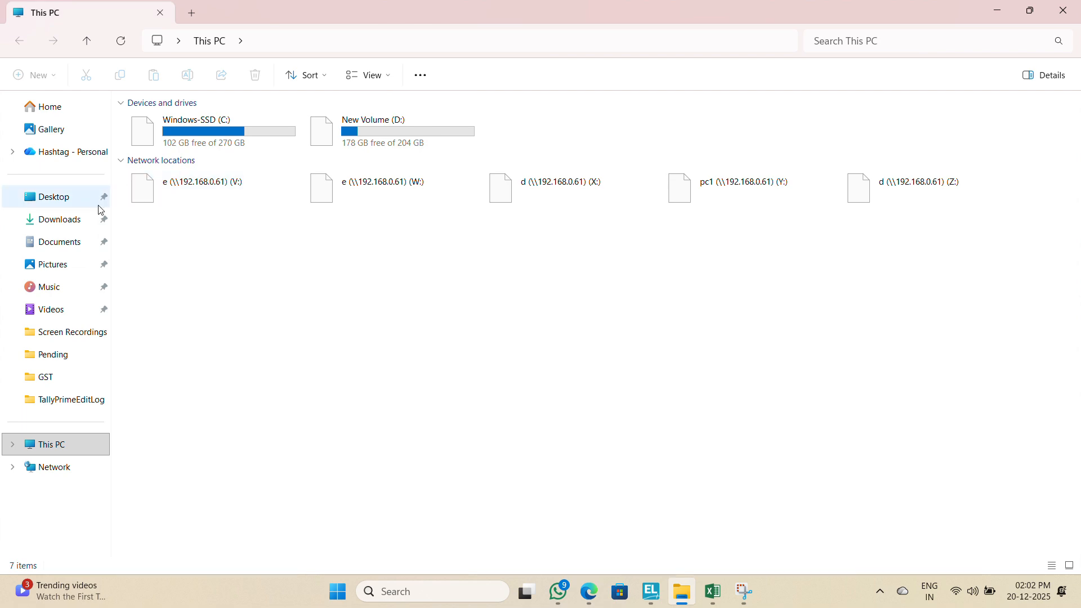
click(72, 226)
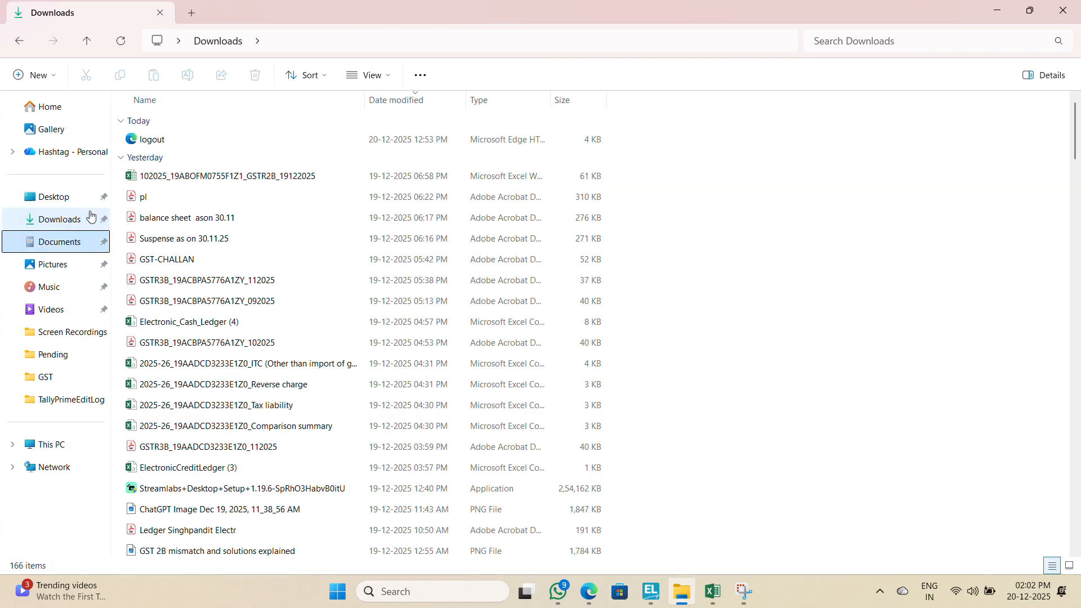
click(55, 266)
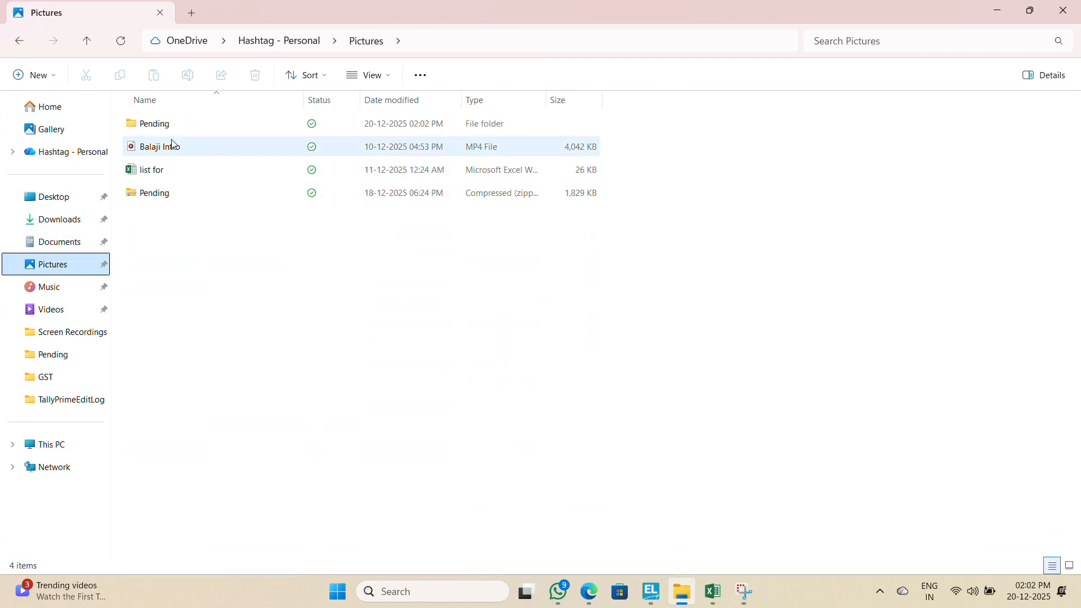
double_click(162, 125)
Step: Preview the saved WhatsApp images in the Pending folder
click(184, 383)
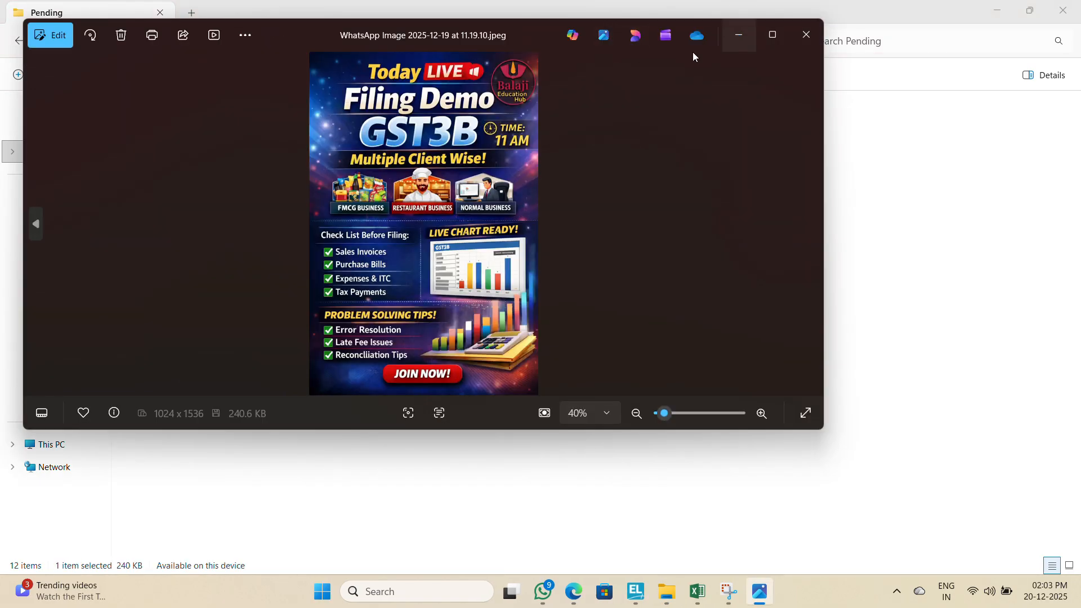
click(806, 35)
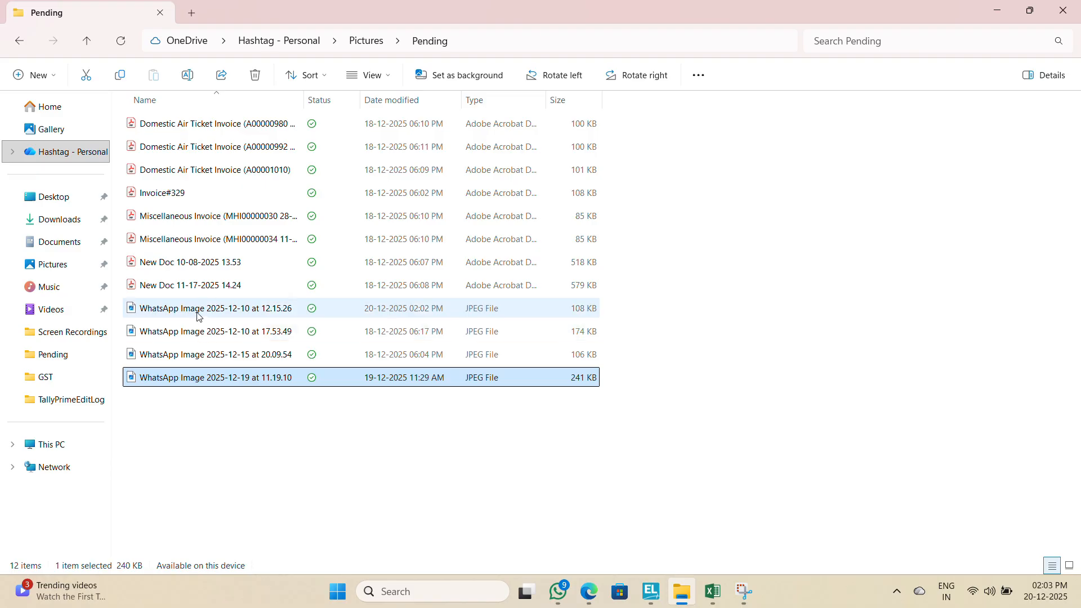
double_click(196, 359)
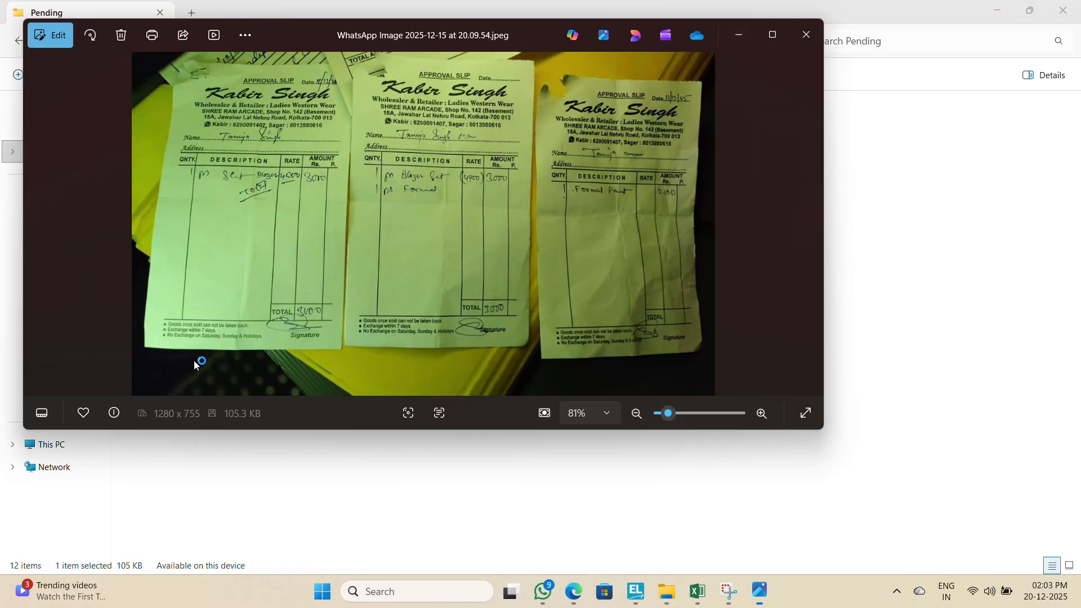
click(806, 25)
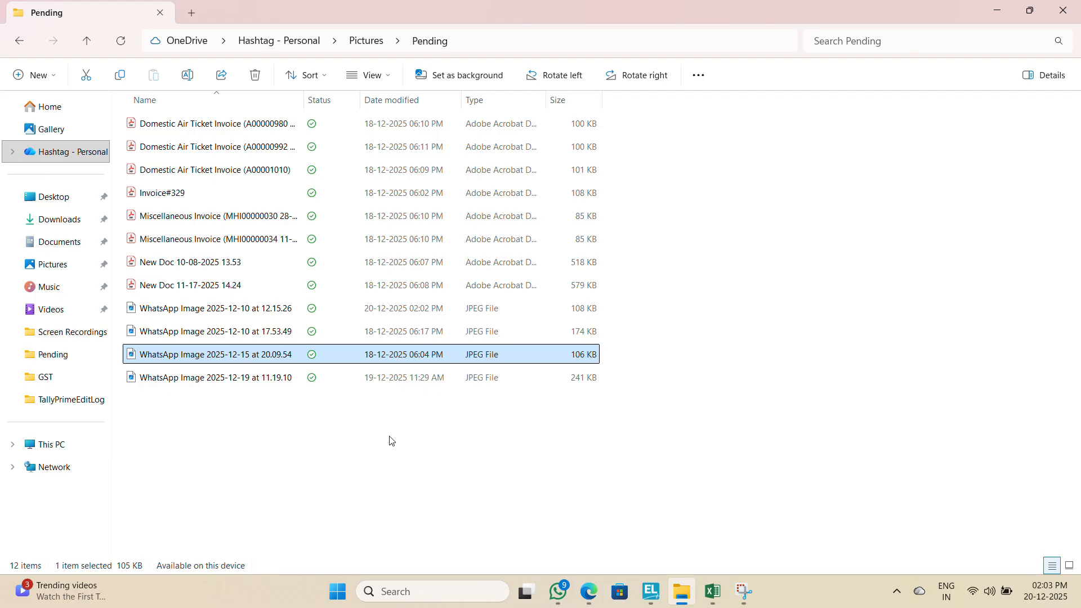
Step: Switch to WhatsApp and save the 10/12/2025 receipt photo to the Pending folder under the name DD
key(alt+Tab)
key(alt+Tab)
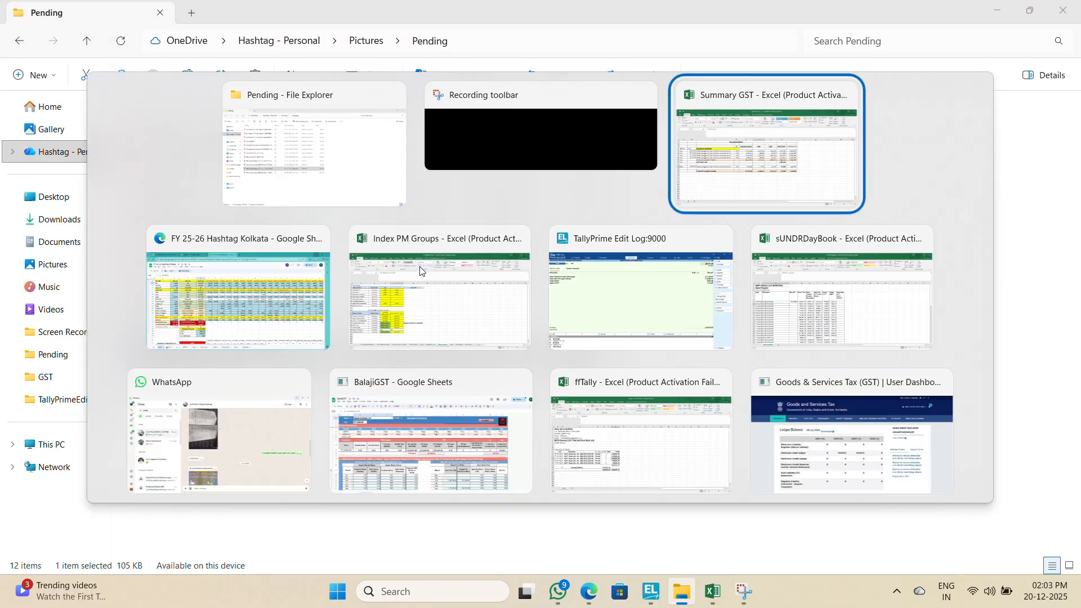
key(alt+Tab)
key(alt+Tab)
key(alt+Tab)
key(alt+Tab)
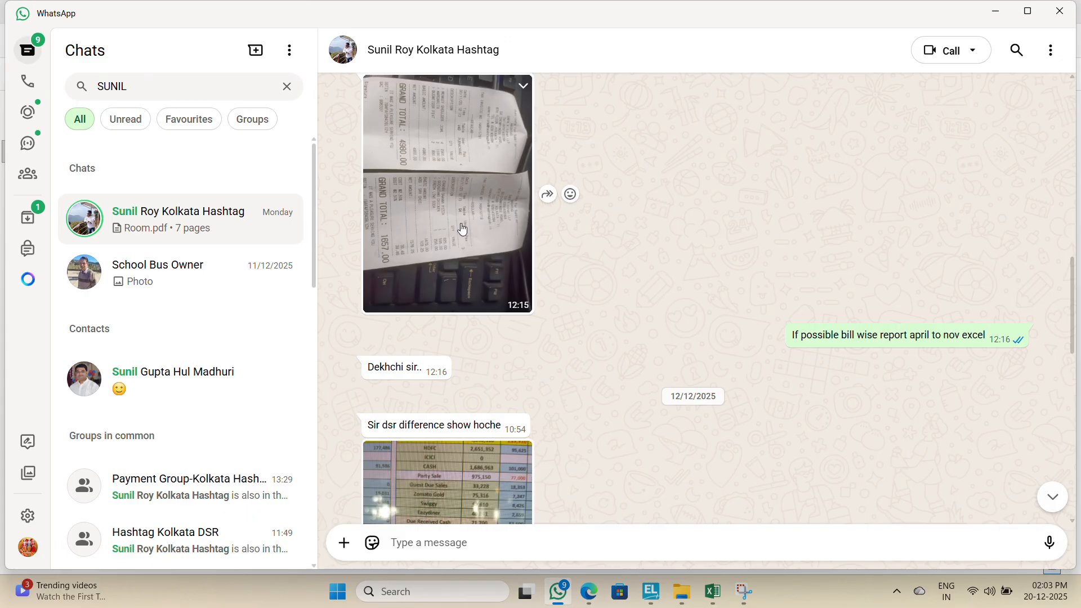
click(461, 223)
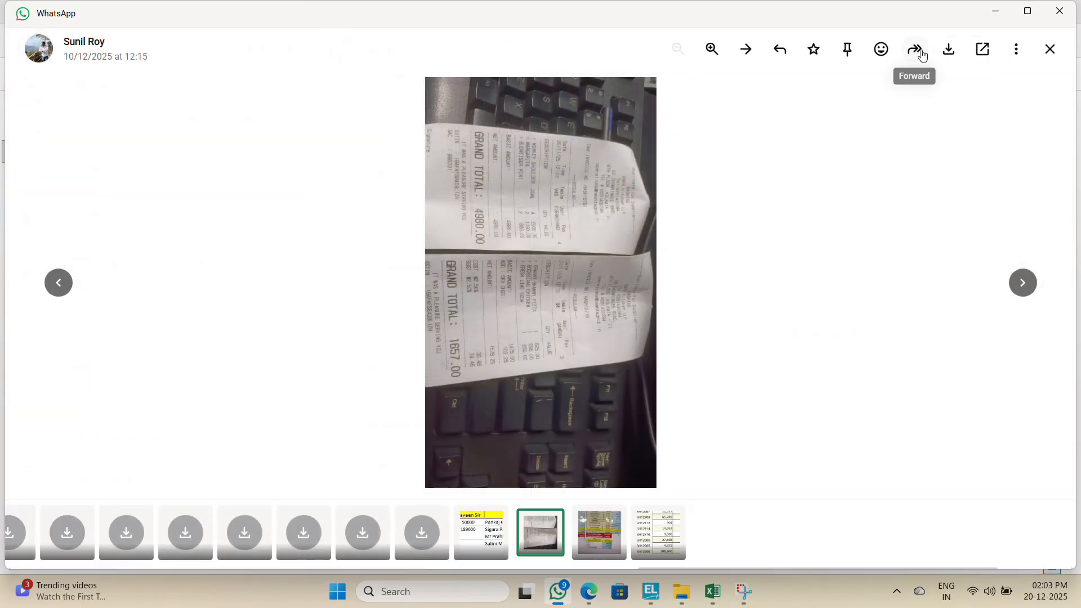
click(957, 57)
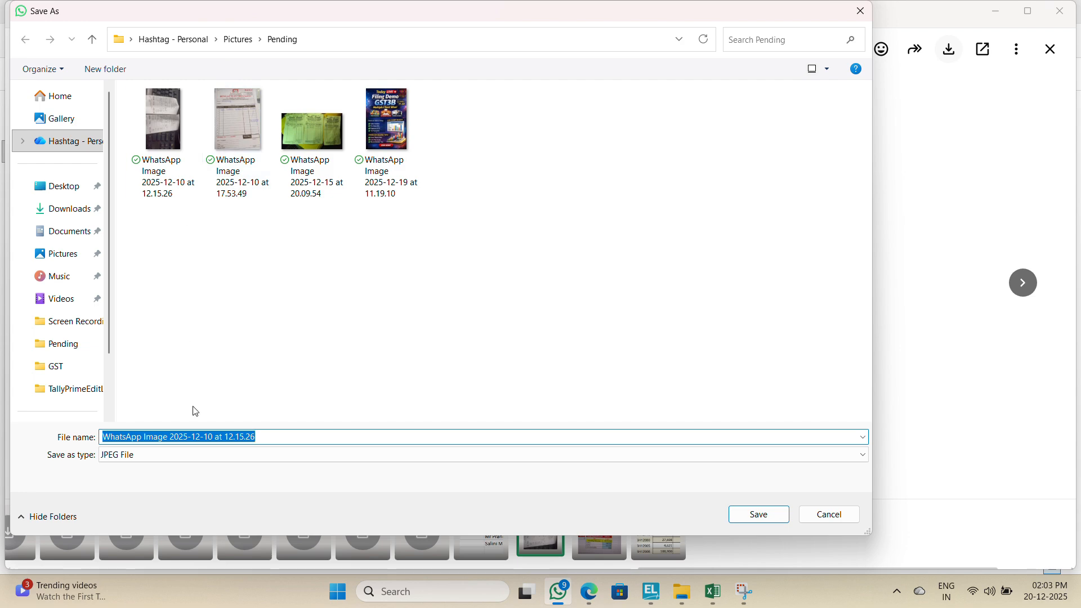
text(DD)
key(Return)
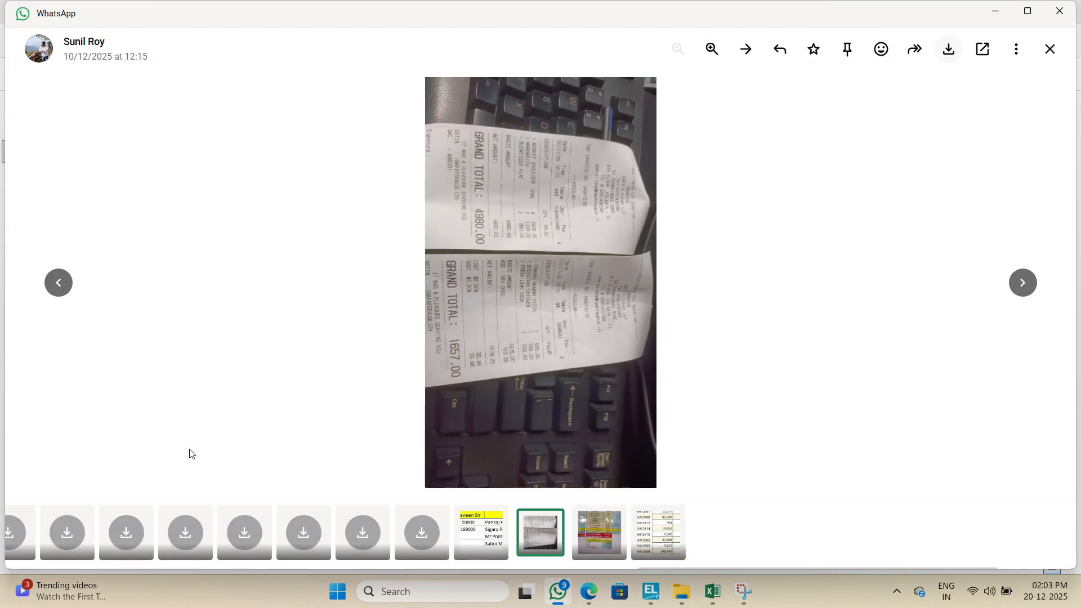
Step: Open the DD image, rotate it upright and zoom in on the tax invoice numbers
key(alt+Tab)
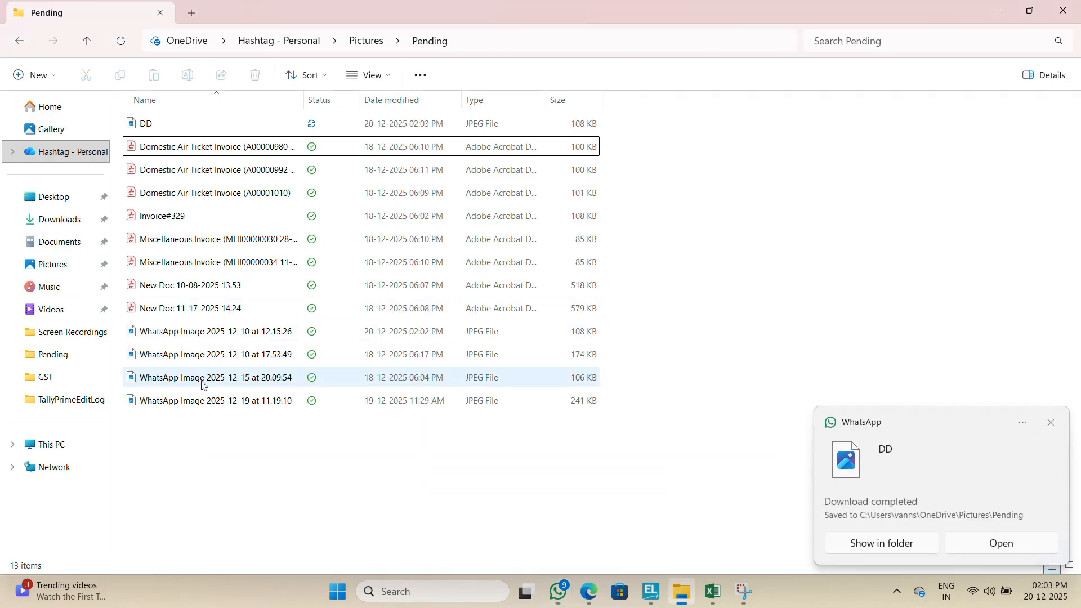
double_click(146, 122)
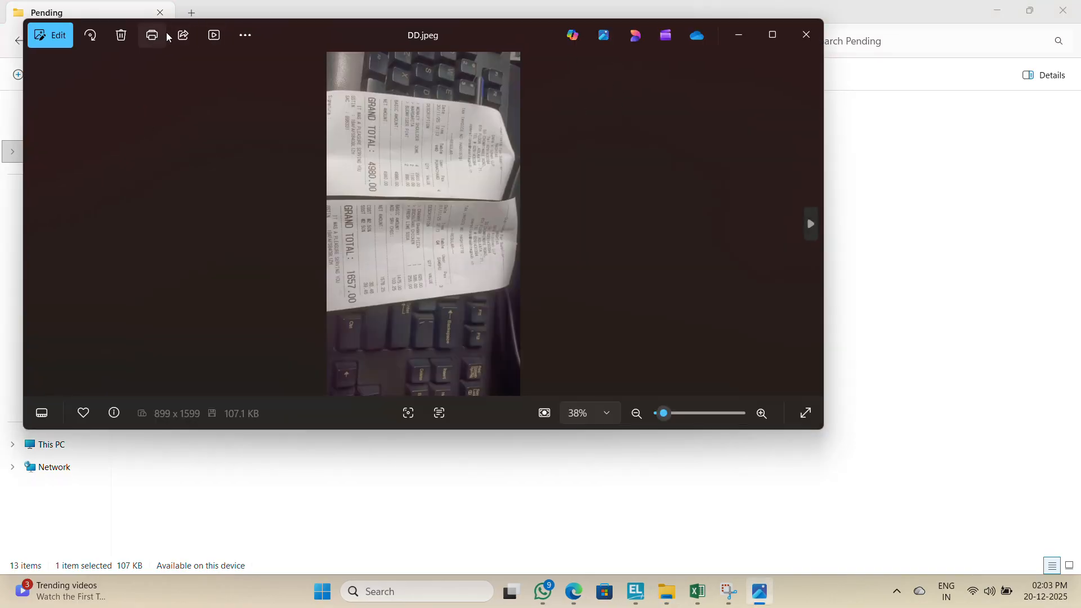
click(90, 34)
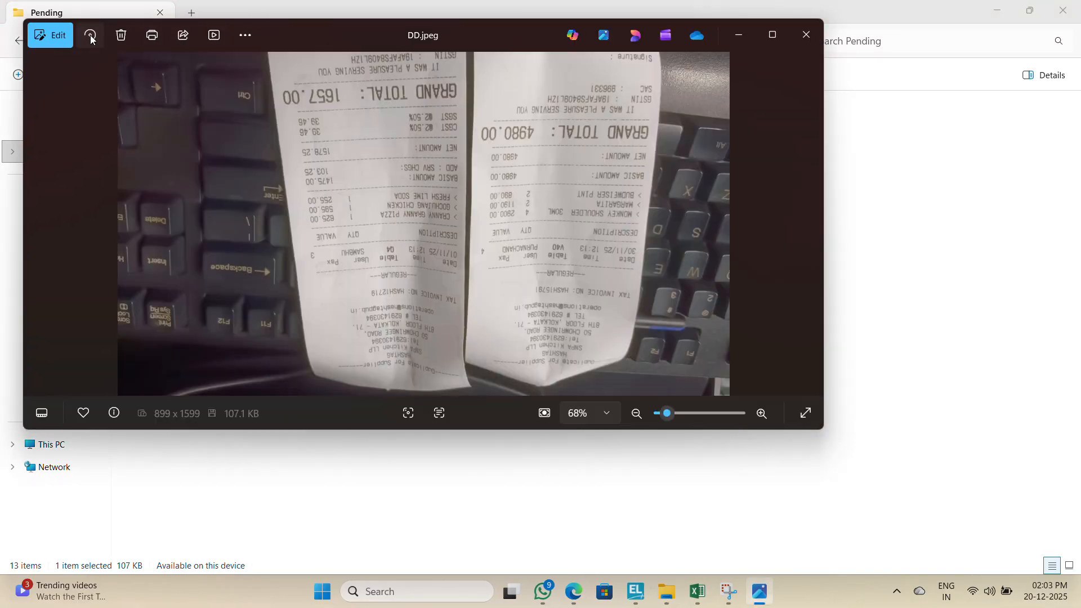
click(90, 35)
click(90, 35)
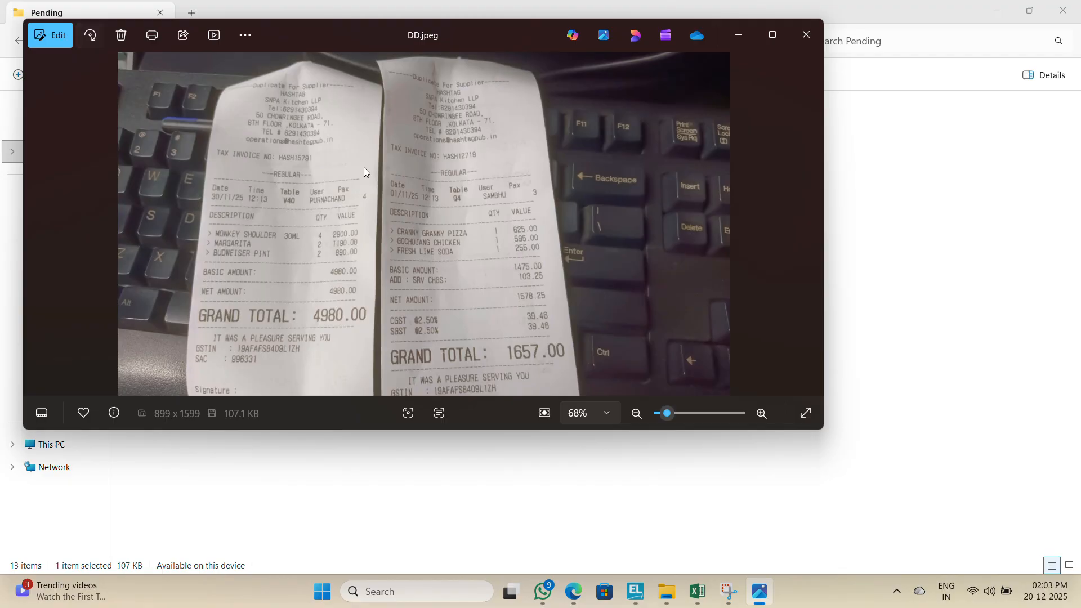
scroll(447, 256, up, 3)
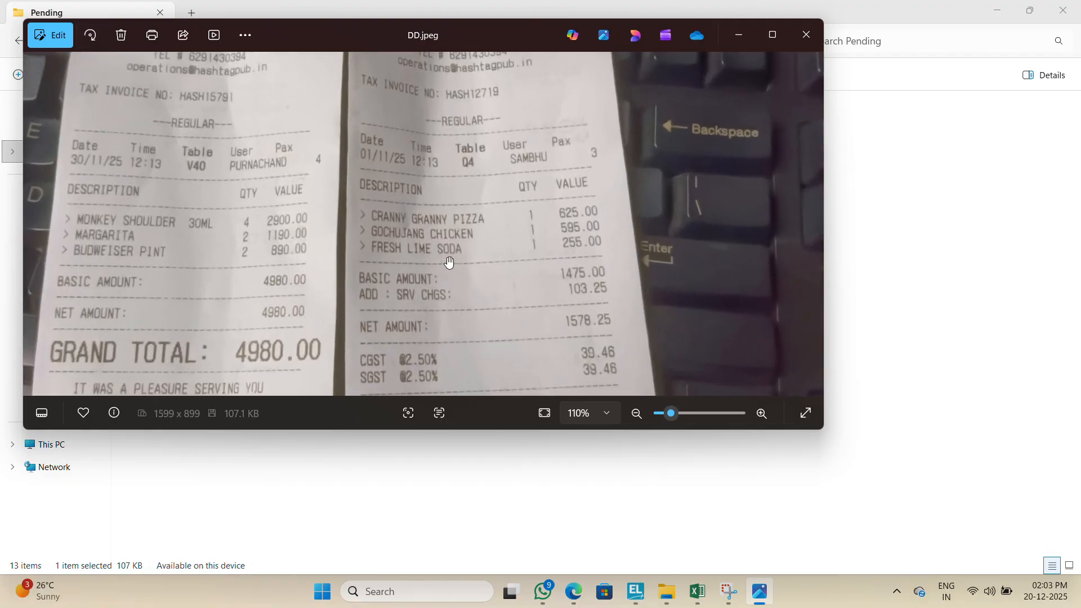
Step: Switch to Tally and reopen sales voucher 174 from the sales register for alteration
key(alt+Tab)
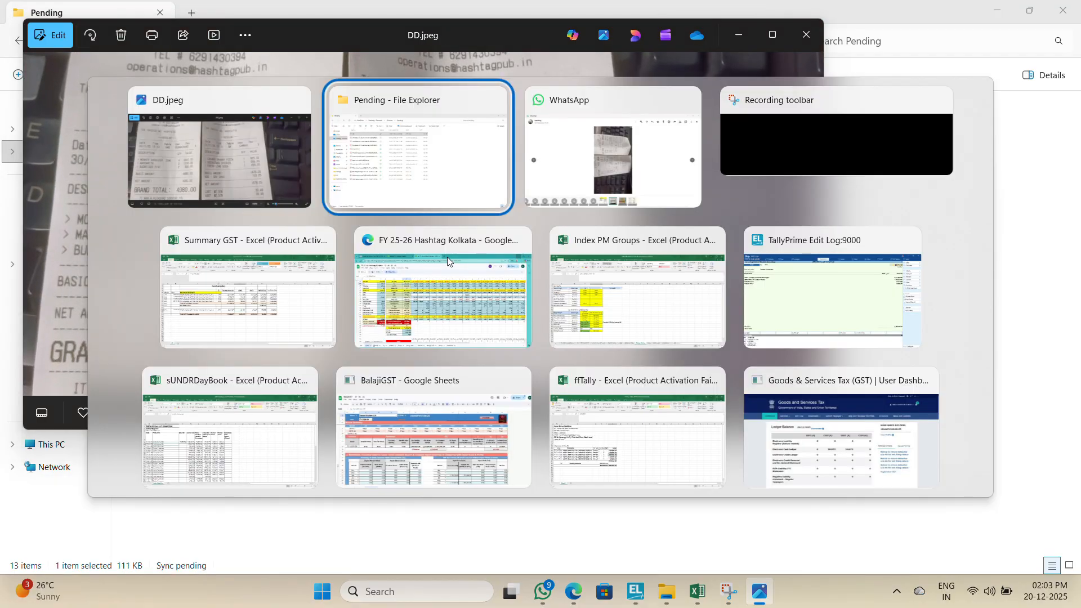
key(alt+Tab)
key(alt+Tab)
key(alt+Tab)
key(alt+Tab)
key(alt+Tab)
key(alt+Tab)
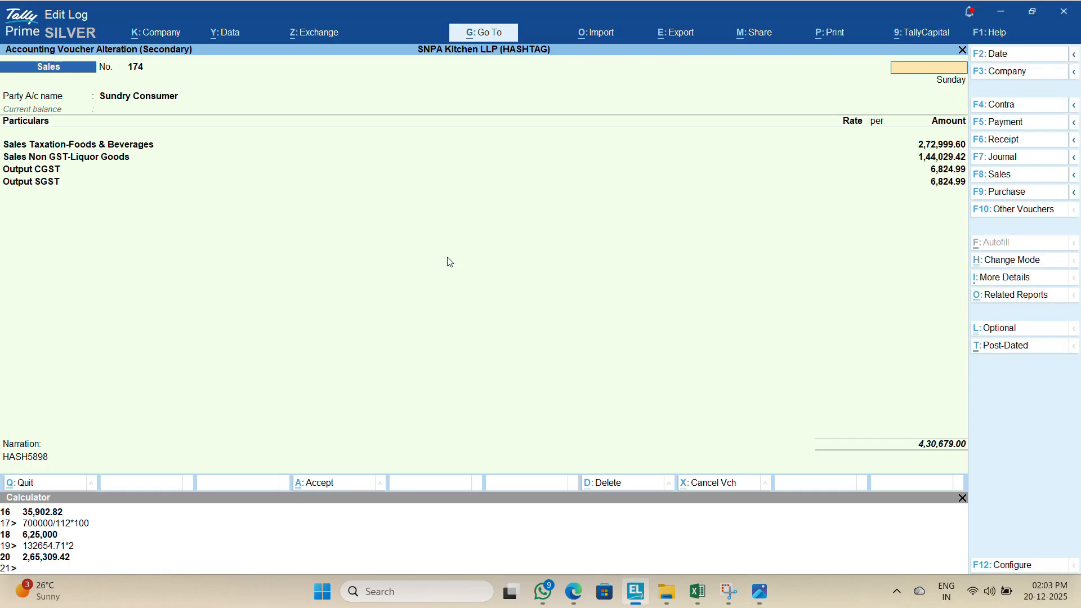
key(Escape)
key(Return)
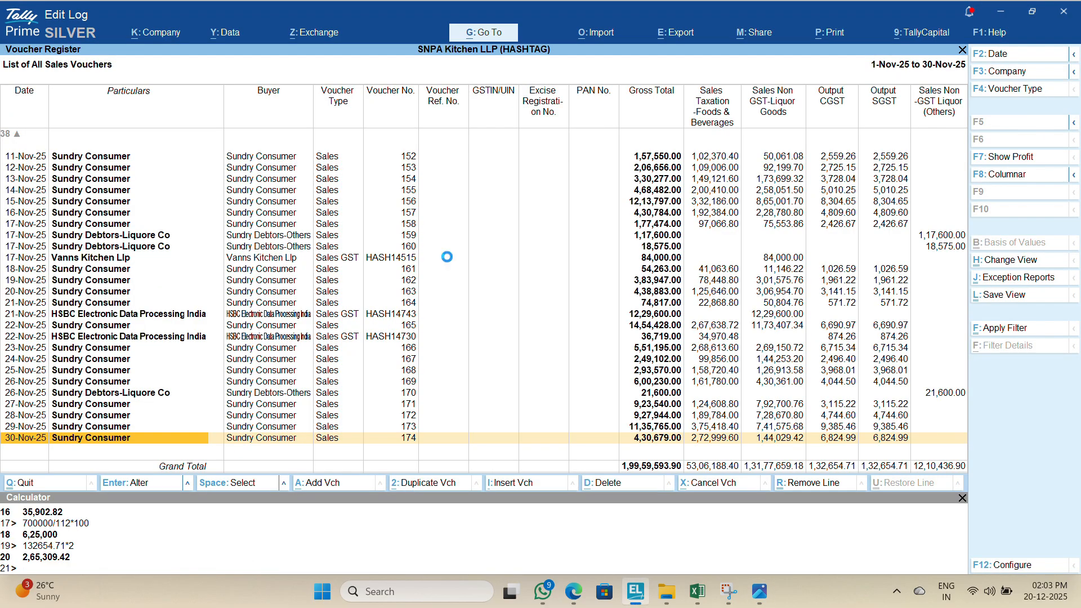
key(Return)
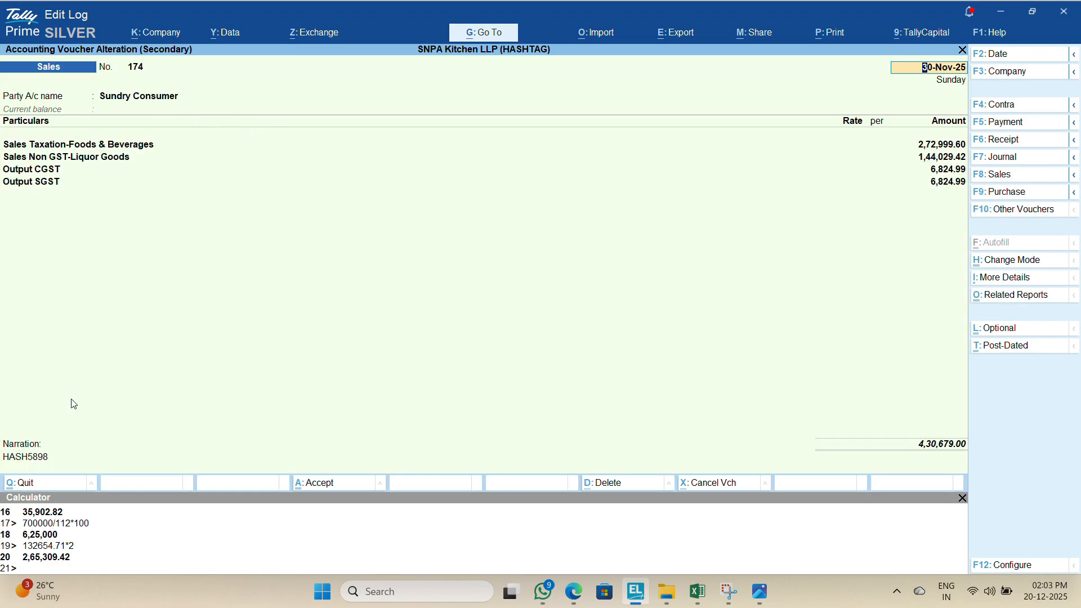
Step: Set voucher 174's narration to LAST BILL NOHASH12719, reading the bill number from the DD receipt image
click(44, 463)
text(HASH)
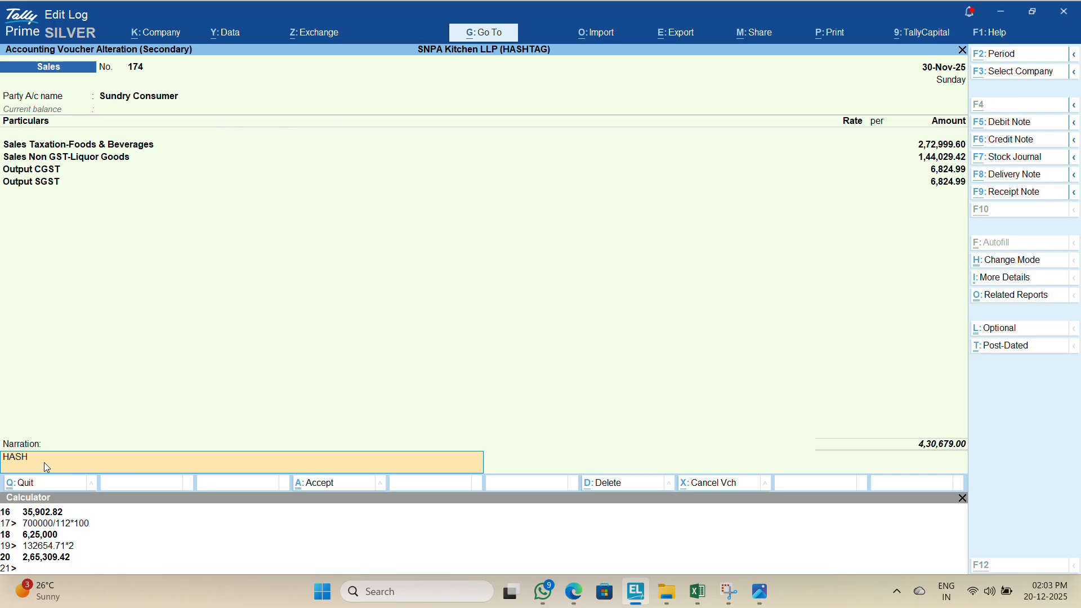
key(alt+Tab)
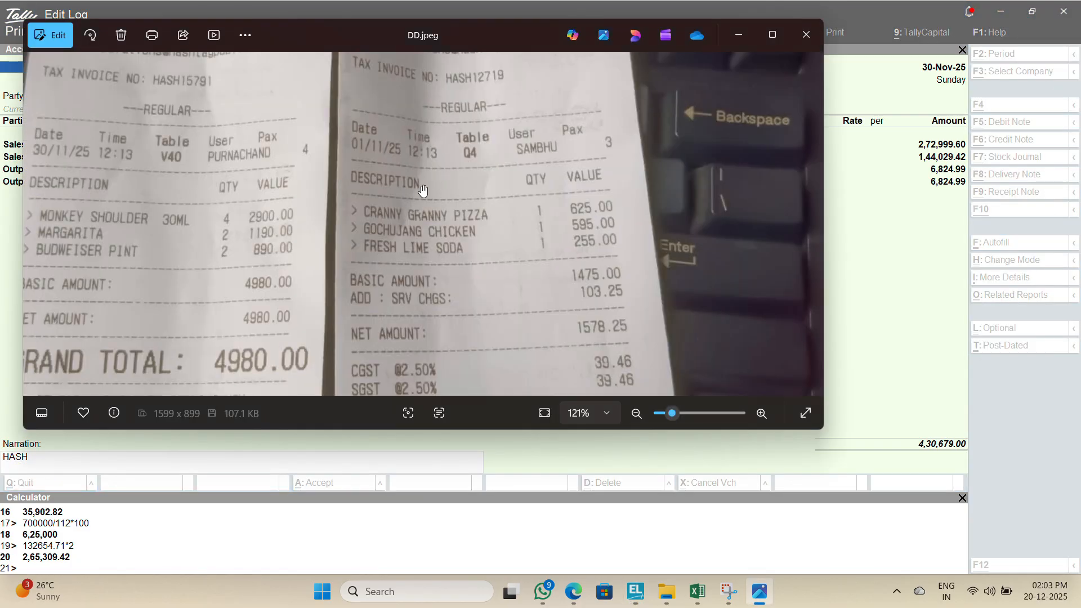
key(alt+Tab)
text(12)
key(alt+Tab)
key(alt+Tab)
text(719)
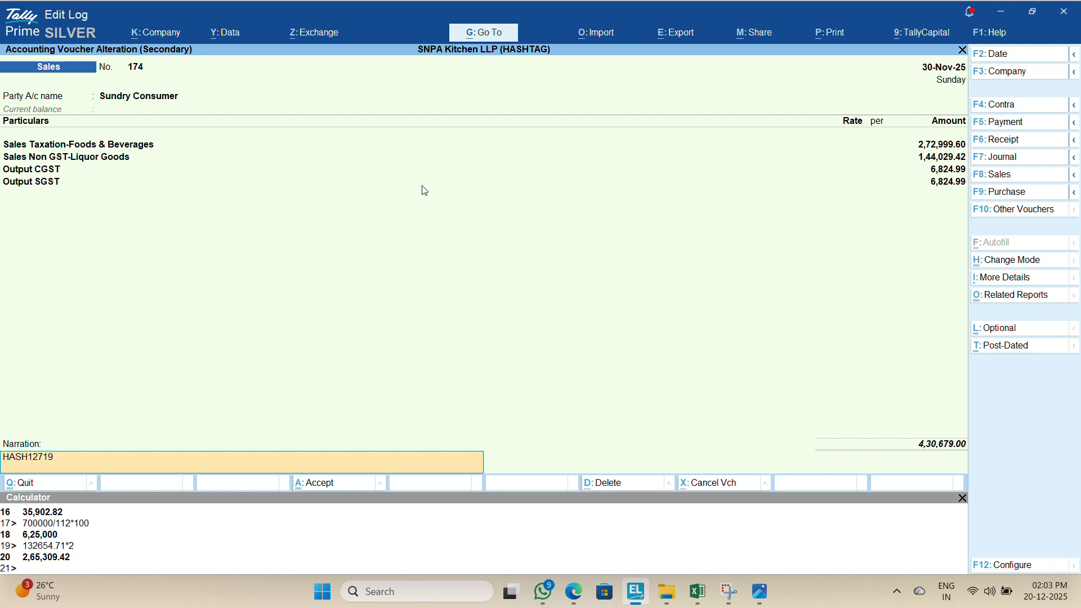
text(AST BILL NO)
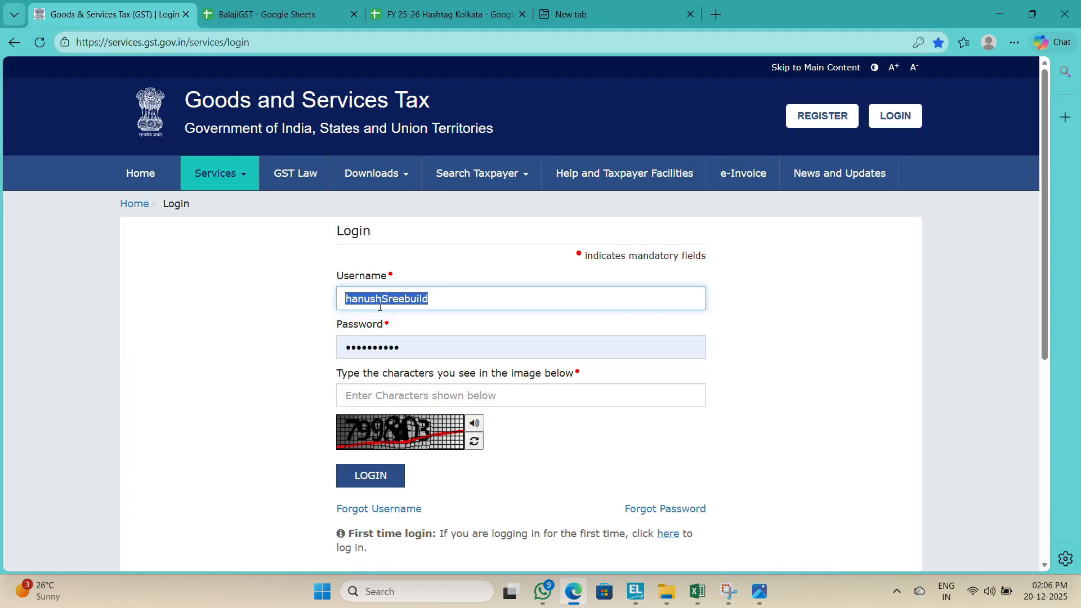
Step: Enter the login username on the GST portal, then close the FY 25-26 Hashtag Kolkata and New tab browser tabs
text(SNPA)
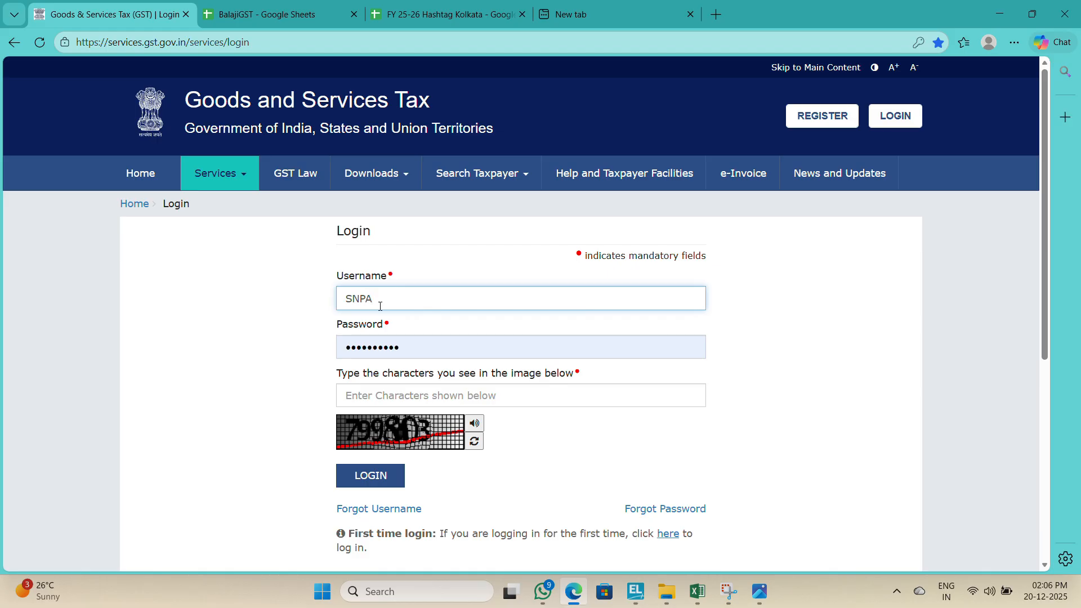
key(alt+Tab)
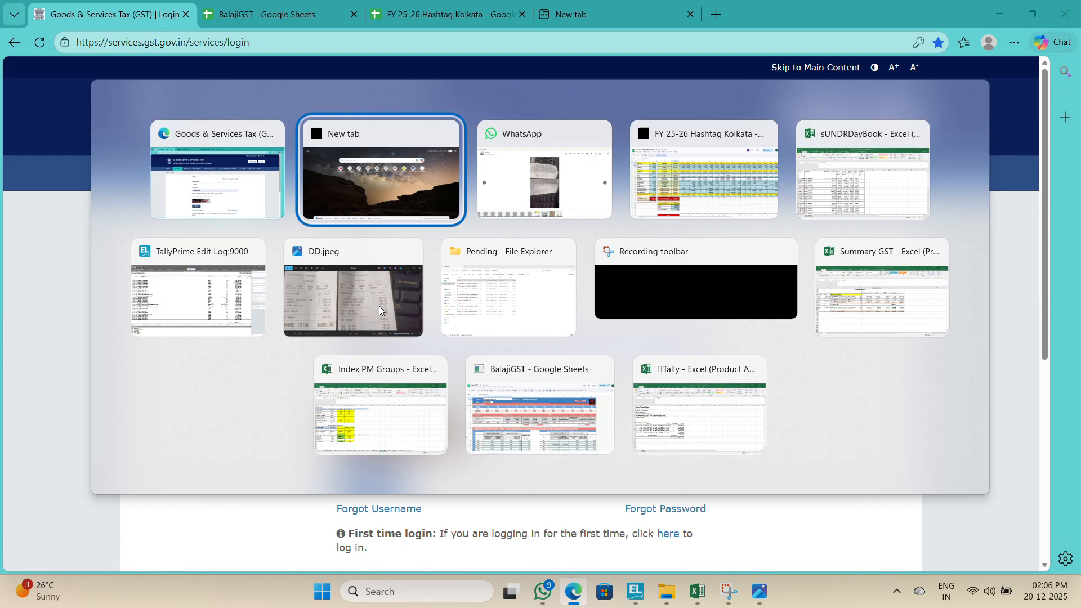
key(alt+Tab)
key(alt+Tab)
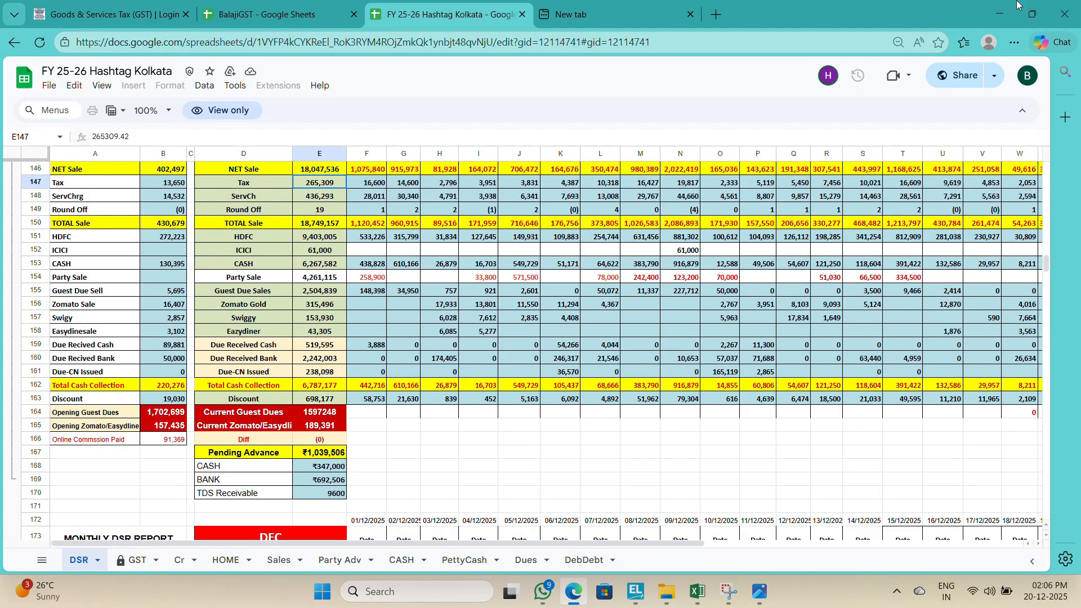
click(523, 14)
click(523, 14)
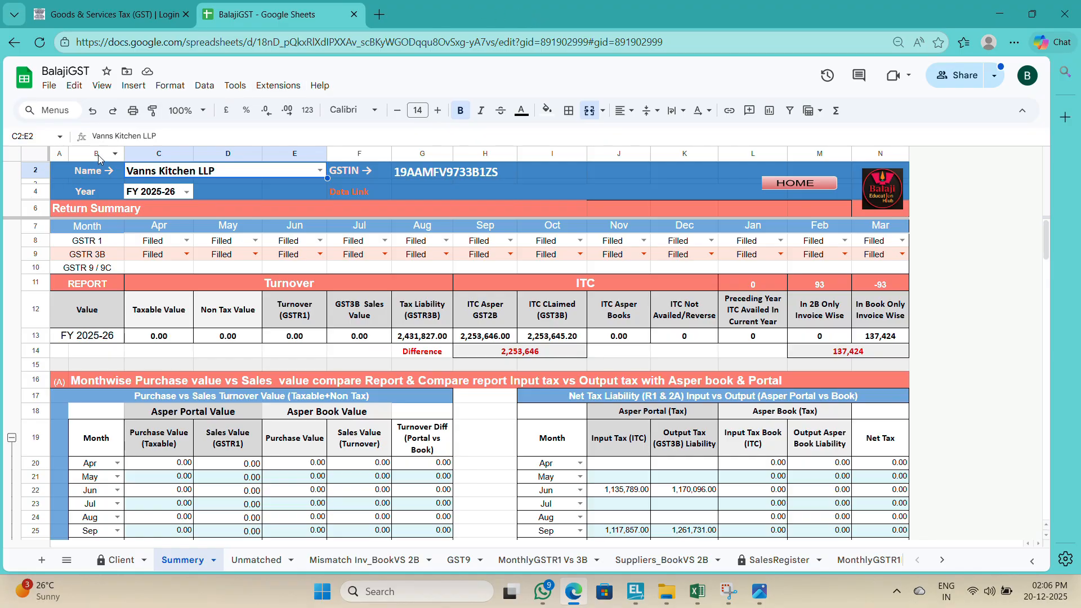
Step: Switch to the sUNDRDayBook workbook and start Save As, browsing for a location on this PC
key(alt+Tab)
key(alt+Tab)
key(alt+Tab)
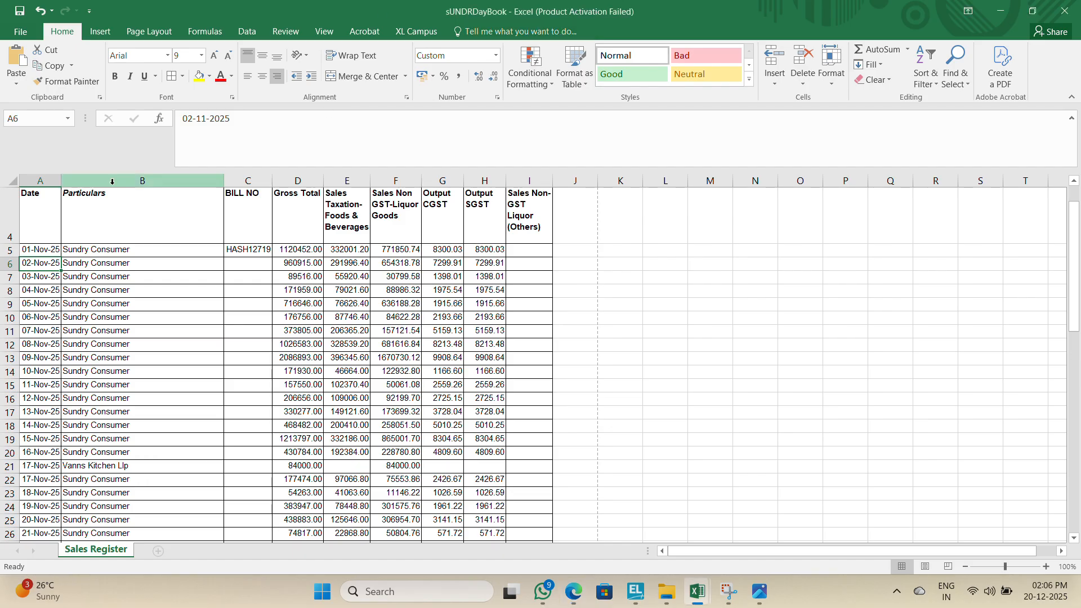
click(20, 31)
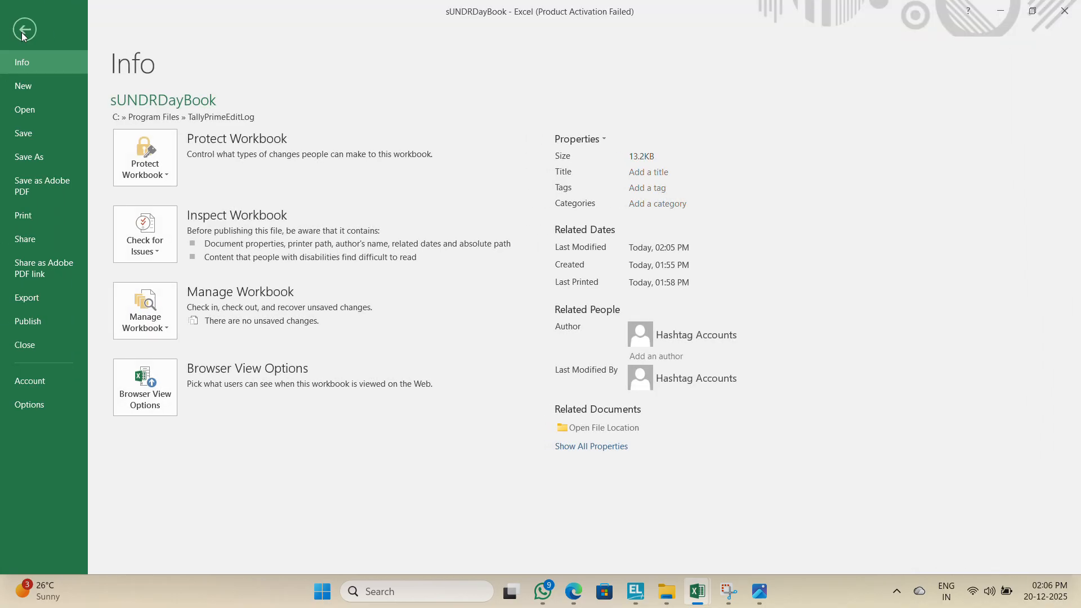
click(30, 157)
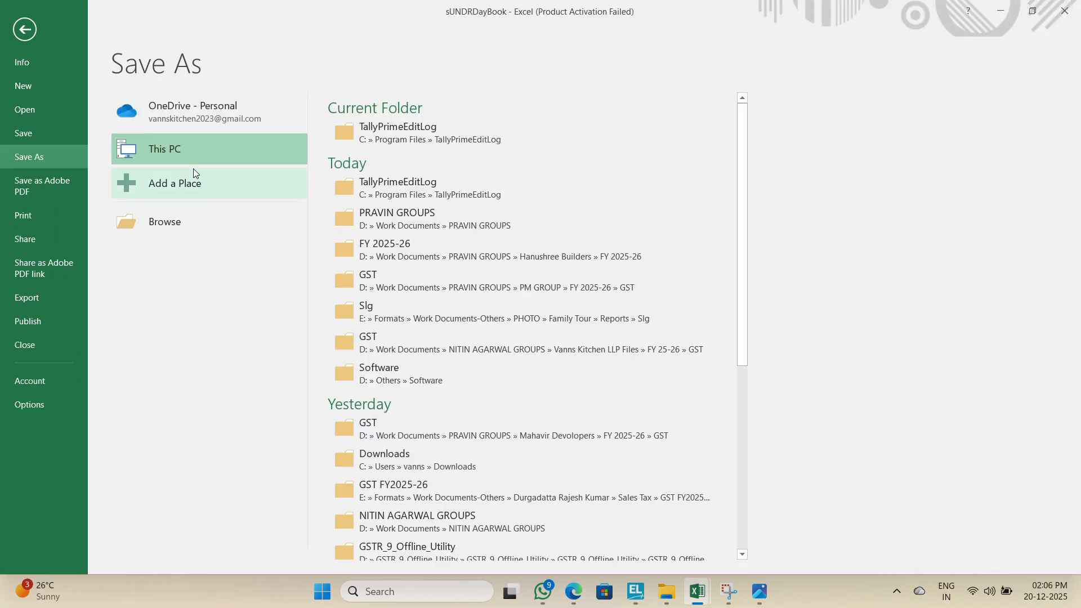
click(176, 222)
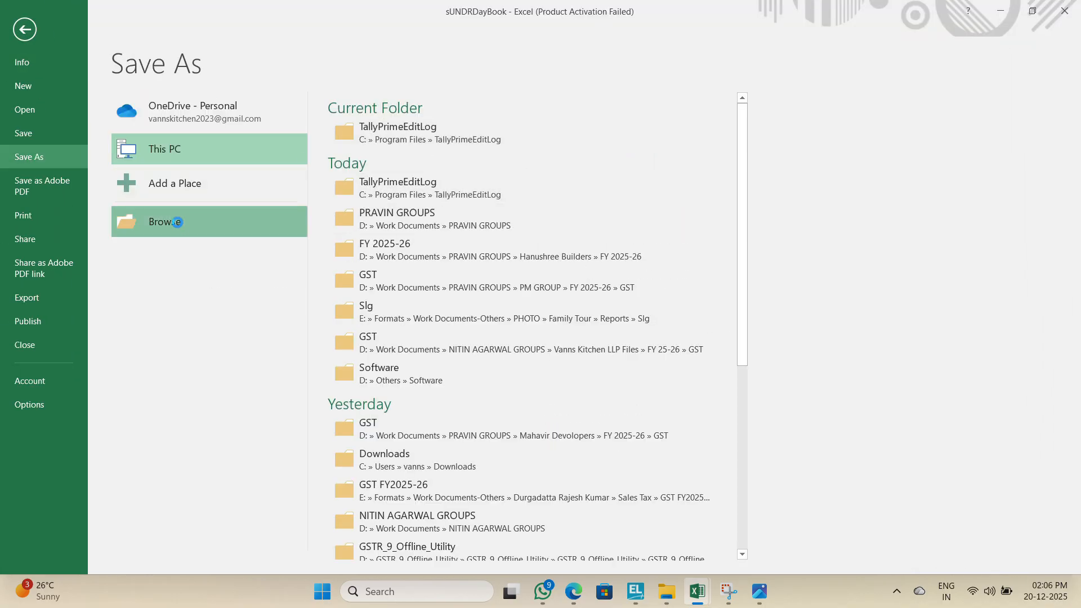
click(102, 203)
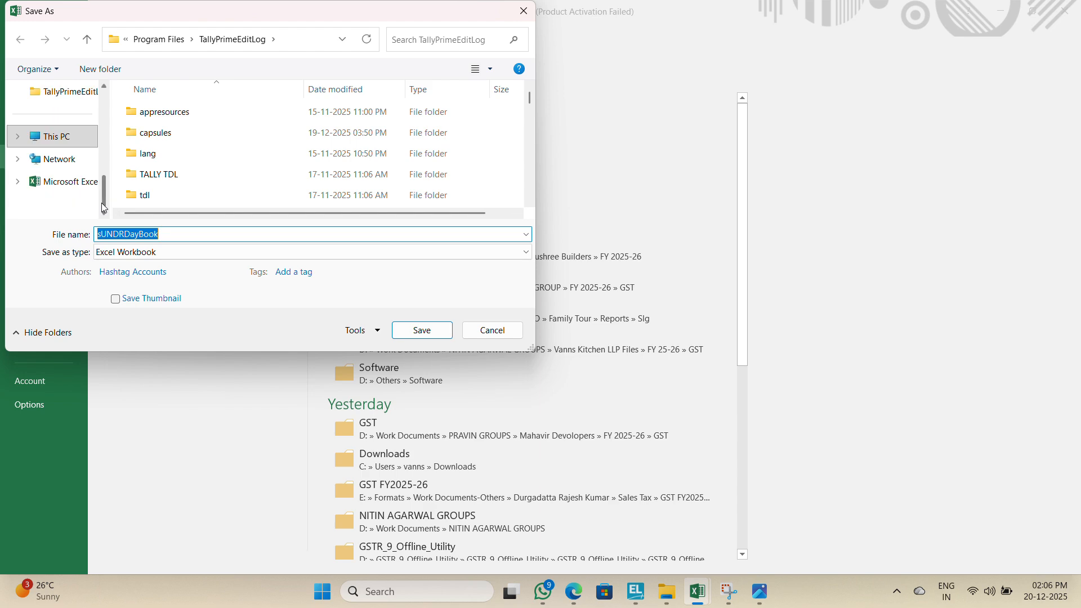
key(alt+Tab)
key(alt+Tab)
key(alt+Tab)
key(alt+Tab)
key(alt+Tab)
key(alt+Tab)
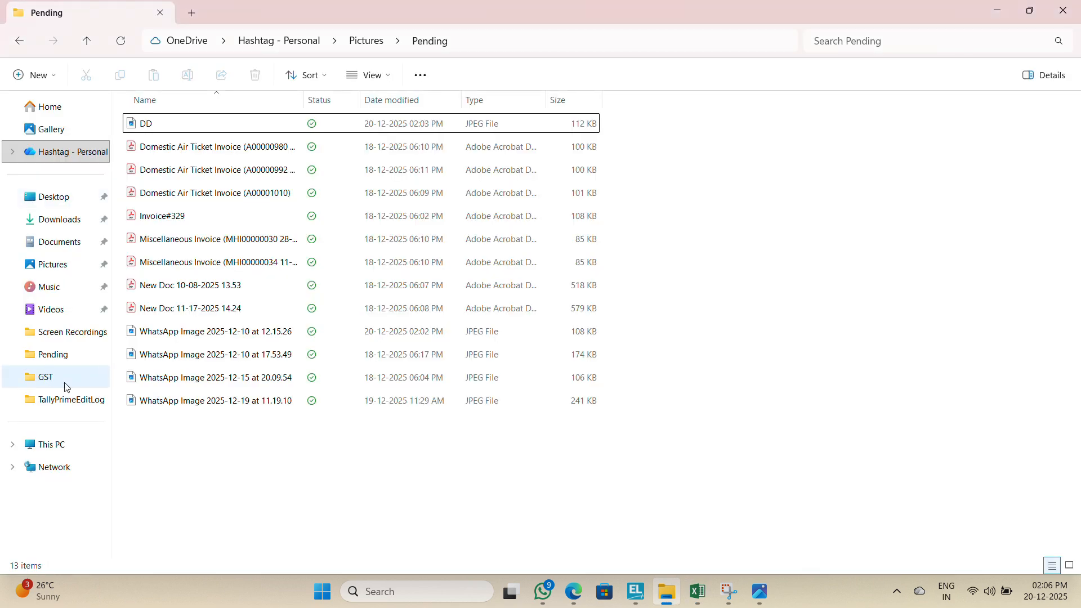
click(60, 445)
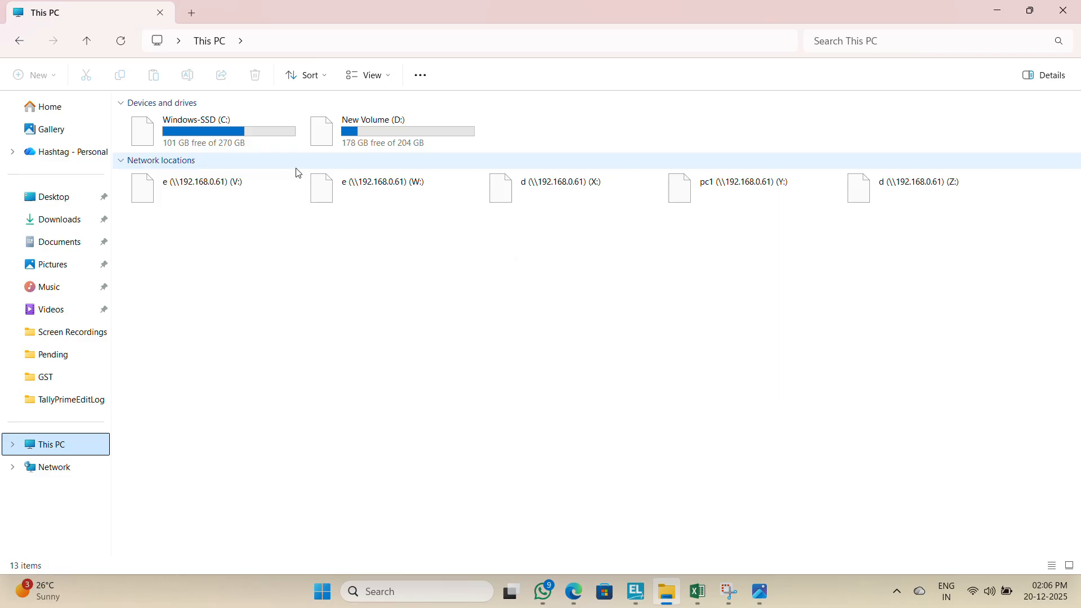
double_click(361, 126)
double_click(195, 216)
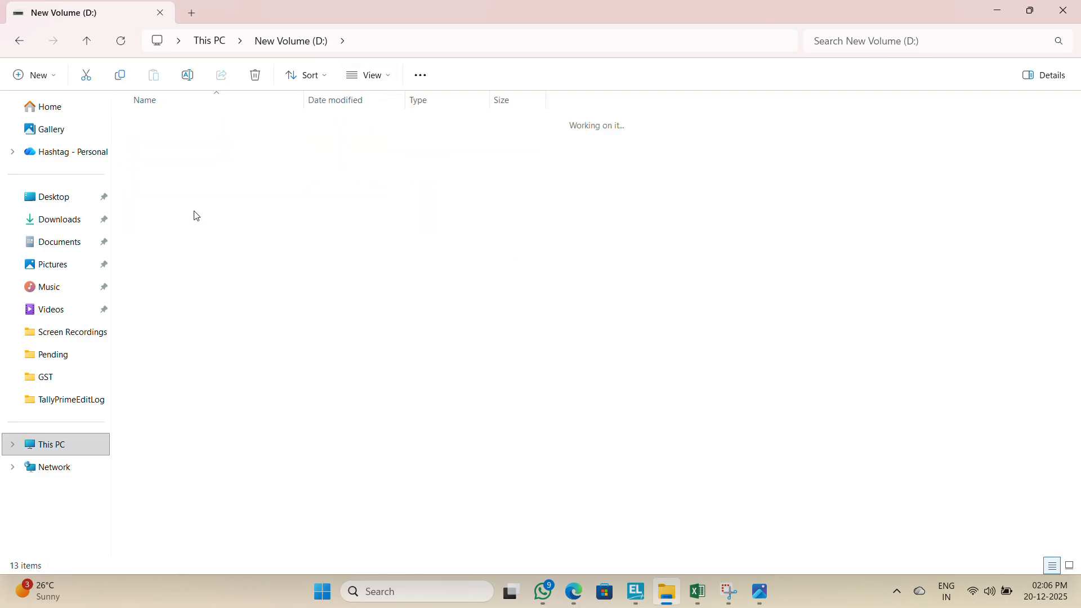
key(Return)
key(Down)
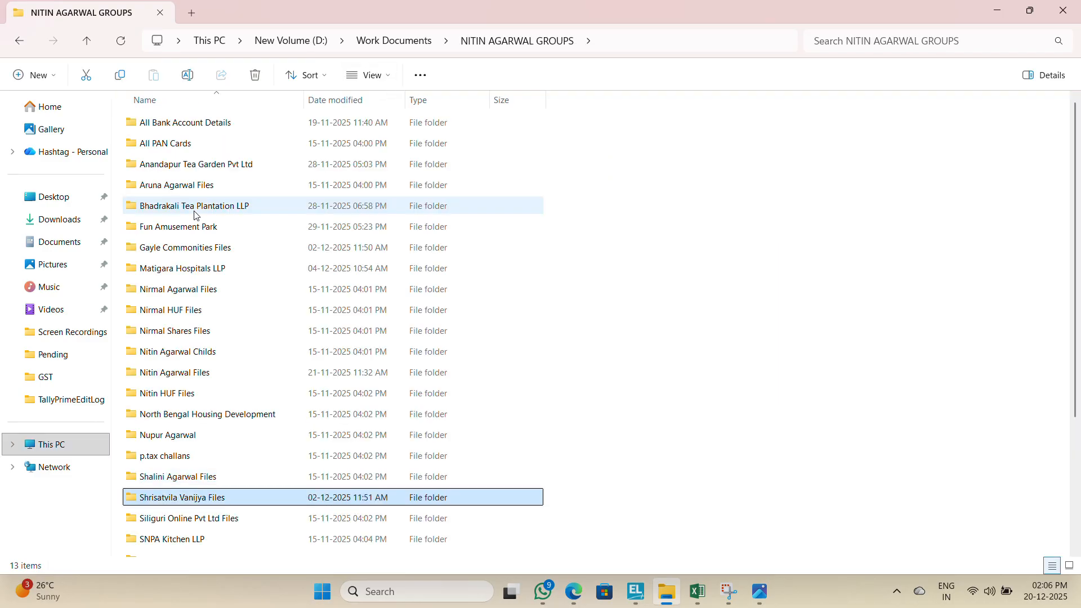
key(Down)
key(Return)
key(Down)
key(Down)
key(Down)
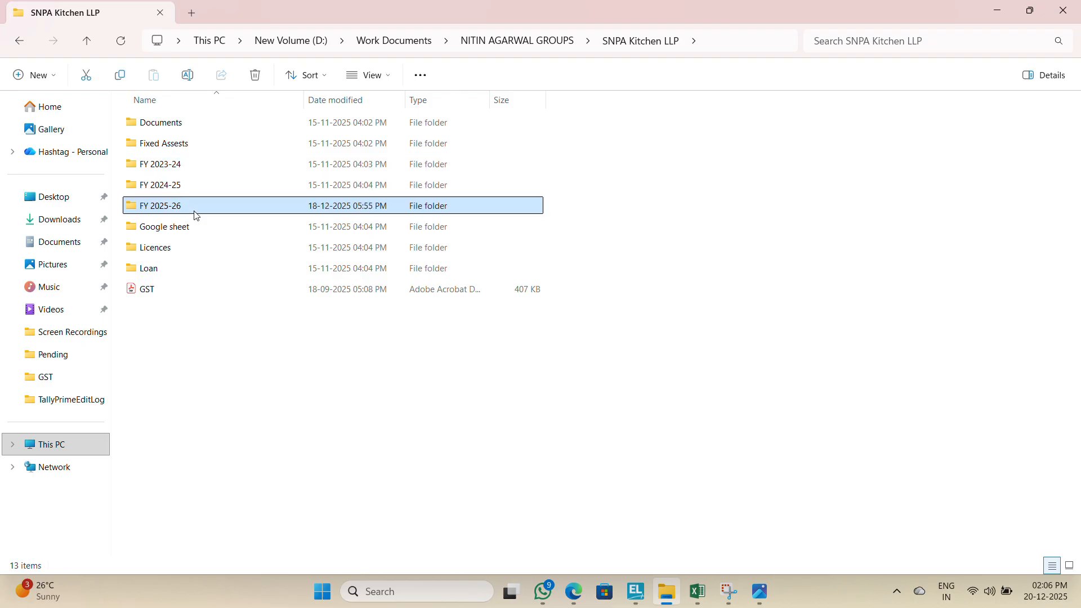
key(Return)
key(Down)
key(Down)
key(Down)
key(Down)
key(Down)
key(Down)
key(Down)
key(Up)
key(Up)
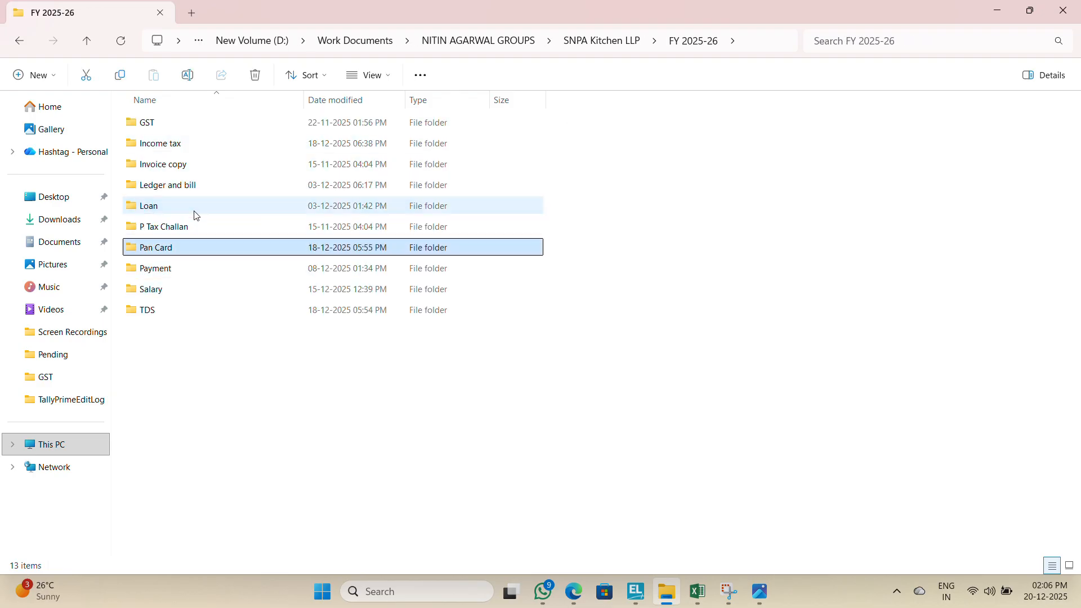
key(Up)
key(Up)
key(Up)
key(Up)
key(Up)
key(Up)
key(Return)
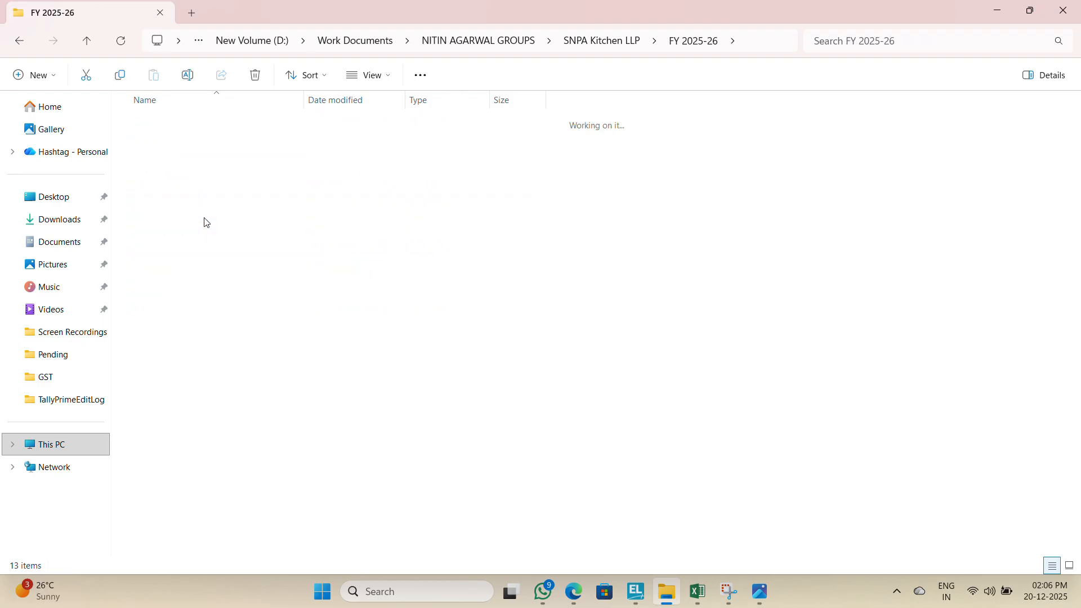
key(Down)
key(Down)
key(Down)
key(Down)
key(Up)
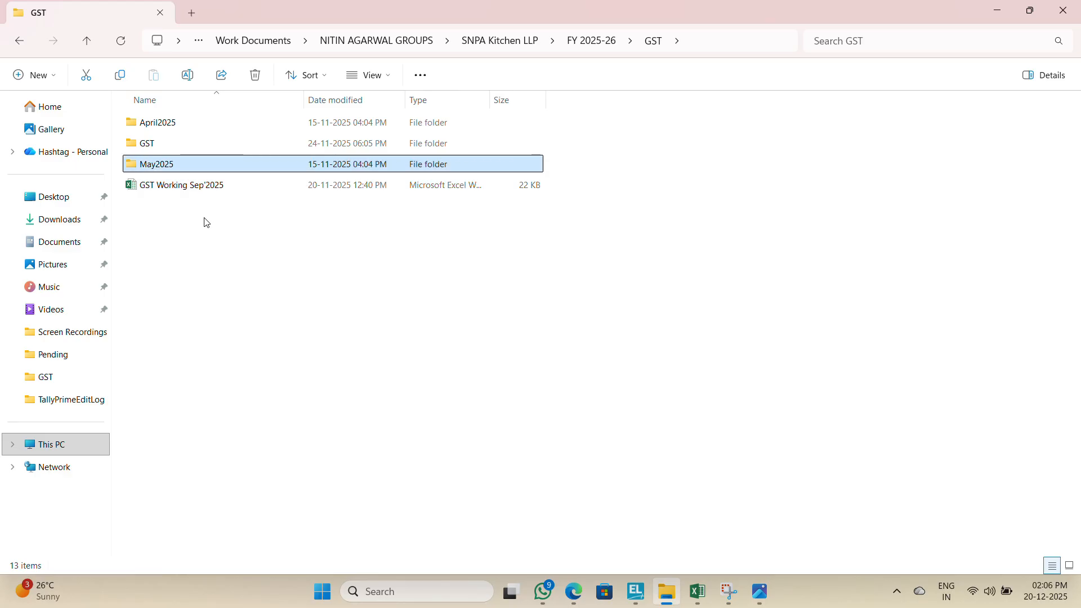
key(Up)
key(Return)
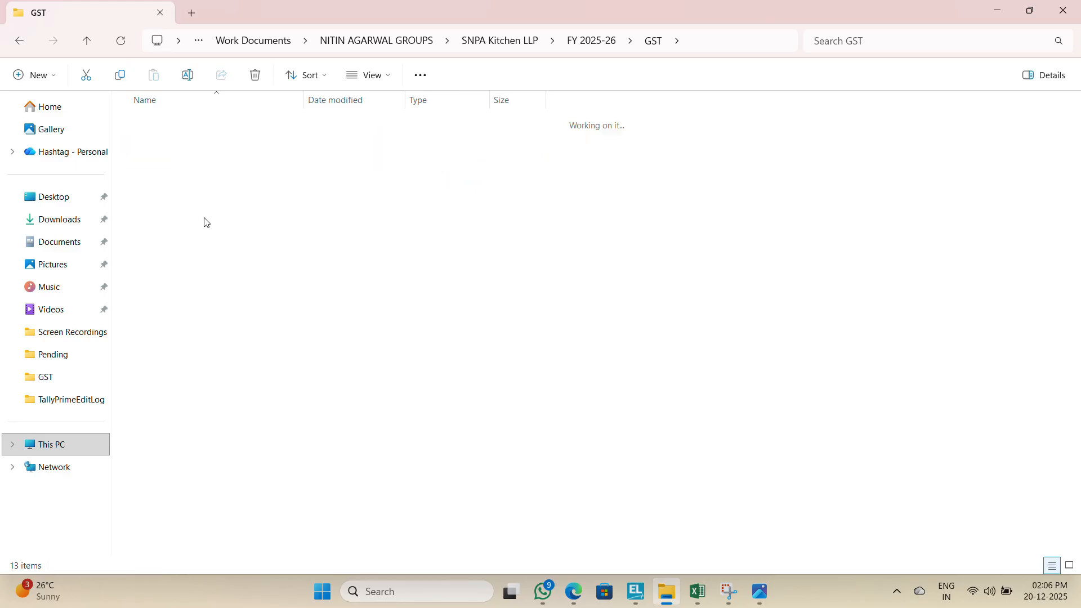
key(Down)
key(Down)
key(Down)
key(Down)
key(Down)
key(Down)
key(Down)
key(Down)
key(Down)
key(Down)
key(Down)
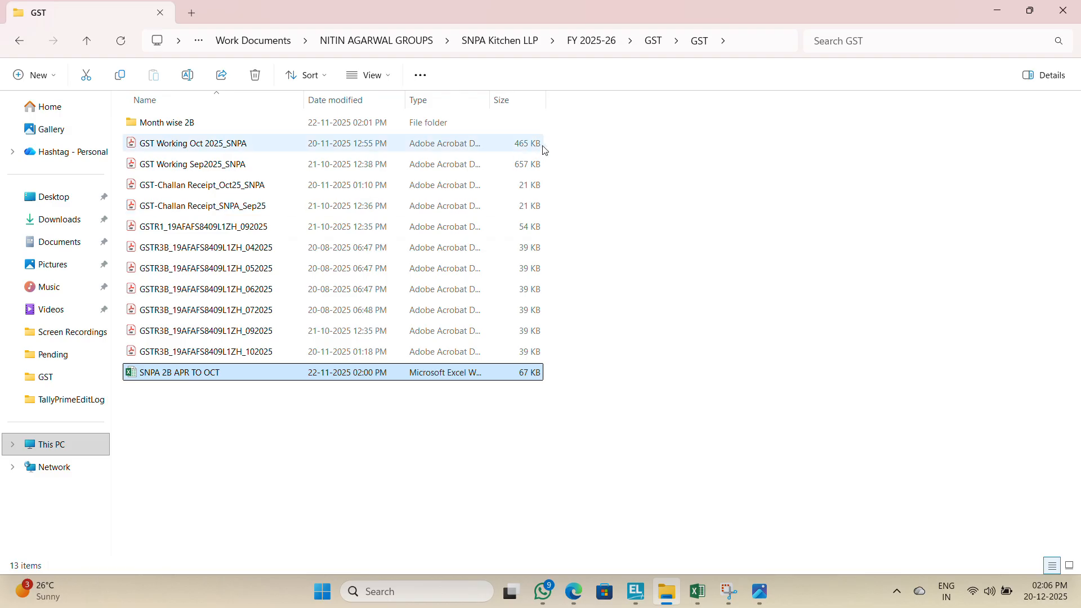
Step: Return to the parent GST folder and open the GST Working Sep'2025 workbook to check it
click(656, 41)
key(Down)
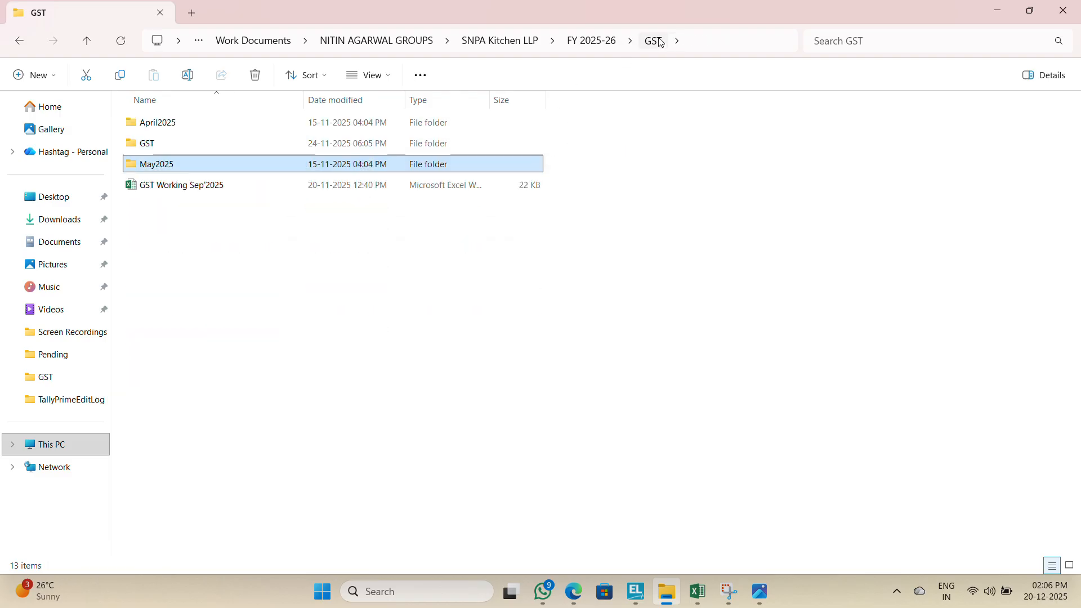
key(Down)
key(Return)
key(Up)
key(Up)
key(Up)
key(Up)
key(Up)
key(Up)
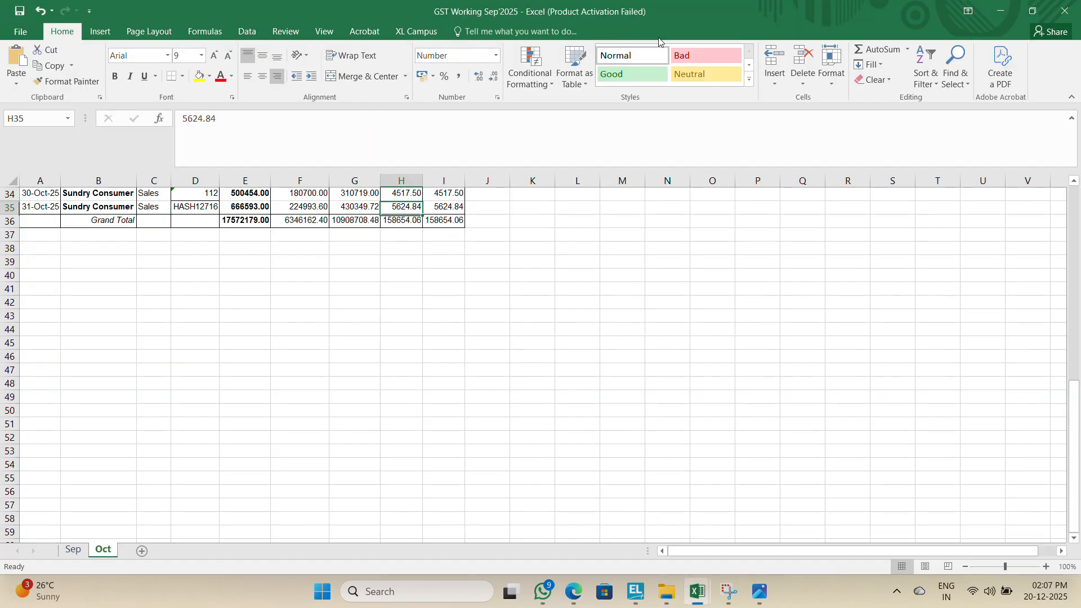
Step: Save the sales register workbook as GST Working Nov'2025 in the SNPA Kitchen LLP FY 2025-26 GST folder
key(alt+Tab)
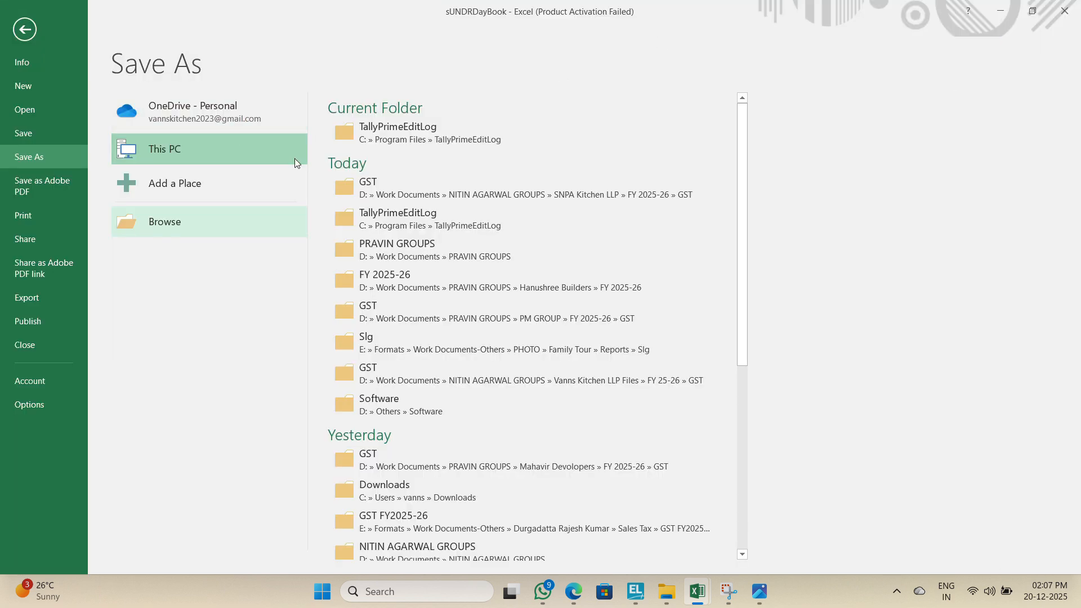
click(378, 185)
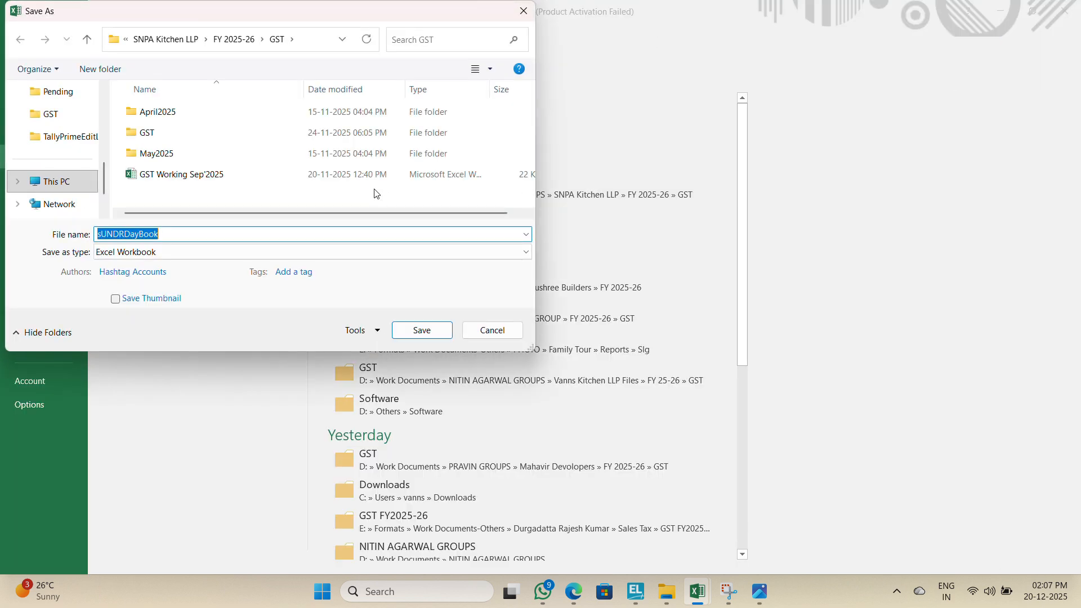
click(159, 181)
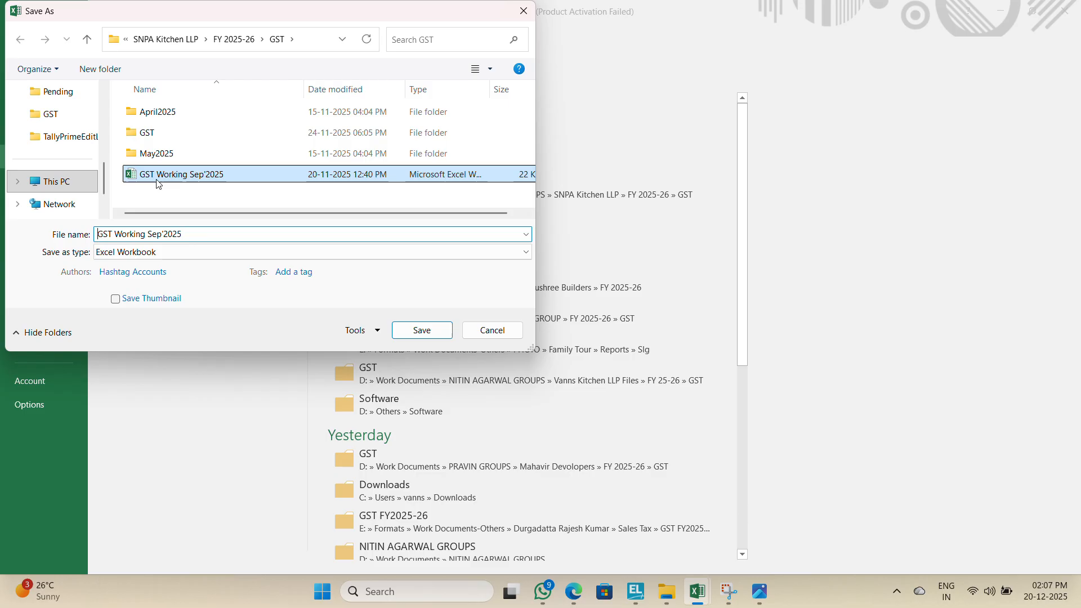
click(159, 235)
double_click(158, 236)
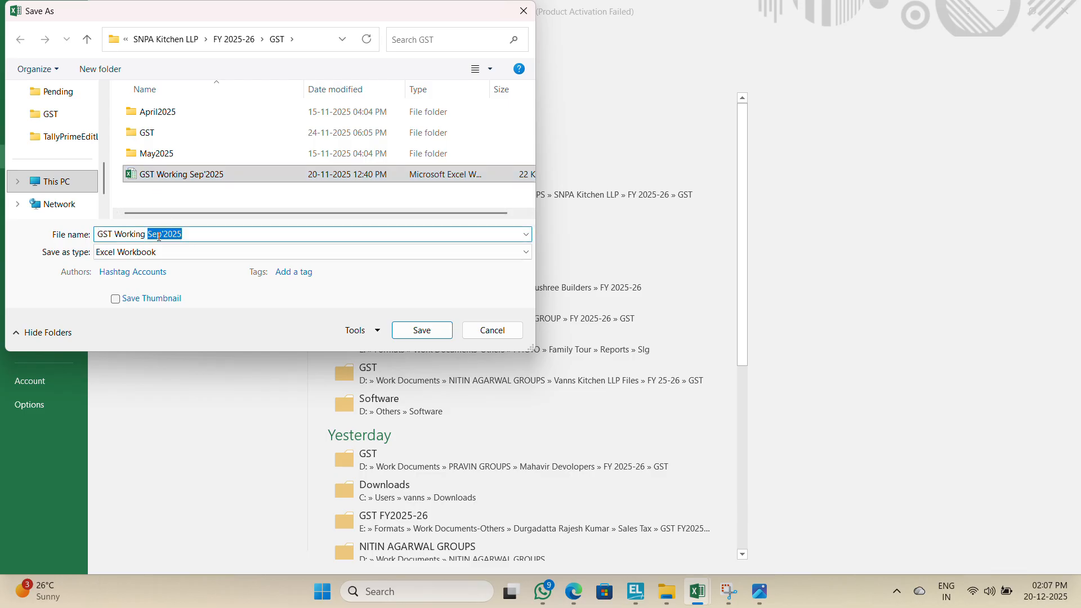
text(Nov)
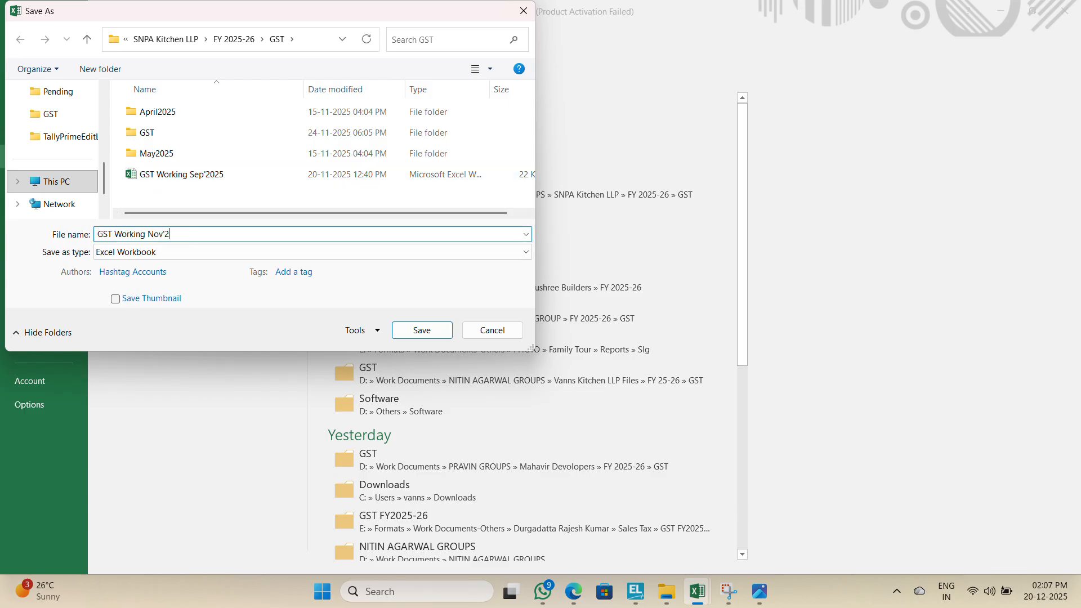
key(Return)
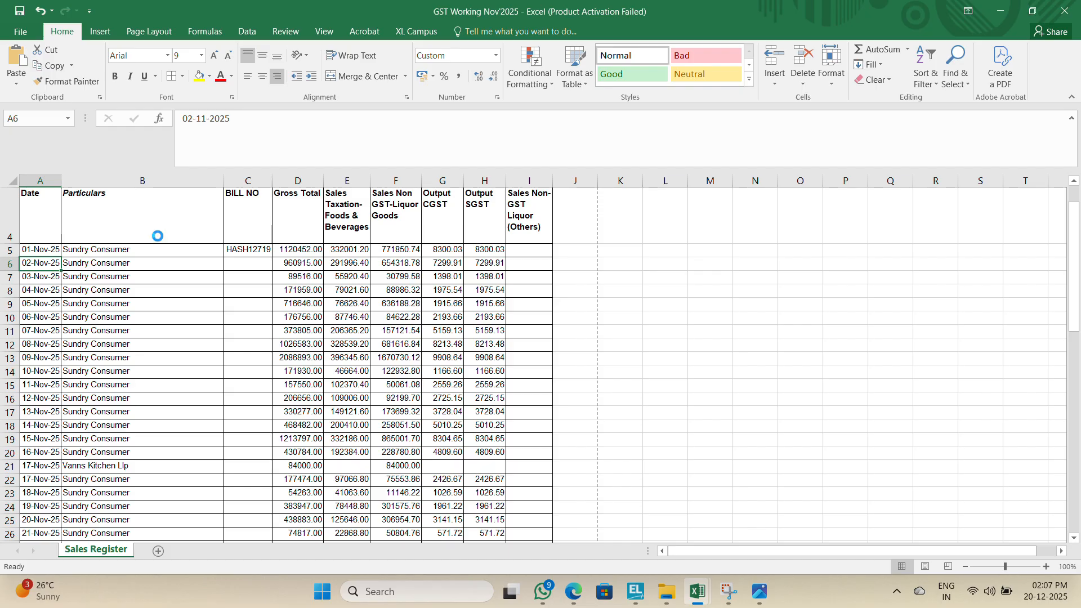
Step: Open print preview and set the page setup scaling to fit 1 page wide by 2 pages tall
key(ctrl+p)
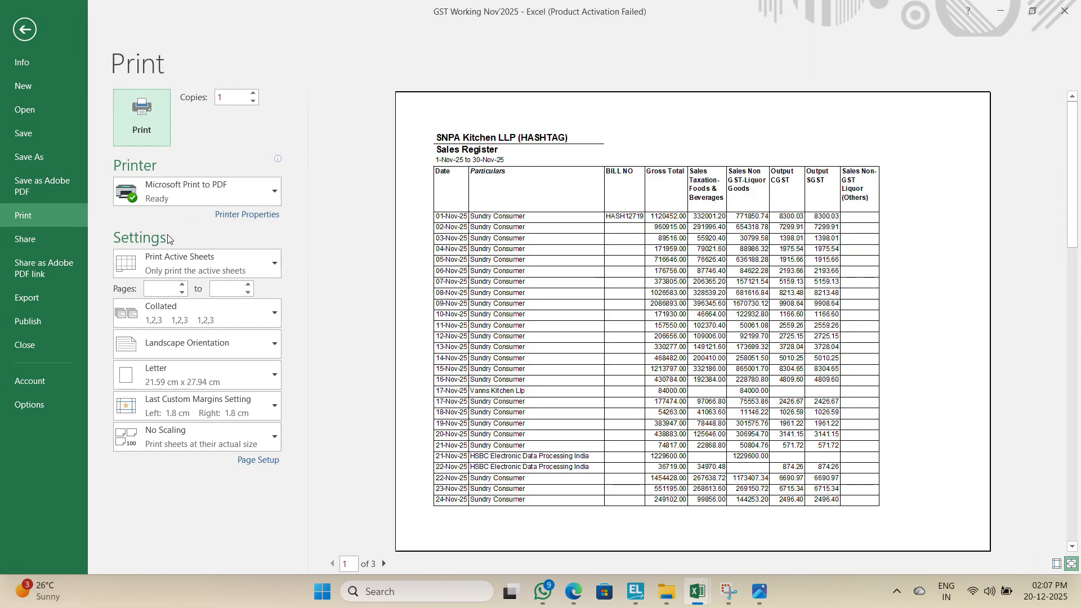
click(276, 460)
click(353, 251)
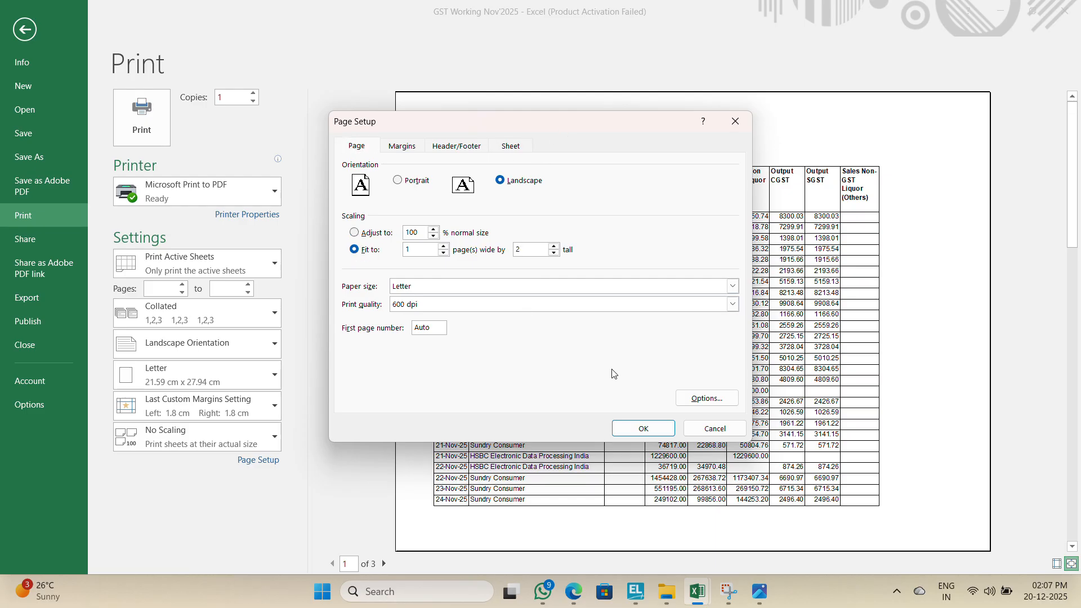
click(640, 429)
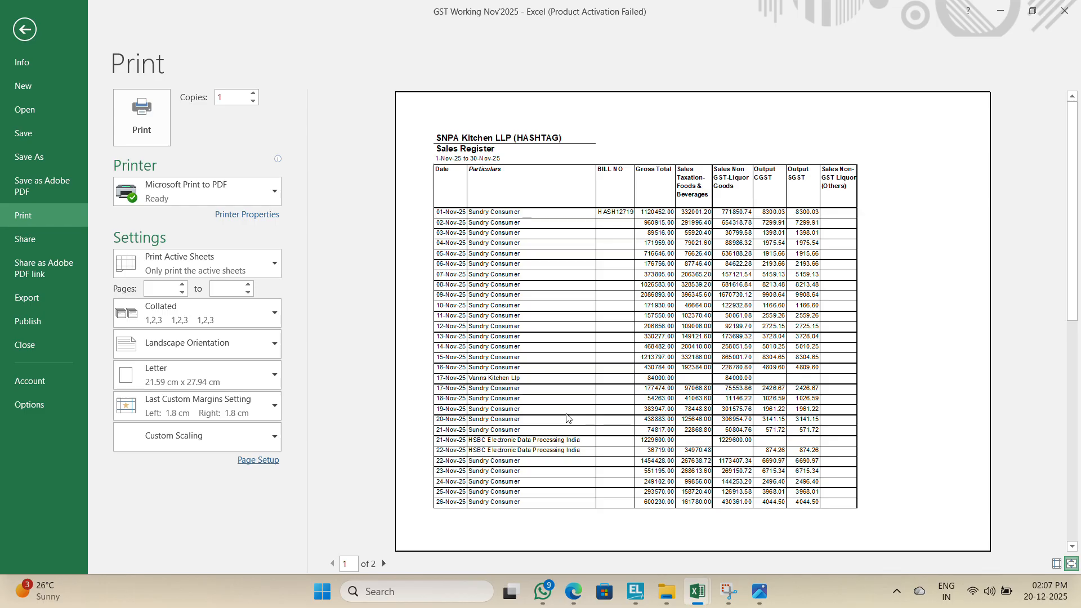
Step: Change the page setup orientation to Portrait and preview the second printed page
click(261, 461)
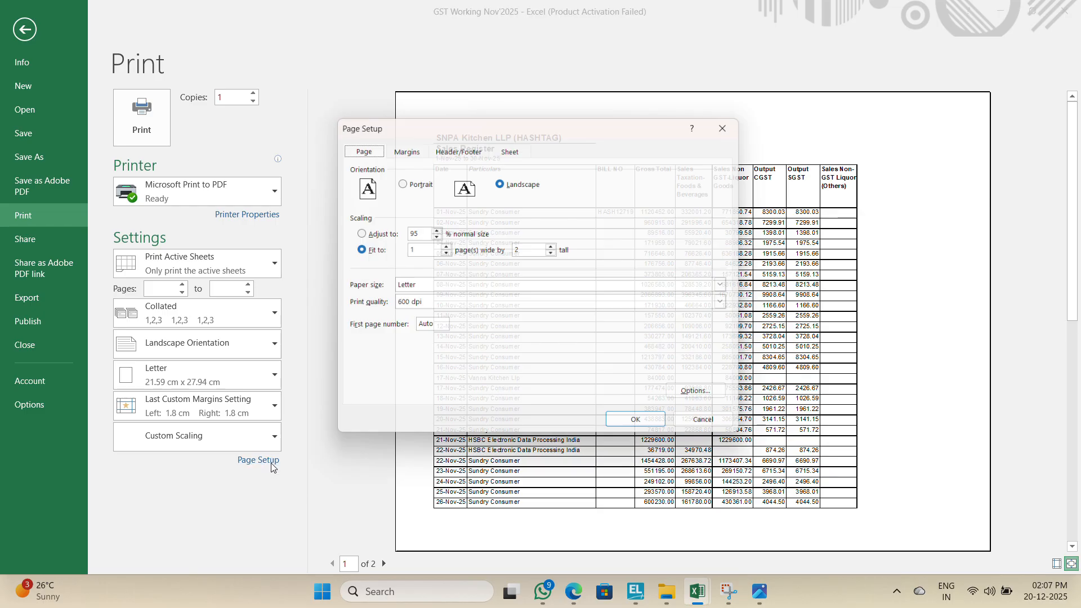
click(410, 181)
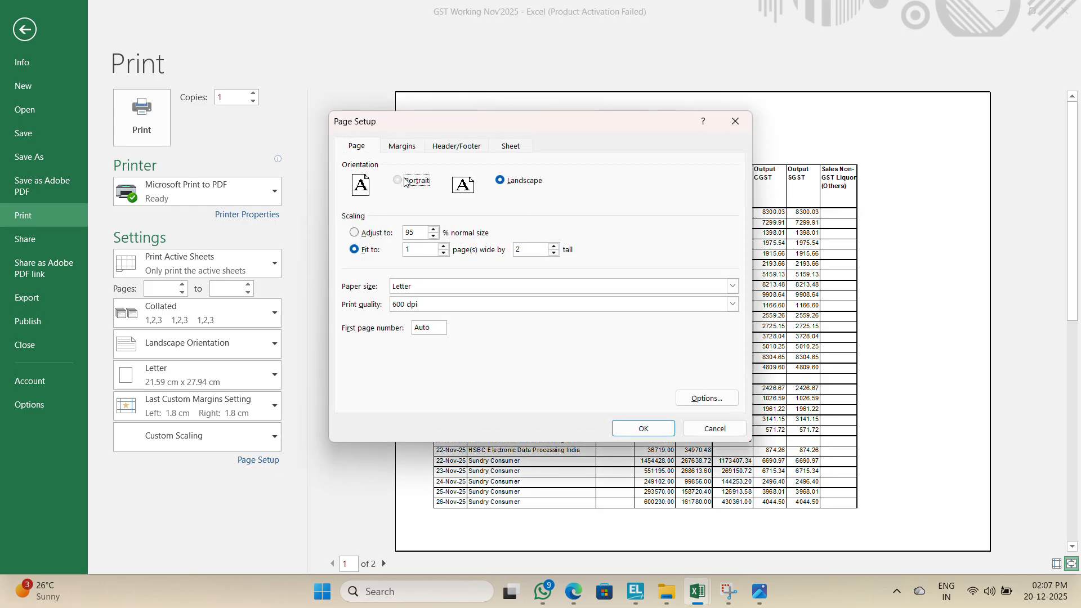
click(643, 429)
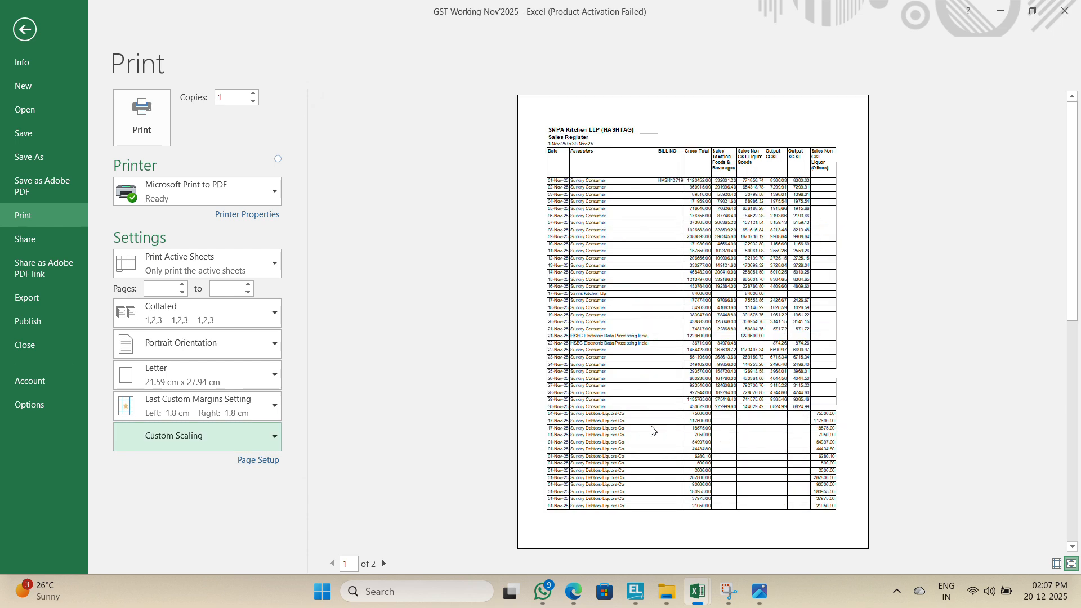
click(651, 372)
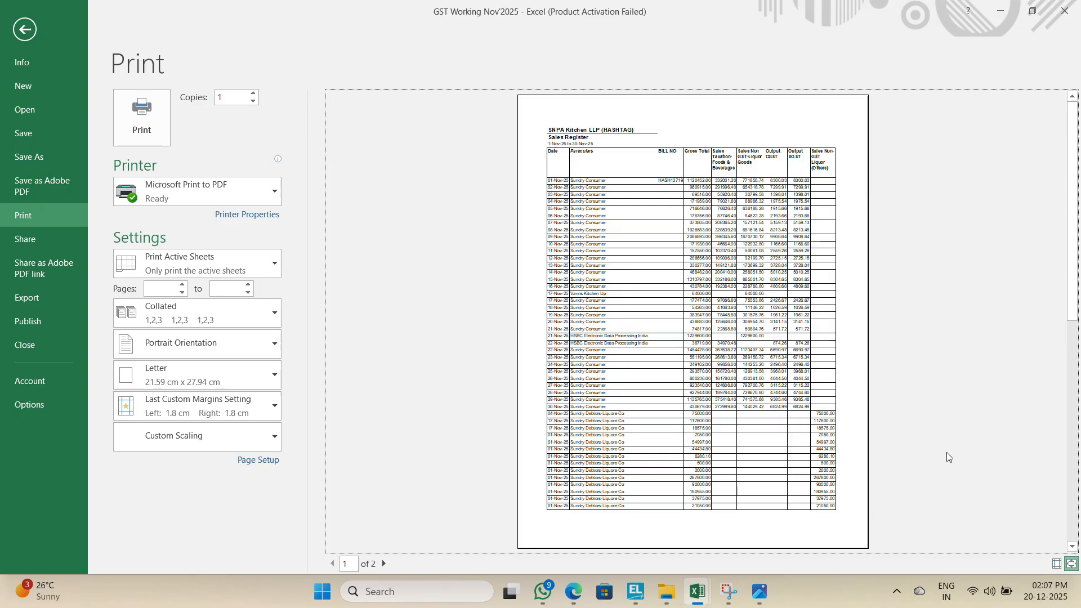
click(1075, 445)
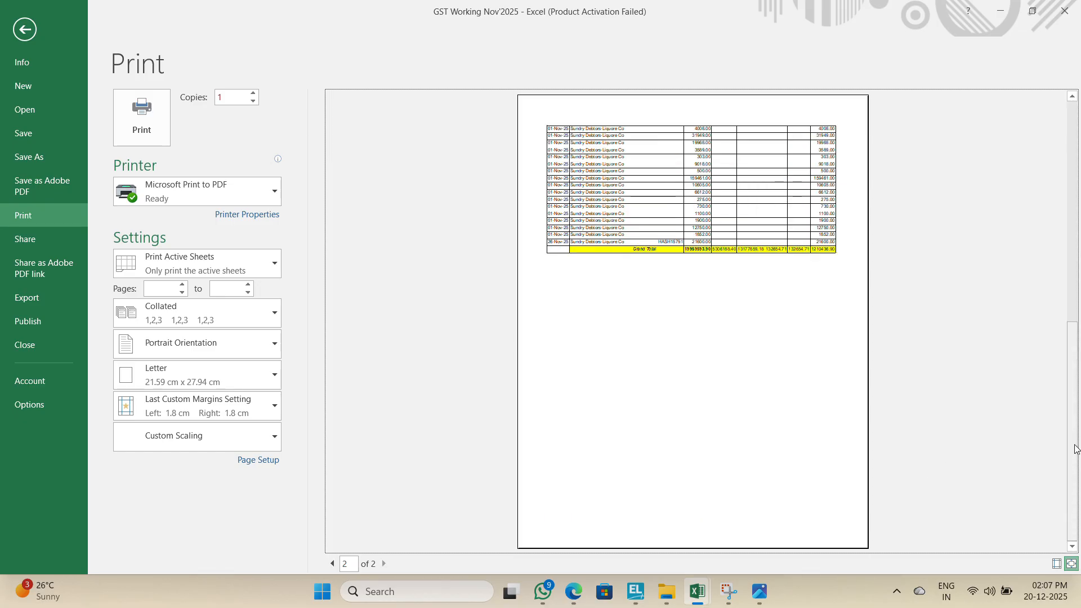
Step: Leave print preview and set the header row 4 ($A$4:$I$4) as the rows to repeat at top of each printed page
click(1068, 242)
key(Escape)
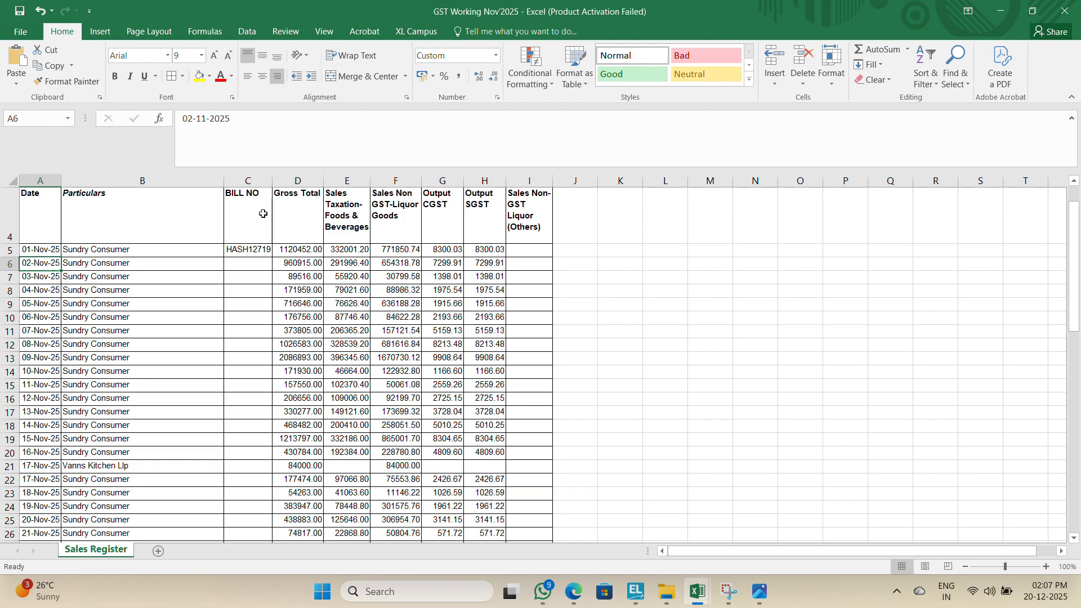
click(49, 208)
key(ctrl+shift+Right)
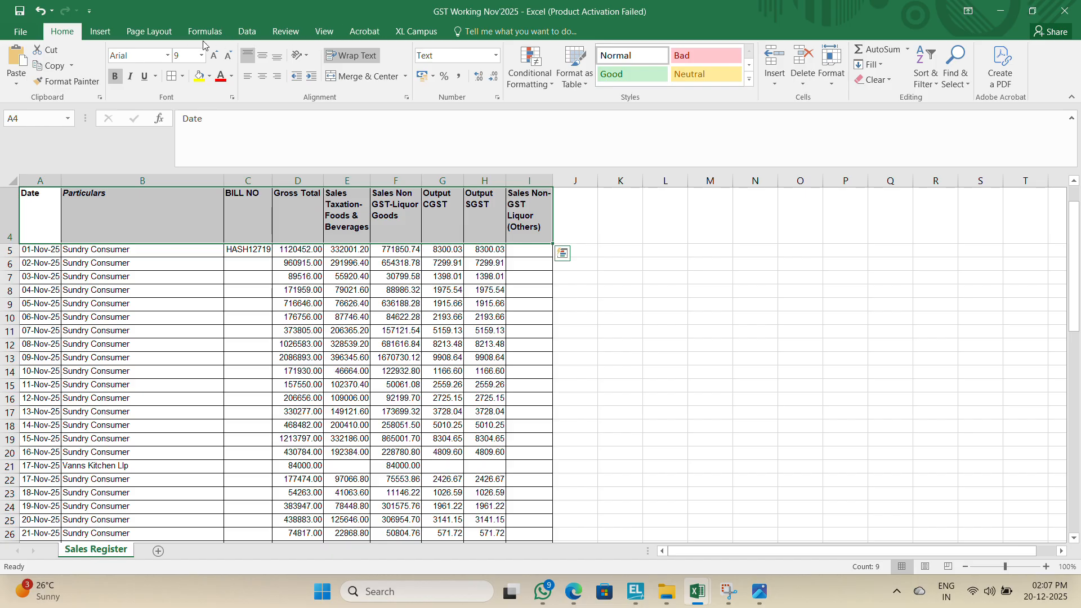
click(155, 32)
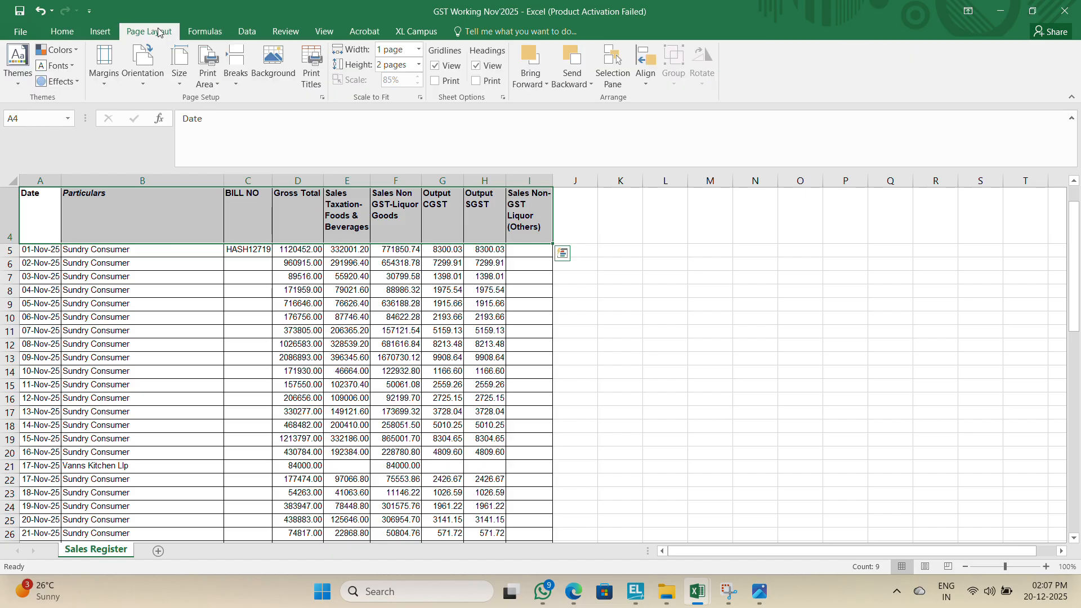
click(311, 71)
click(731, 198)
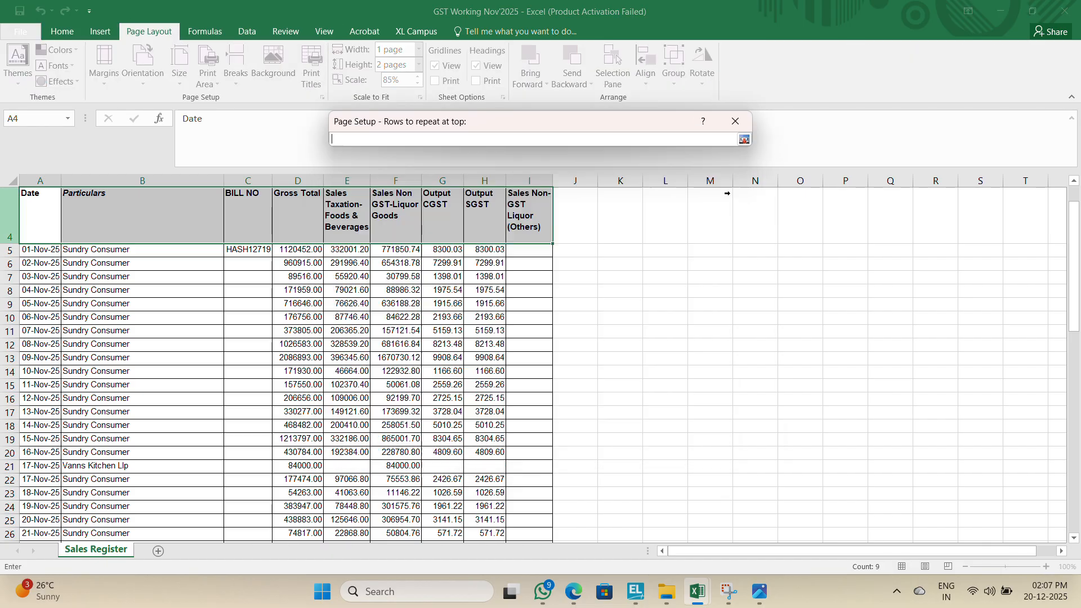
click(69, 206)
key(ctrl+shift+Right)
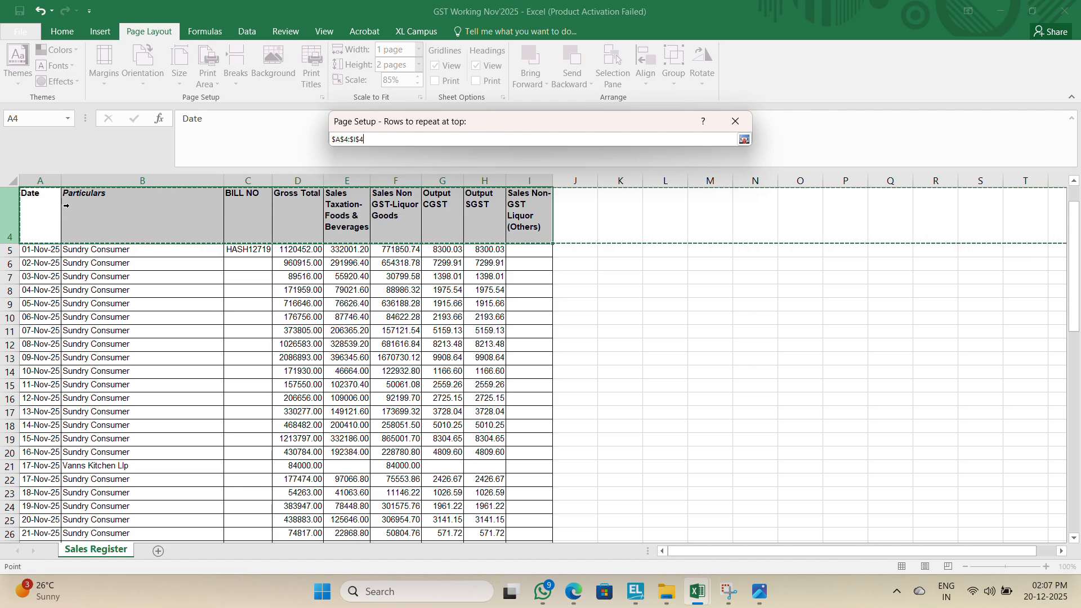
key(Return)
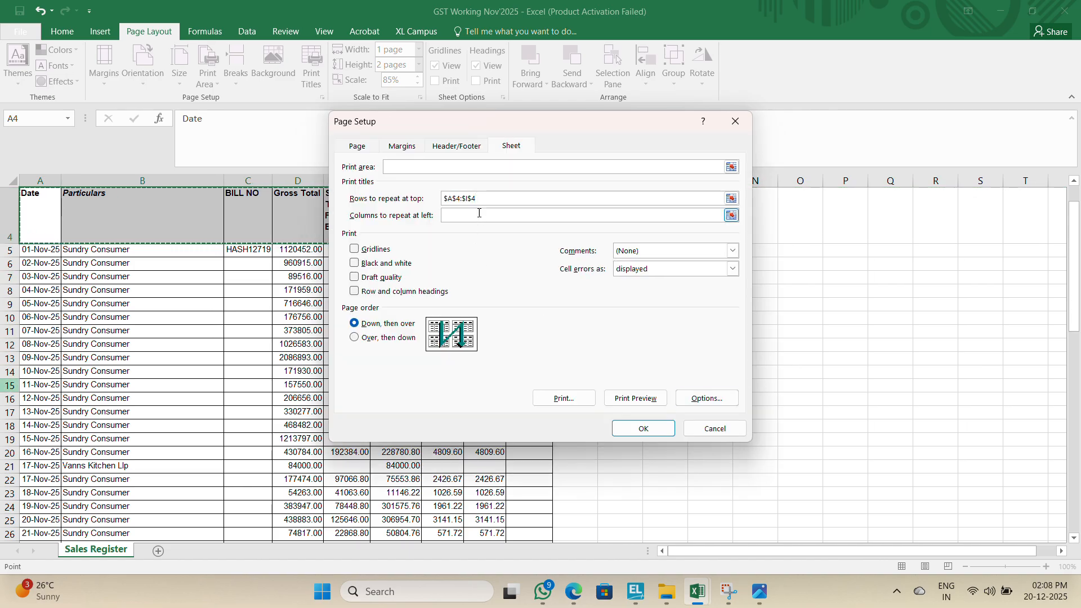
click(645, 426)
Step: Reopen print preview's page setup and set the left, right and bottom margins to 0
click(340, 386)
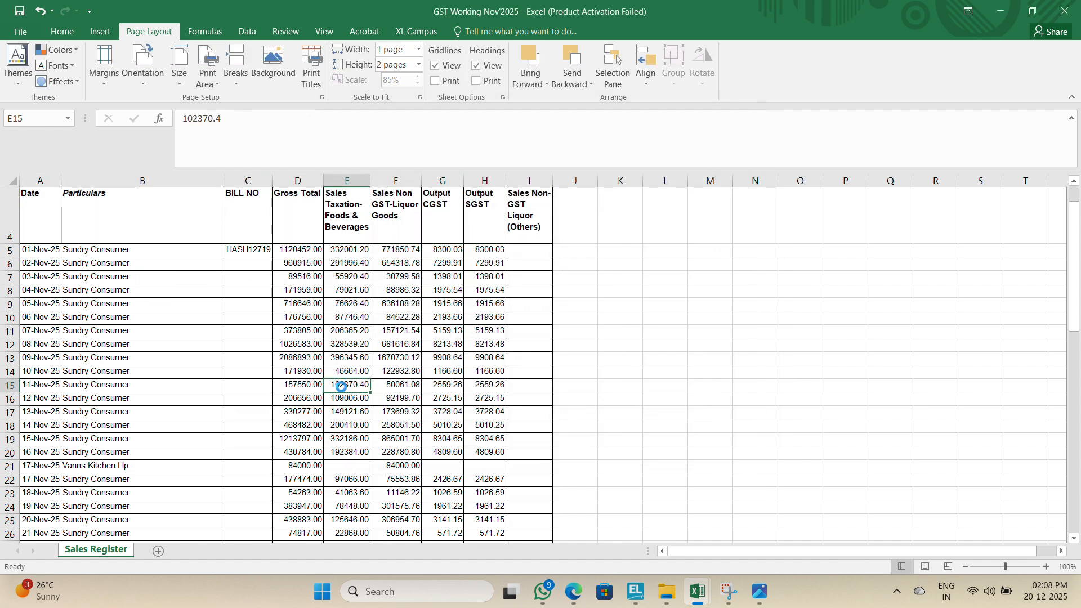
key(ctrl+p)
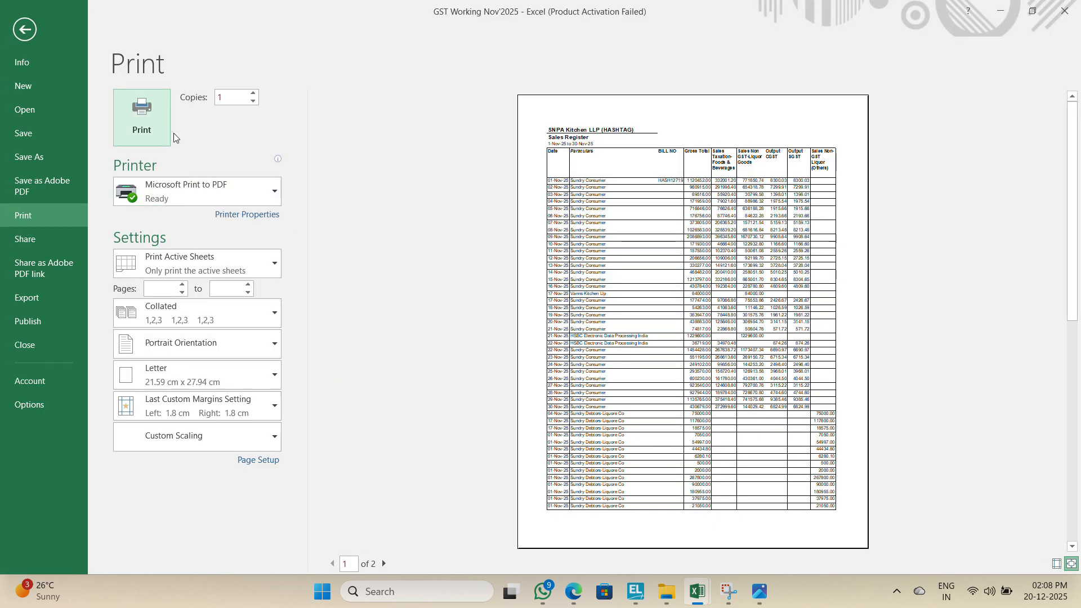
click(261, 460)
click(402, 149)
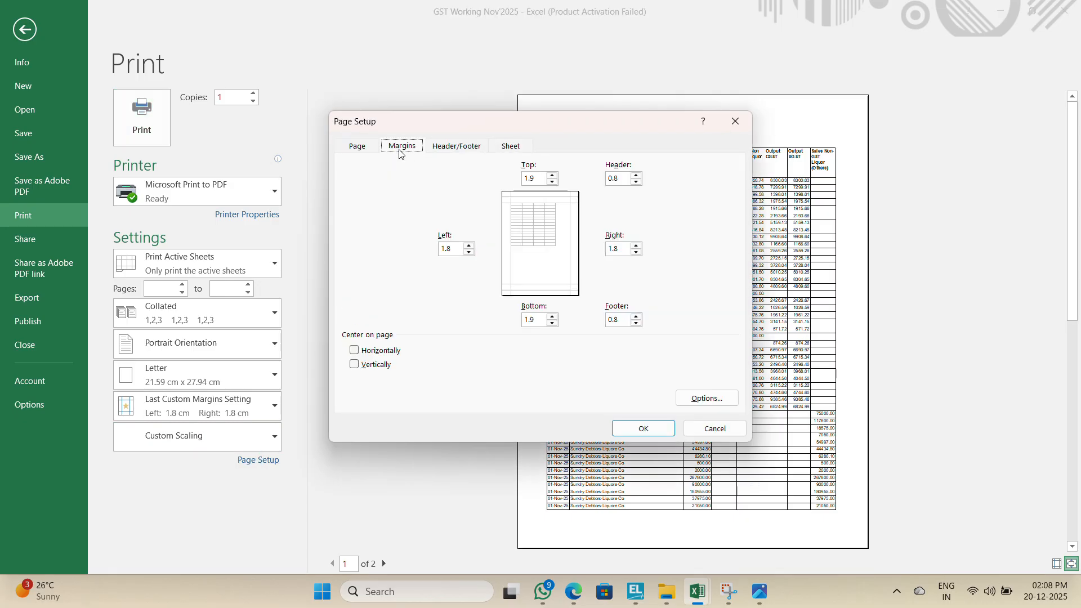
click(357, 149)
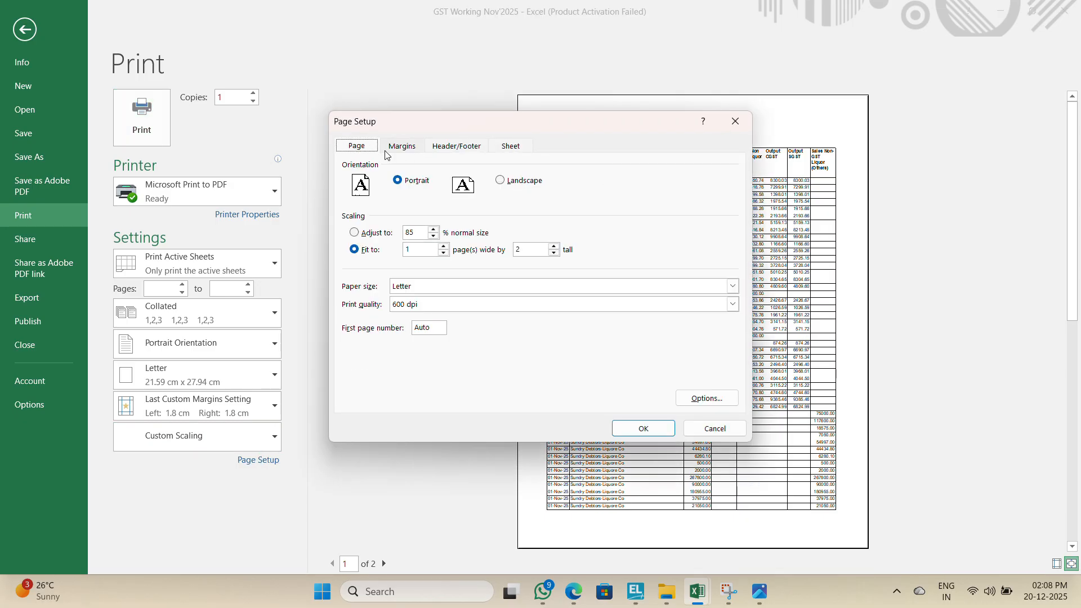
click(417, 147)
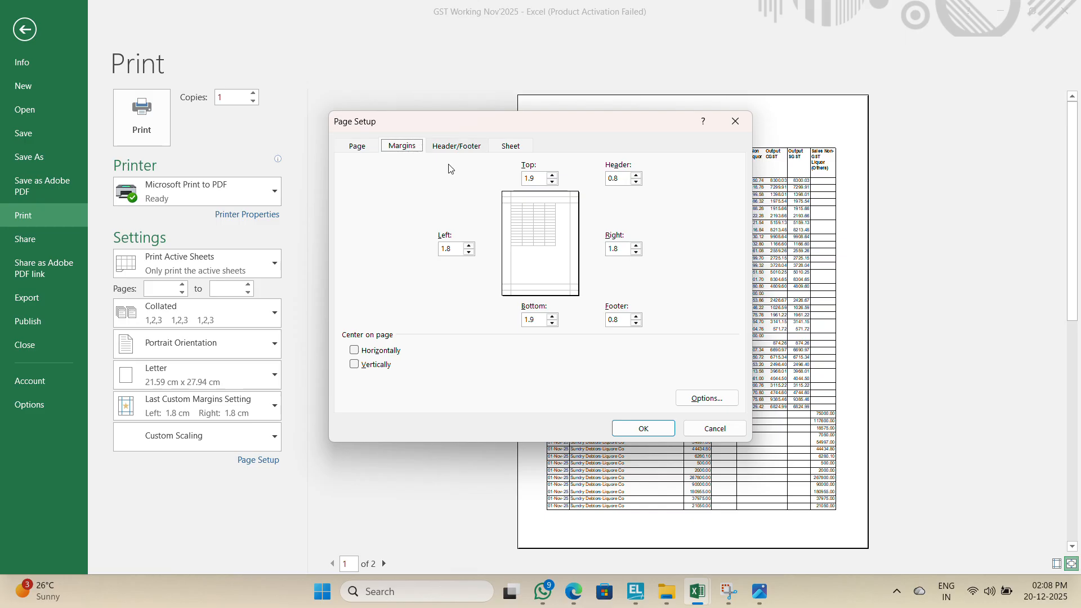
key(Tab)
text(0)
key(Tab)
text(0)
key(Tab)
text(0)
key(Tab)
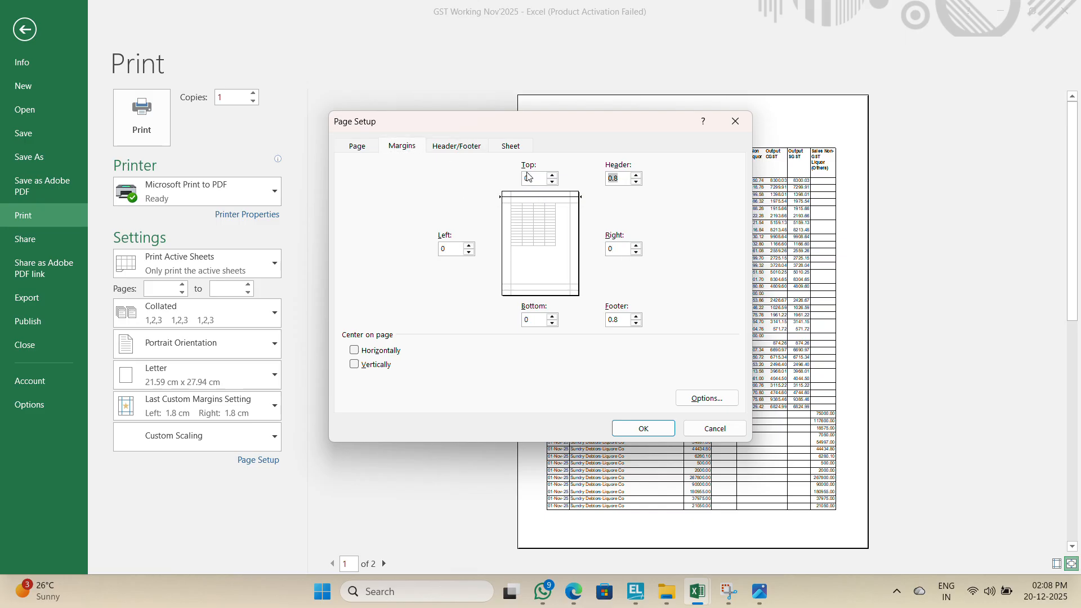
click(641, 430)
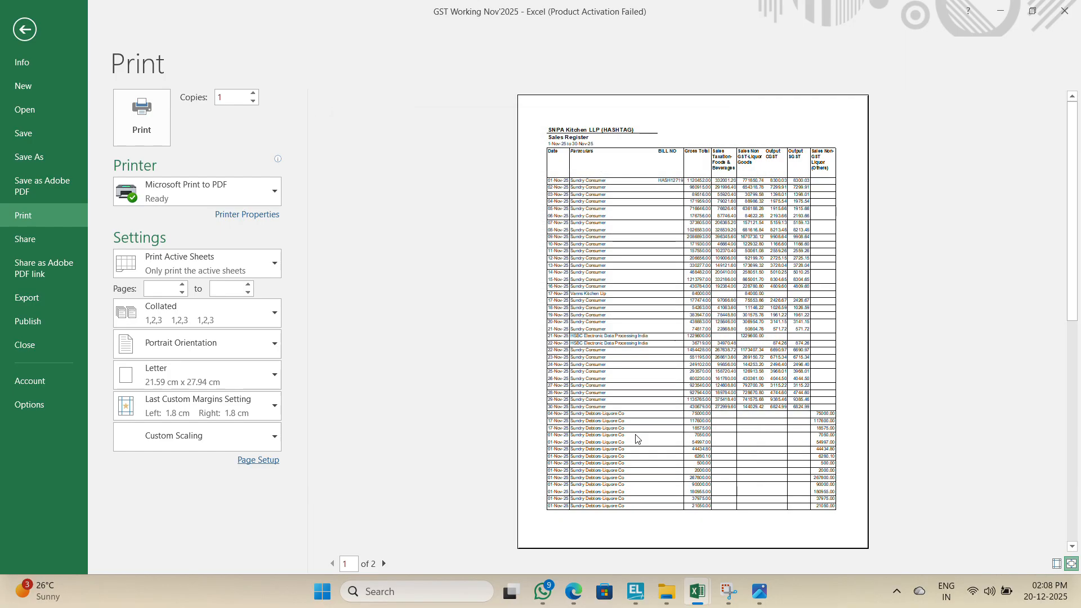
Step: Print the sheet to PDF and browse to the GST subfolder inside SNPA Kitchen LLP's FY 2025-26 GST folder on drive D
click(151, 130)
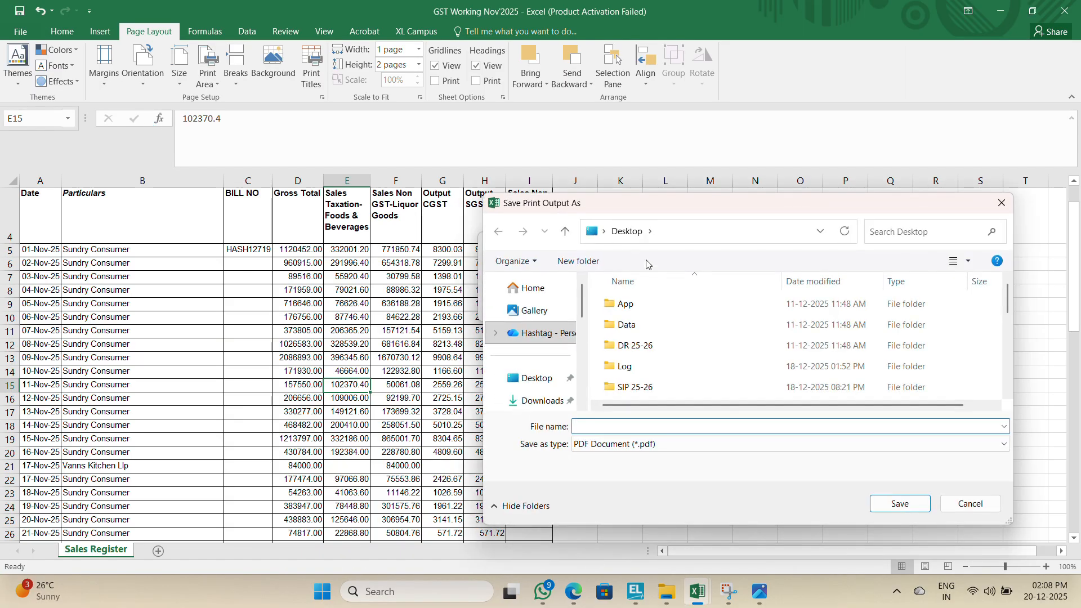
click(542, 389)
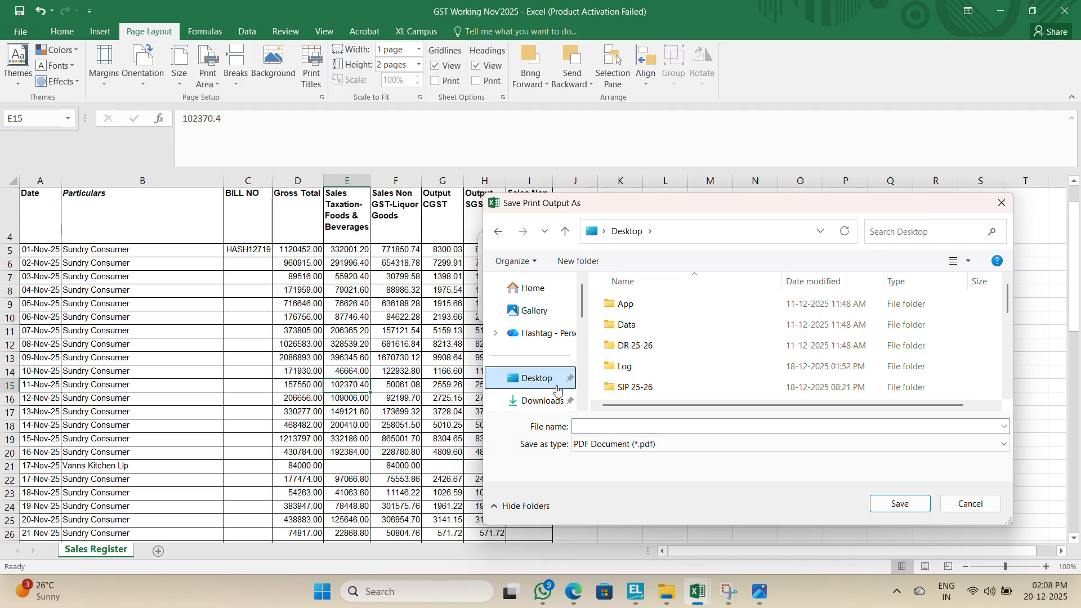
scroll(563, 393, down, 2)
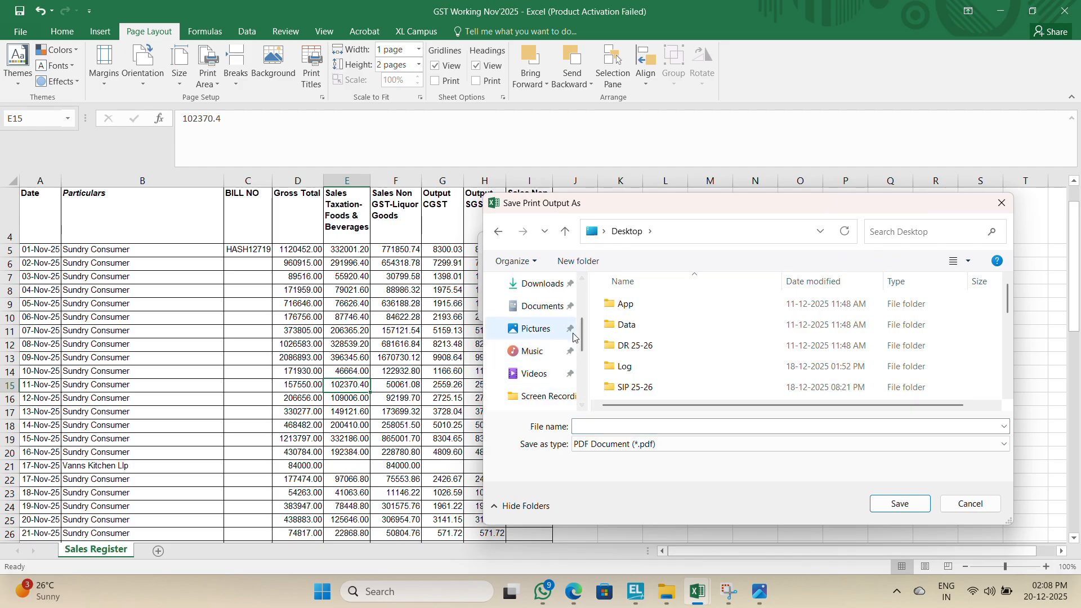
drag(582, 329, 581, 378)
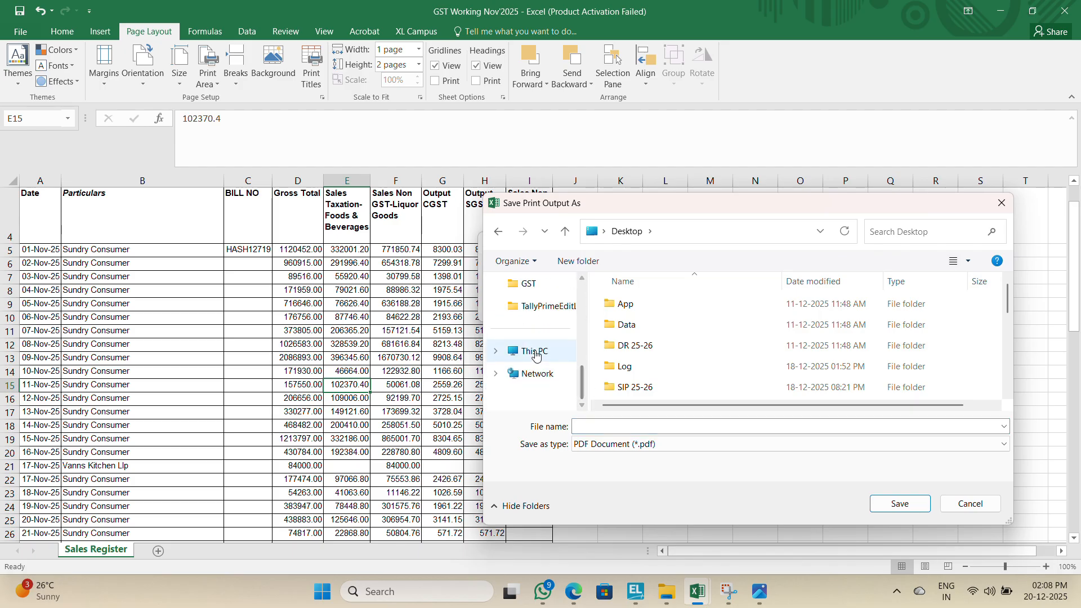
click(535, 352)
double_click(836, 325)
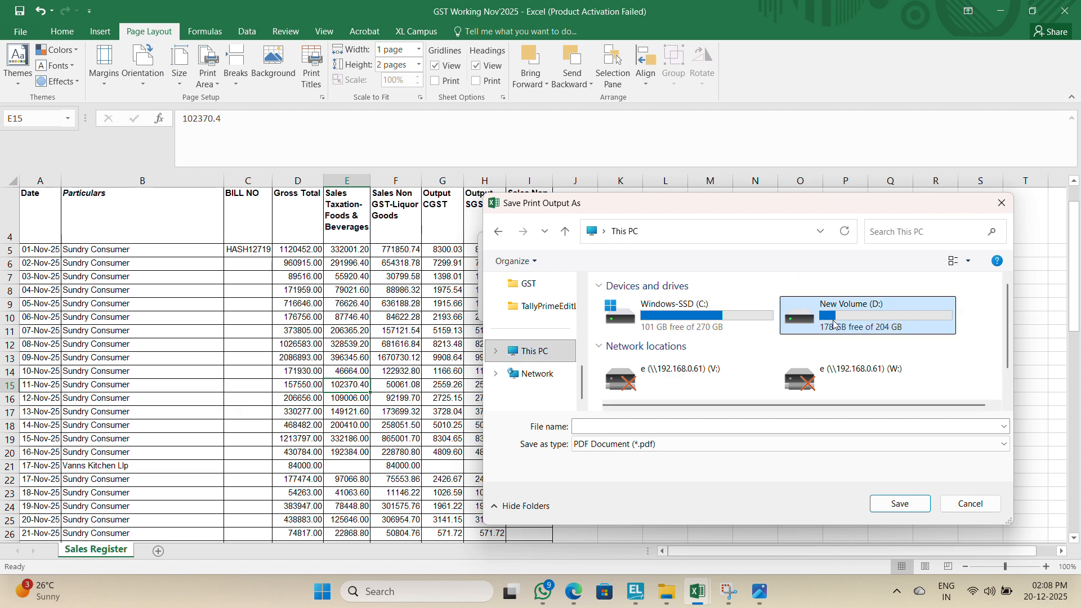
key(Down)
click(654, 377)
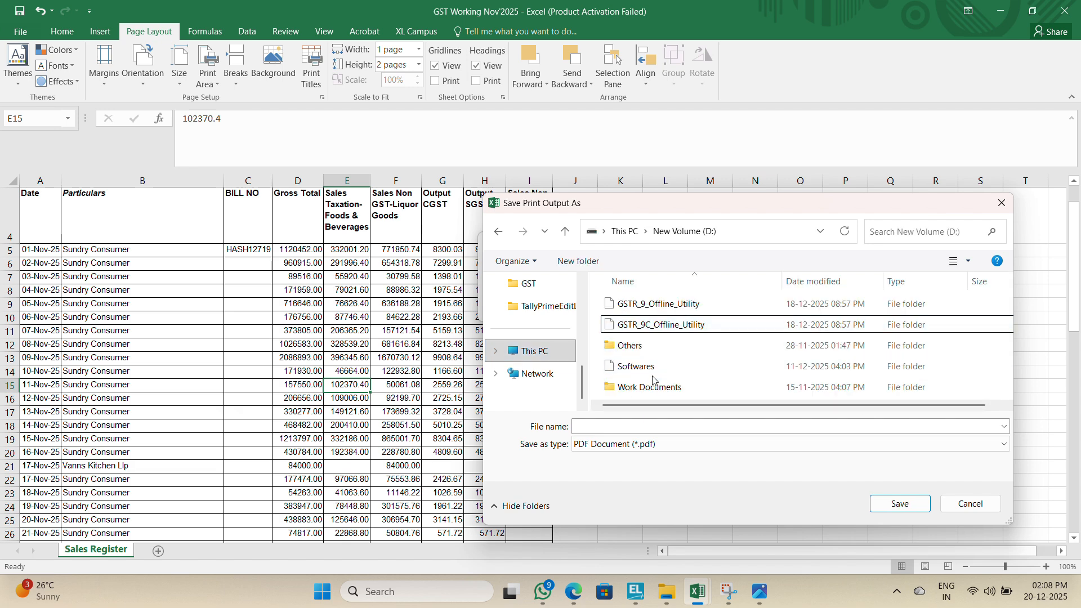
key(Down)
key(Down)
key(Down)
key(Return)
key(Down)
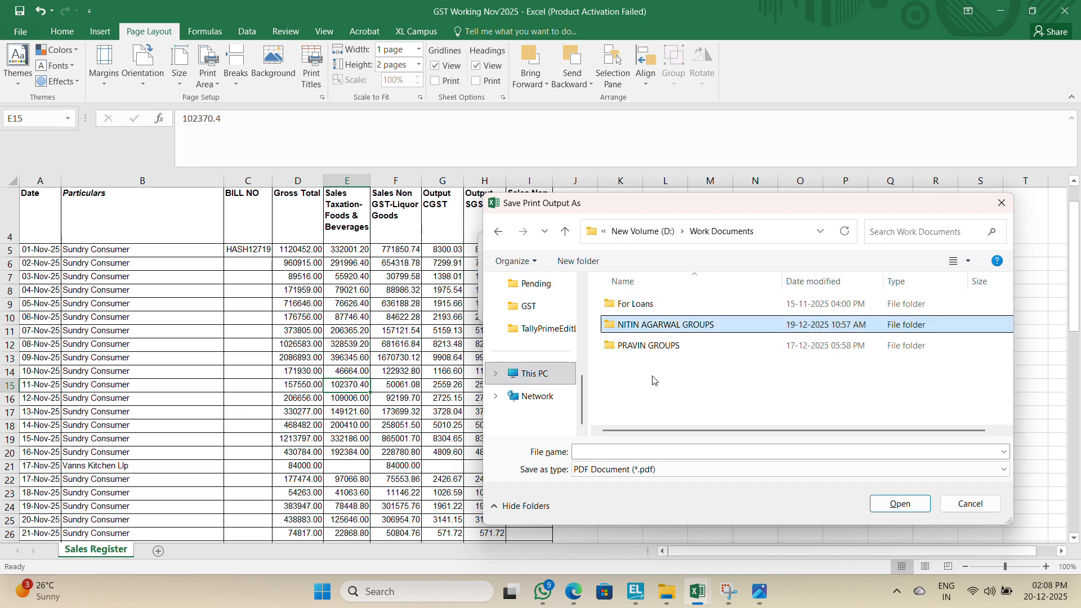
key(Return)
key(s)
key(s)
key(s)
key(s)
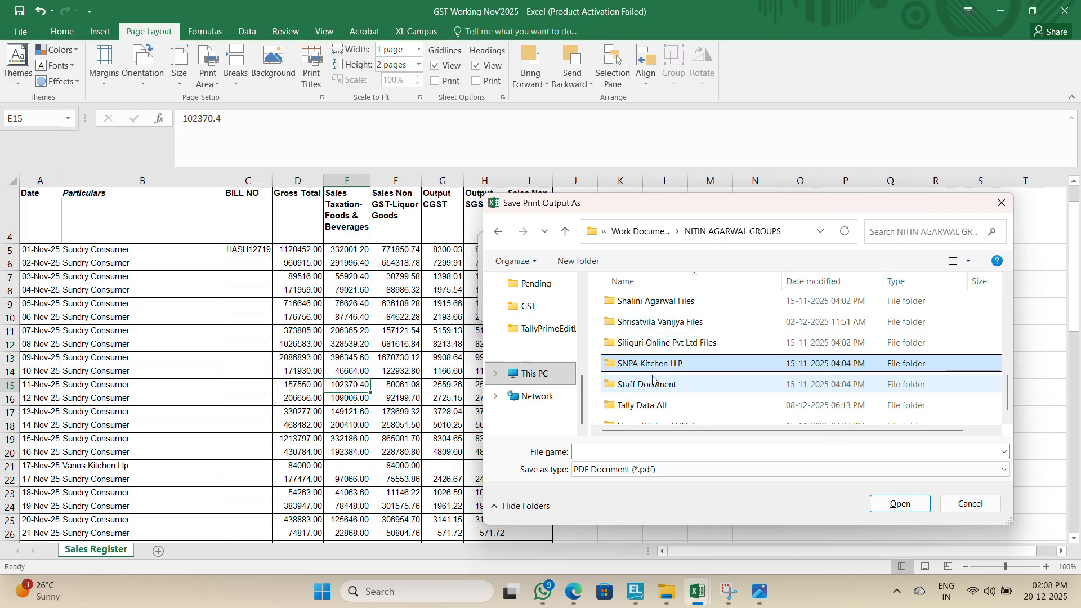
key(Return)
key(Down)
key(Down)
key(Down)
key(Down)
key(Return)
key(Down)
key(Down)
key(Down)
key(Down)
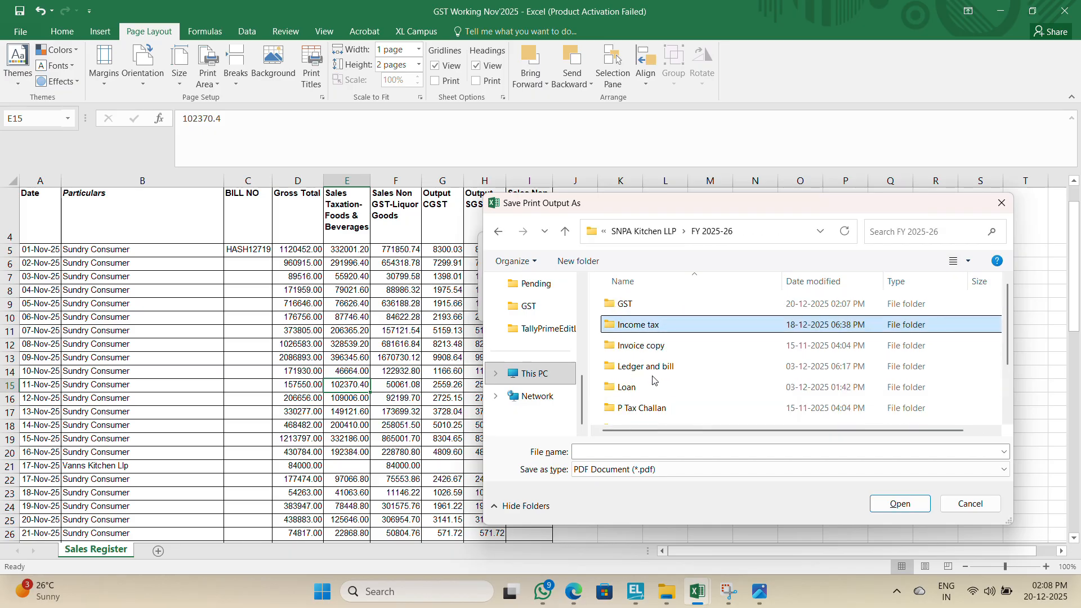
key(Down)
key(Down)
key(Down)
key(Down)
key(Down)
key(g)
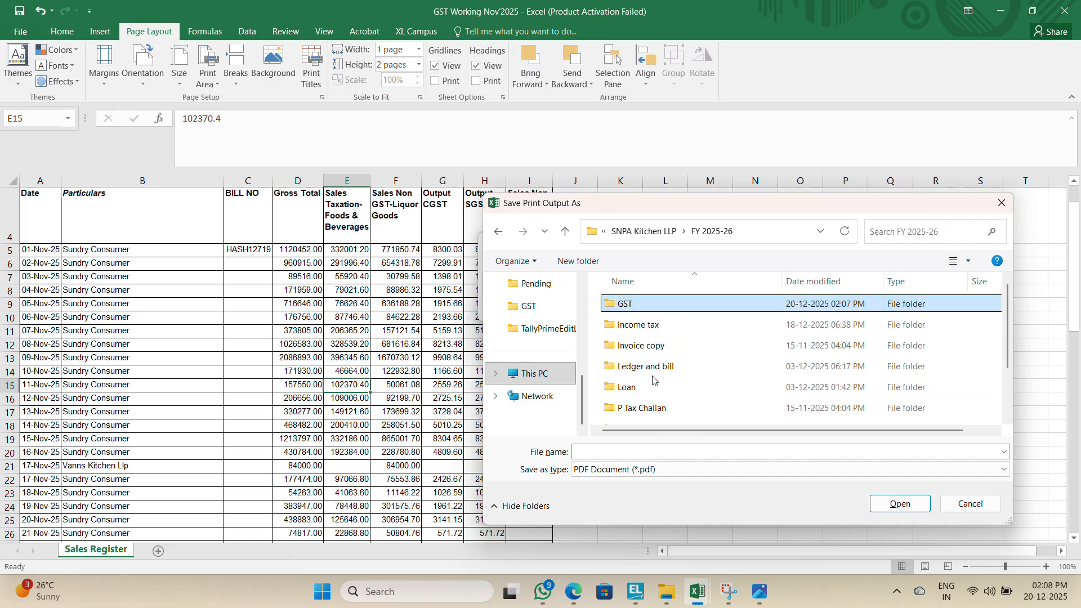
key(Return)
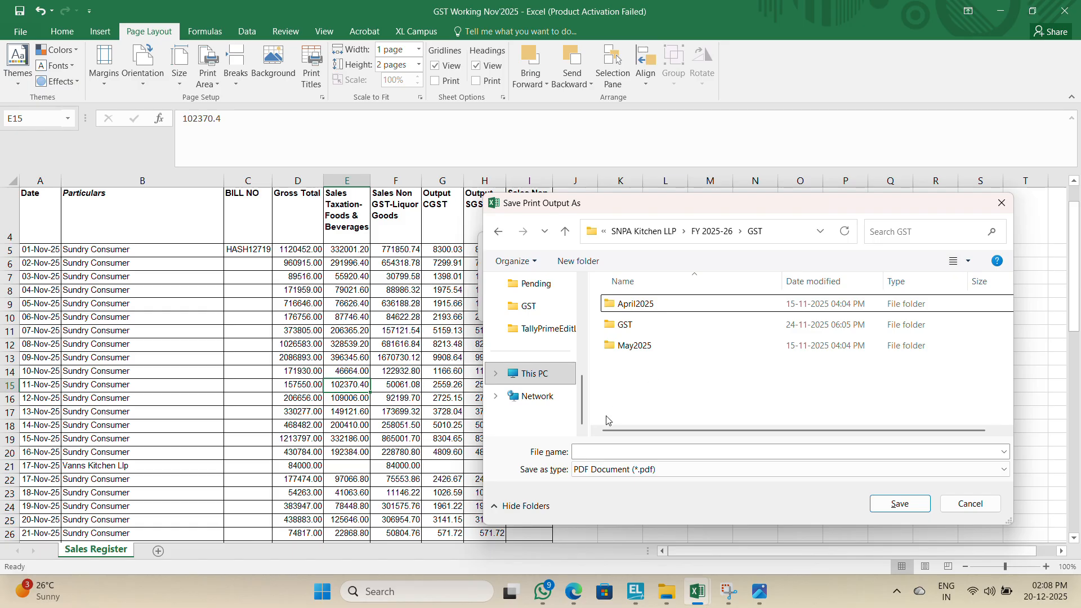
click(625, 327)
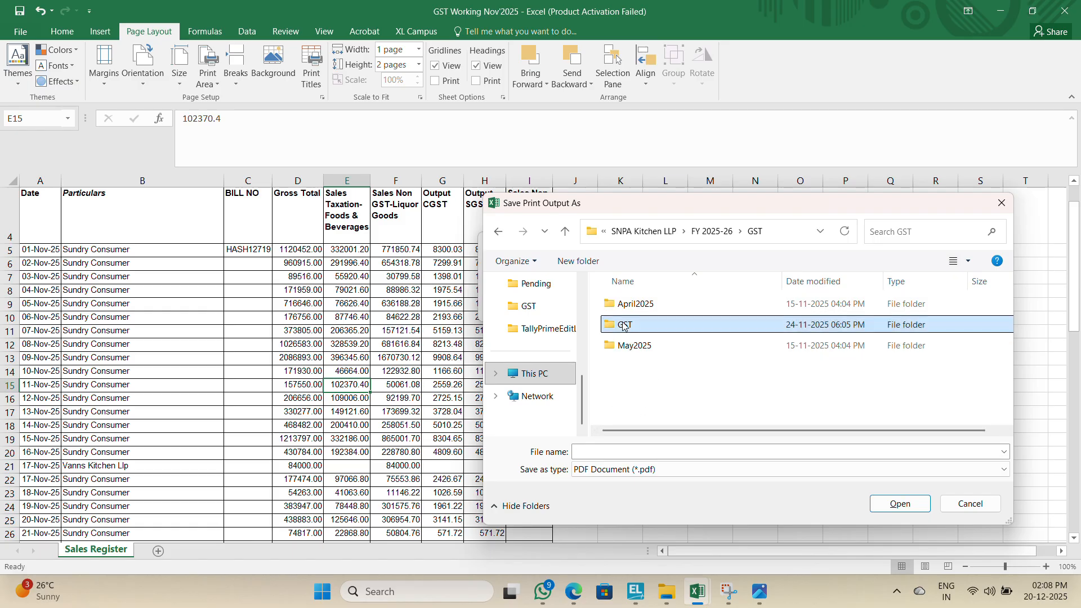
double_click(625, 327)
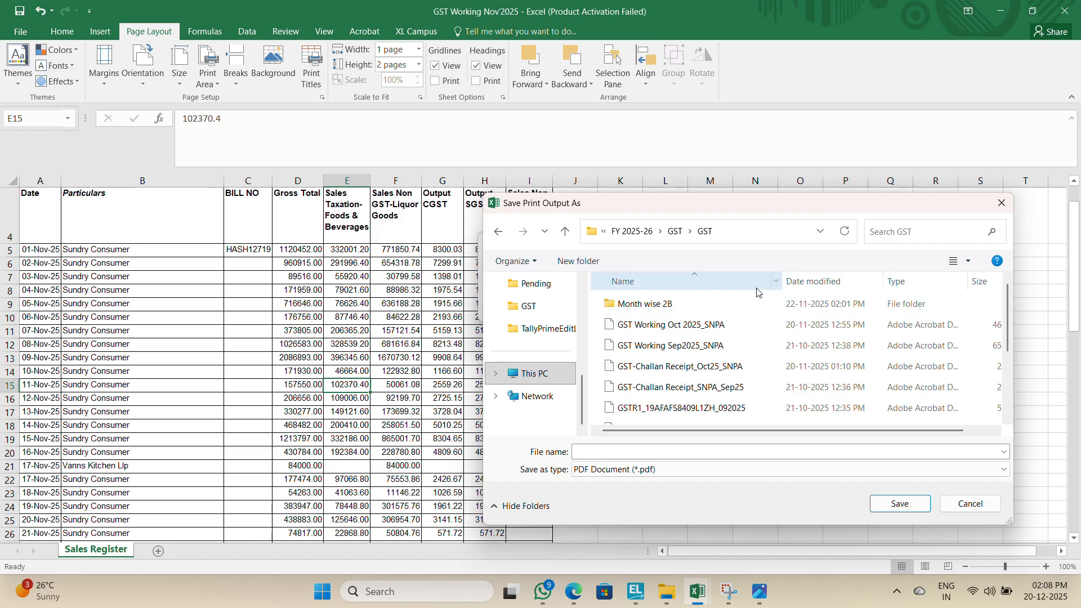
Step: Name the PDF GST Working Nov'2025_SNPA, based on the September file's name, and save it
click(685, 347)
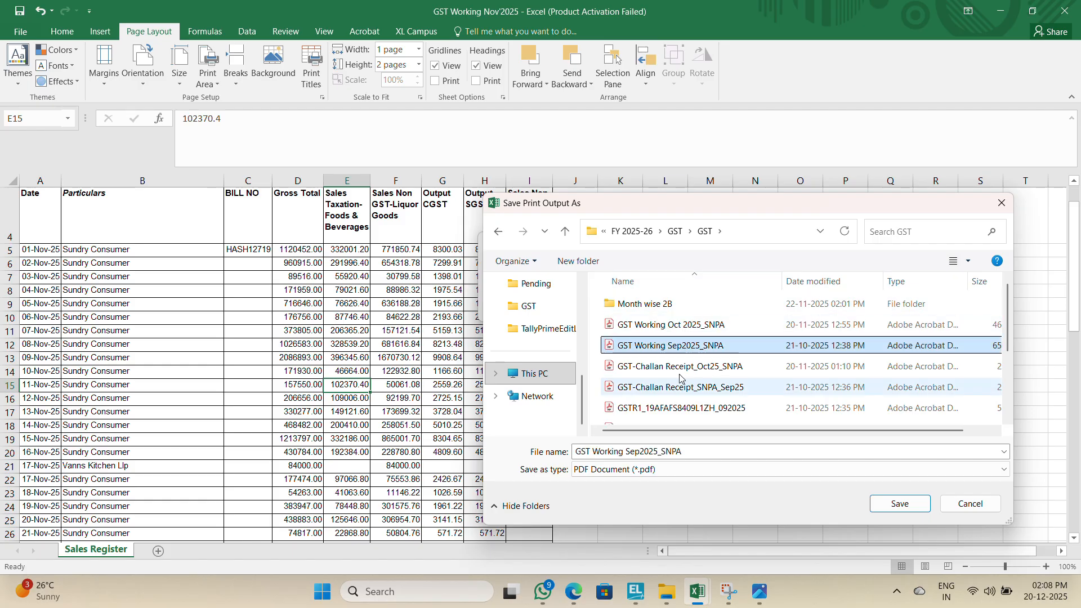
double_click(638, 453)
click(638, 455)
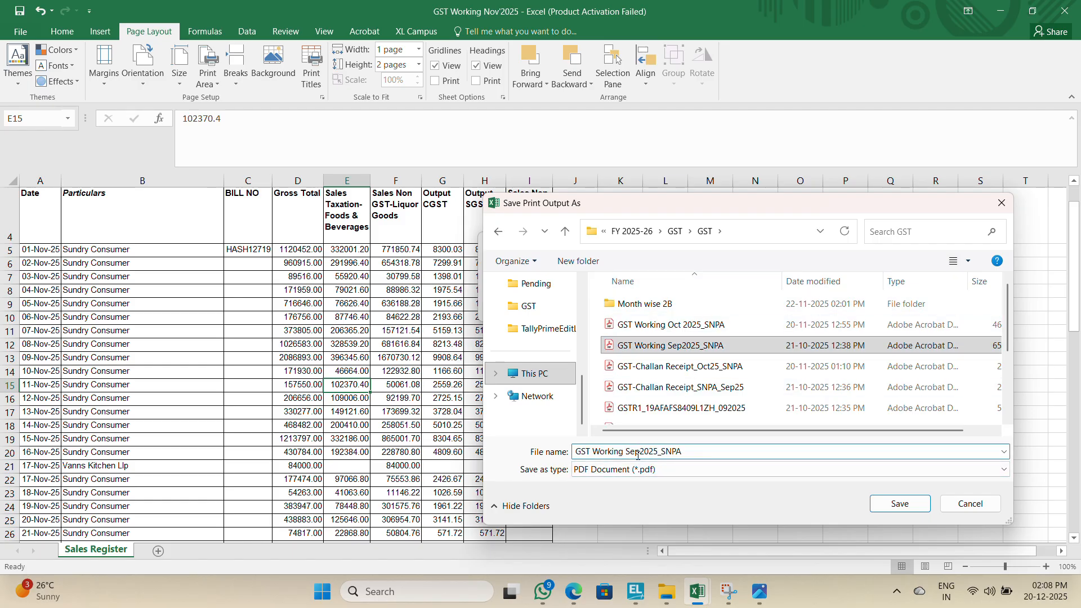
drag(638, 455, 626, 454)
text(Nov)
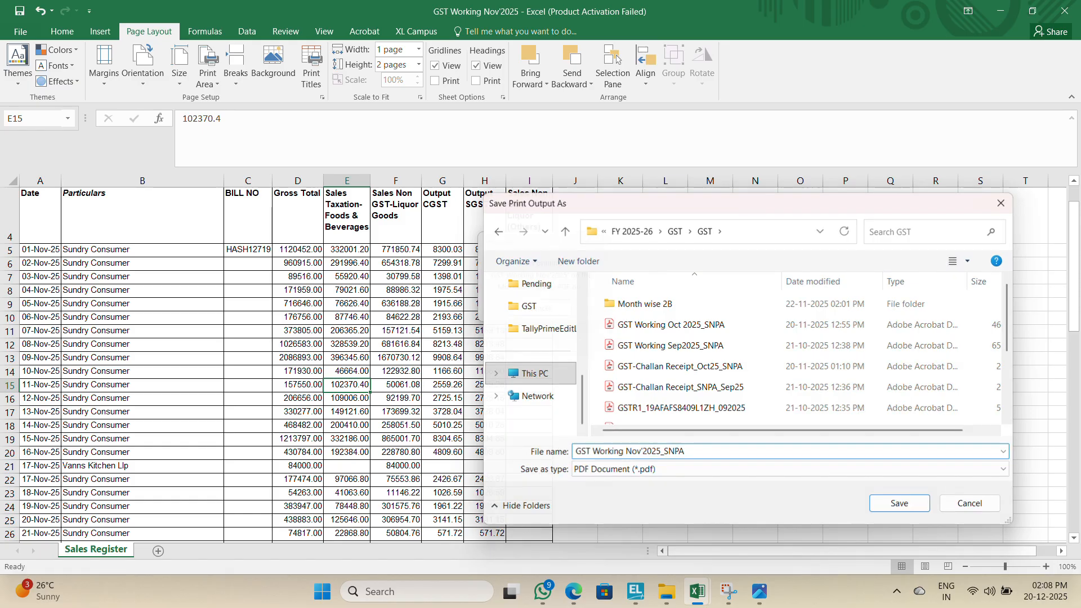
key(Return)
scroll(609, 445, down, 3)
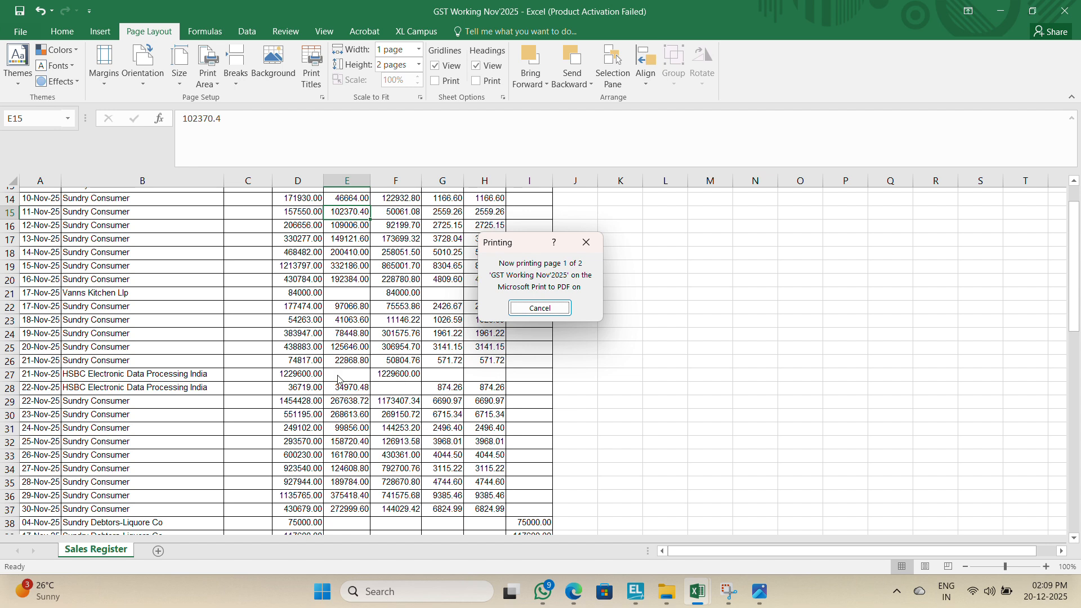
scroll(167, 347, up, 3)
click(167, 346)
key(ctrl+Up)
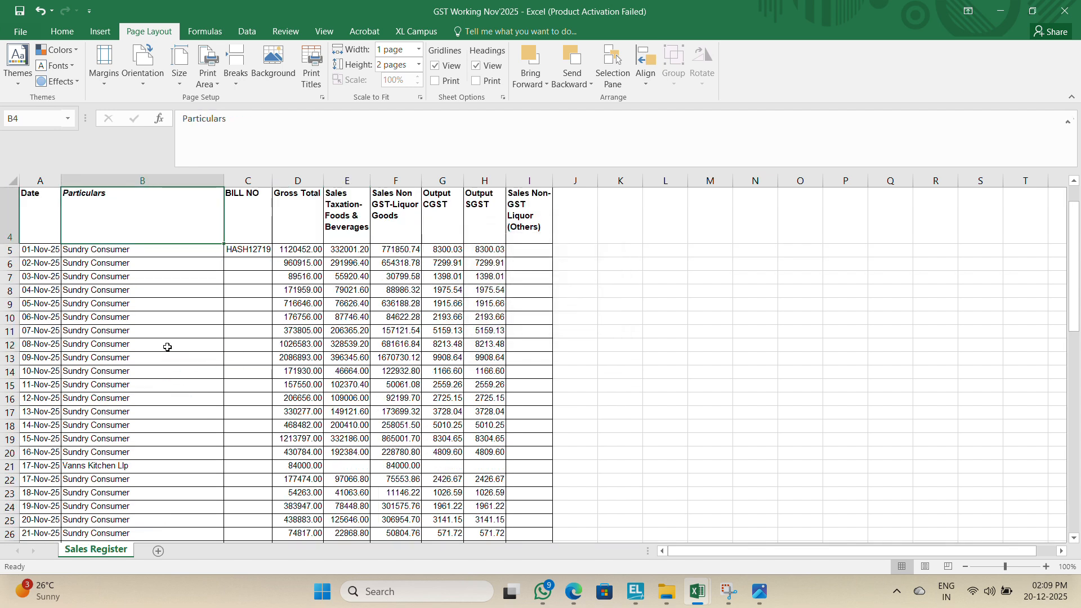
key(Down)
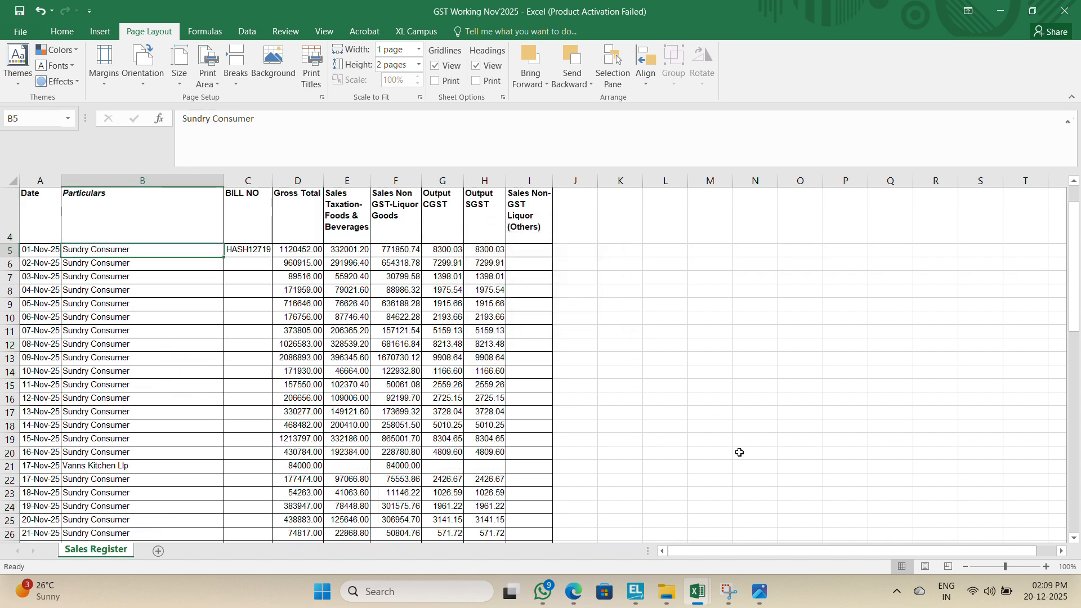
Step: Switch to the GST portal login tab and try to log in with the username, account password and captcha characters
click(573, 594)
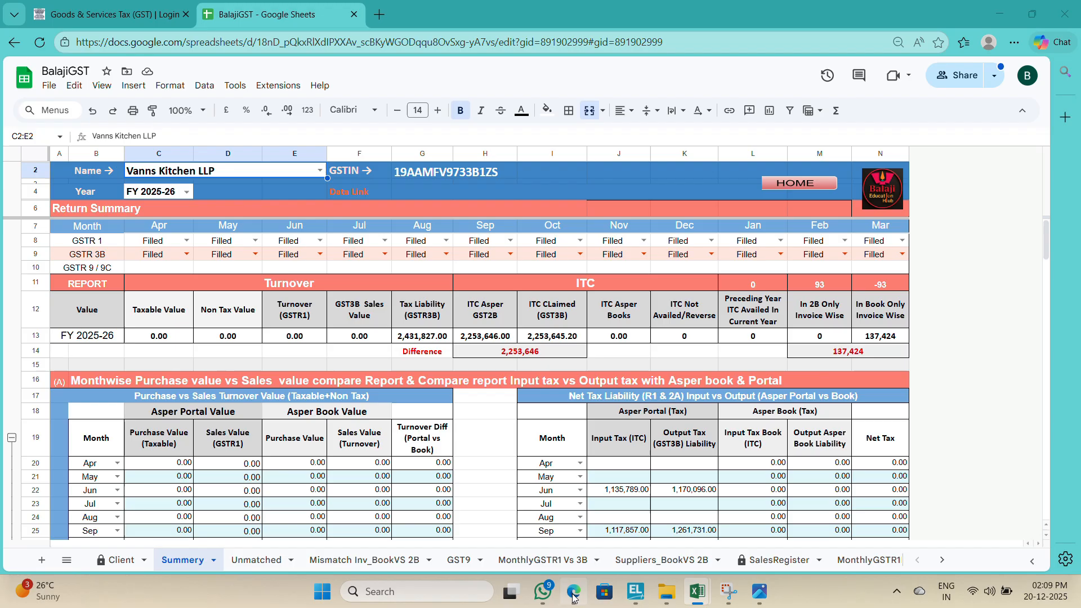
click(136, 14)
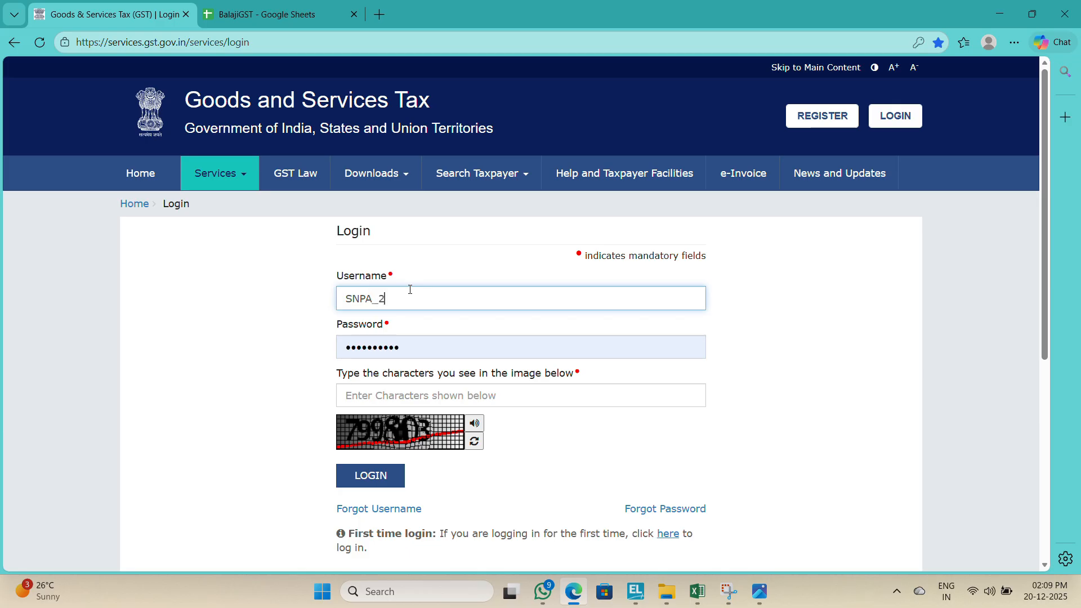
text(3)
key(Tab)
text(s)
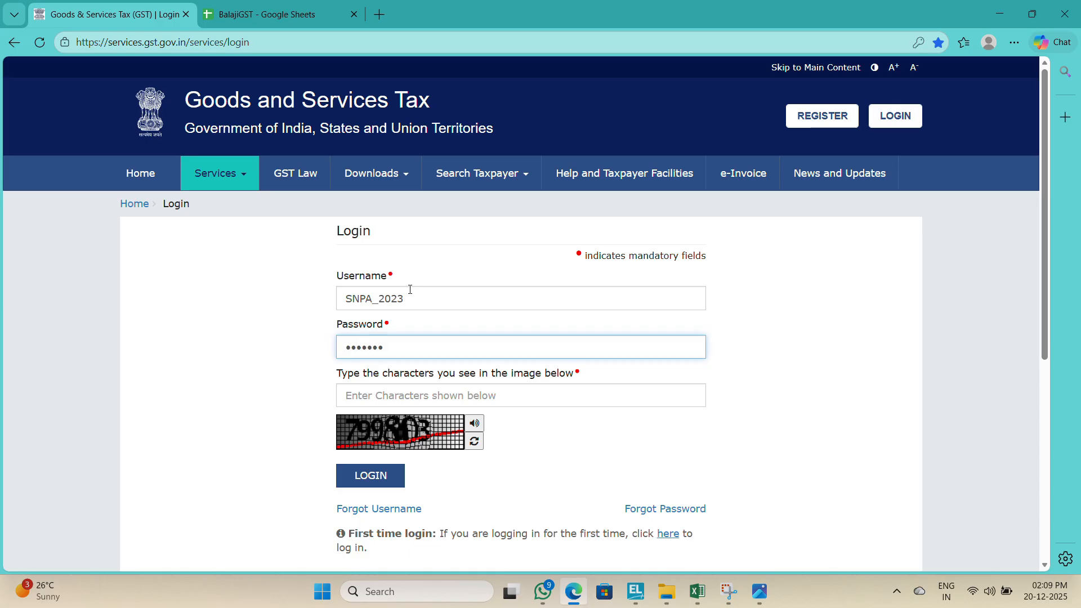
text(***)
key(Tab)
text(2)
key(BackSpace)
text(7299803)
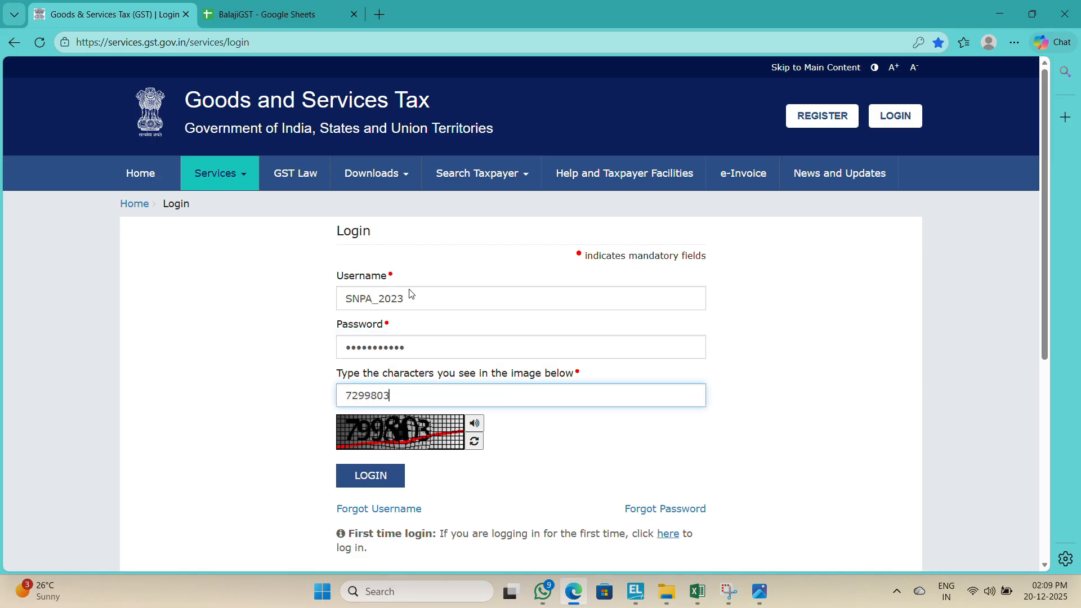
key(Return)
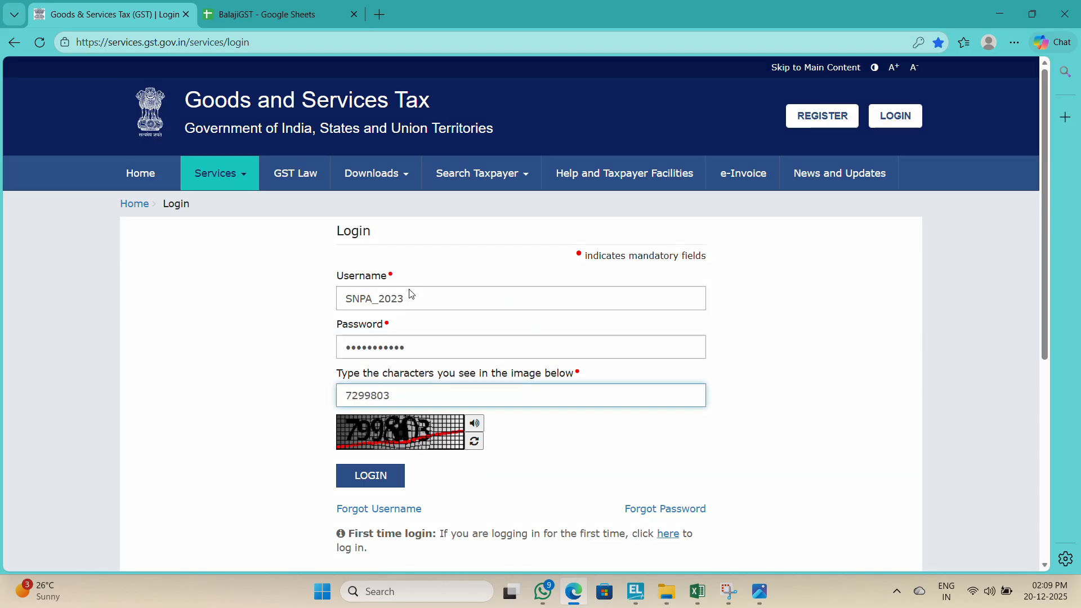
Step: Try logging in again by re-entering the account password and the new captcha characters
text(*)
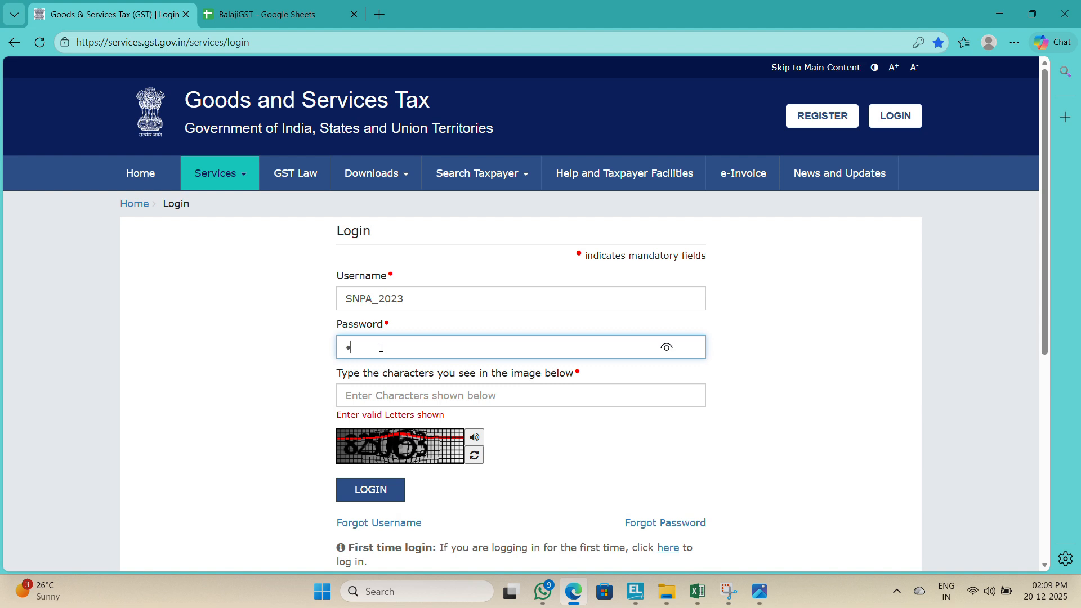
text(**********)
key(Tab)
text(82)
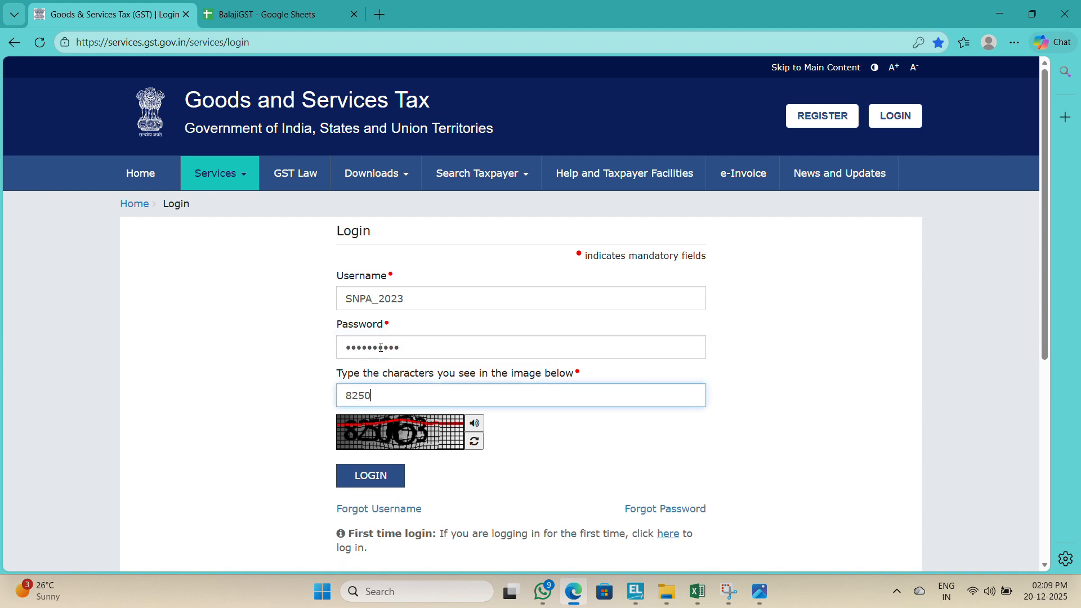
text(5053)
key(Return)
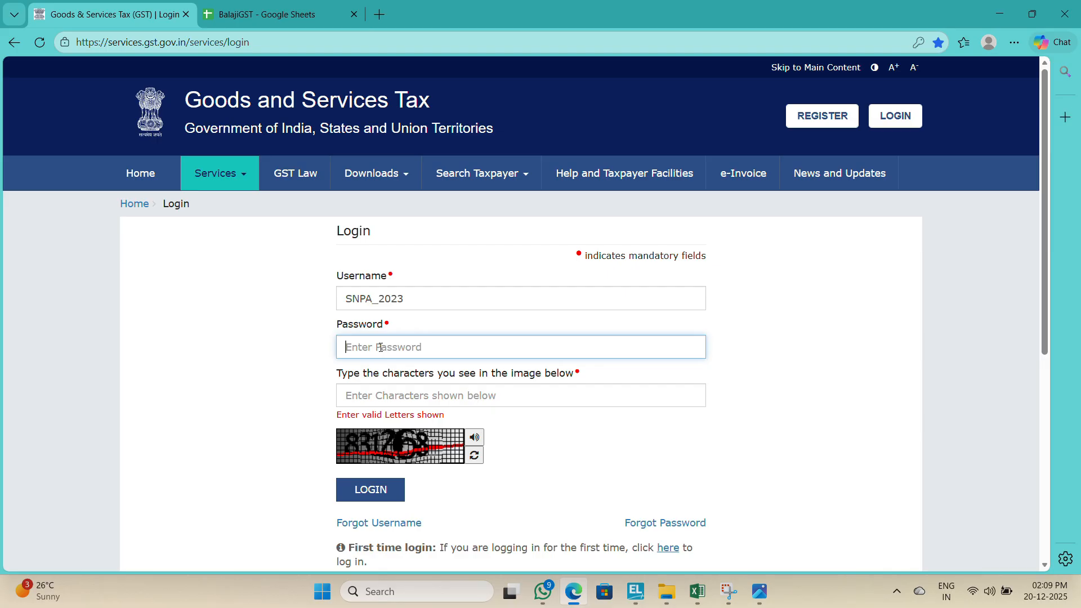
Step: Re-enter the account password and the captcha characters and log in to the portal
text(•••)
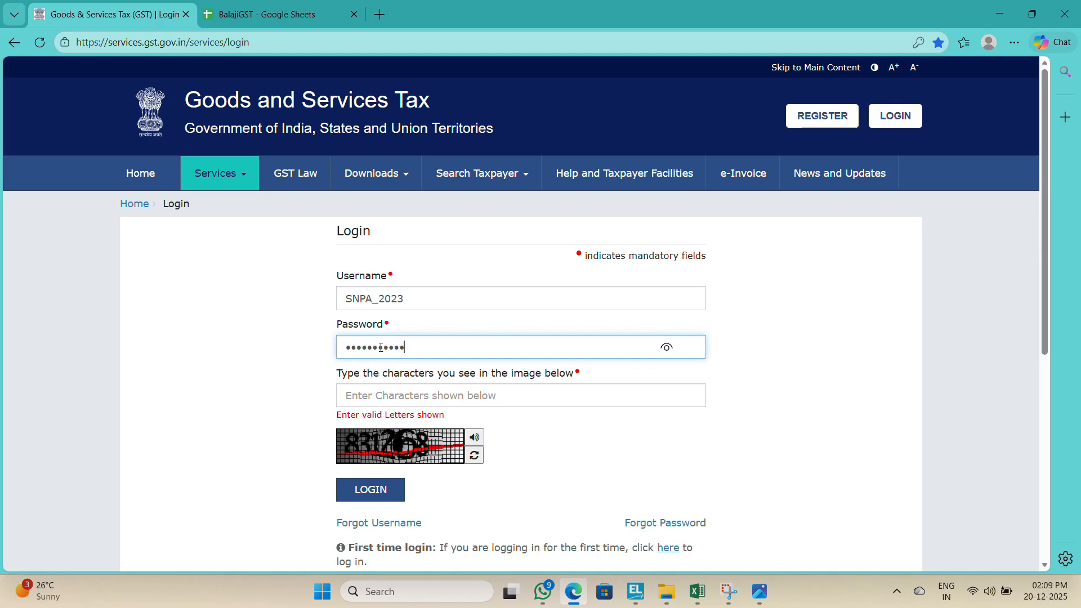
key(Tab)
text(8)
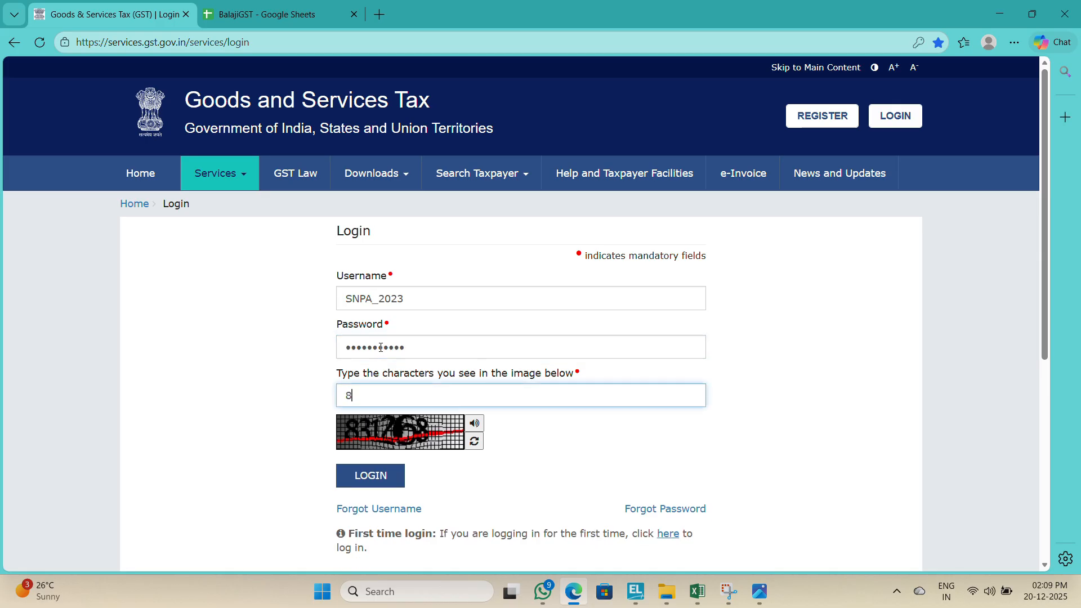
key(Return)
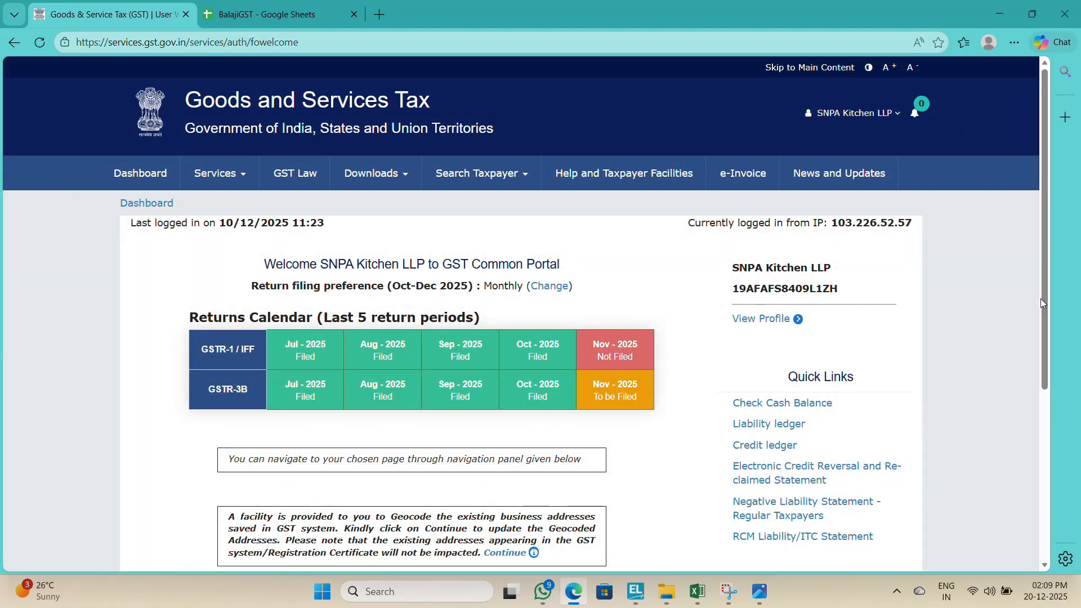
Step: Continue from the welcome page to the taxpayer dashboard
drag(1046, 324, 705, 450)
drag(1046, 359, 1029, 513)
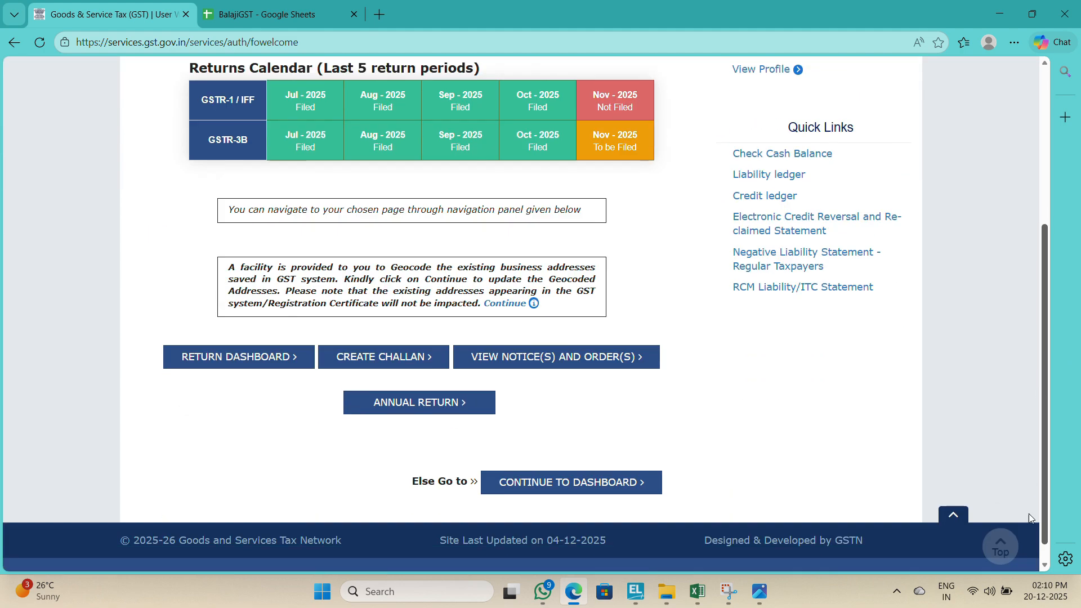
click(586, 490)
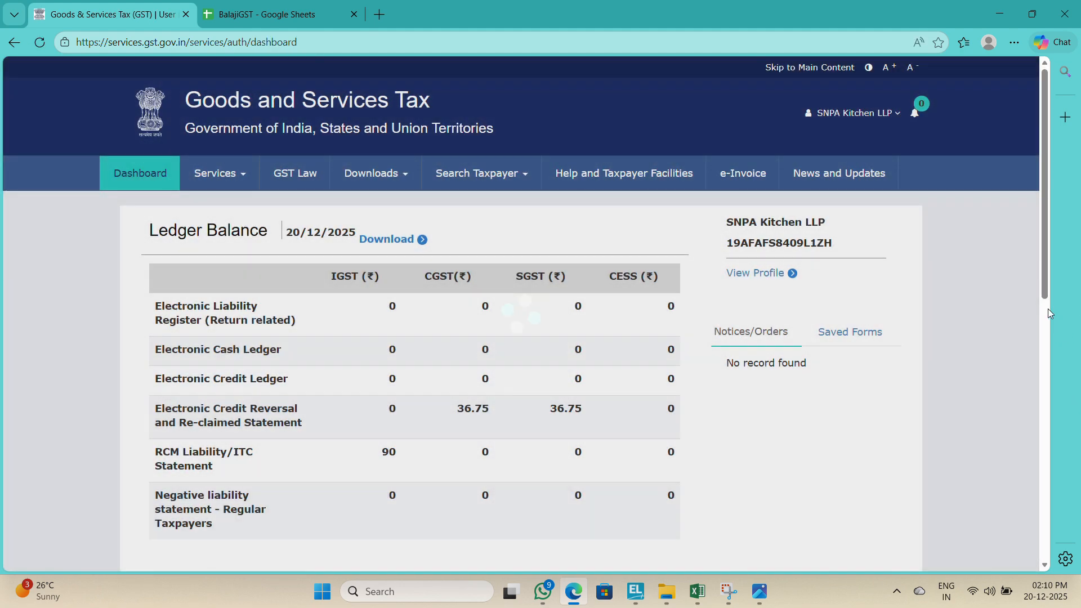
Step: Open File Returns and search returns for FY 2025-26, Quarter 3 (Oct - Dec), period November
drag(1046, 293, 1011, 549)
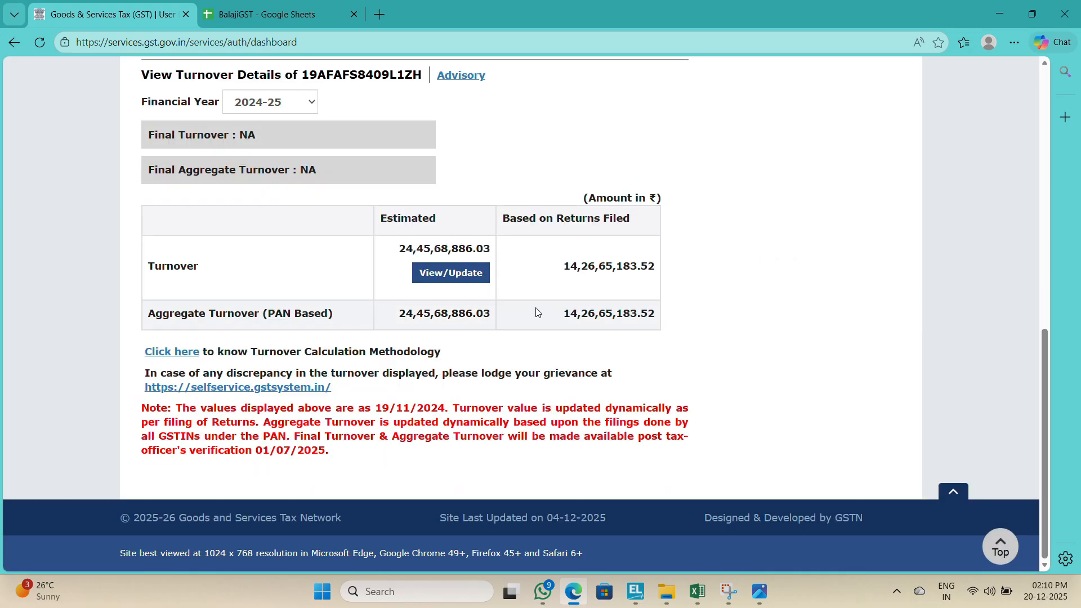
drag(1042, 342, 1038, 104)
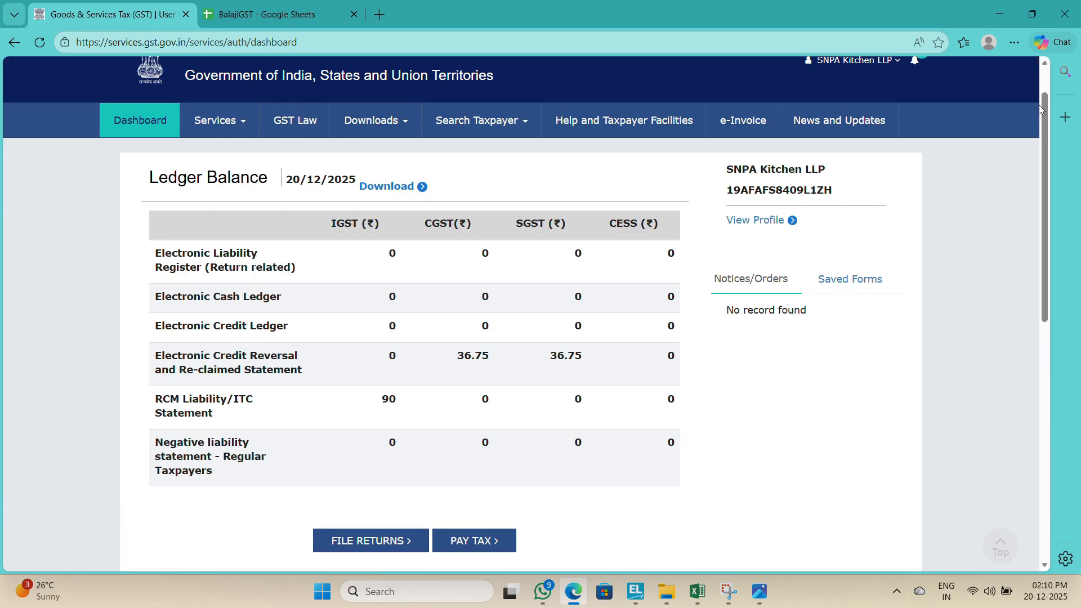
click(386, 541)
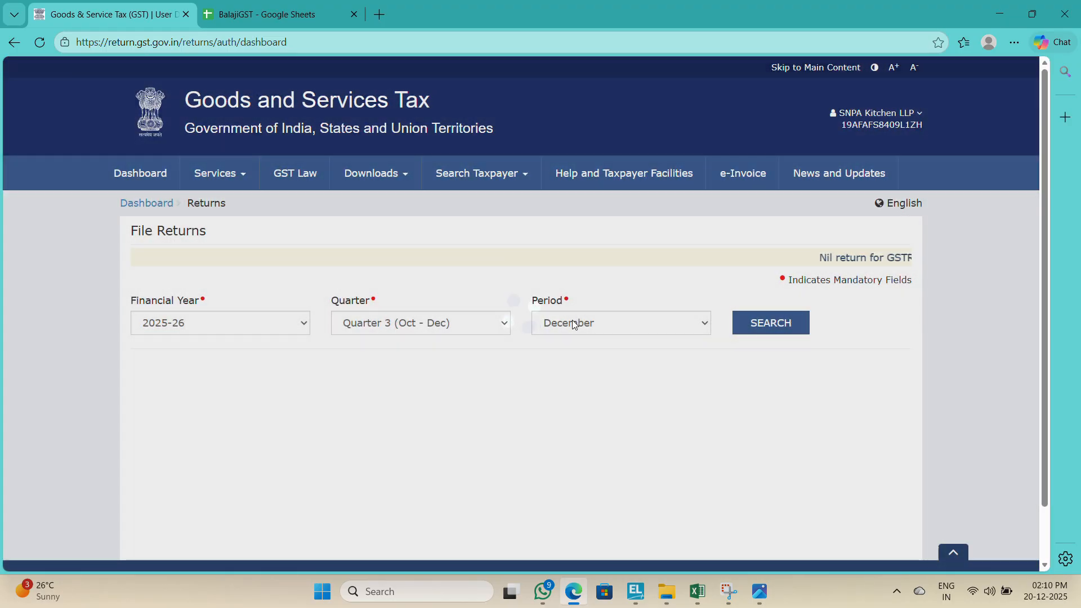
click(572, 321)
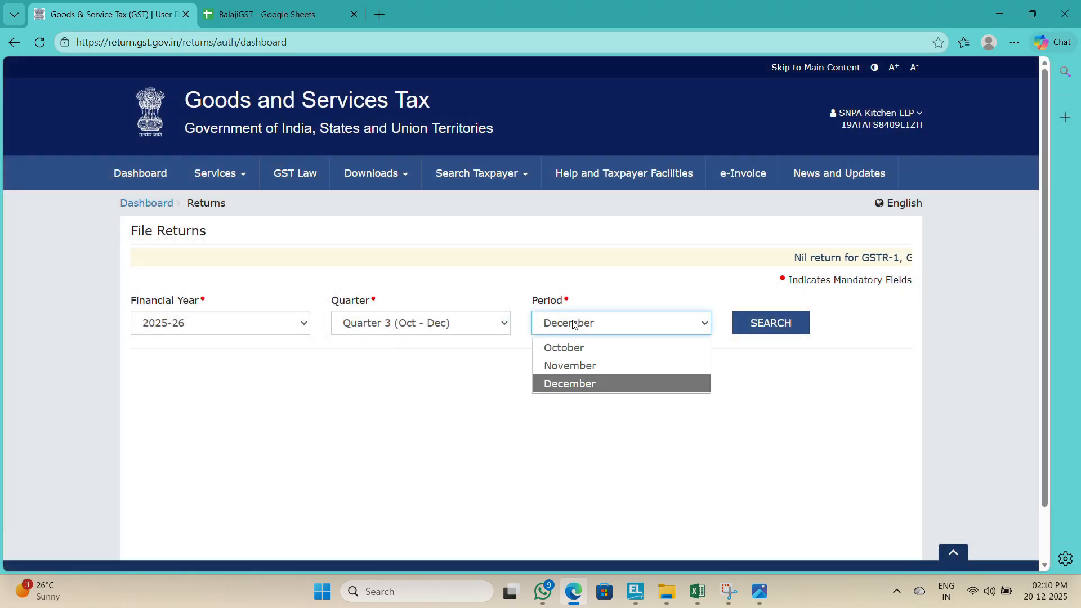
click(564, 367)
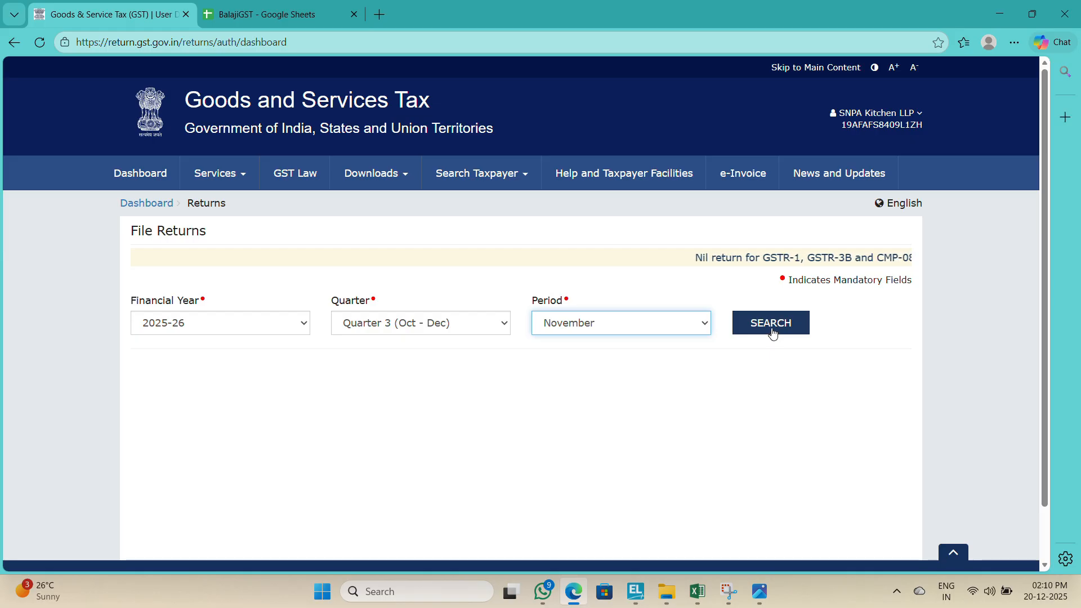
click(772, 328)
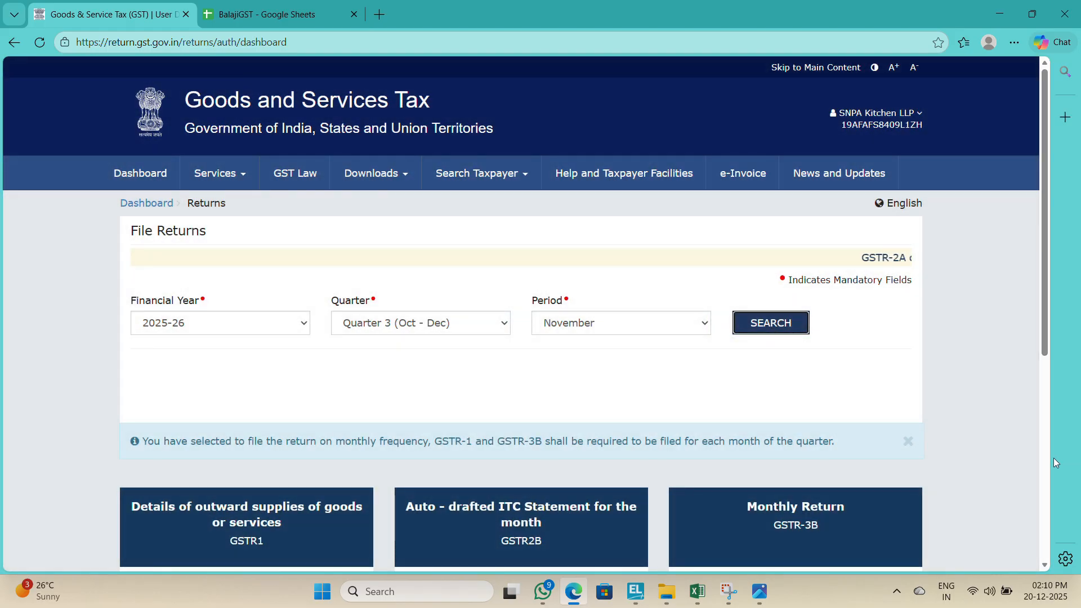
Step: Prepare GSTR-1 online and open its 7 - B2C (Others) section
scroll(1045, 482, down, 5)
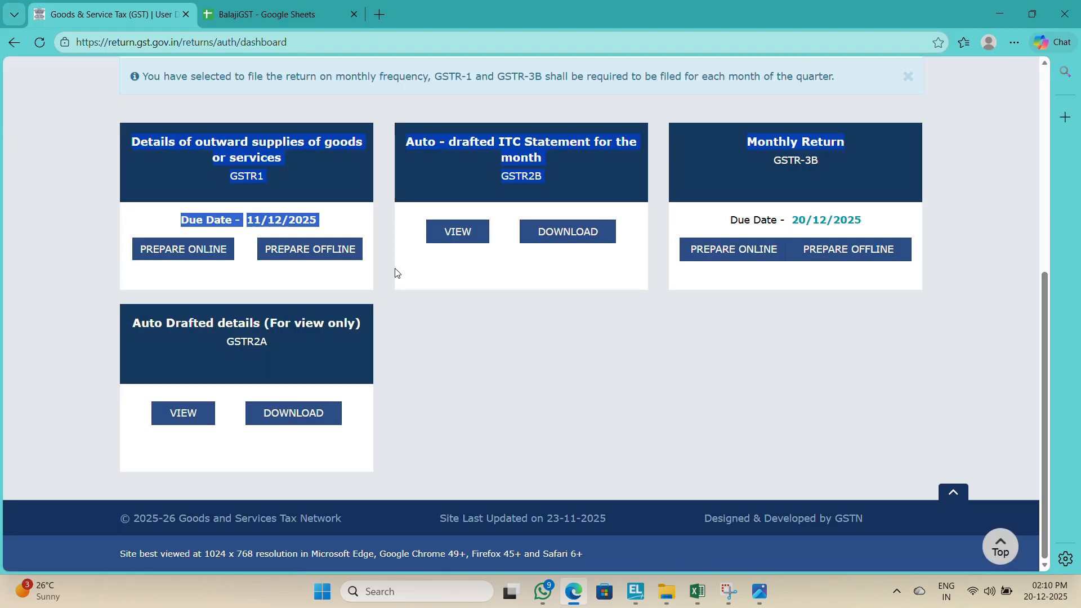
click(189, 253)
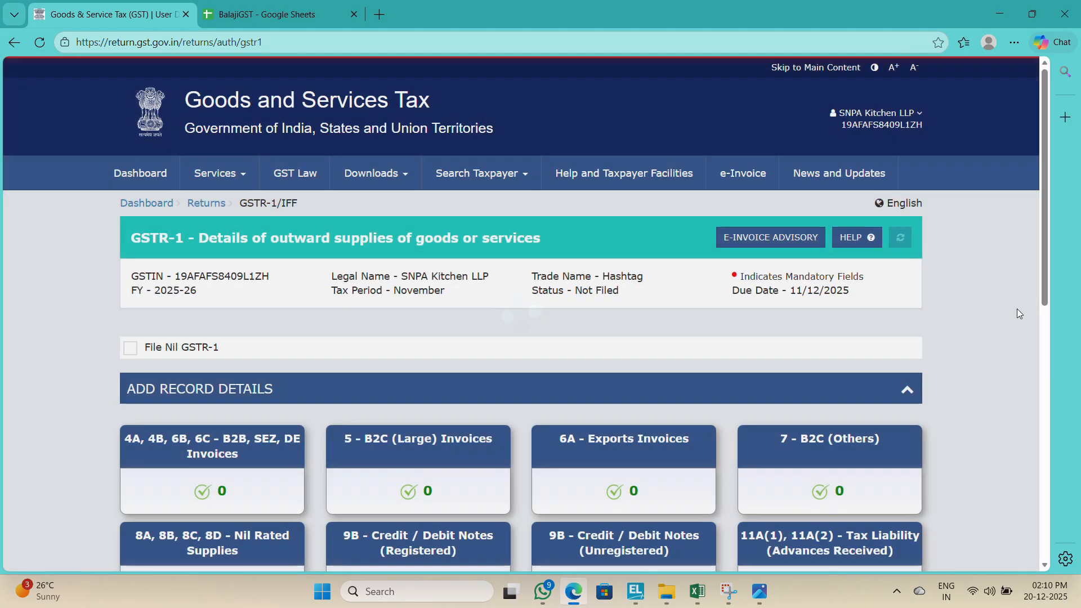
scroll(1035, 350, down, 3)
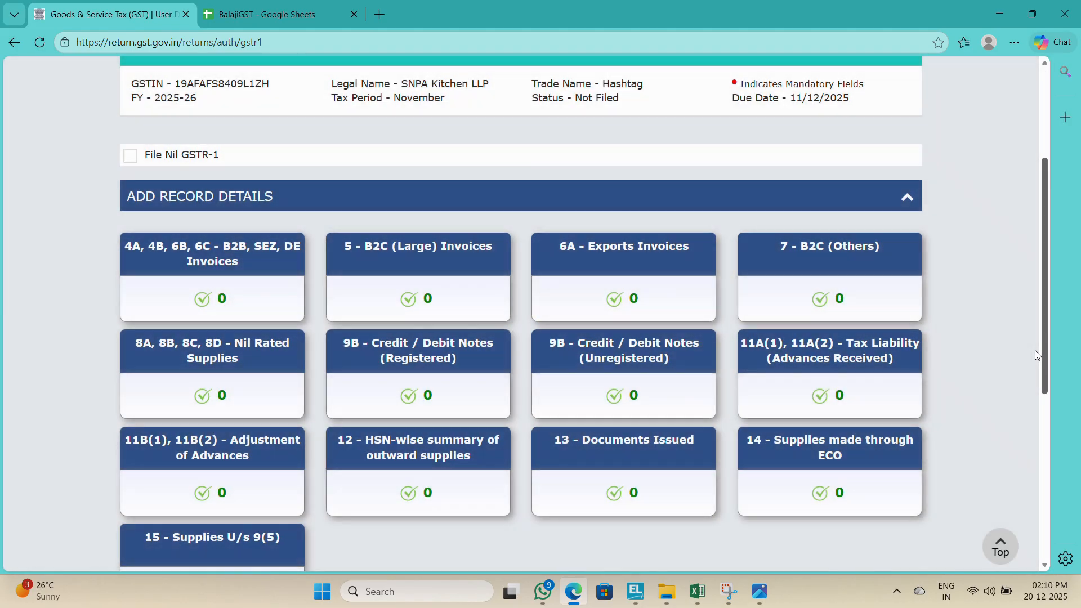
drag(1034, 350, 1035, 361)
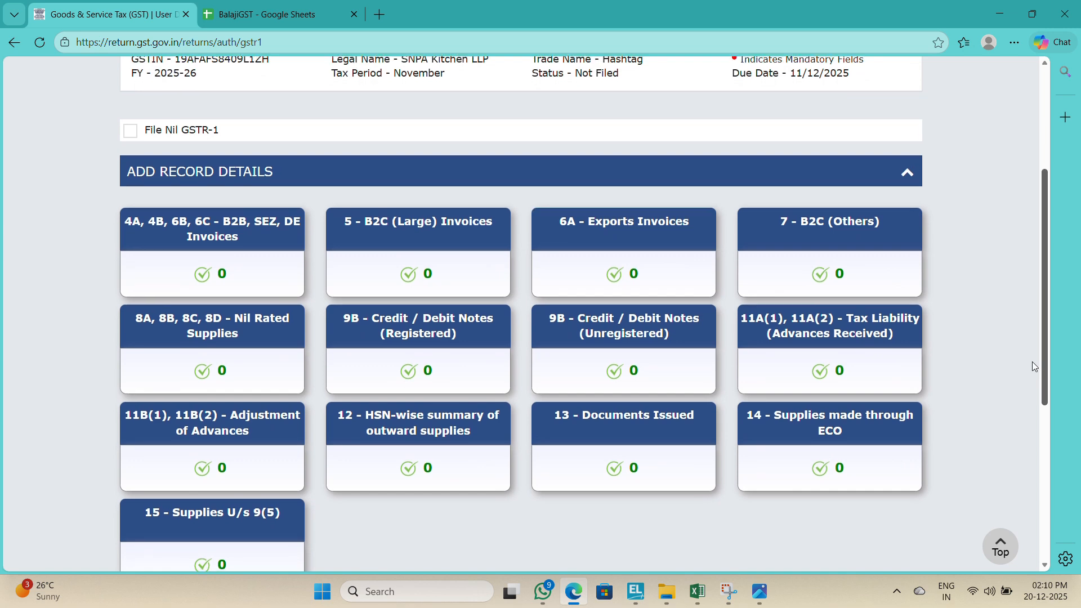
mouse_move(1032, 362)
mouse_down()
mouse_move(1035, 433)
mouse_move(1032, 379)
mouse_up()
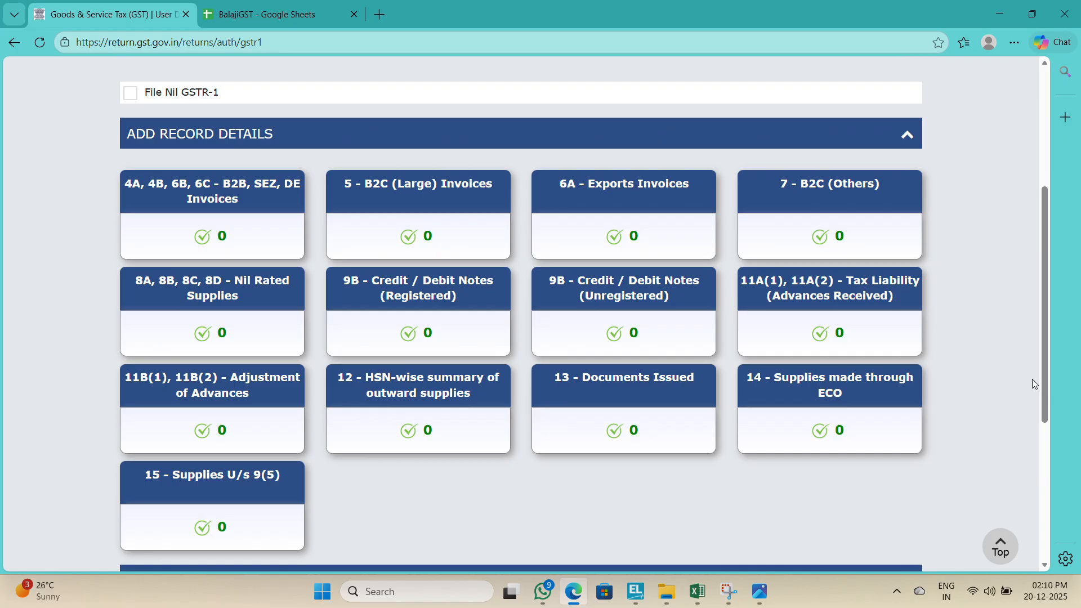
click(866, 252)
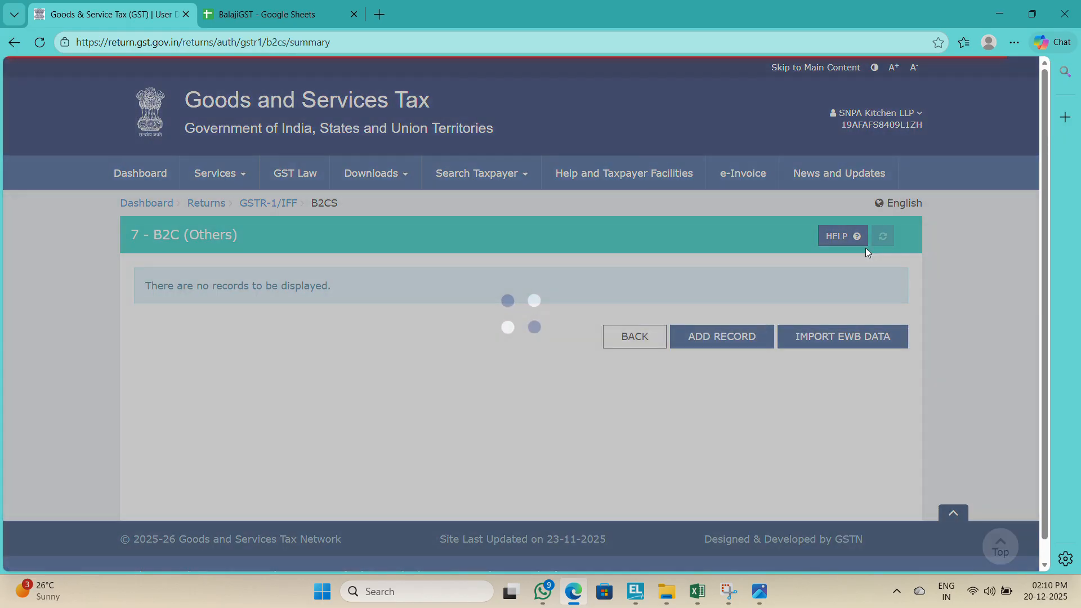
Step: Switch to the Excel sales register and freeze panes at cell B5 so the header stays visible
key(alt+Tab)
key(alt+Tab)
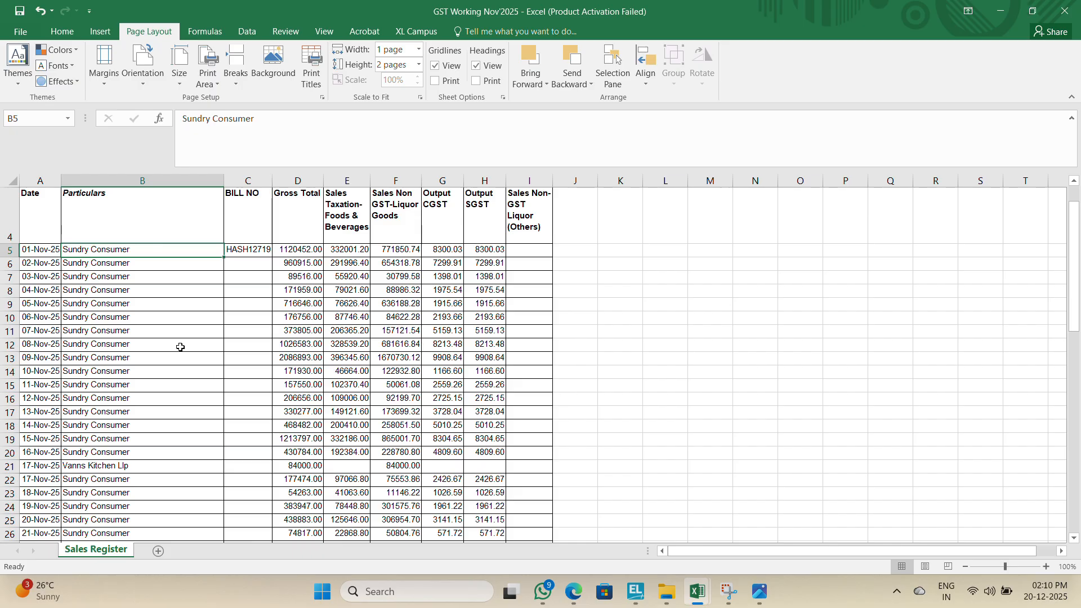
key(ctrl+Down)
key(ctrl+Up)
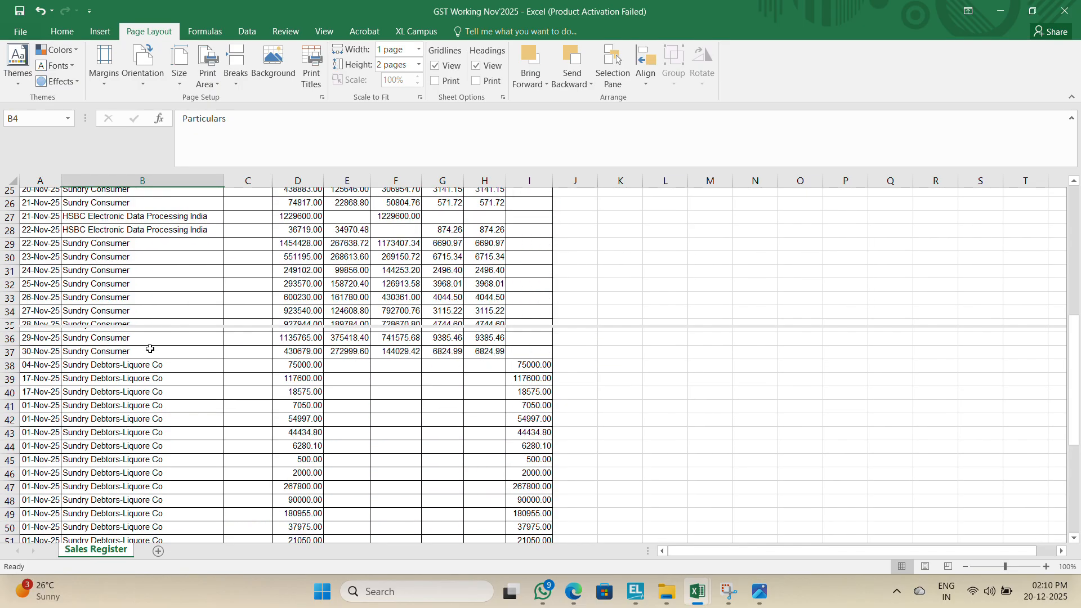
key(Down)
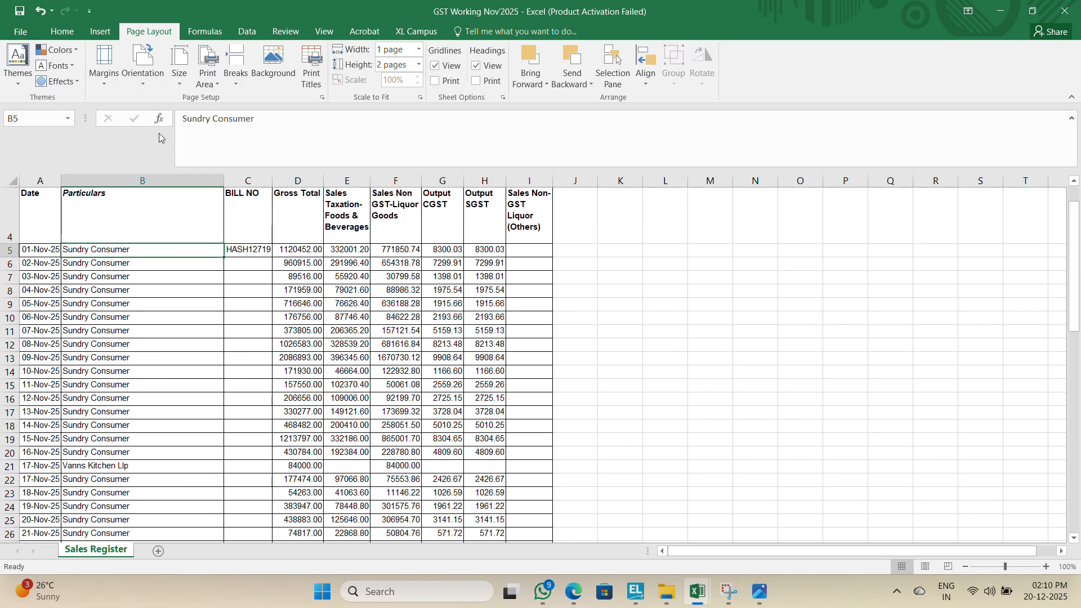
click(324, 32)
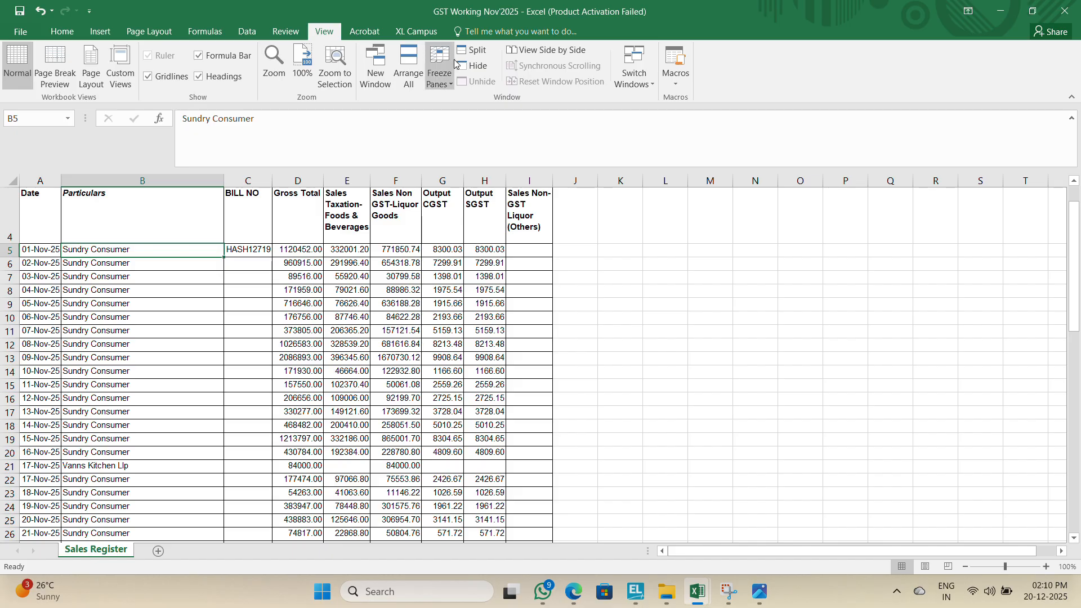
click(448, 70)
click(487, 108)
Step: Jump to the Grand Total row and examine the column totals of the sales register
click(170, 317)
key(ctrl+Down)
key(Down)
key(Up)
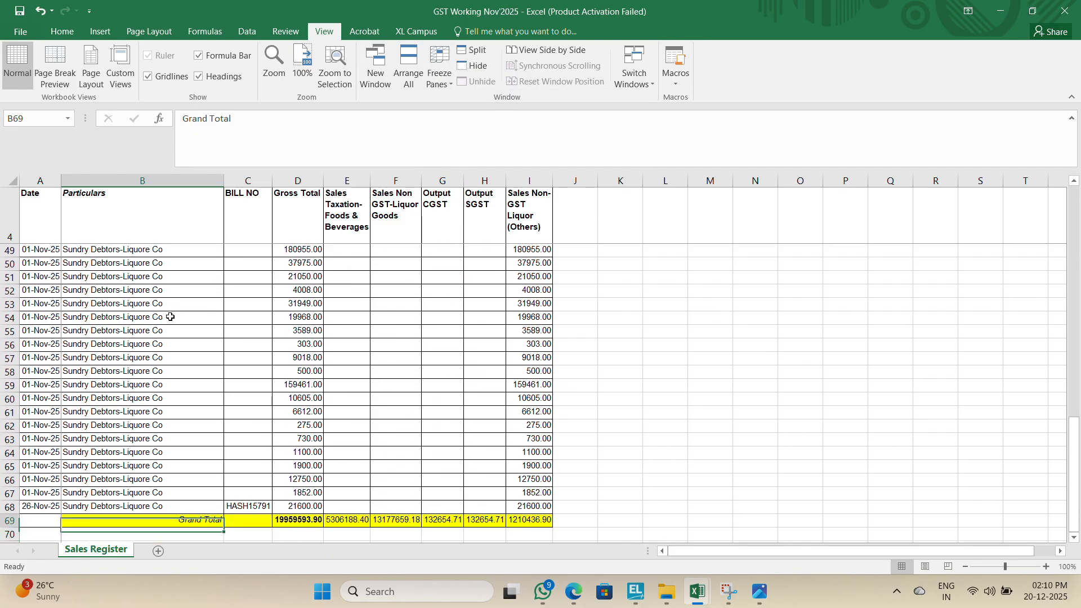
key(Right)
key(Right)
key(Right)
Step: Add a new B2C (Others) record and choose 19-West Bengal as the place of supply
key(alt+Tab)
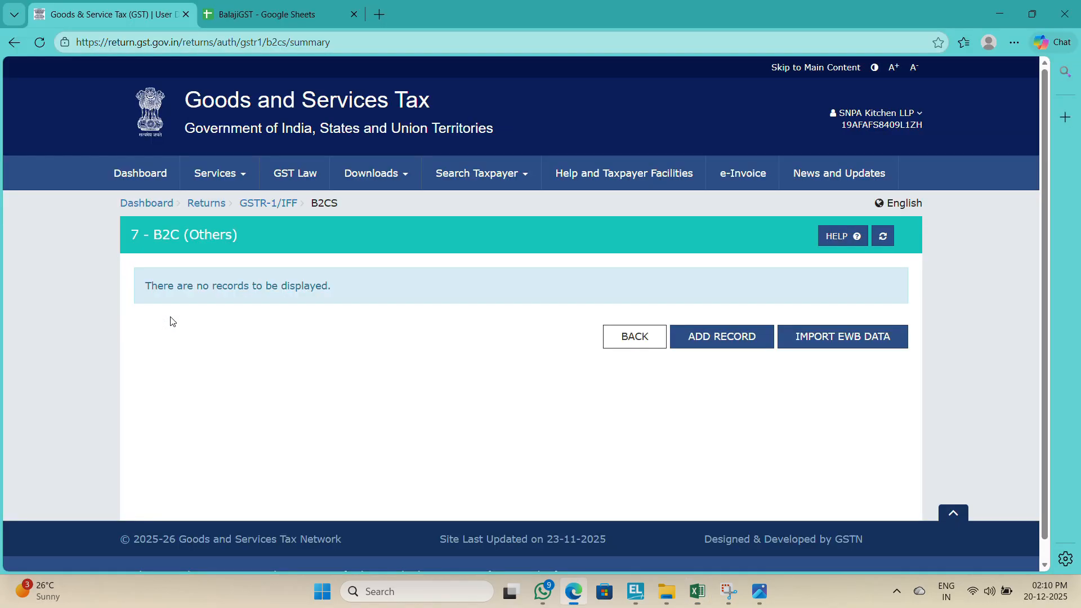
click(704, 327)
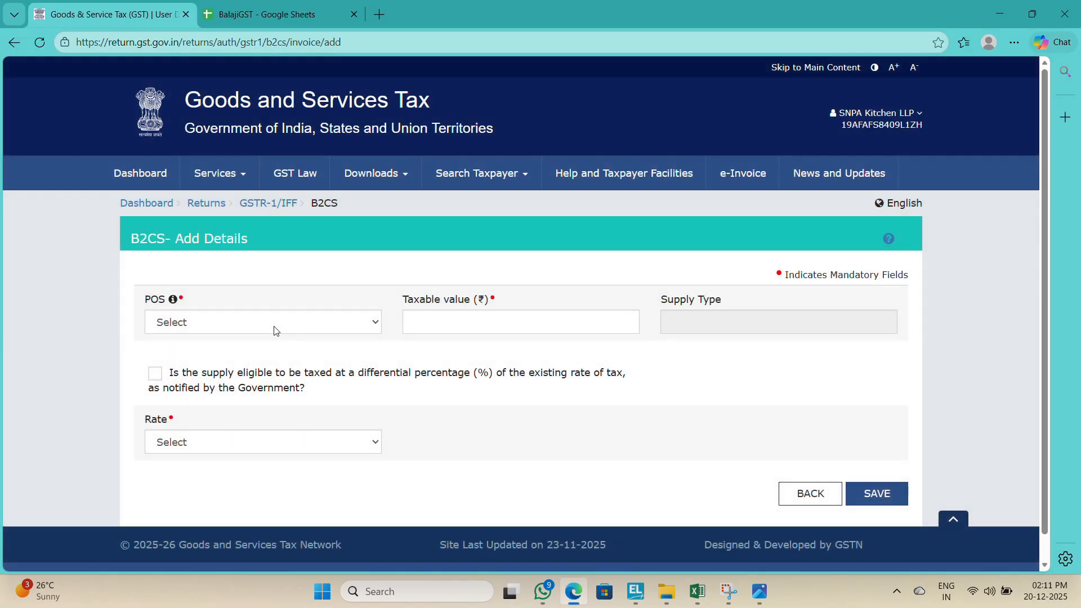
click(275, 329)
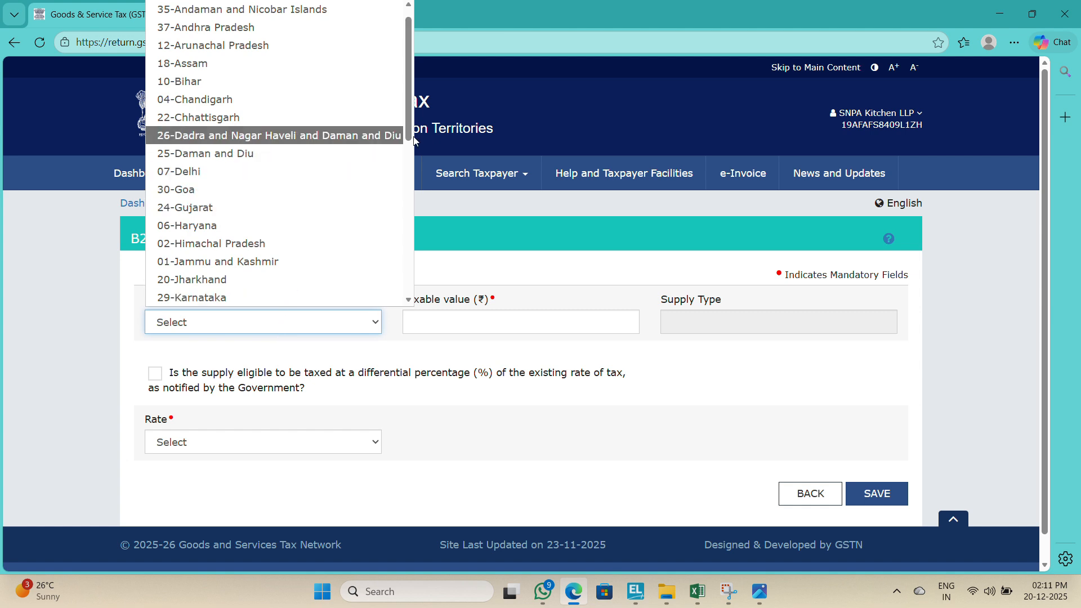
drag(411, 123, 410, 299)
click(280, 317)
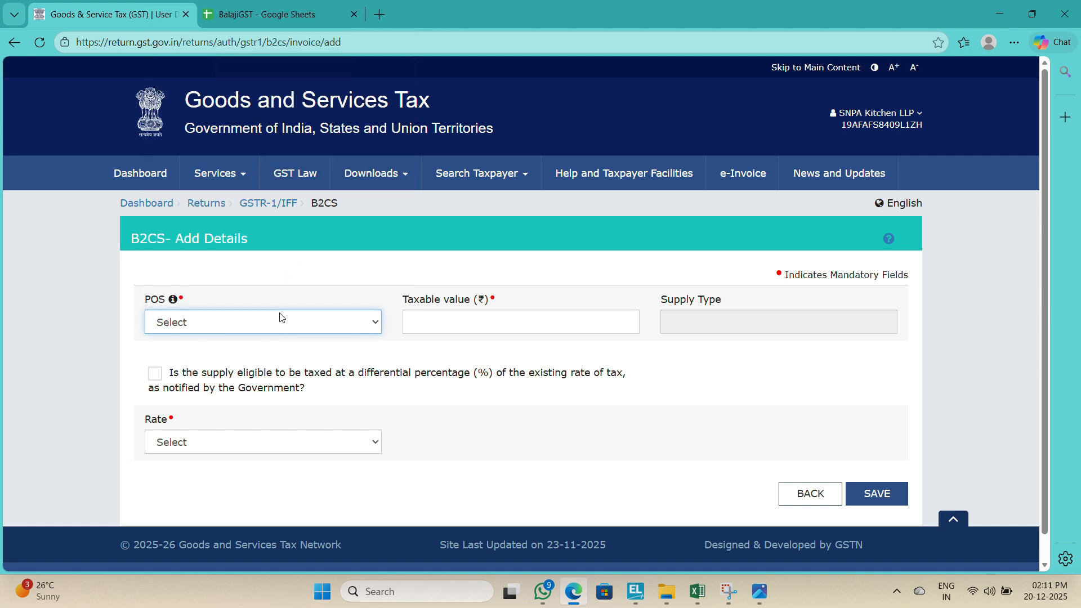
click(285, 318)
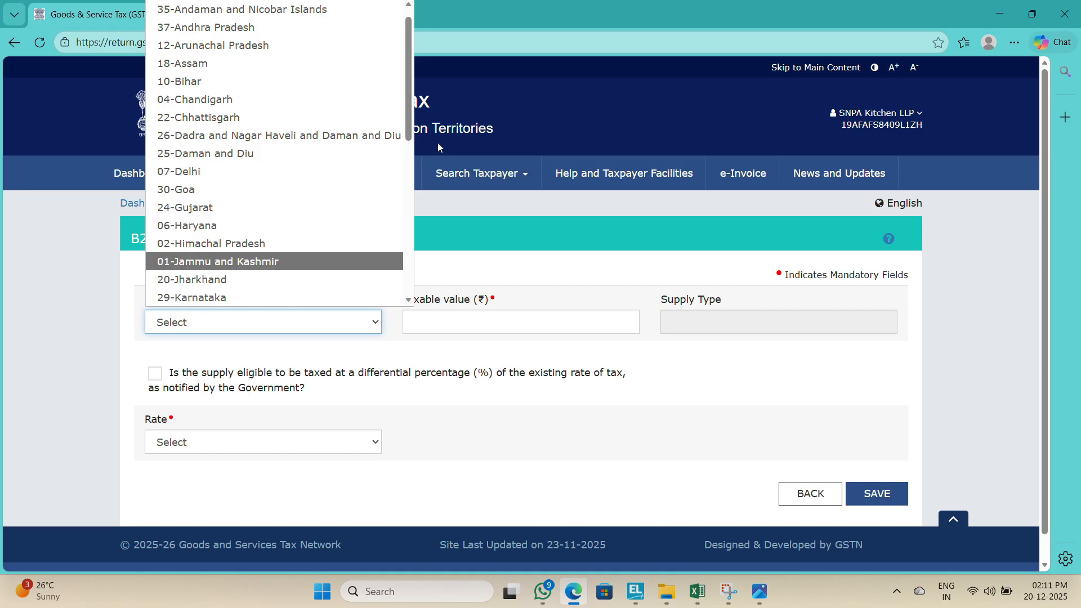
drag(413, 129, 409, 299)
click(309, 297)
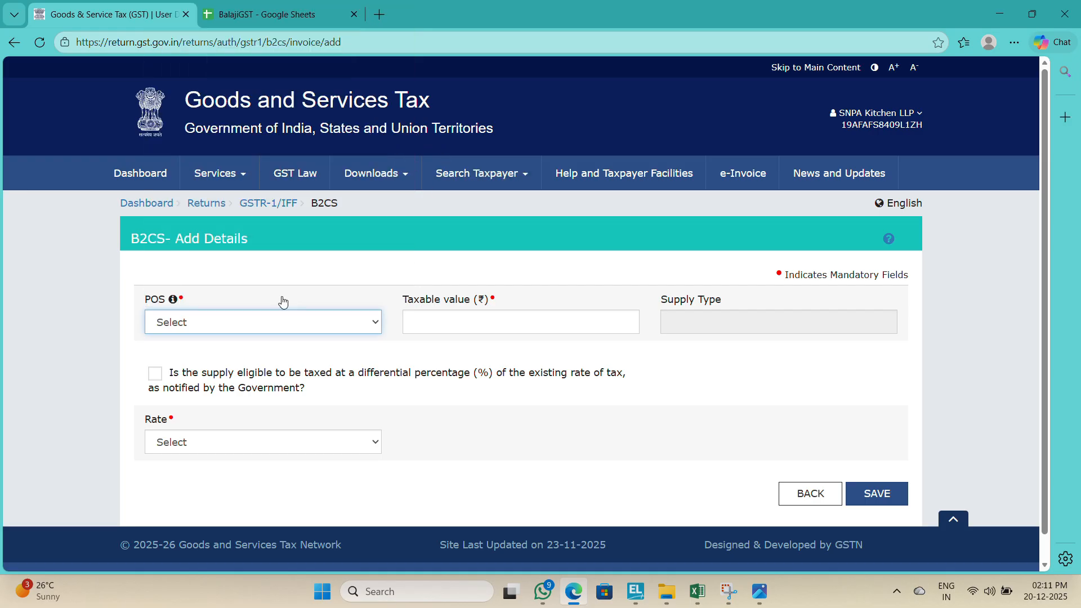
Step: Enter the register's food and beverages sales total, 5306188.40, as the taxable value
key(alt+Tab)
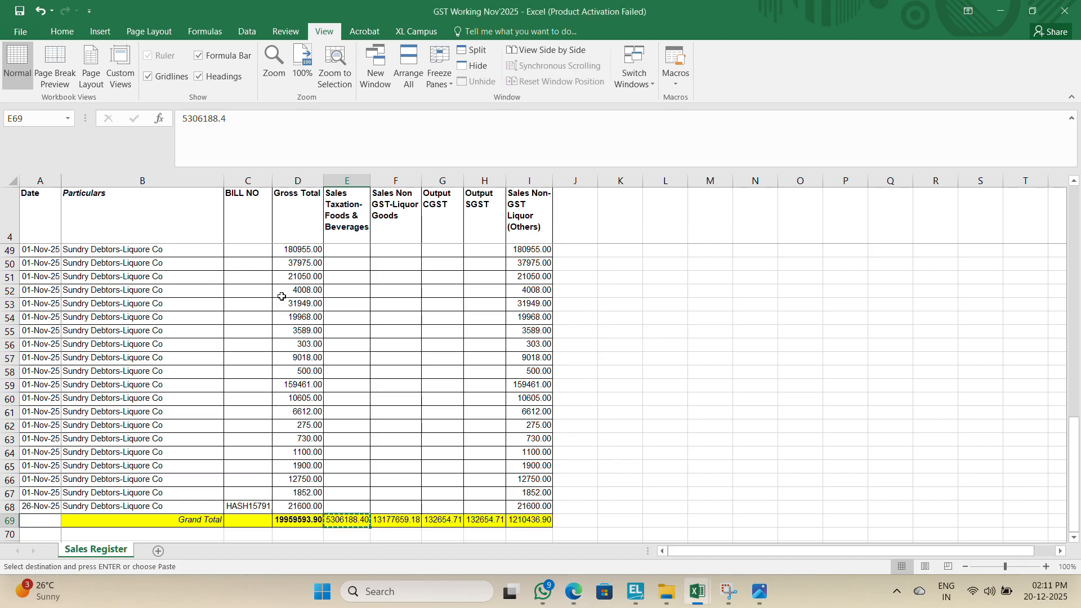
key(alt+Tab)
text(5)
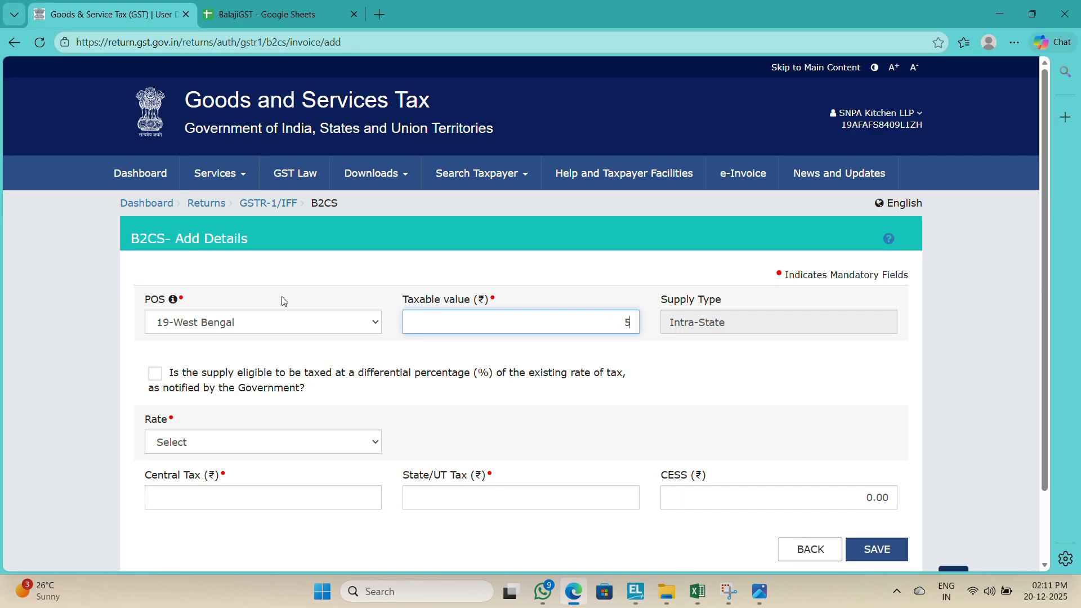
key(alt+Tab)
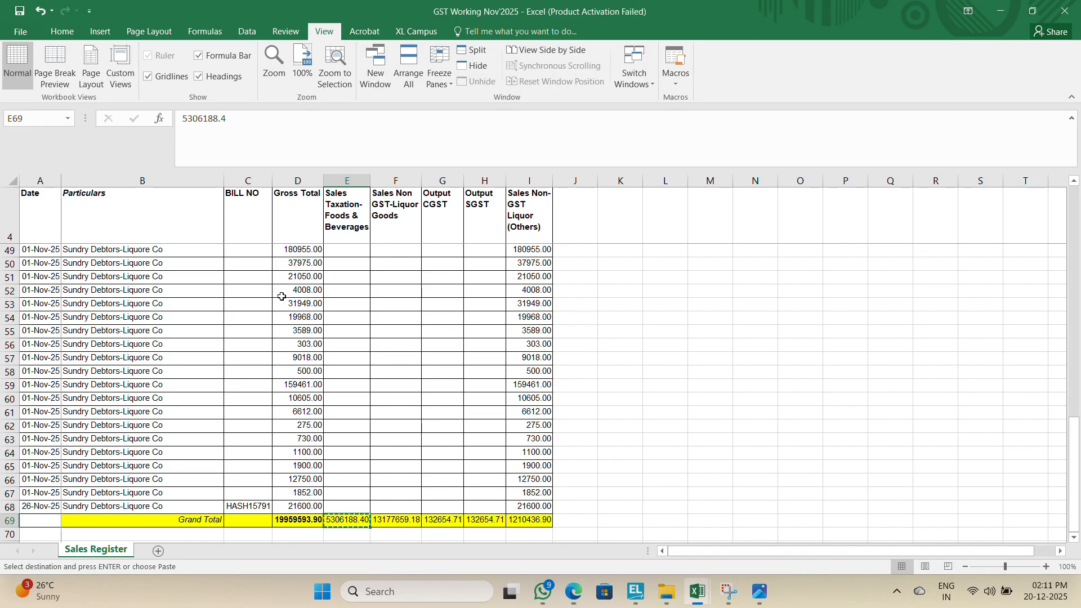
key(alt+Tab)
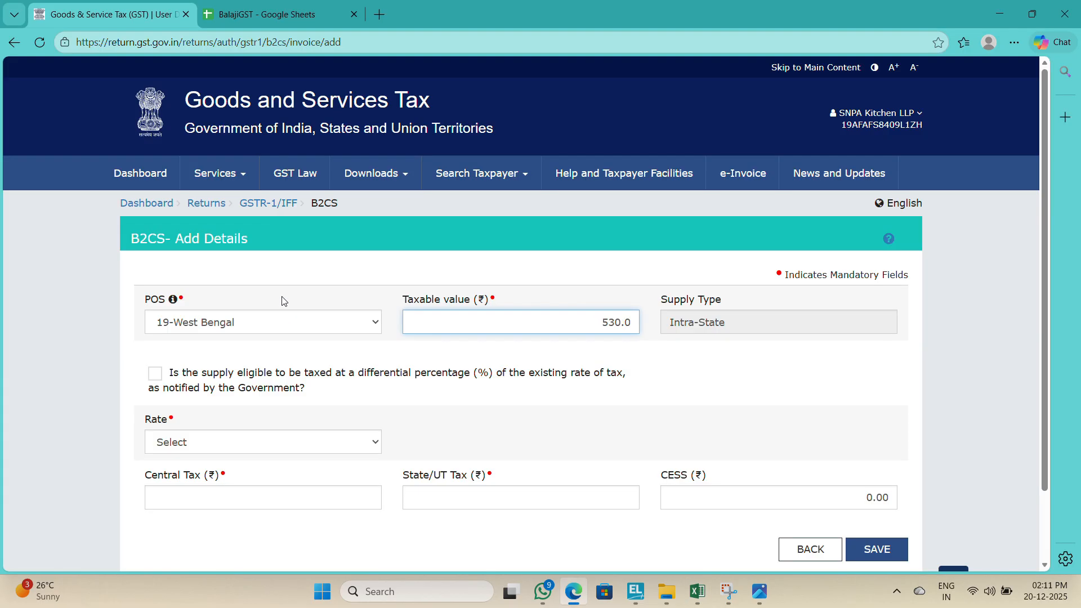
key(alt+Tab)
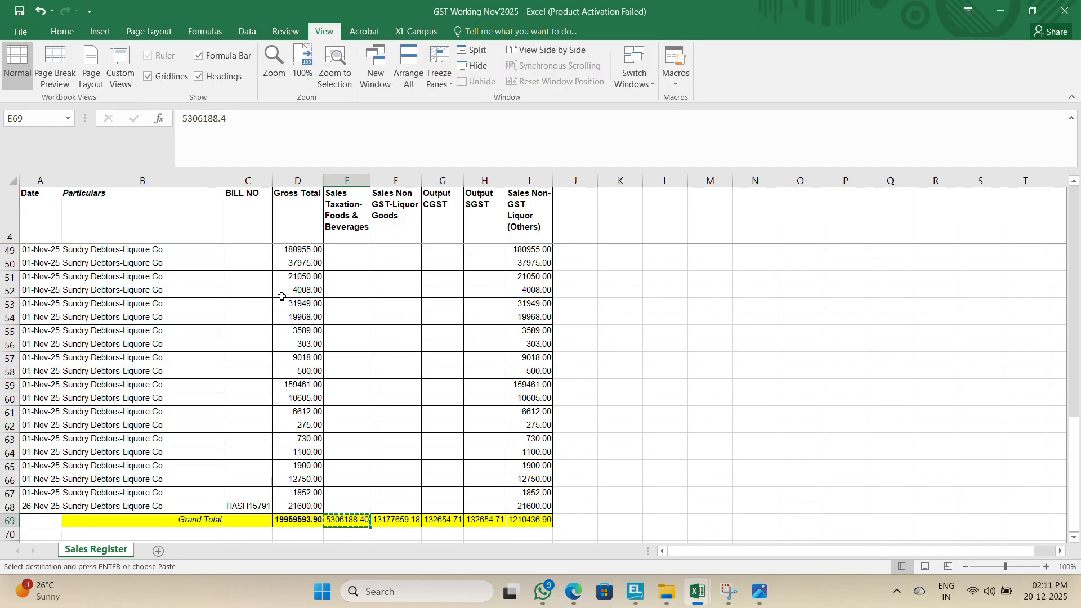
key(alt+Tab)
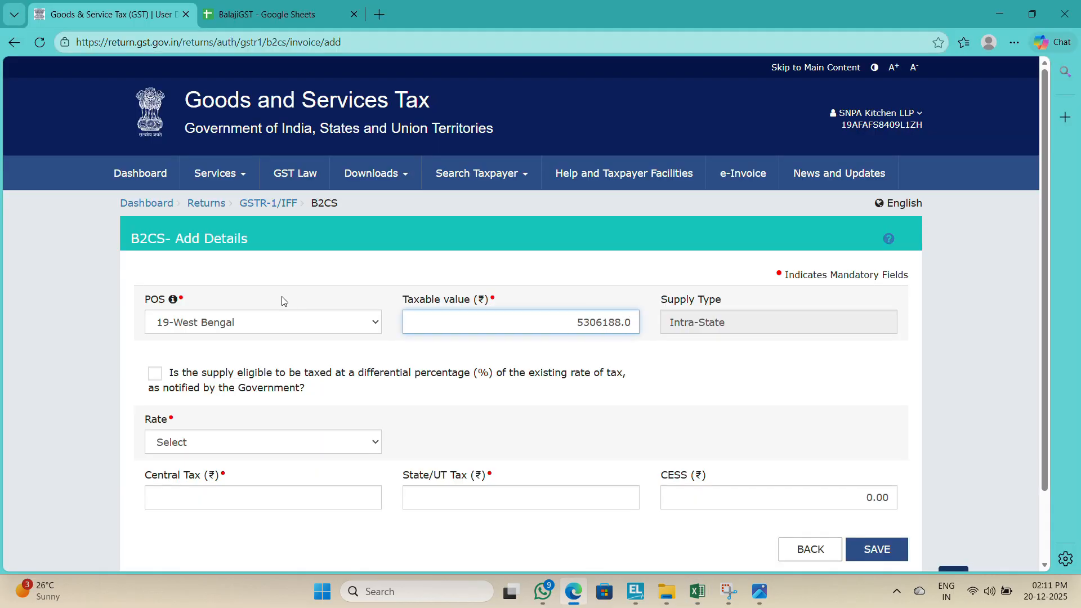
Step: Set the record's tax rate to 5
key(Tab)
key(Tab)
key(Tab)
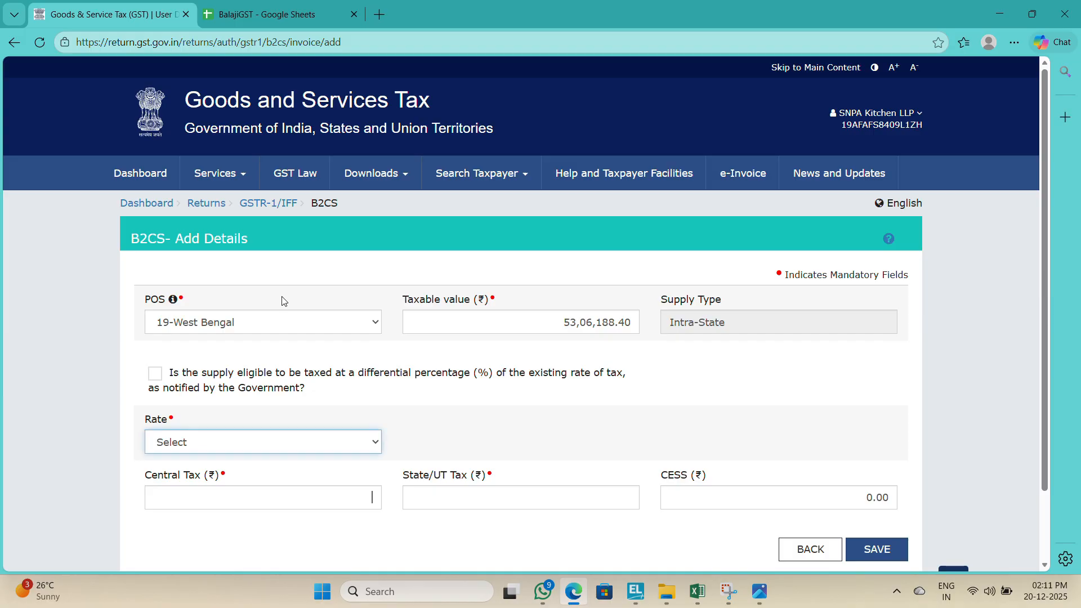
click(229, 442)
key(5)
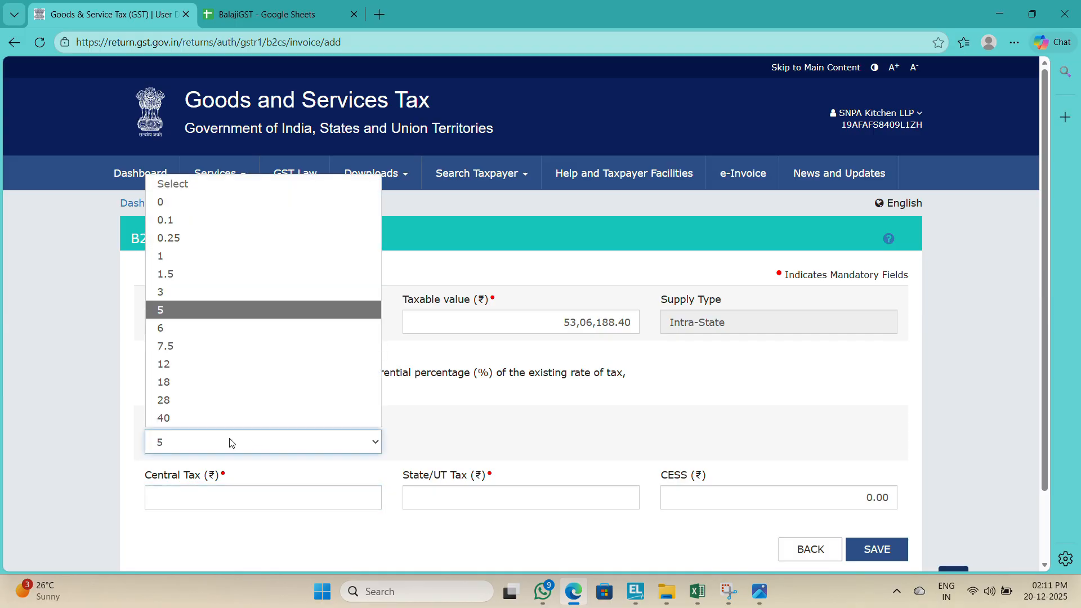
key(Return)
Step: Check the central and state tax amounts against the register's CGST and SGST totals, then save the record
key(alt+Tab)
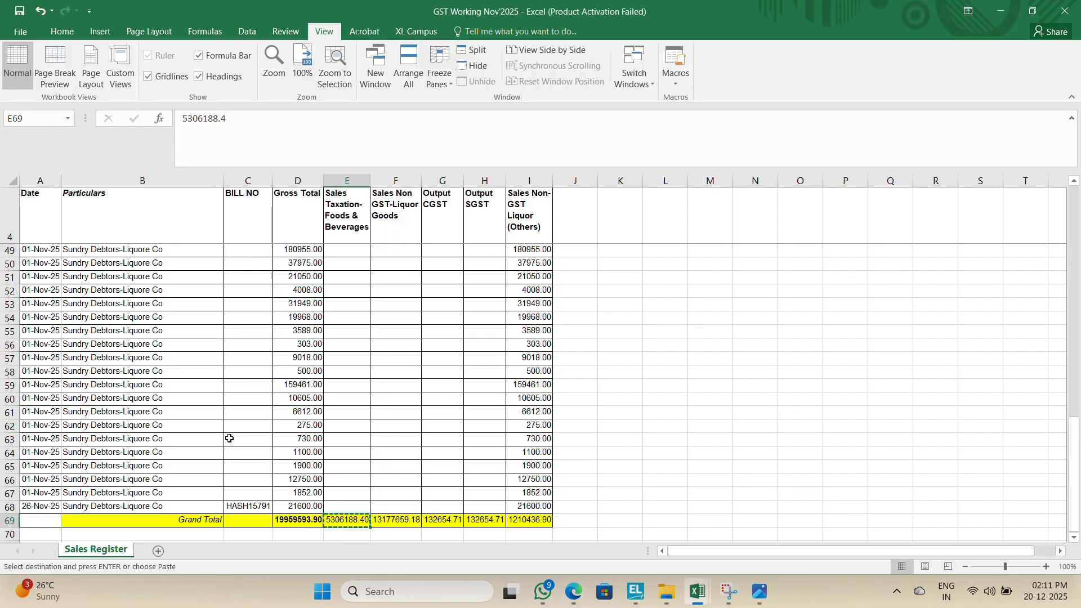
click(421, 472)
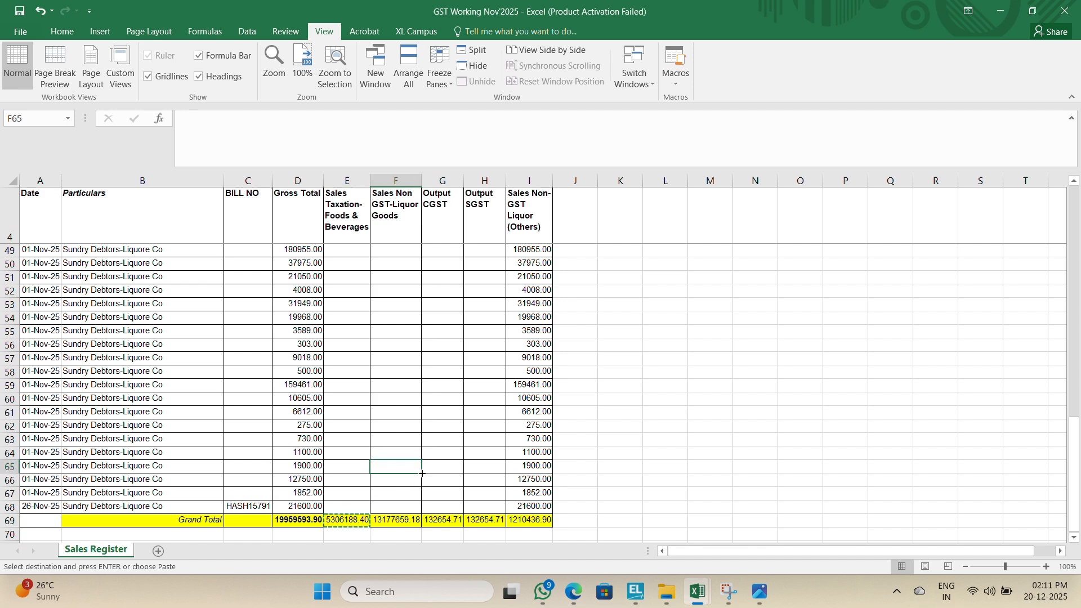
key(Down)
key(Down)
key(Down)
key(Down)
key(Right)
key(alt+Tab)
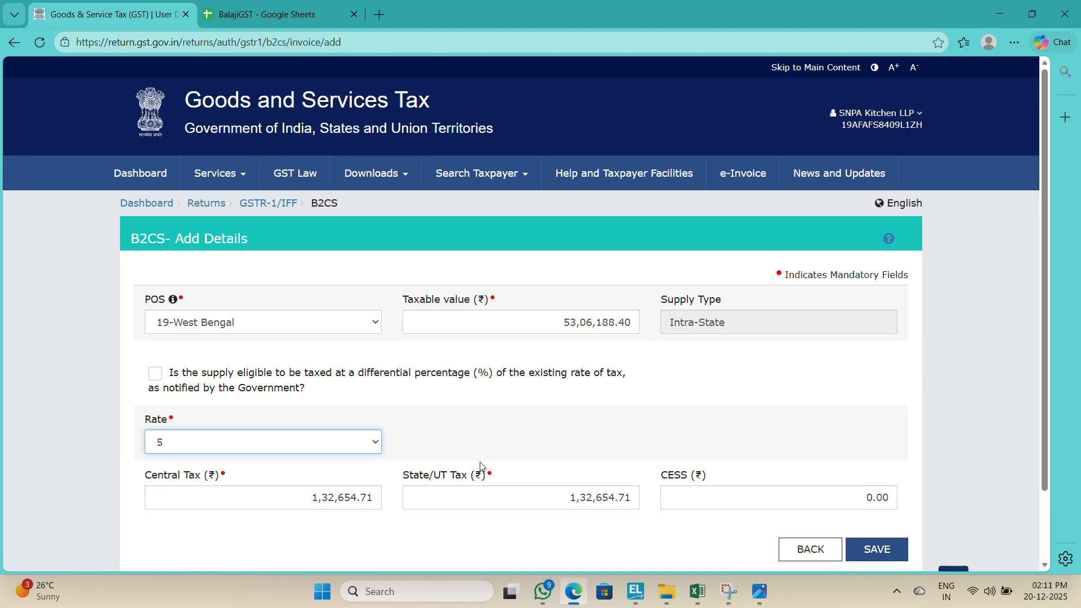
click(883, 541)
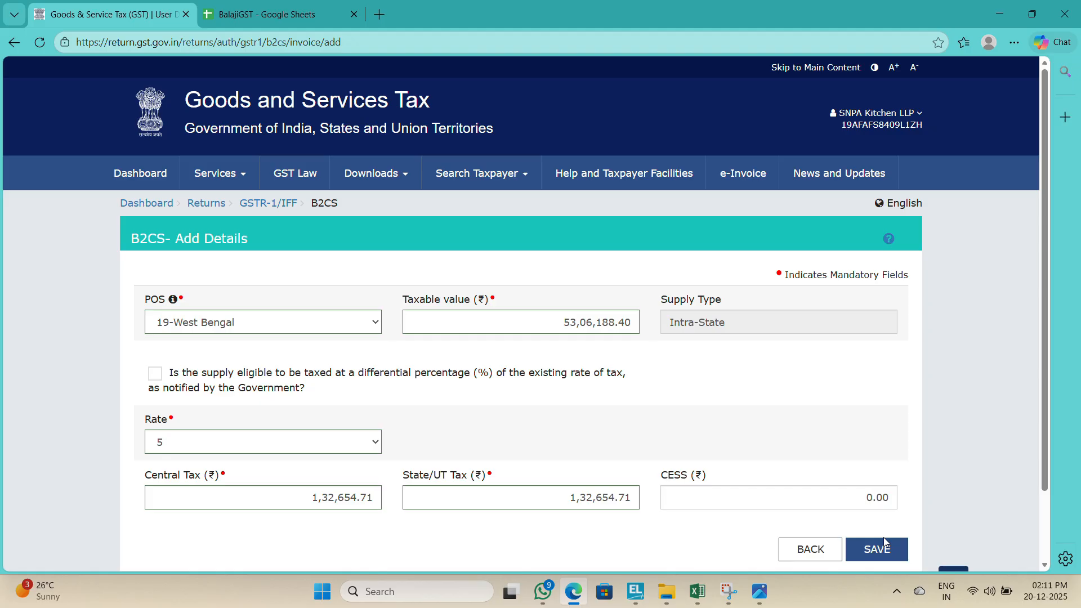
click(883, 541)
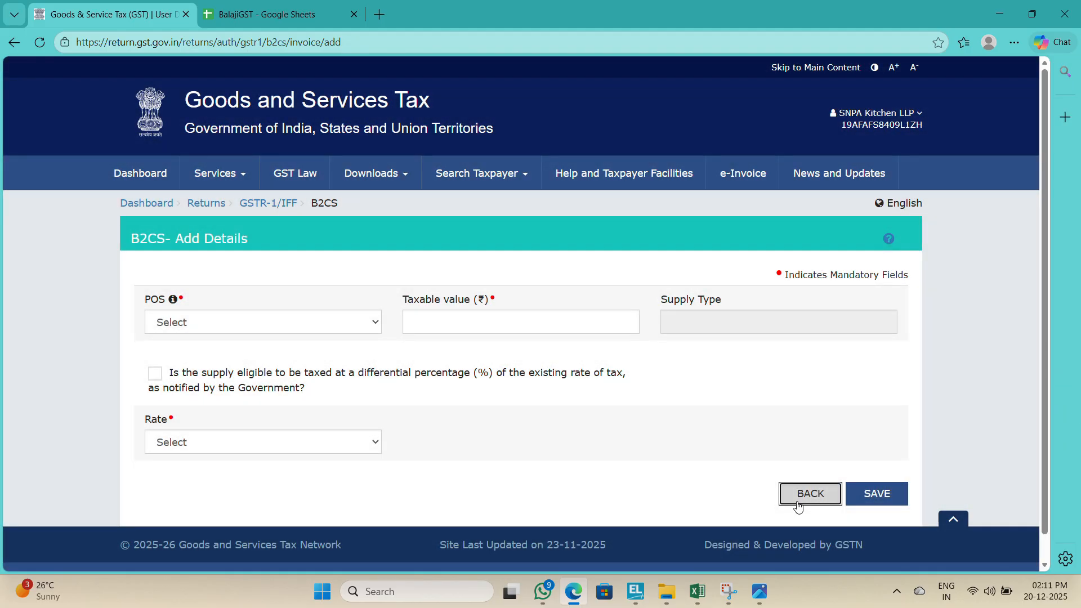
Step: Return to the GSTR-1 dashboard and open the 8A, 8B, 8C, 8D Nil Rated Supplies section
click(798, 496)
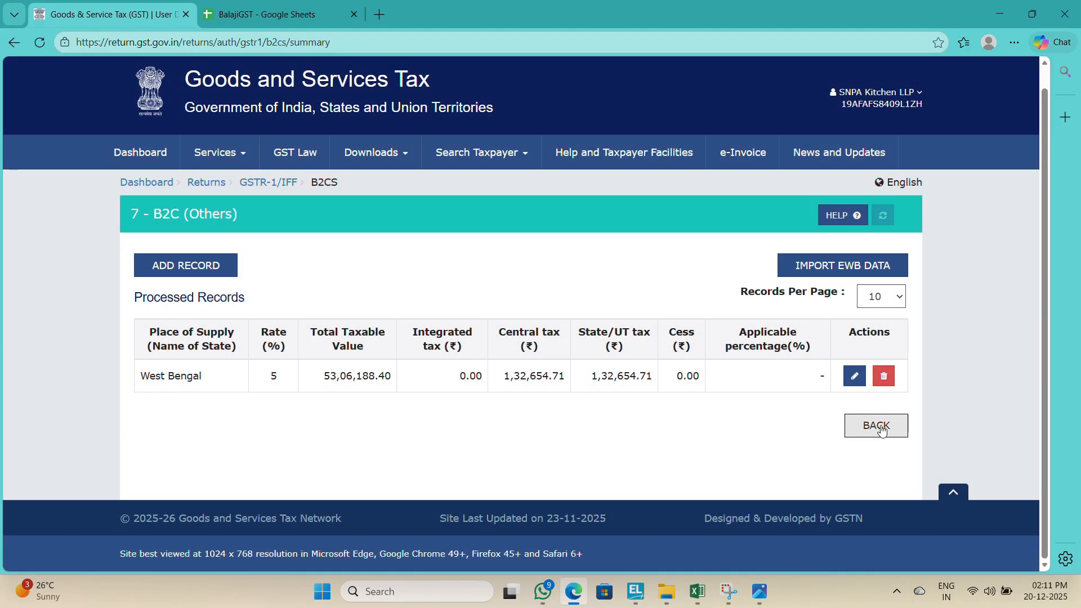
click(879, 424)
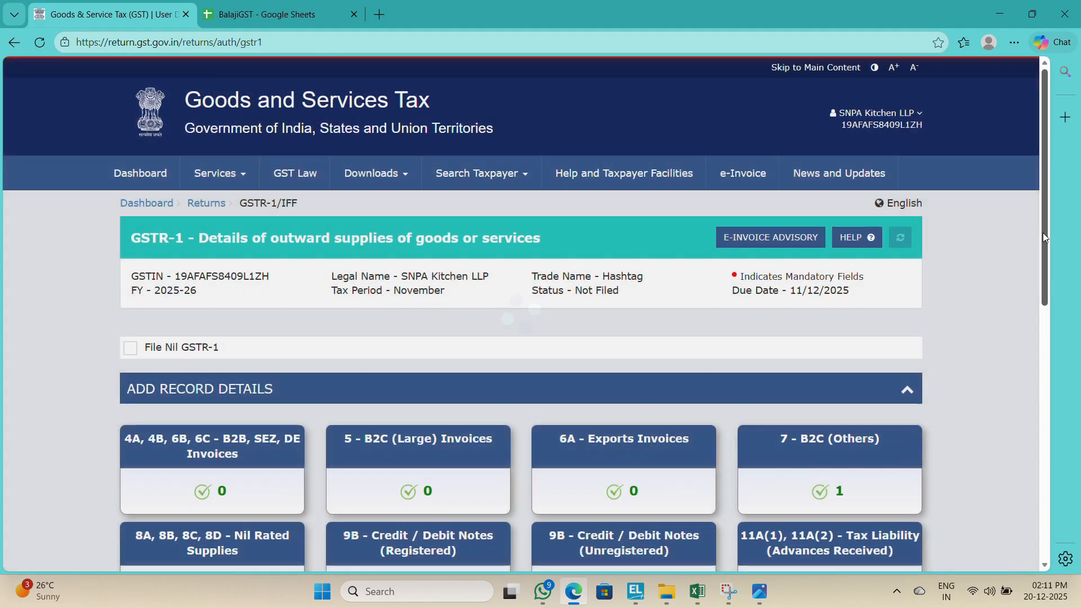
drag(1042, 232, 1043, 383)
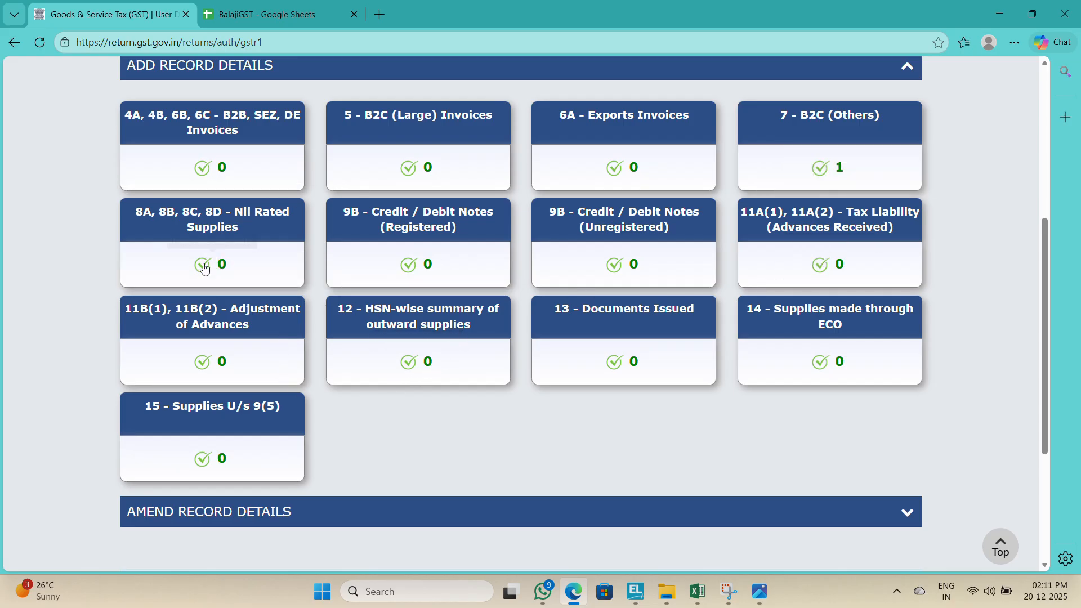
click(234, 265)
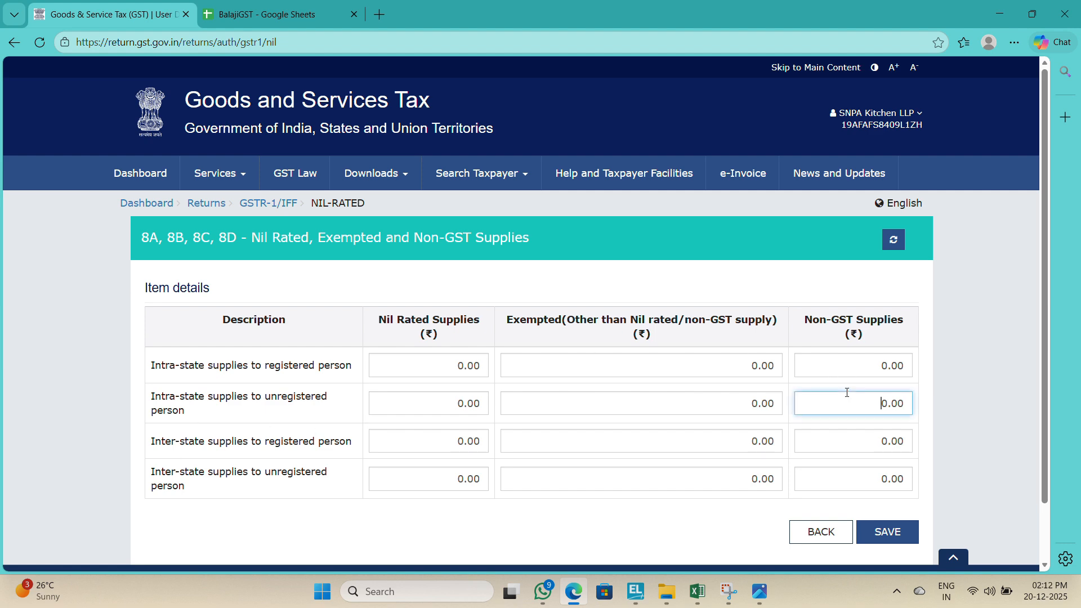
Step: In the register, enter a formula in F70 adding the Grand Total cells F69 and I69
key(alt+Tab)
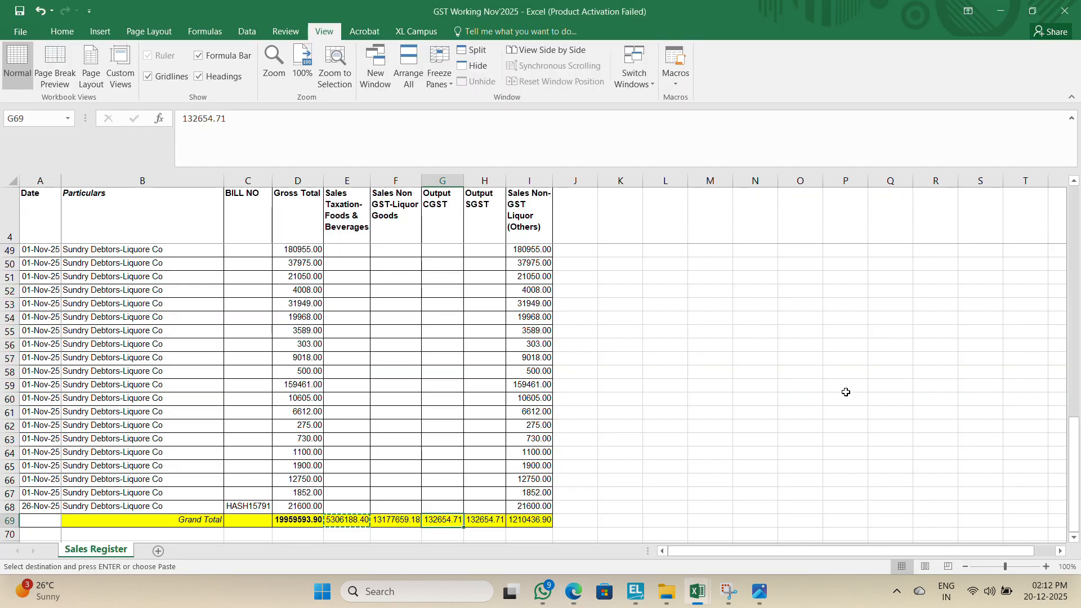
click(392, 532)
text(+)
key(Up)
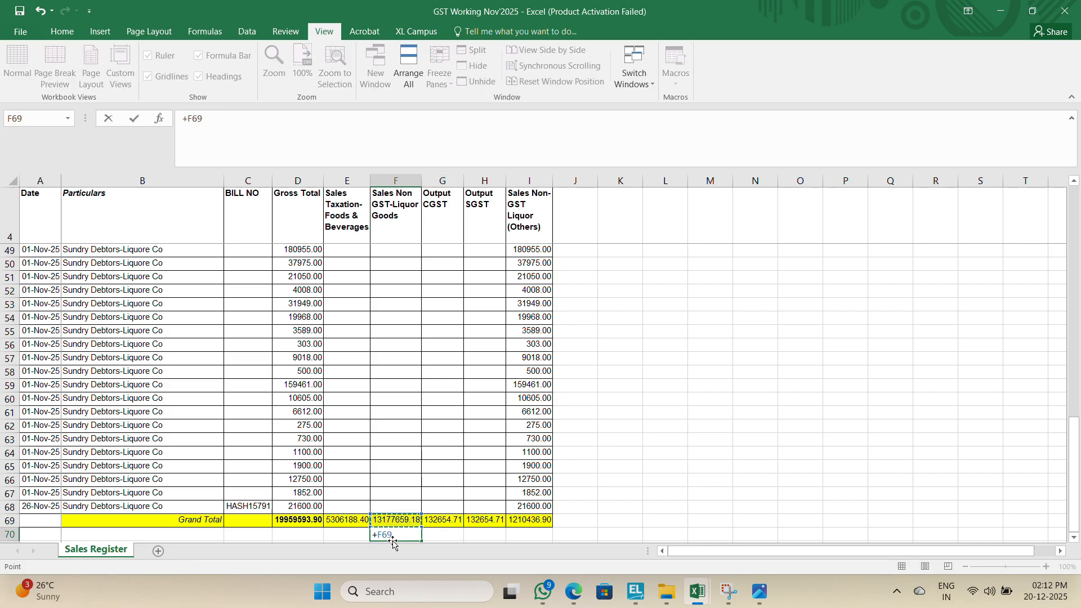
text(+)
key(Up)
key(Right)
key(Right)
key(Right)
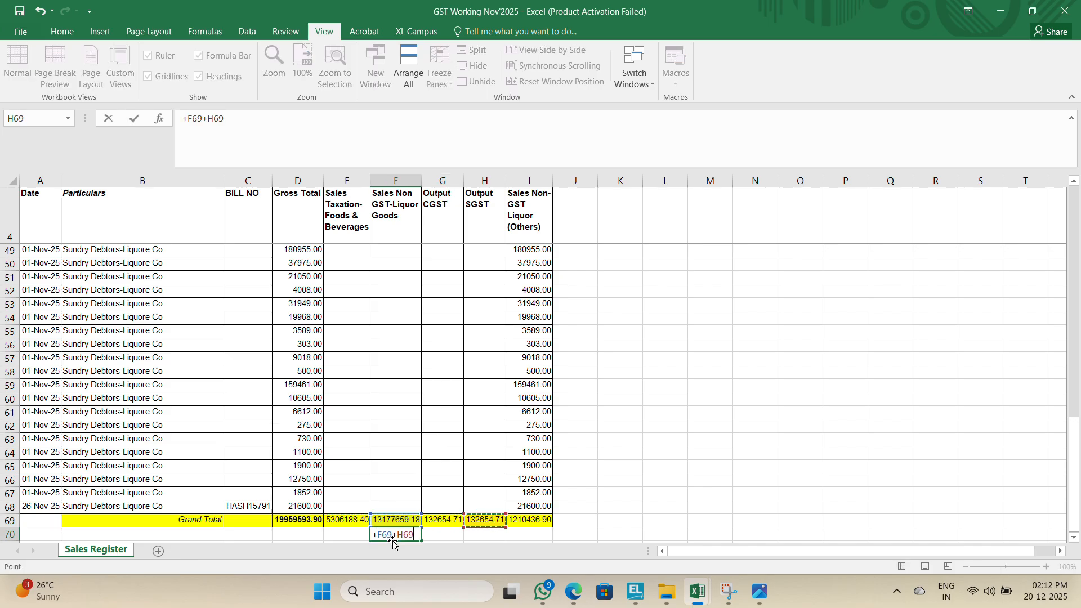
key(ctrl+Return)
Step: Enter 14388096.08 as non-GST intra-state supplies to unregistered persons and save the section
key(alt+Tab)
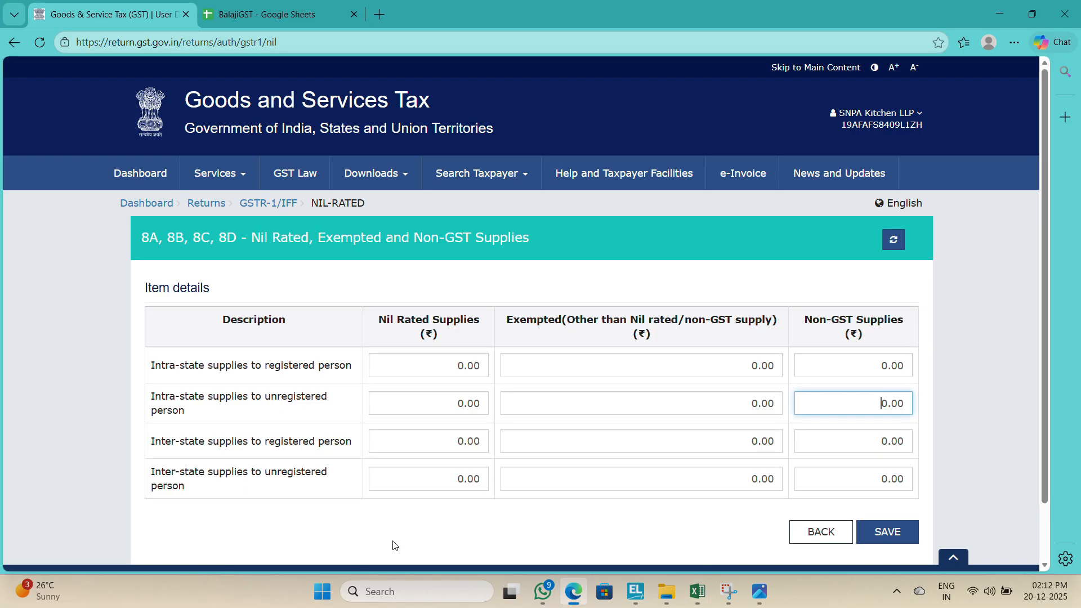
key(ctrl+a)
text(143)
key(alt+Tab)
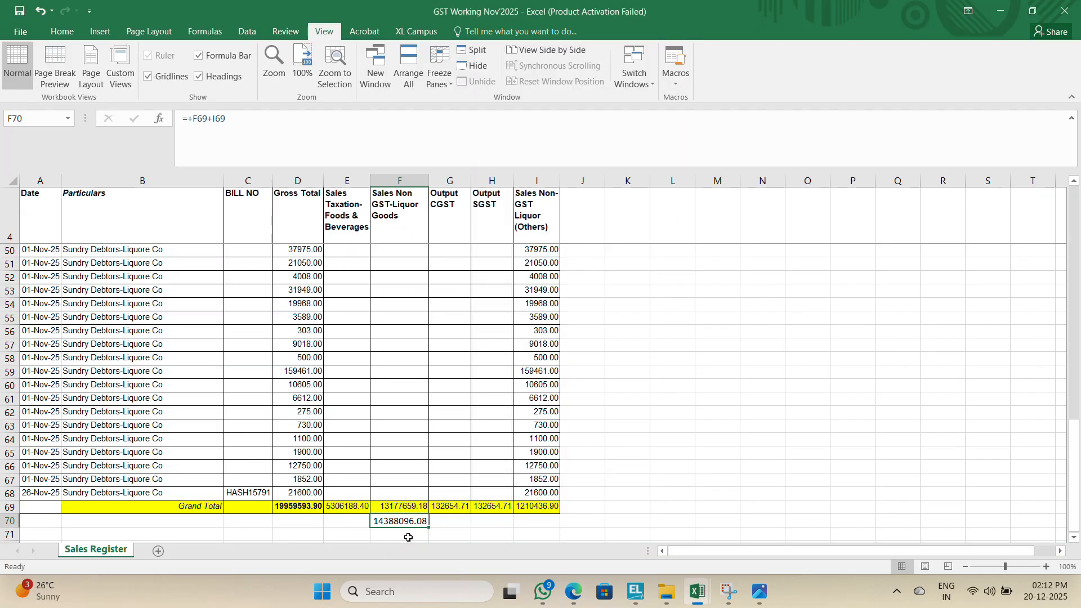
key(alt+Tab)
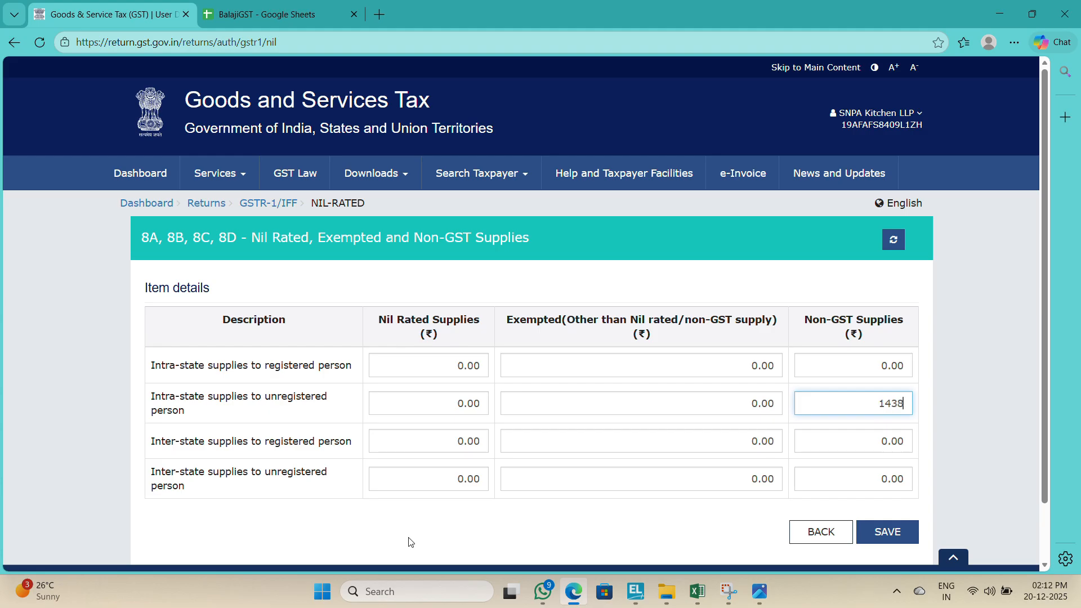
key(alt+Tab)
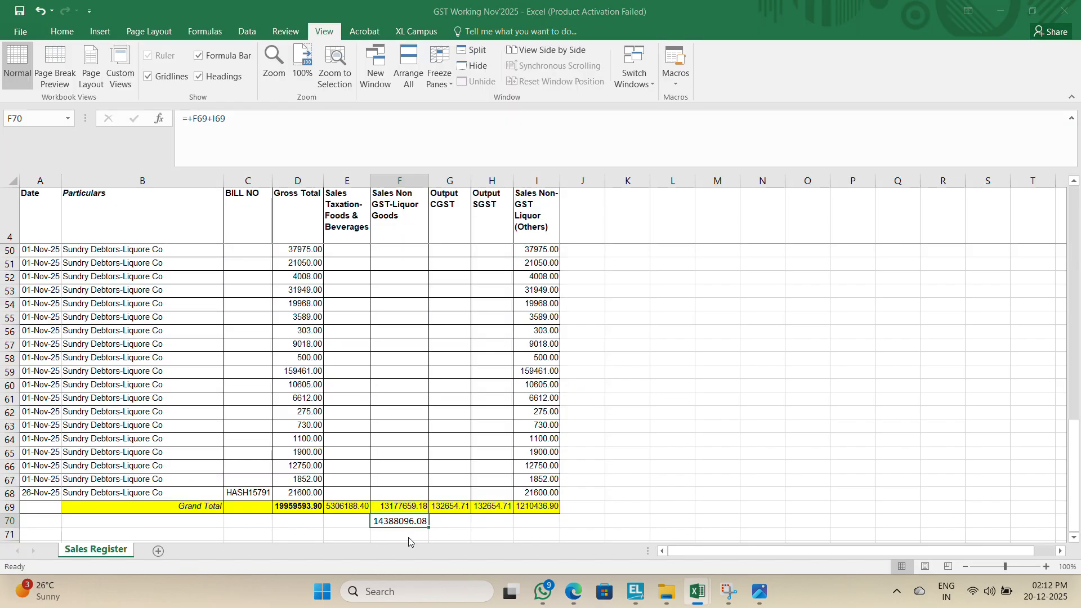
key(alt+Tab)
text(88.)
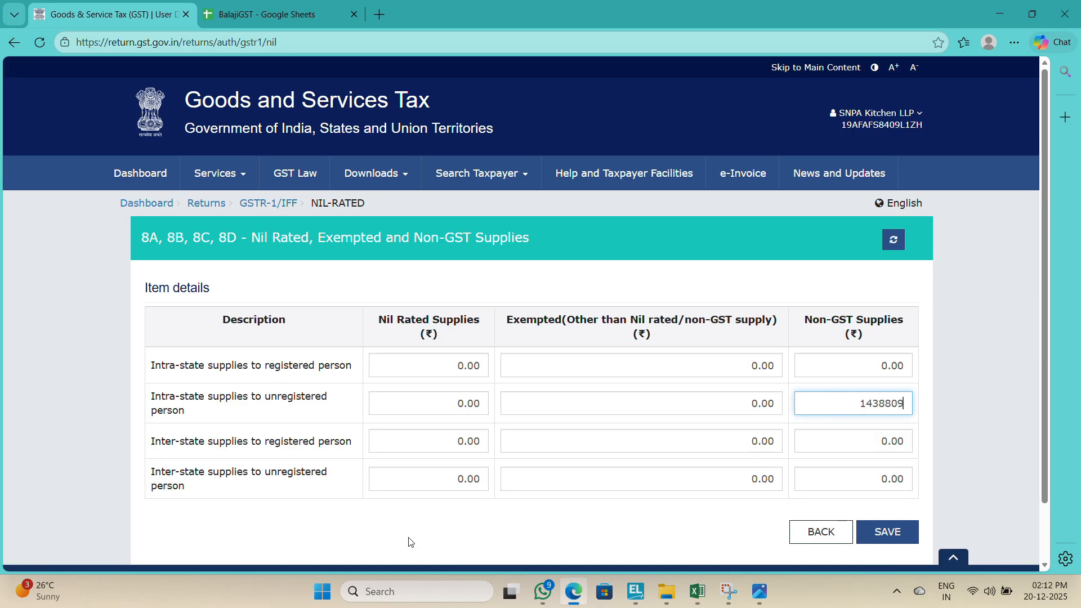
text(096.08)
key(Tab)
key(alt+Tab)
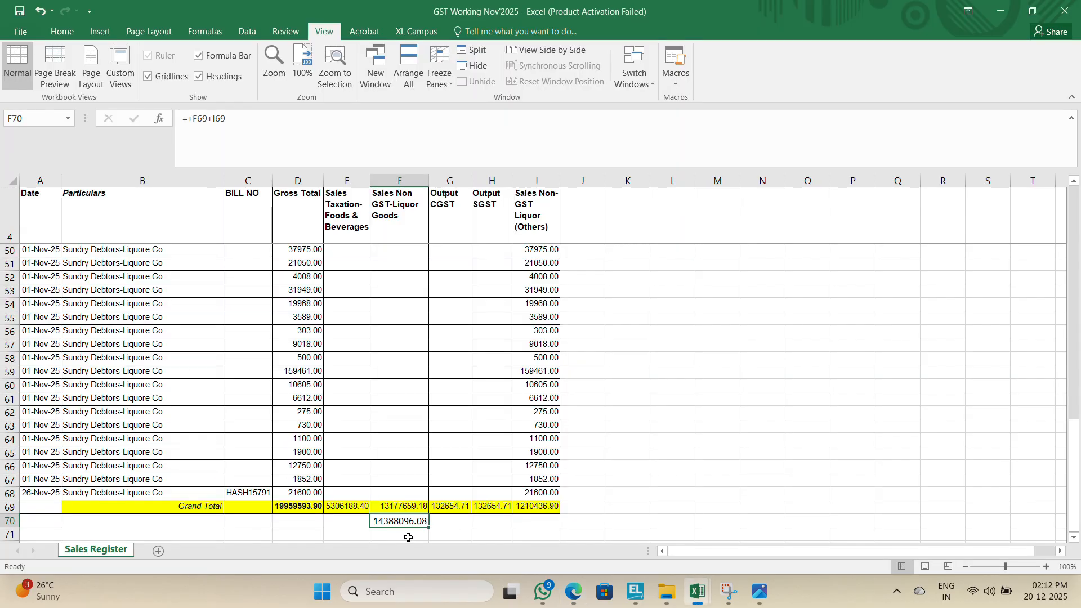
key(alt+Tab)
click(886, 530)
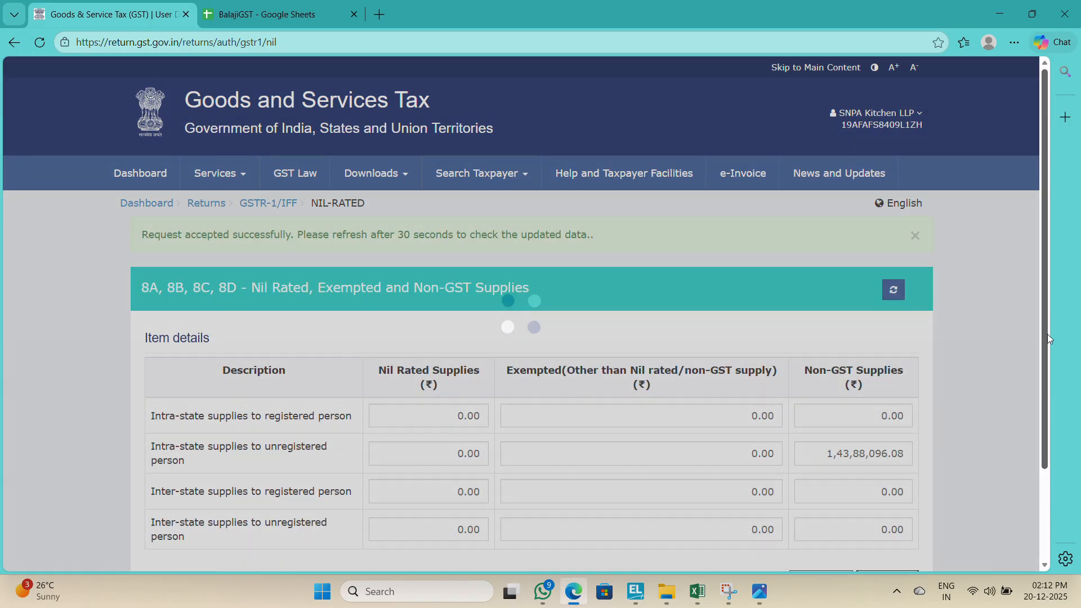
Step: Go back to the GSTR-1 dashboard and open 12 - HSN-wise summary of outward supplies
scroll(906, 473, down, 3)
click(834, 466)
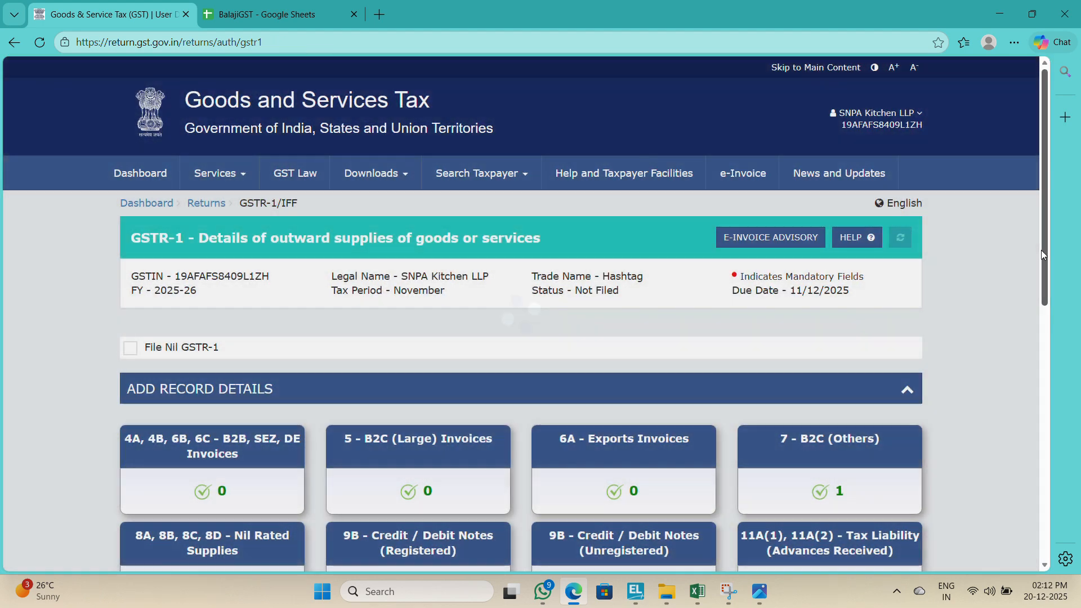
drag(1041, 250, 1028, 434)
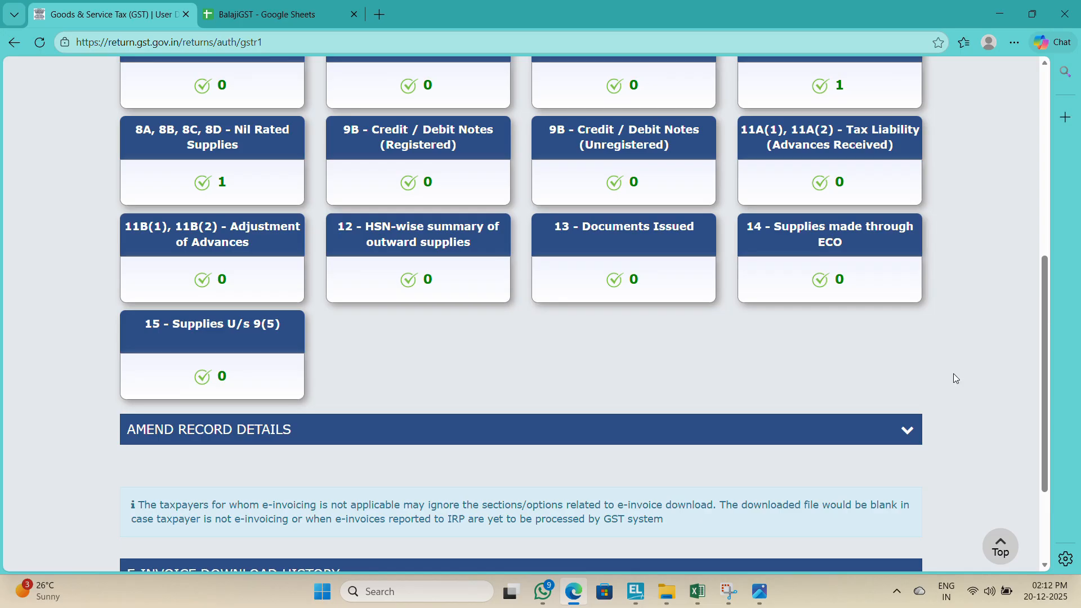
click(459, 281)
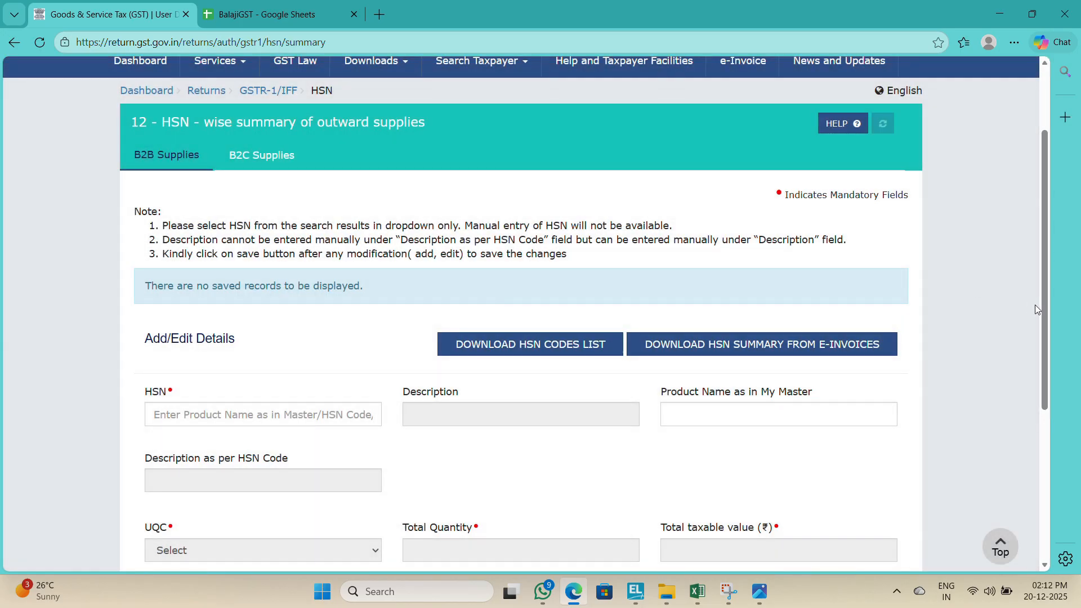
Step: Look up the HSN/SAC code of the Sales Taxation-Foods & Beverages ledger from the last November sales voucher in Tally
drag(1046, 318, 1048, 408)
key(alt+Tab)
key(alt+Tab)
key(alt+Tab)
key(alt+Tab)
key(alt+Tab)
key(alt+Tab)
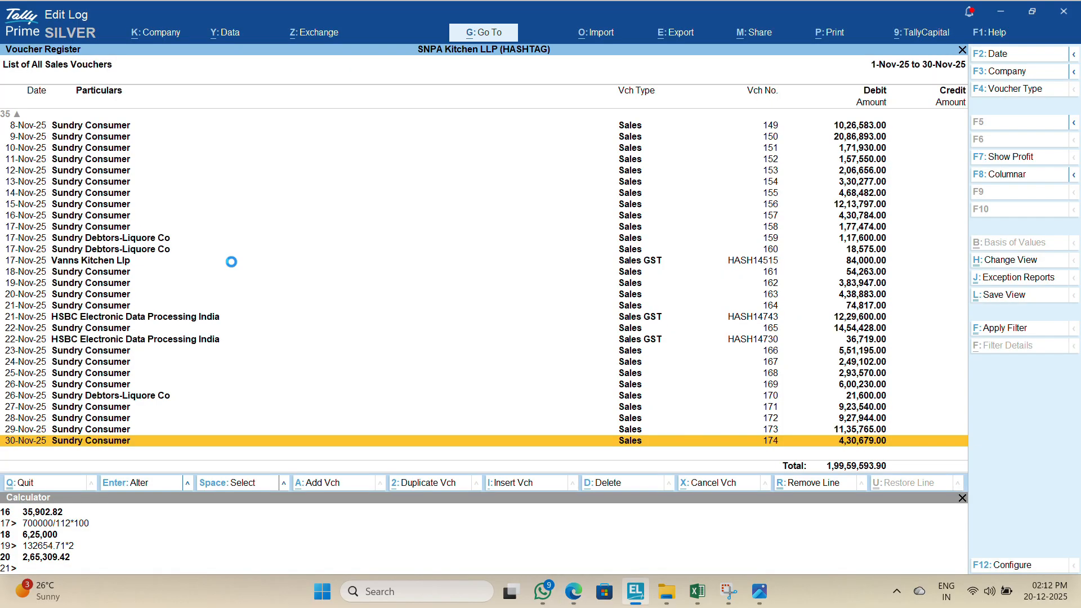
key(Return)
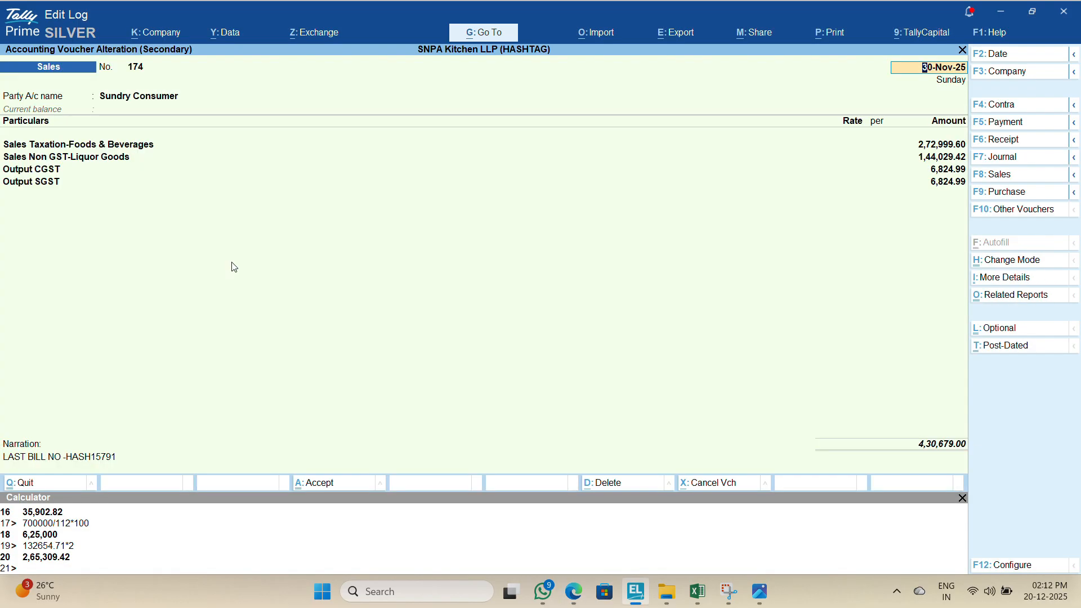
click(115, 149)
key(ctrl+Return)
key(Return)
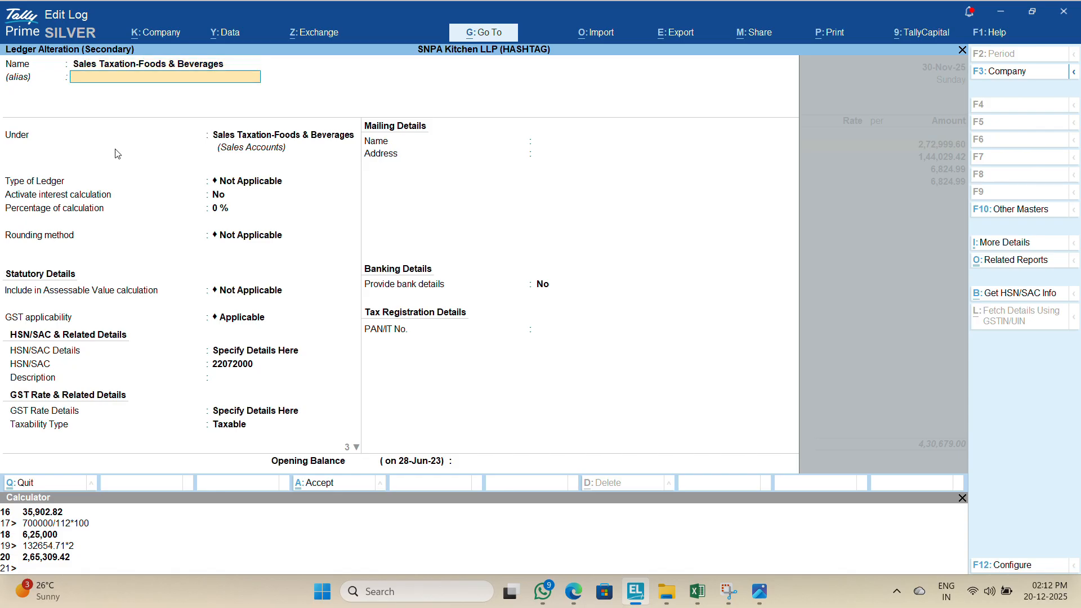
key(Return)
key(alt+Tab)
key(alt+Tab)
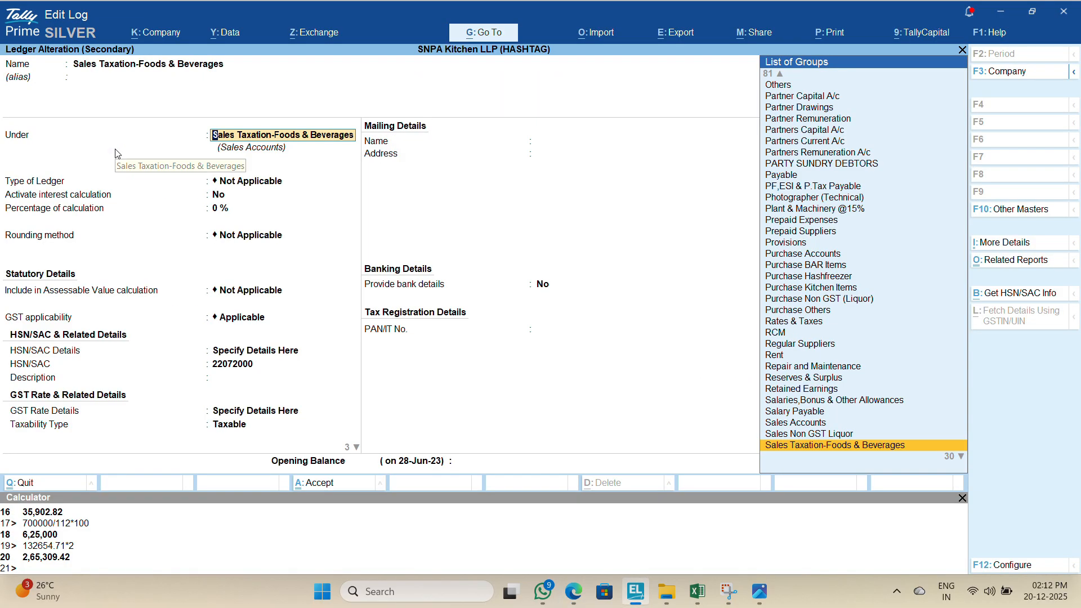
key(alt+Tab)
text(220720)
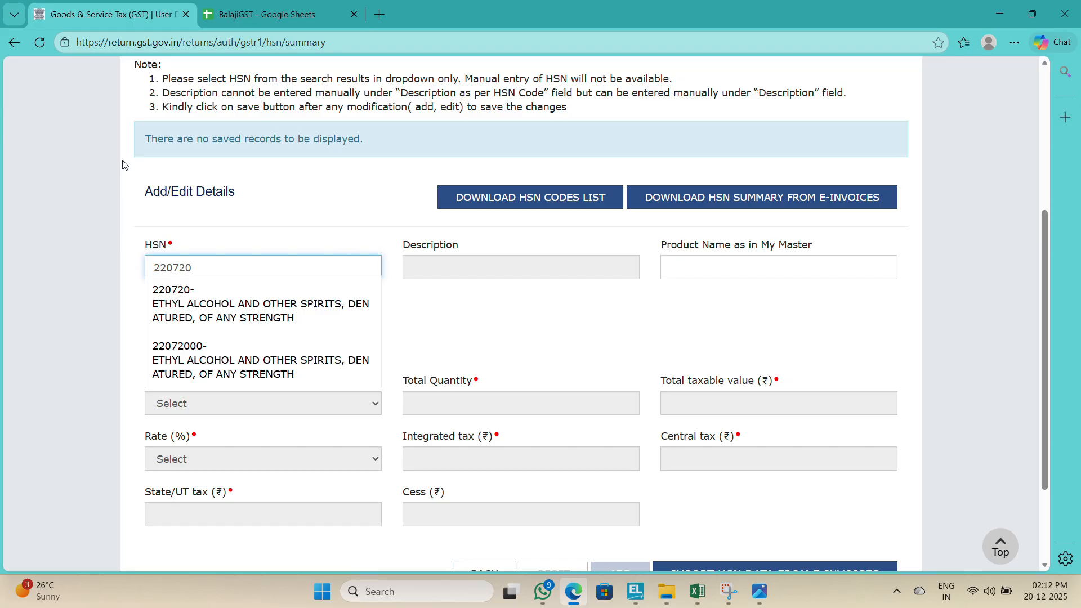
key(alt+Tab)
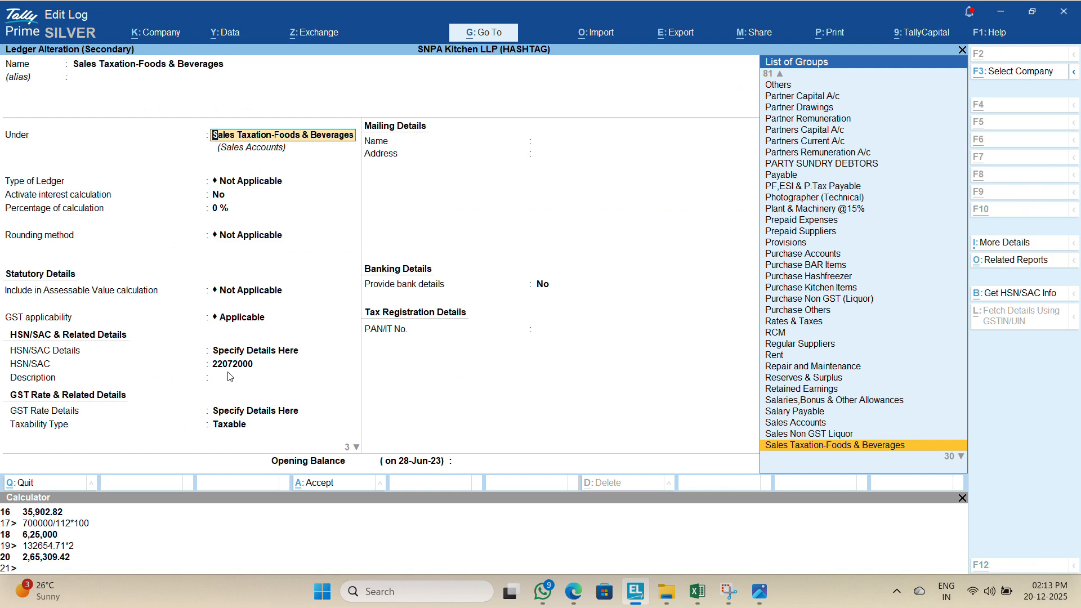
key(alt+Tab)
click(370, 267)
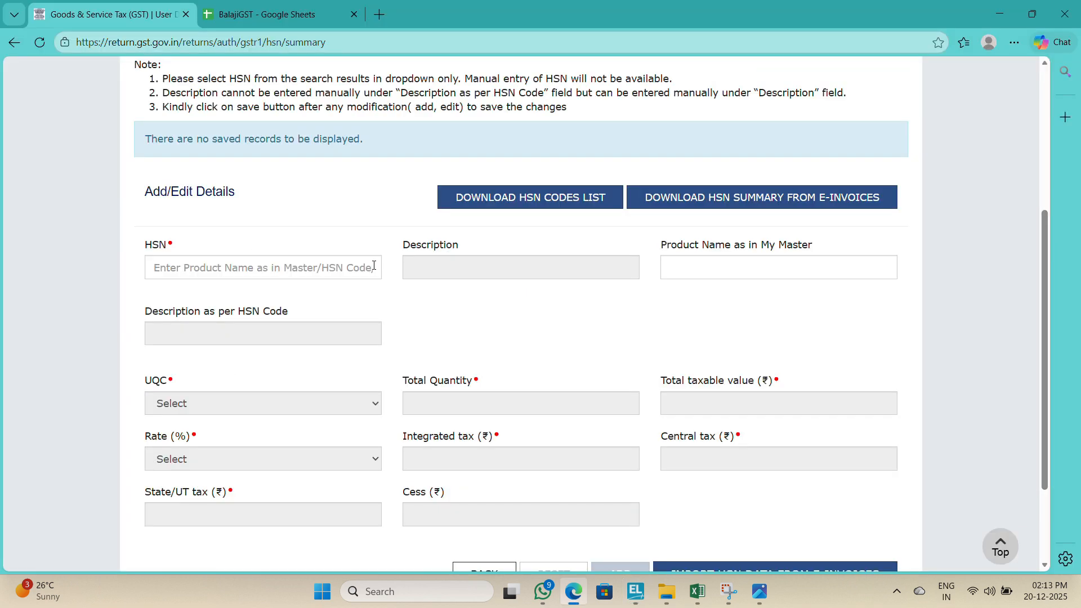
Step: Enter HSN 22072000 in the HSN summary and pick the ethyl alcohol suggestion
click(313, 268)
text(2207)
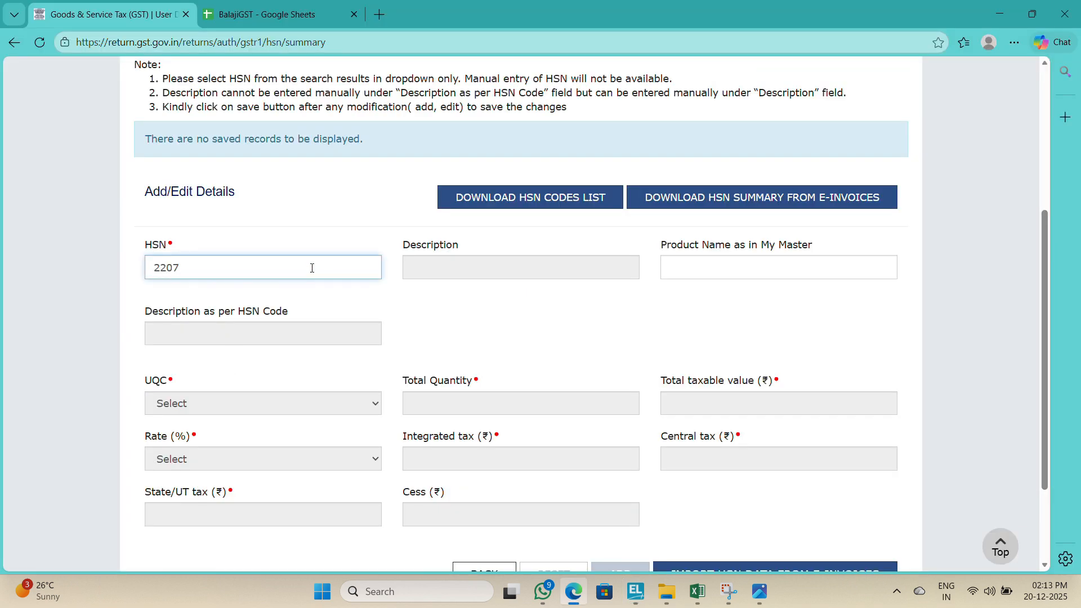
text(2000)
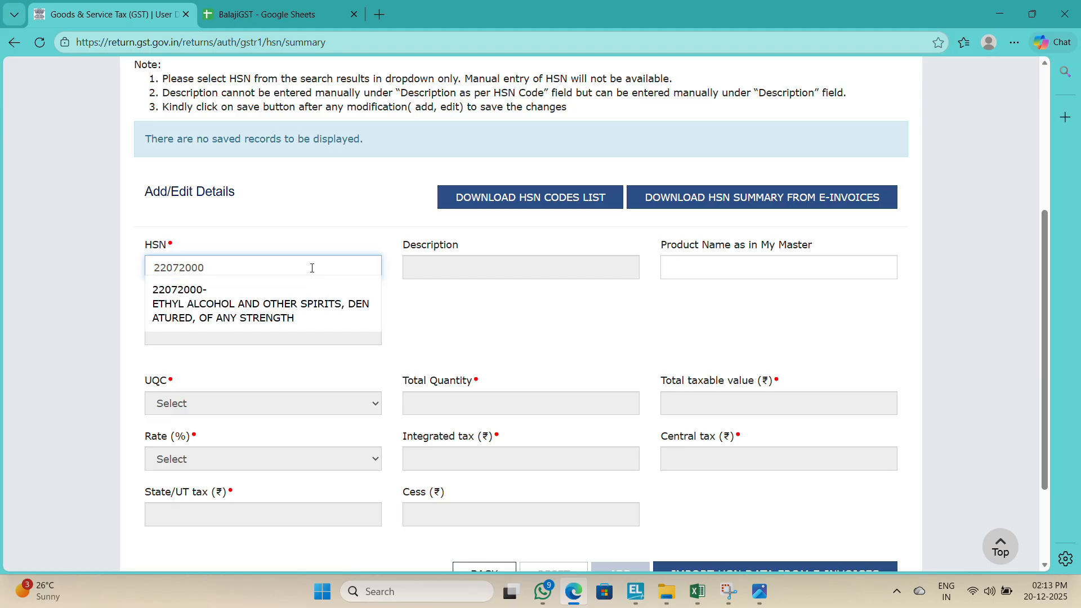
click(274, 319)
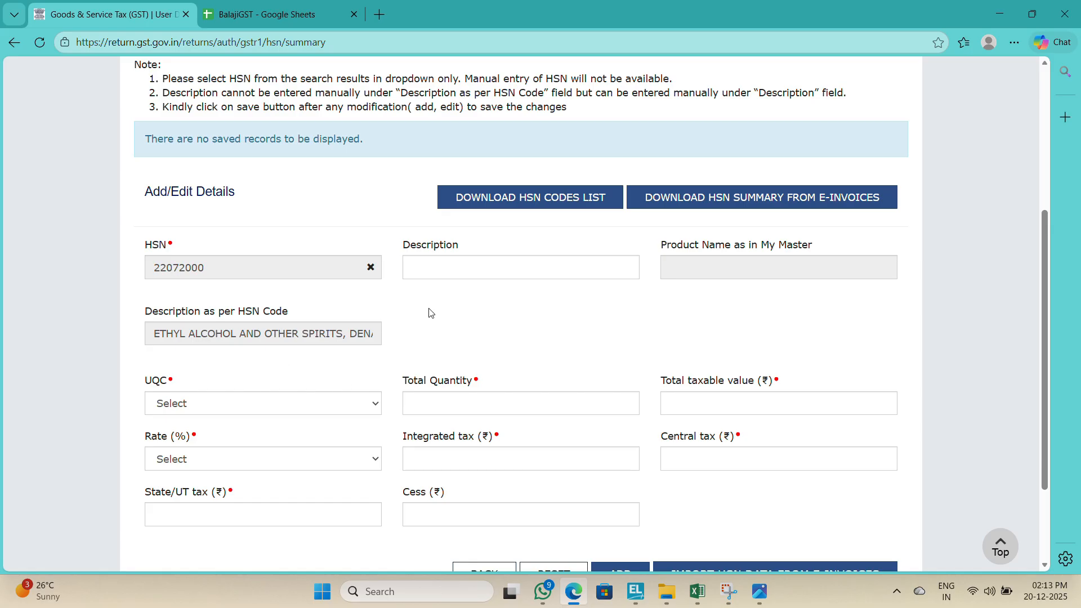
Step: Set the UQC for the HSN entry to OTH-OTHERS
click(256, 403)
key(Down)
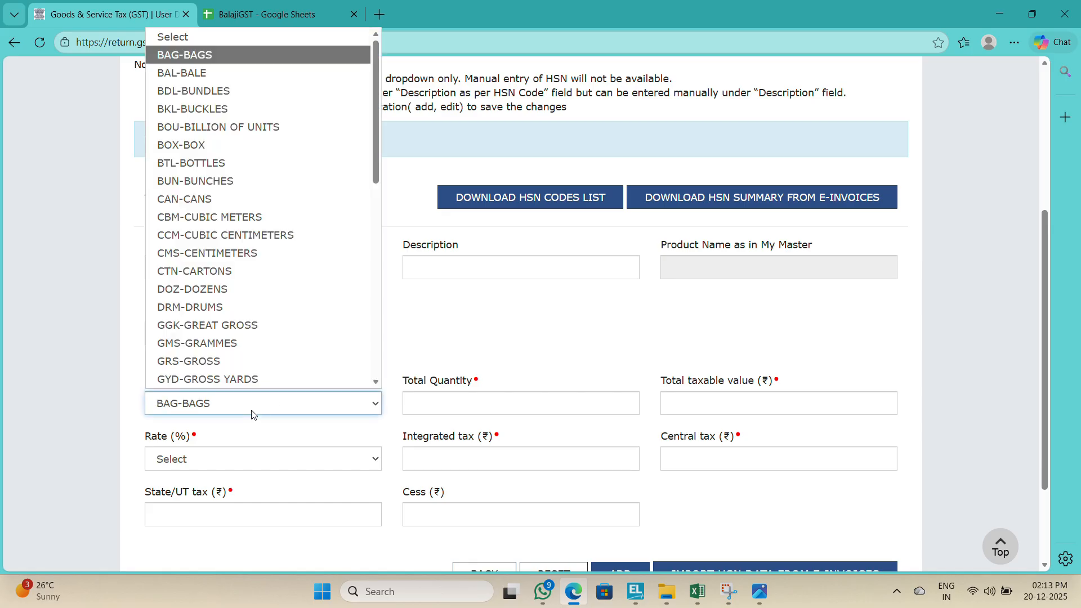
key(Down)
key(Down)
key(Down)
key(Down)
key(Down)
key(Down)
key(Down)
key(Down)
key(Down)
key(Down)
key(Down)
key(Down)
key(Down)
key(Down)
key(Down)
key(Down)
key(Down)
key(Down)
key(Down)
key(Down)
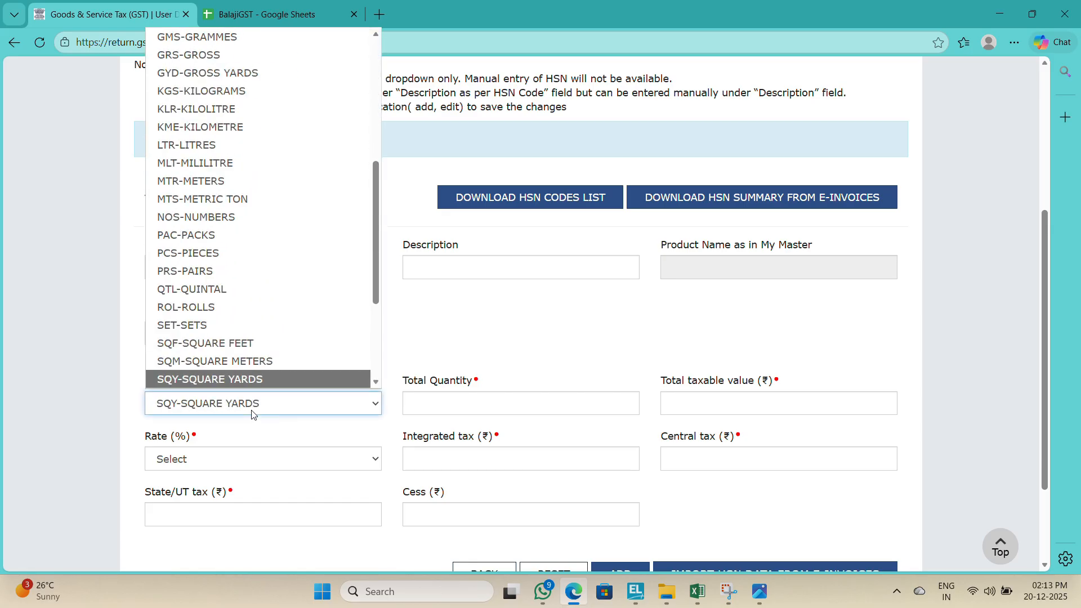
key(Down)
key(Down)
key(Down)
key(Down)
key(Down)
key(Down)
key(Down)
key(Down)
key(Down)
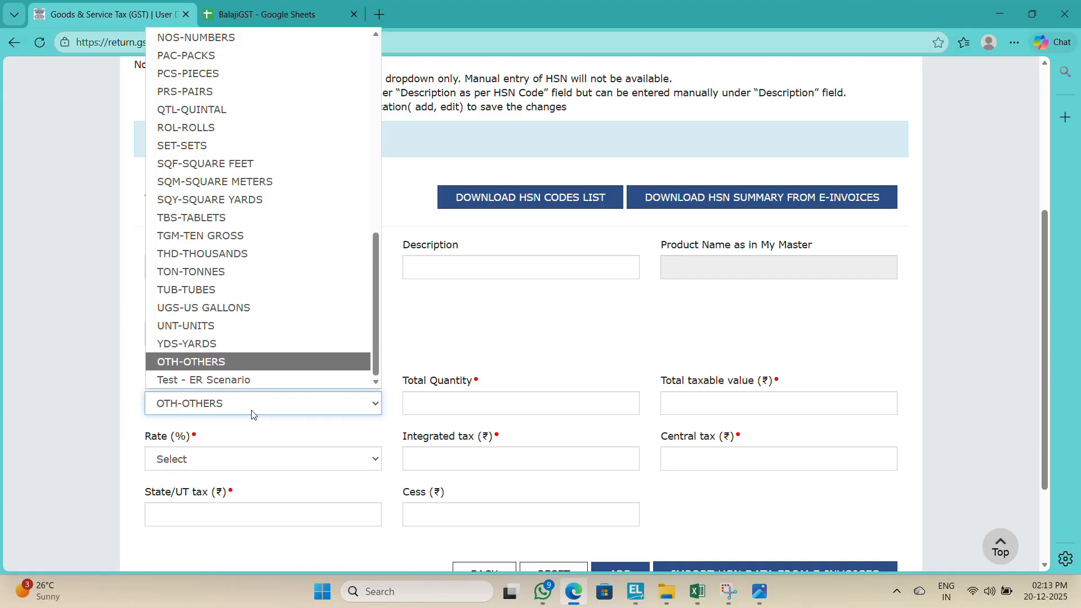
key(Return)
key(Tab)
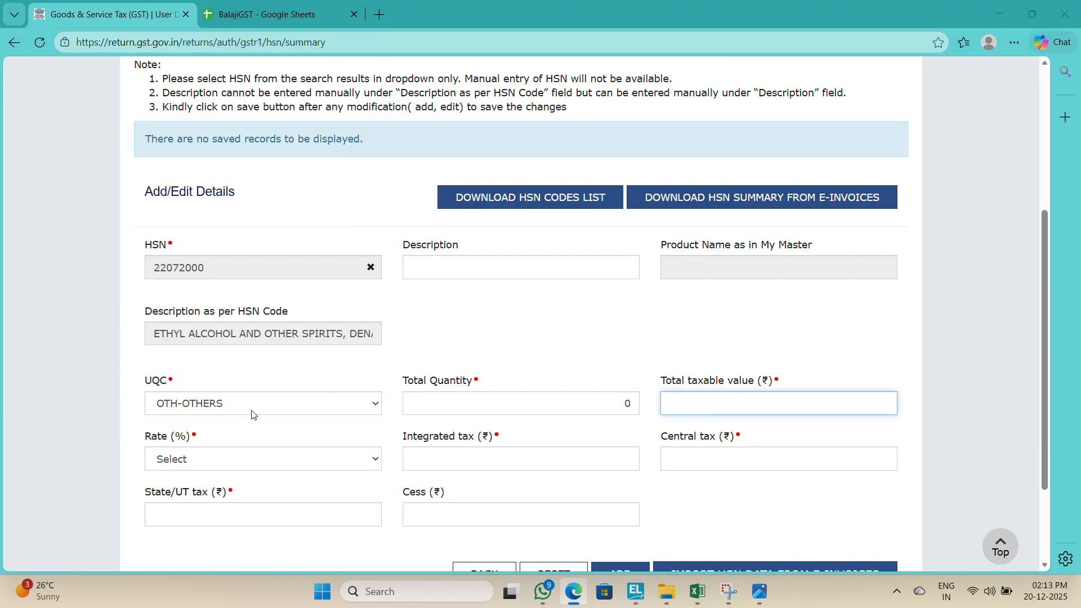
Step: Enter the Sales Taxation-Foods & Beverages grand total from E69, 5306188.40, as the total taxable value
key(alt+Tab)
key(Escape)
key(Escape)
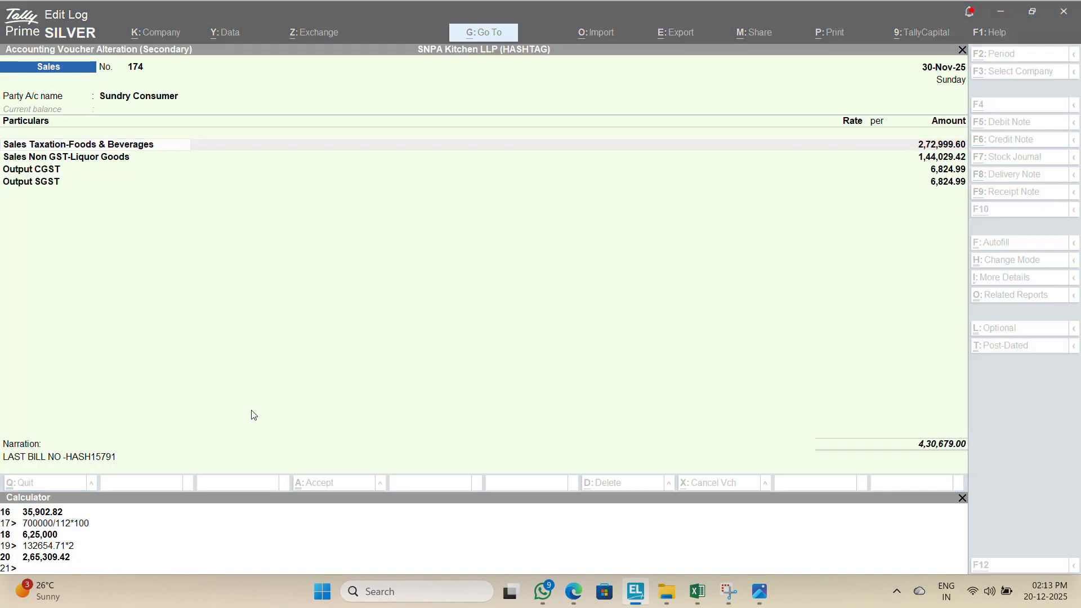
key(alt+Tab)
key(alt+Tab)
key(alt+Tab)
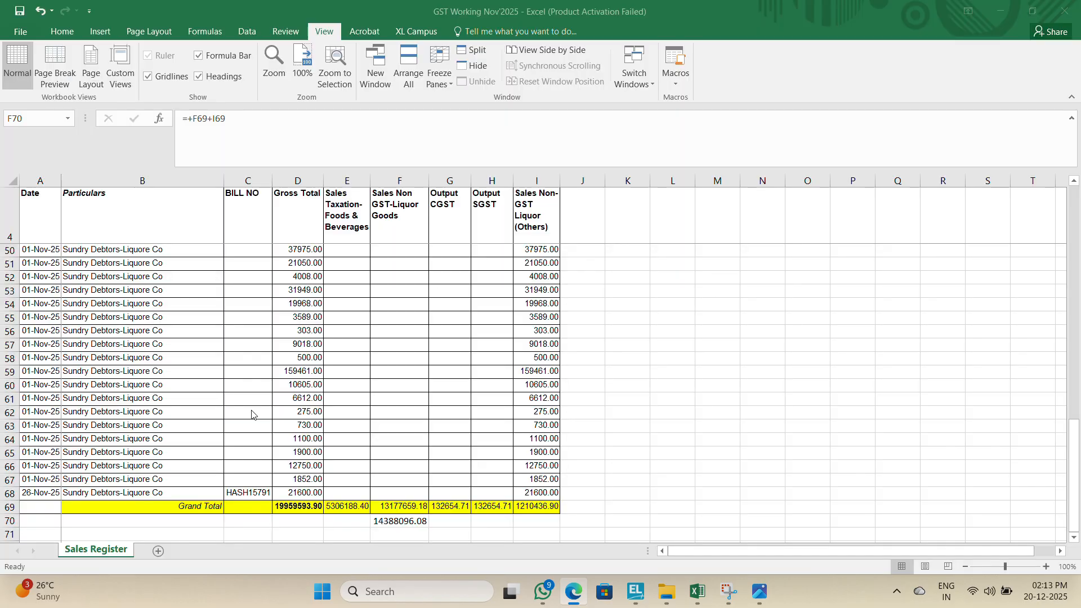
key(Up)
key(Left)
key(alt+Tab)
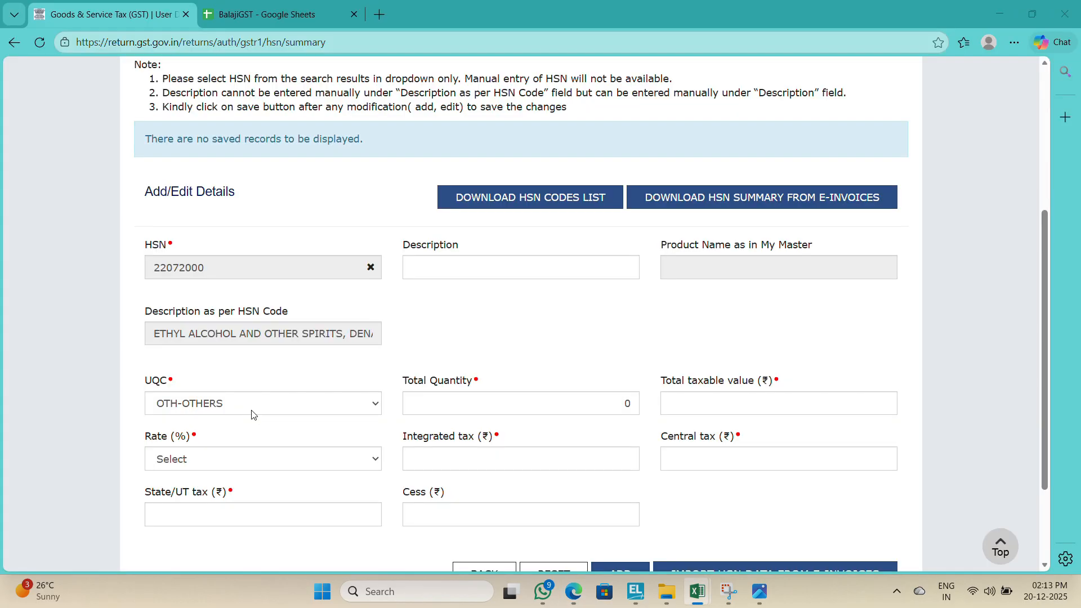
text(530)
key(alt+Tab)
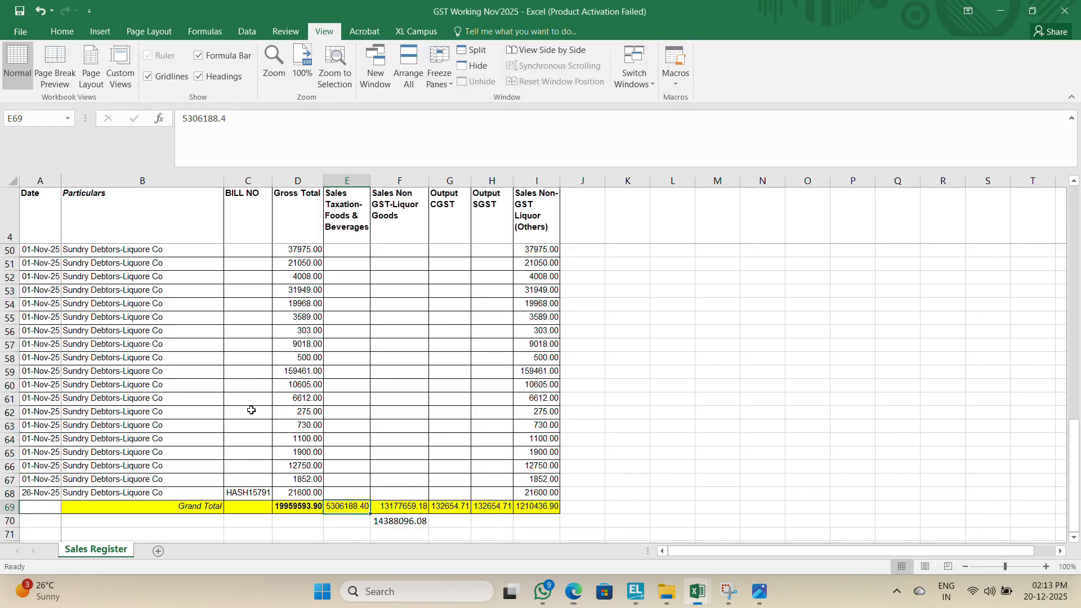
key(alt+Tab)
key(BackSpace)
key(BackSpace)
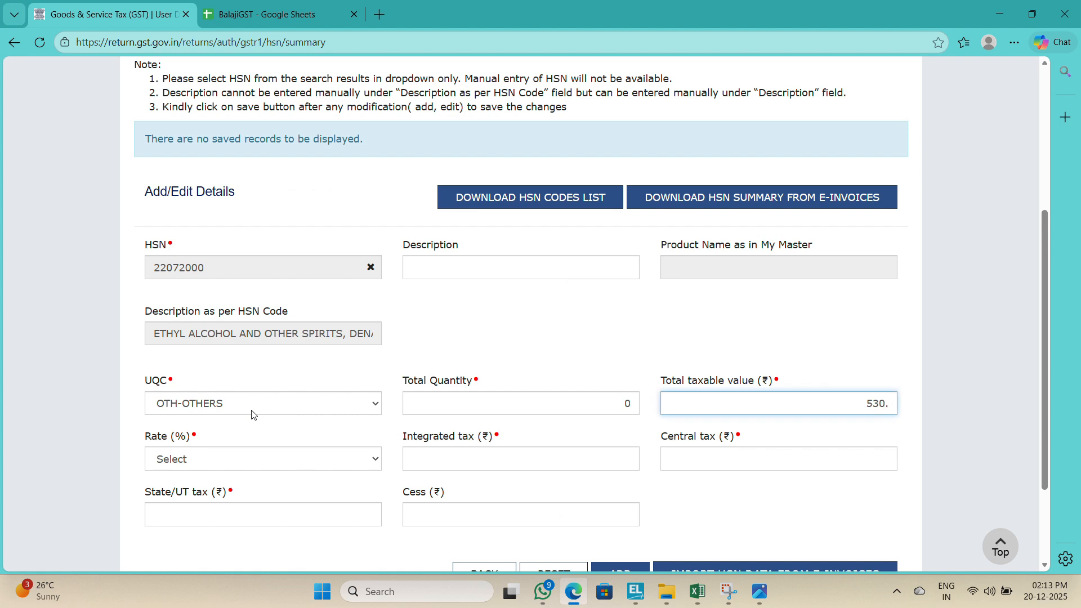
key(alt+Tab)
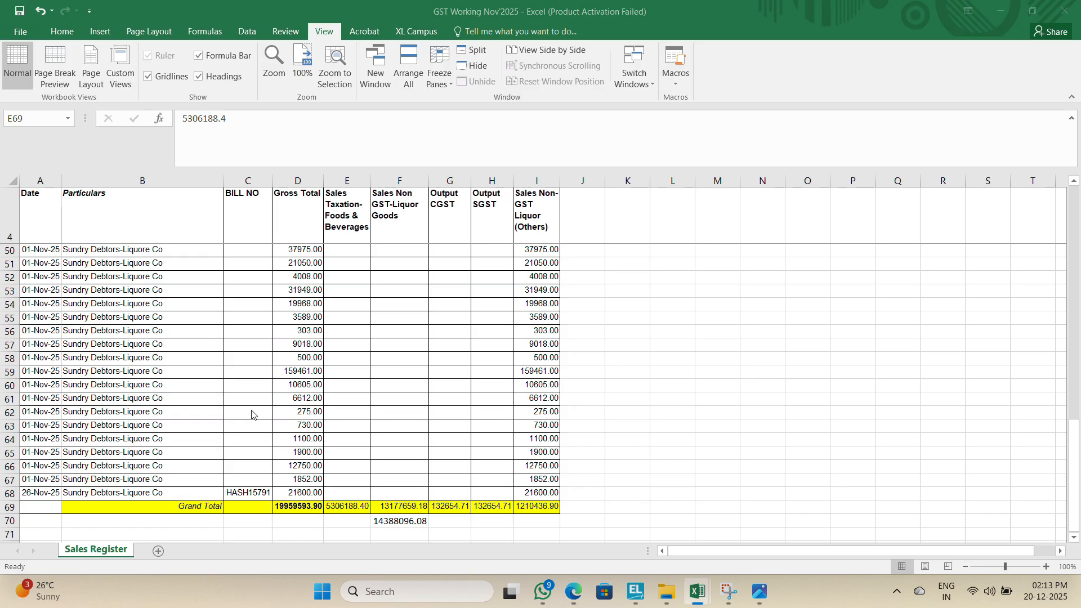
key(alt+Tab)
key(BackSpace)
key(BackSpace)
key(BackSpace)
text(8)
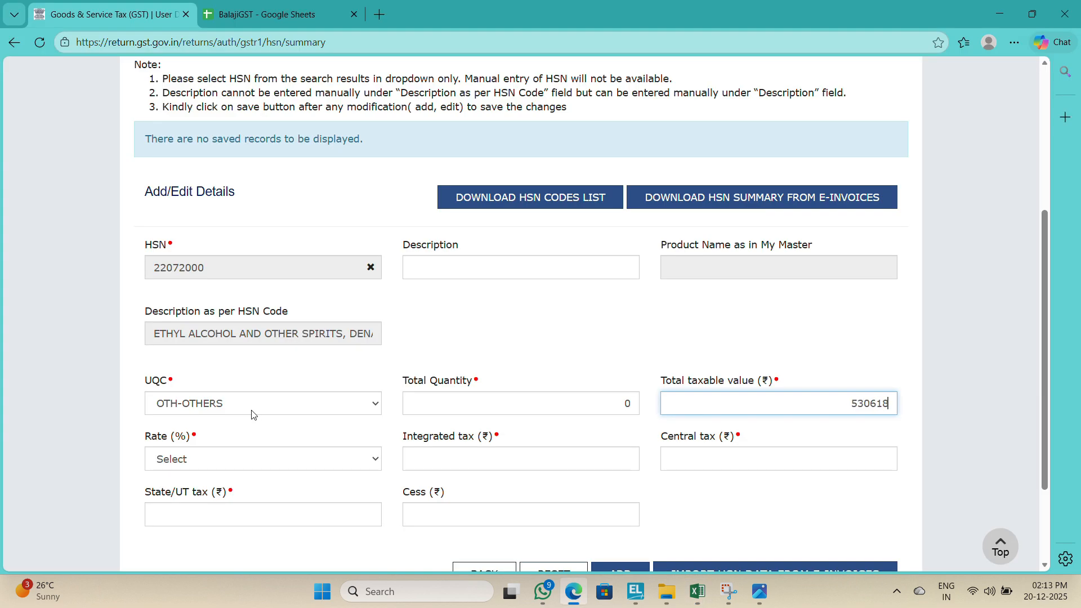
text(8.40)
key(Tab)
Step: Set the HSN entry's rate to 5% and move to the integrated tax field
key(5)
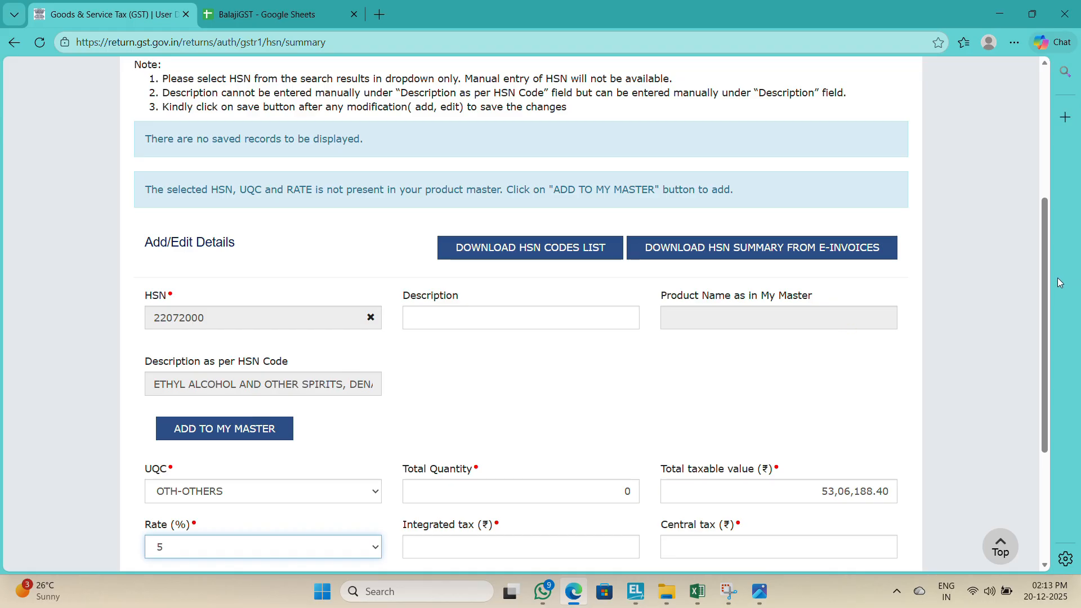
drag(1046, 299, 1042, 419)
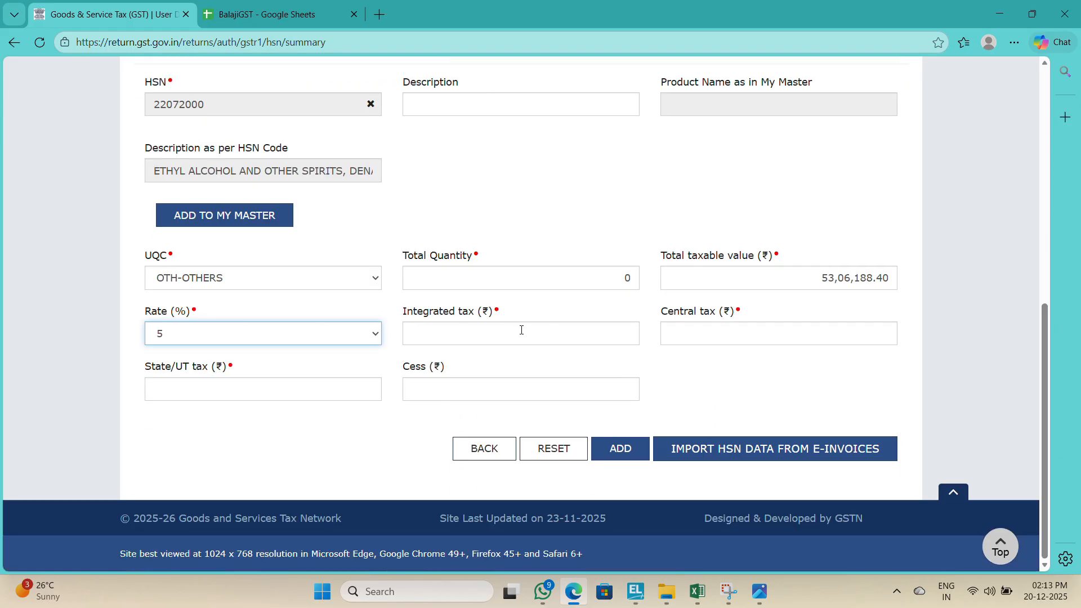
click(521, 330)
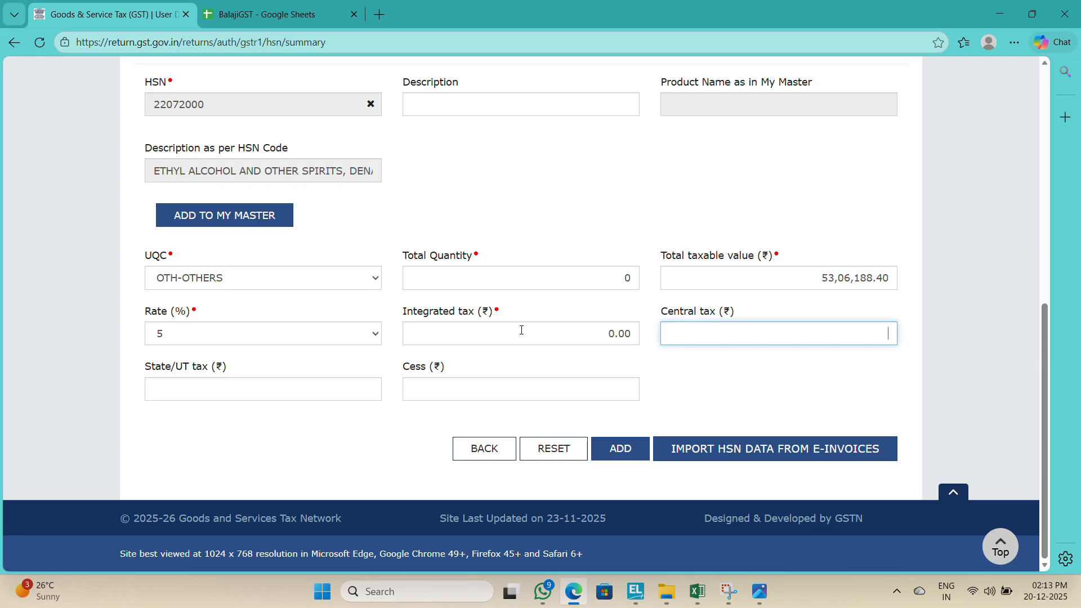
Step: Clear the total taxable value and move on to the State/UT tax field
drag(1045, 350, 1025, 140)
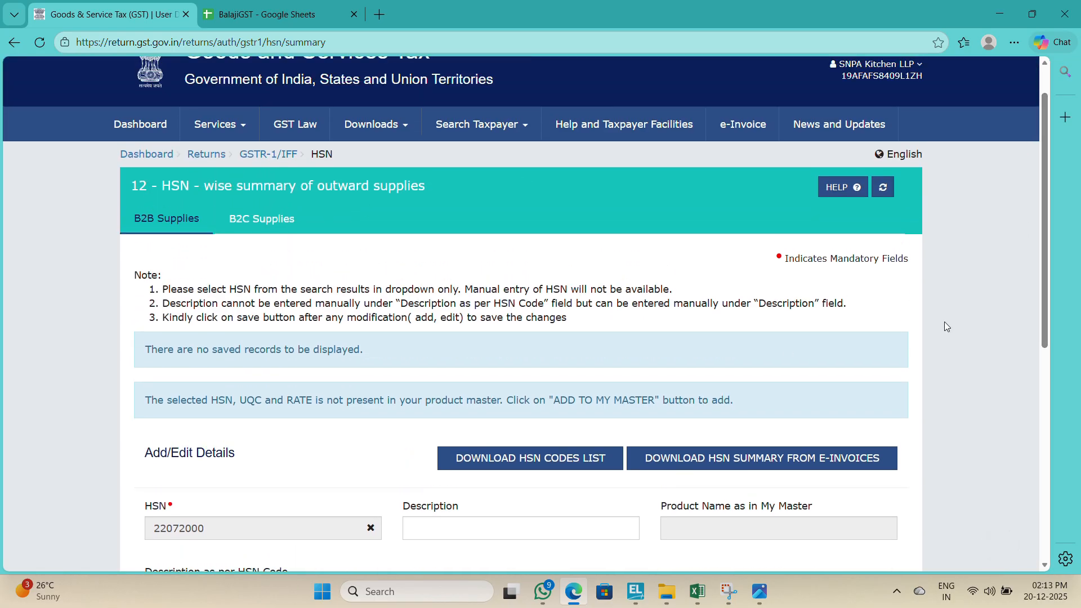
scroll(1042, 298, down, 8)
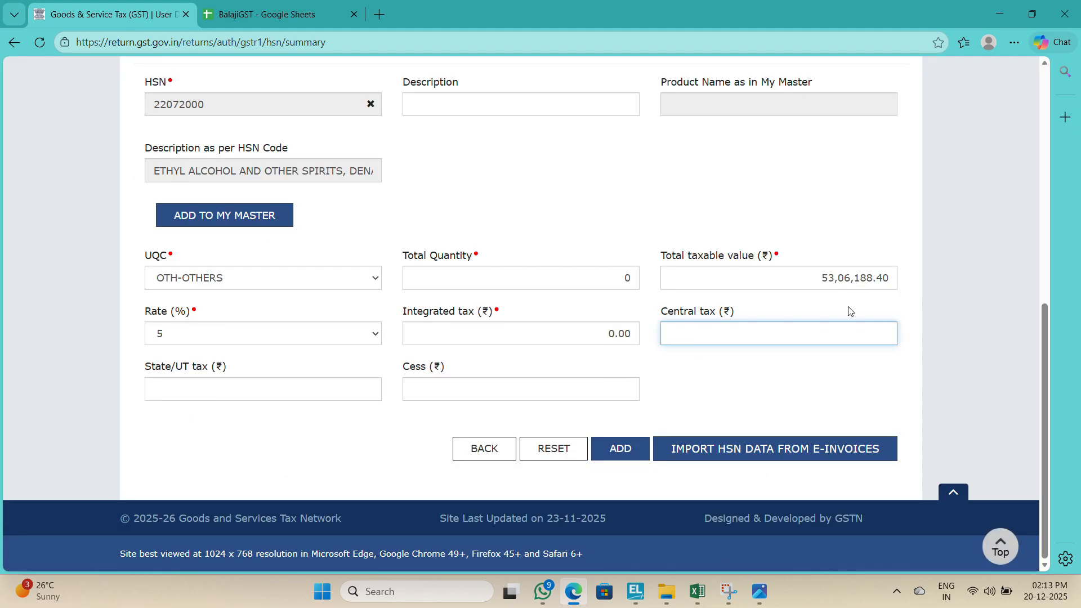
click(829, 279)
key(ctrl+a)
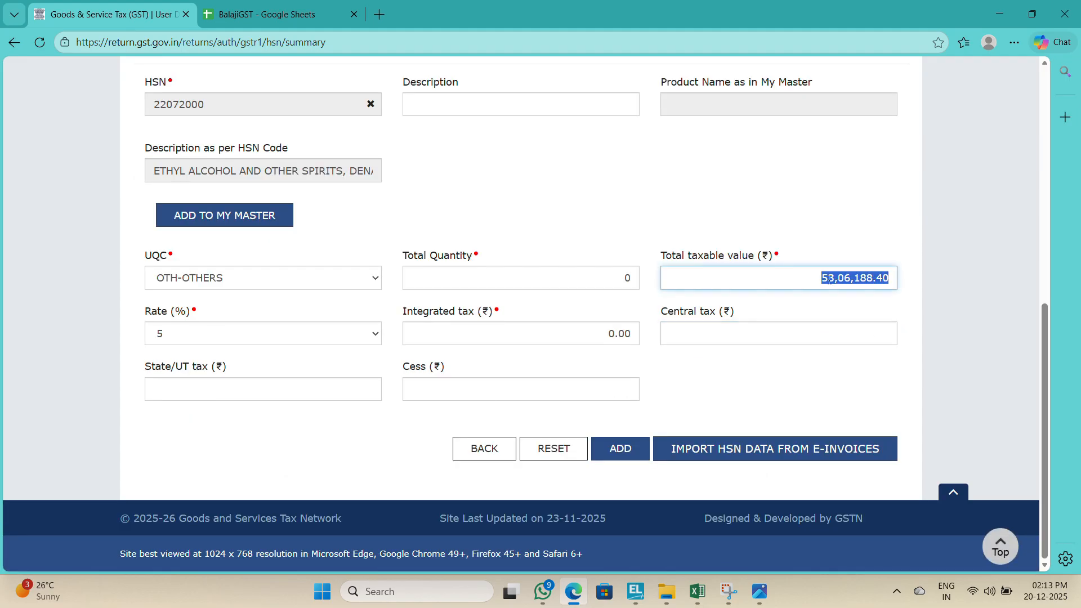
key(BackSpace)
key(Tab)
key(Tab)
key(Tab)
key(Tab)
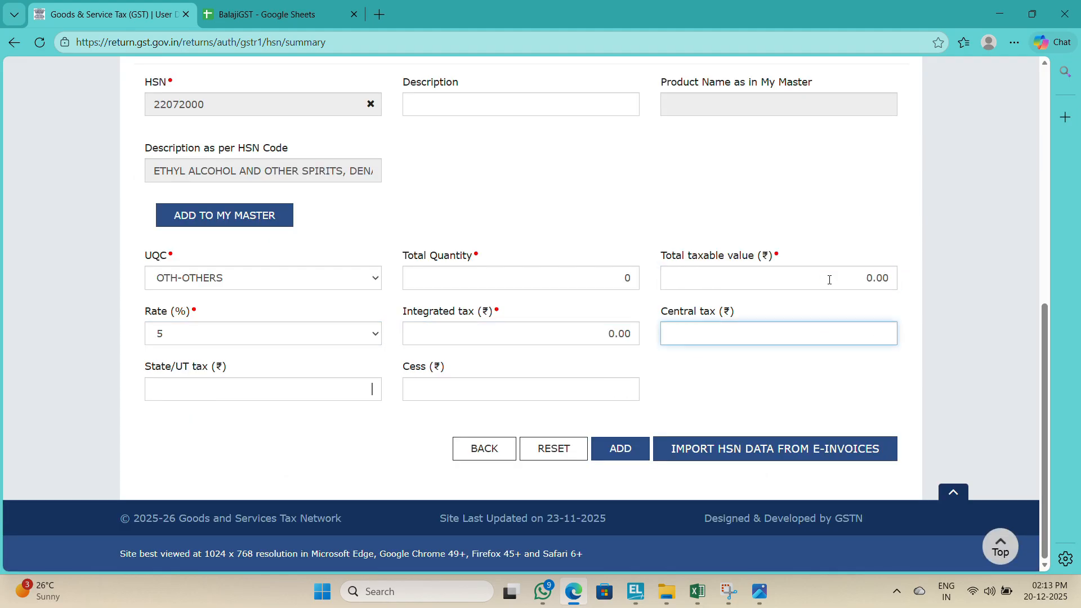
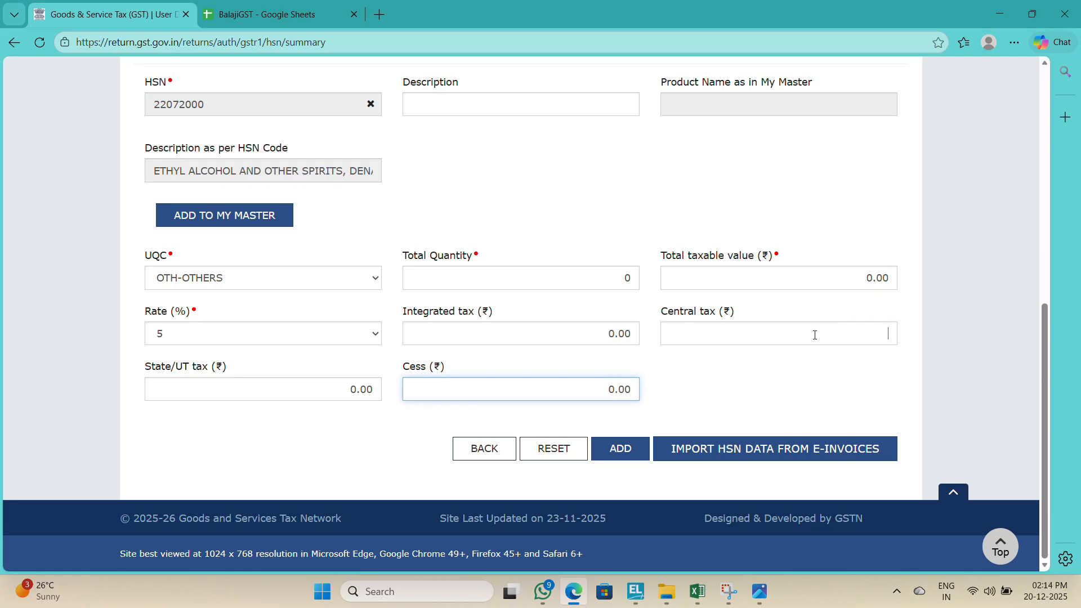
Step: Add the HSN 22072000 entry to the B2B Supplies list and save it
key(Tab)
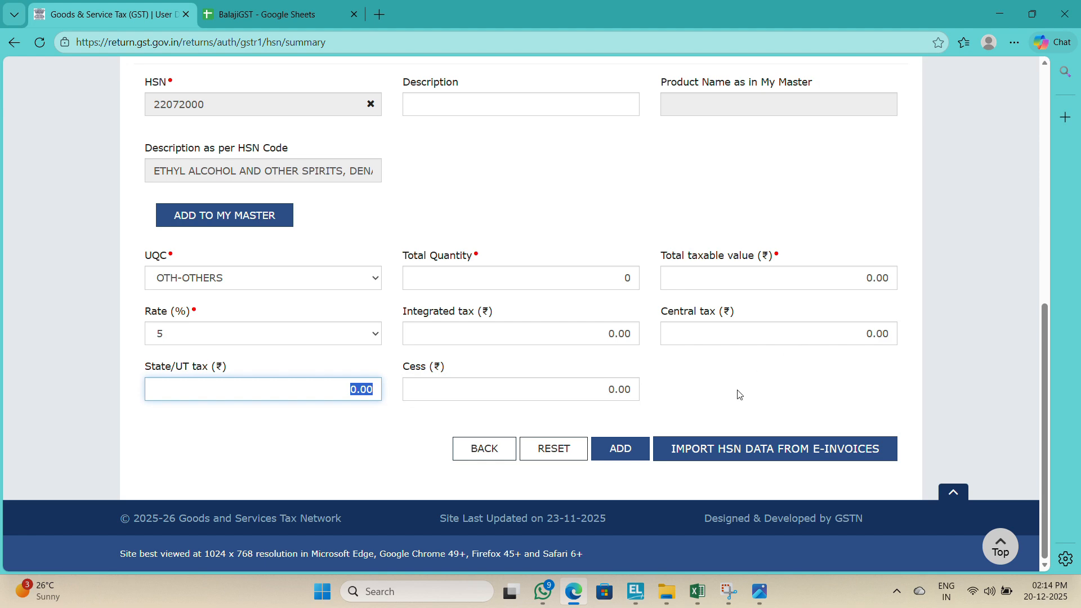
click(627, 451)
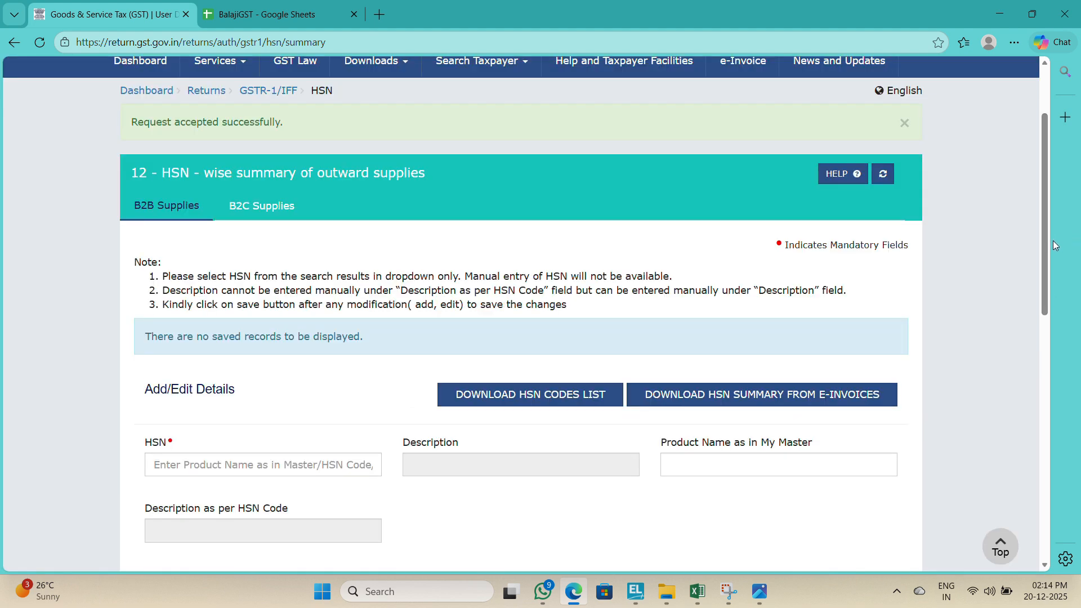
drag(1053, 241, 978, 531)
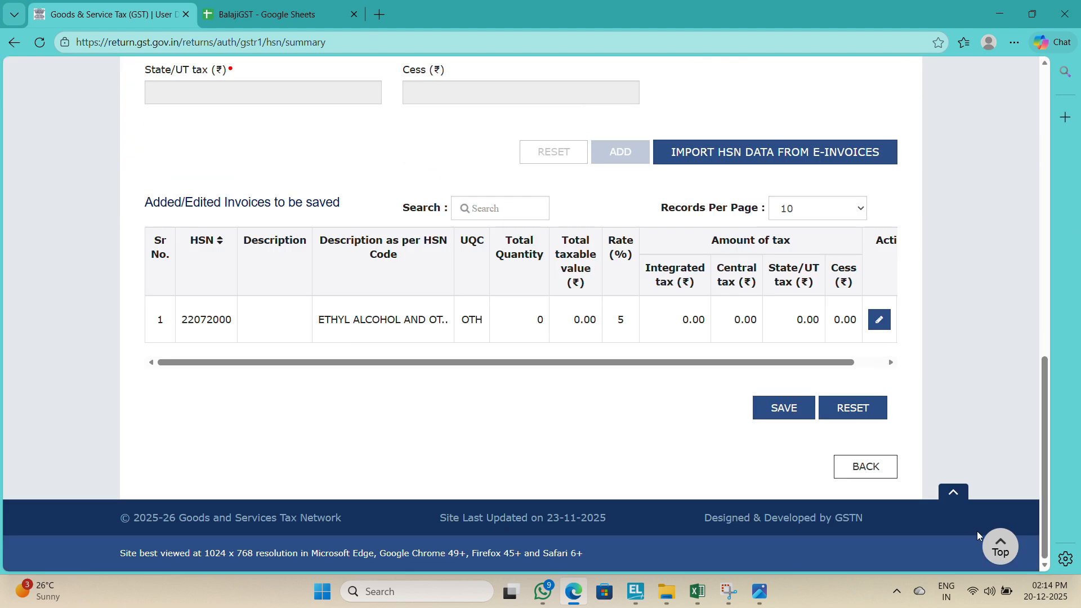
click(781, 410)
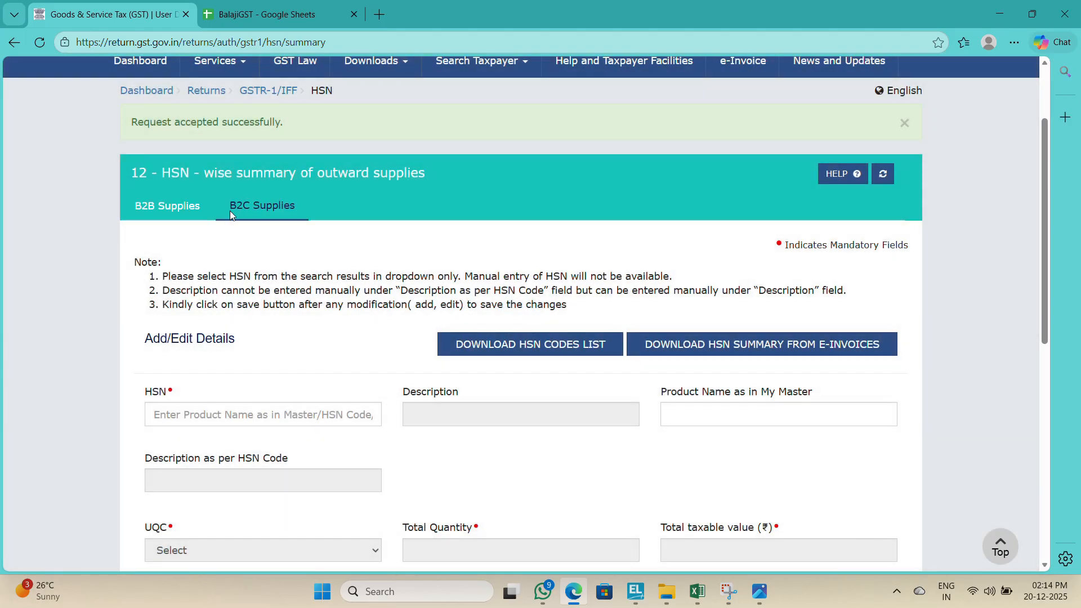
Step: Switch to B2C Supplies and pick HSN 22072000 from the suggestions
click(230, 210)
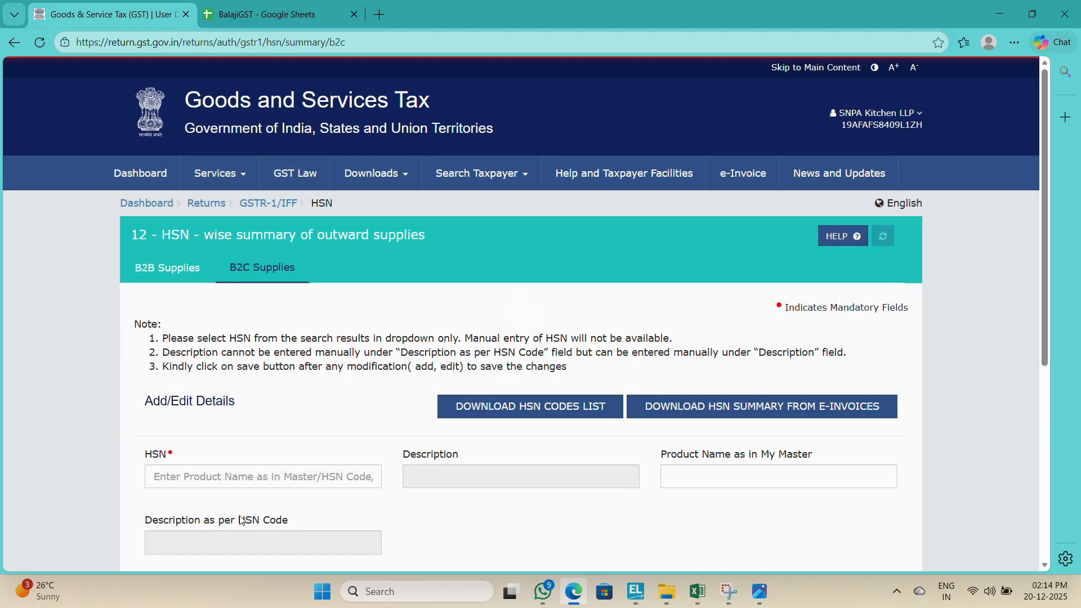
click(217, 476)
text(22072)
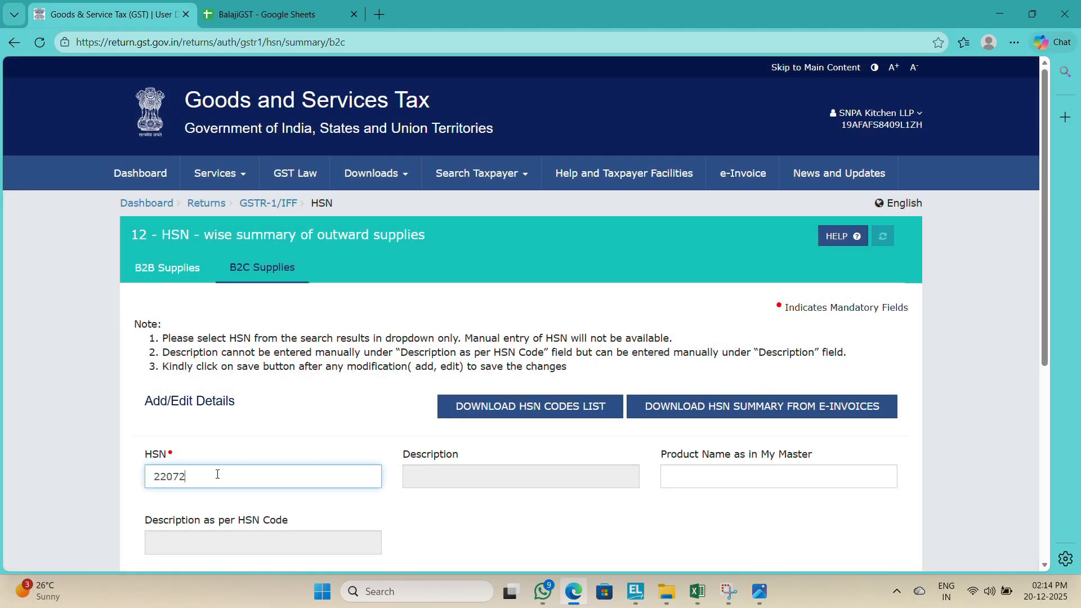
text(000)
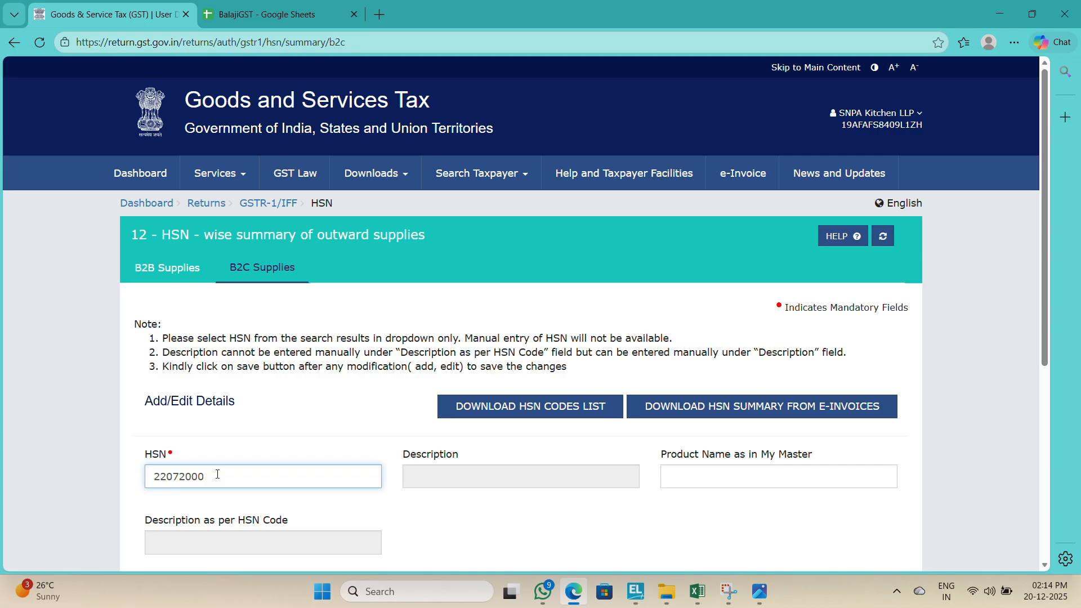
click(217, 509)
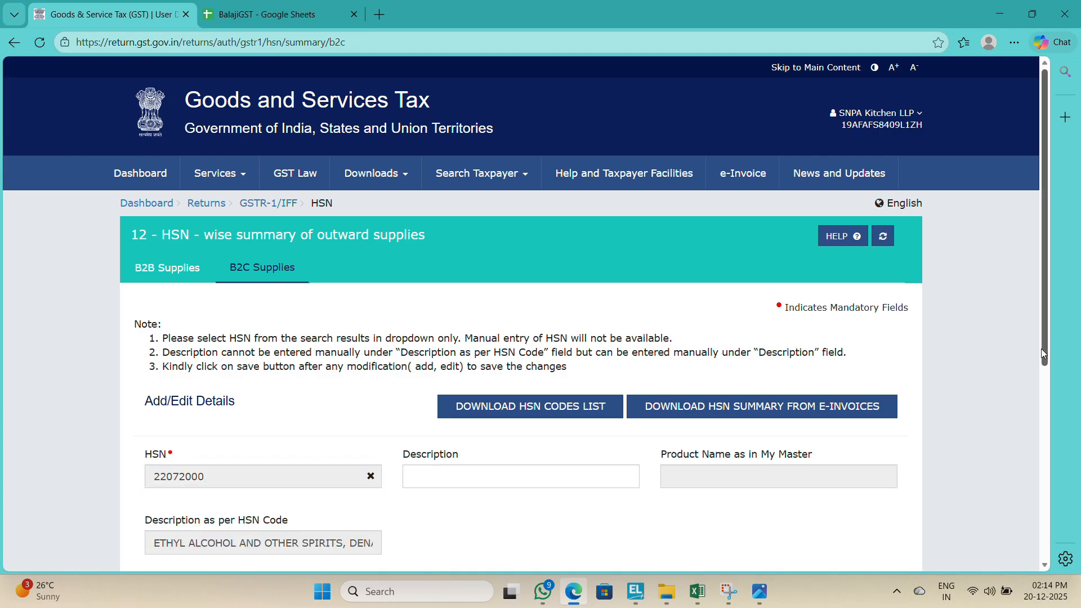
Step: Set the B2C HSN entry's UQC to OTH-OTHERS and total quantity to 0
drag(1041, 353, 1075, 527)
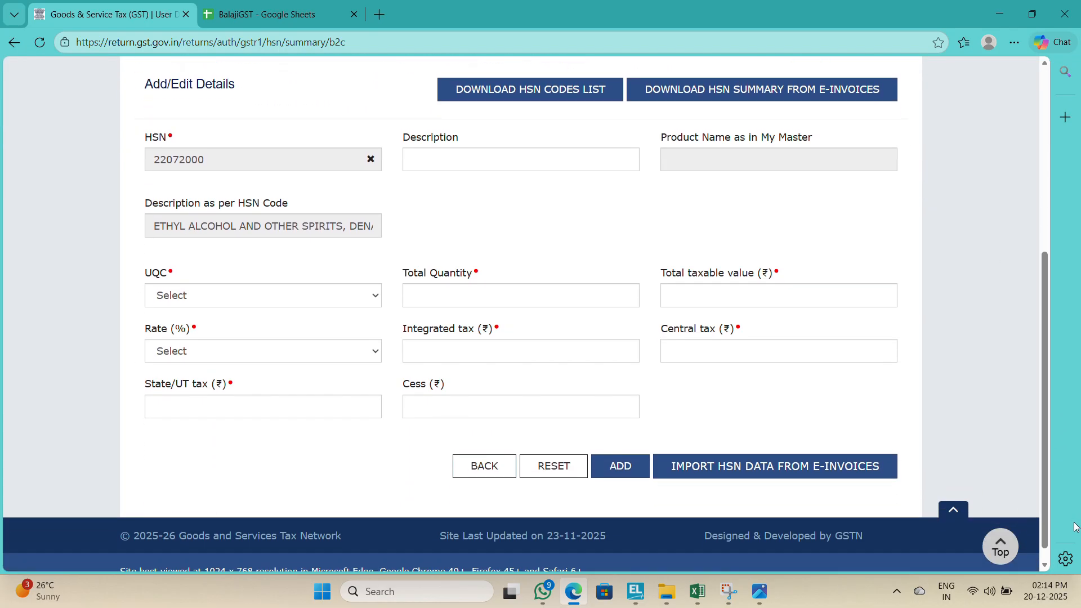
click(336, 299)
key(Down)
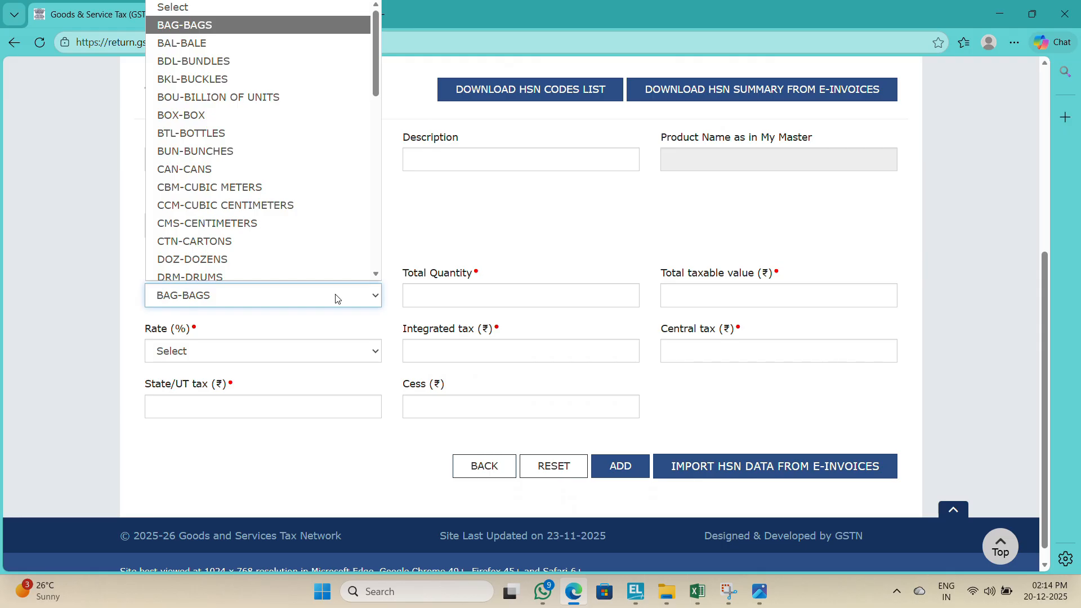
key(Down)
key(Down)
key(Down)
key(Down)
key(Down)
key(Down)
key(Down)
key(Down)
key(Down)
key(Down)
key(Down)
key(Down)
key(Down)
key(Down)
key(Down)
key(Down)
key(Down)
key(Down)
key(Down)
key(Down)
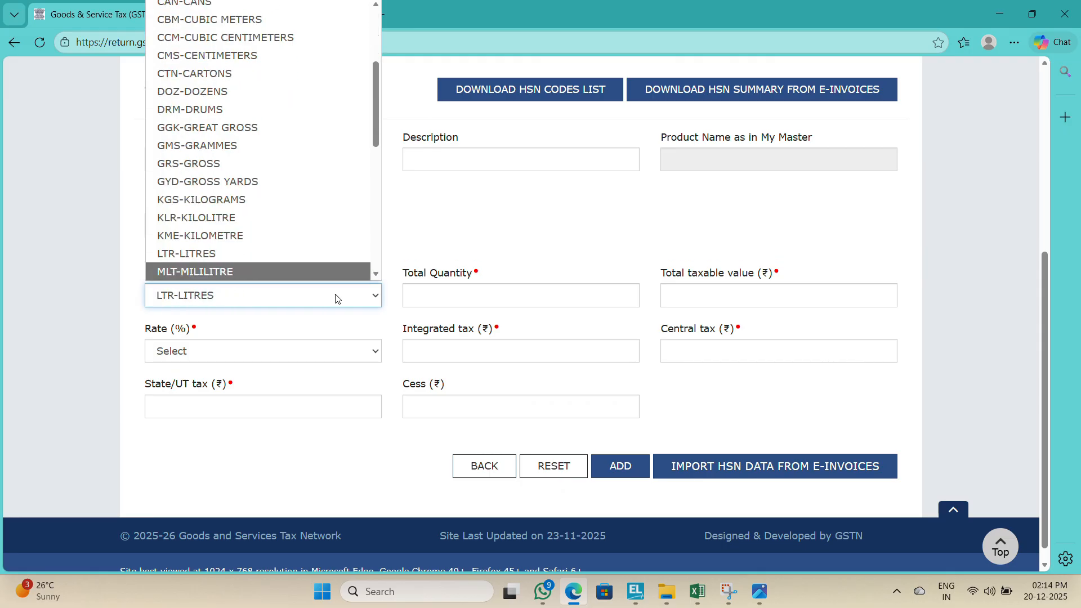
key(Down)
key(Down)
key(Down)
key(Down)
key(Down)
key(Down)
key(Down)
key(Down)
key(Down)
key(Down)
key(Down)
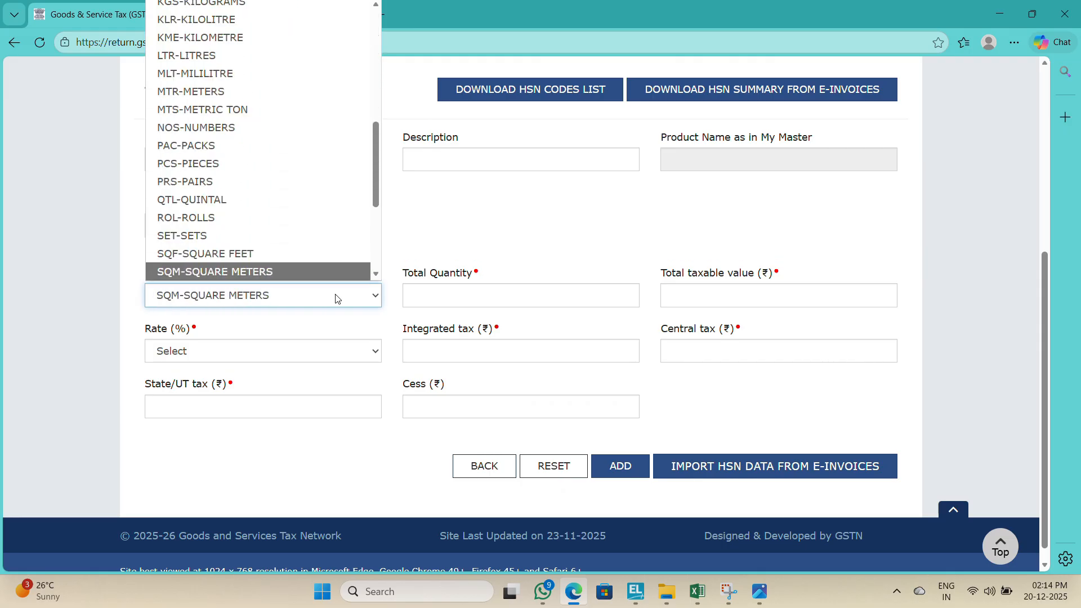
key(Down)
key(Down)
key(Down)
key(Down)
key(Down)
key(Down)
key(Down)
key(Down)
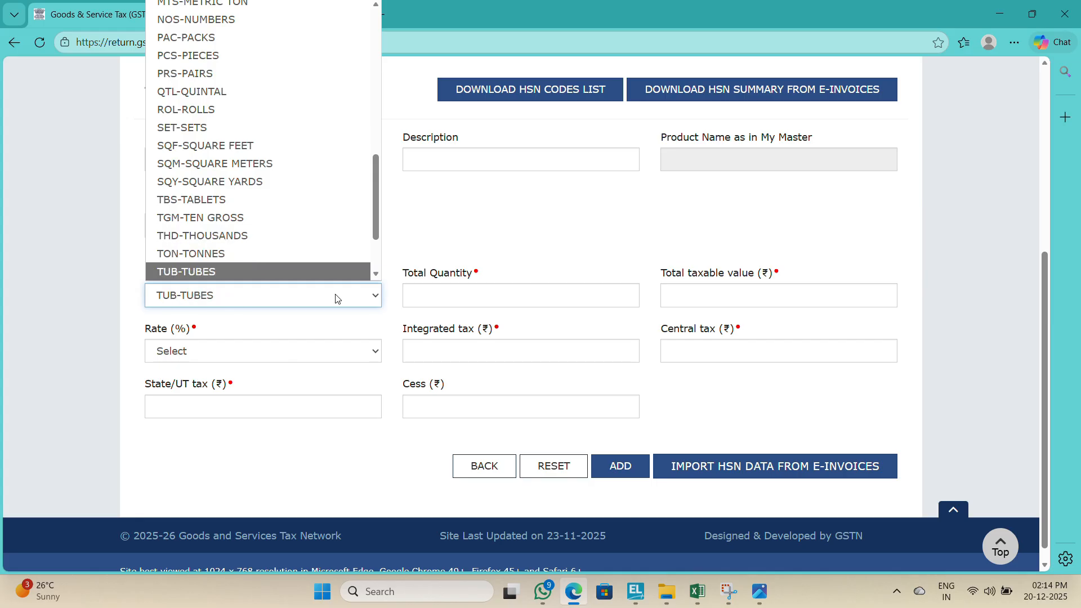
key(Down)
key(Down)
key(Down)
key(Up)
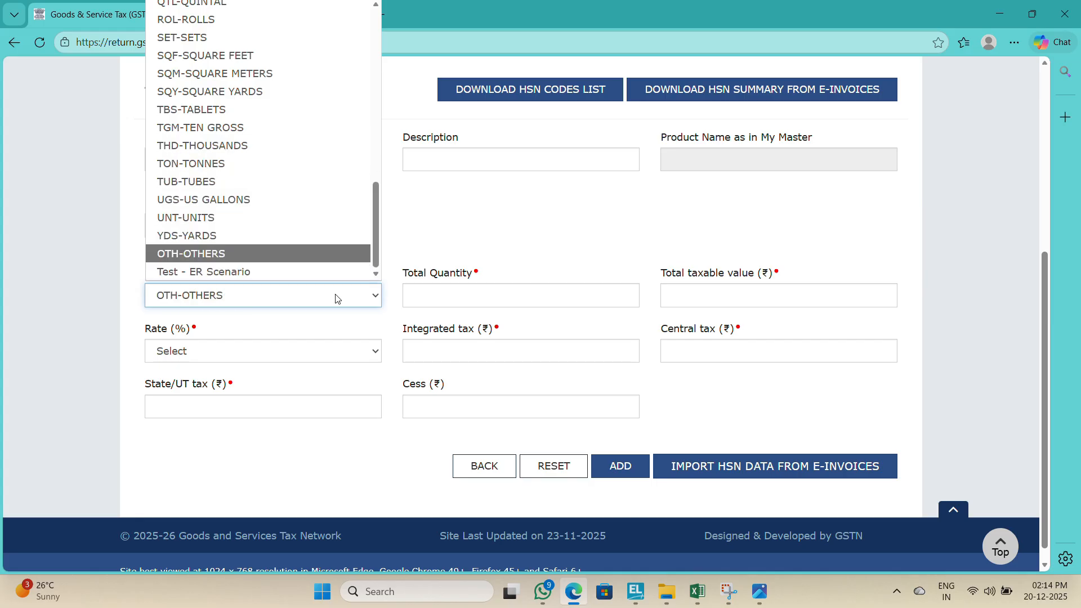
key(Return)
key(Tab)
text(0)
key(Tab)
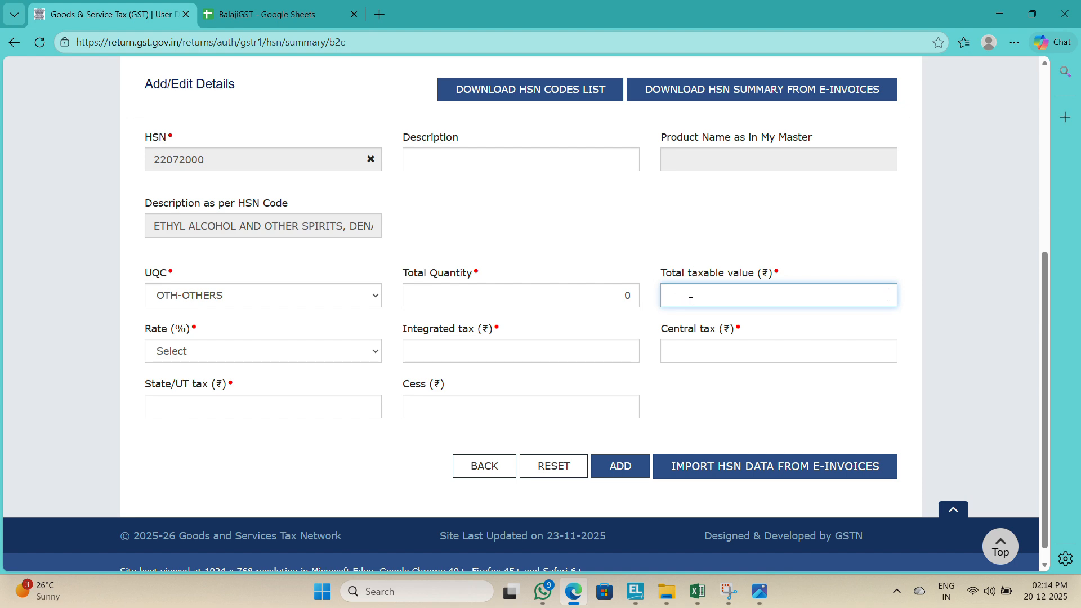
Step: Enter the Sales Taxation-Foods & Beverages grand total from the Excel register, 5306188.40, as the total taxable value
key(alt+Tab)
key(alt+Tab)
text(5306)
key(alt+Tab)
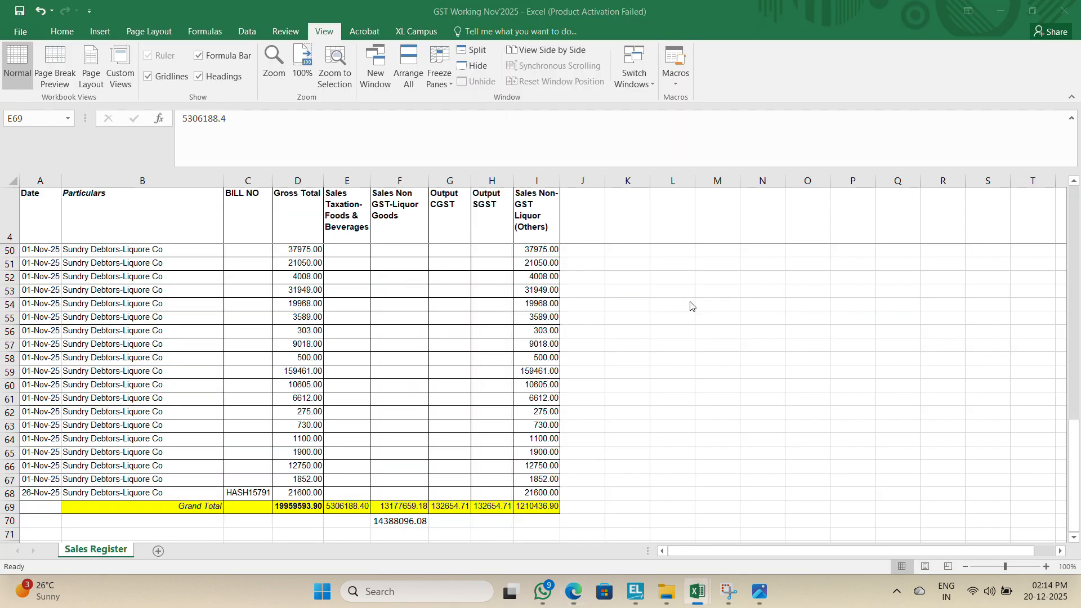
key(alt+Tab)
text(.)
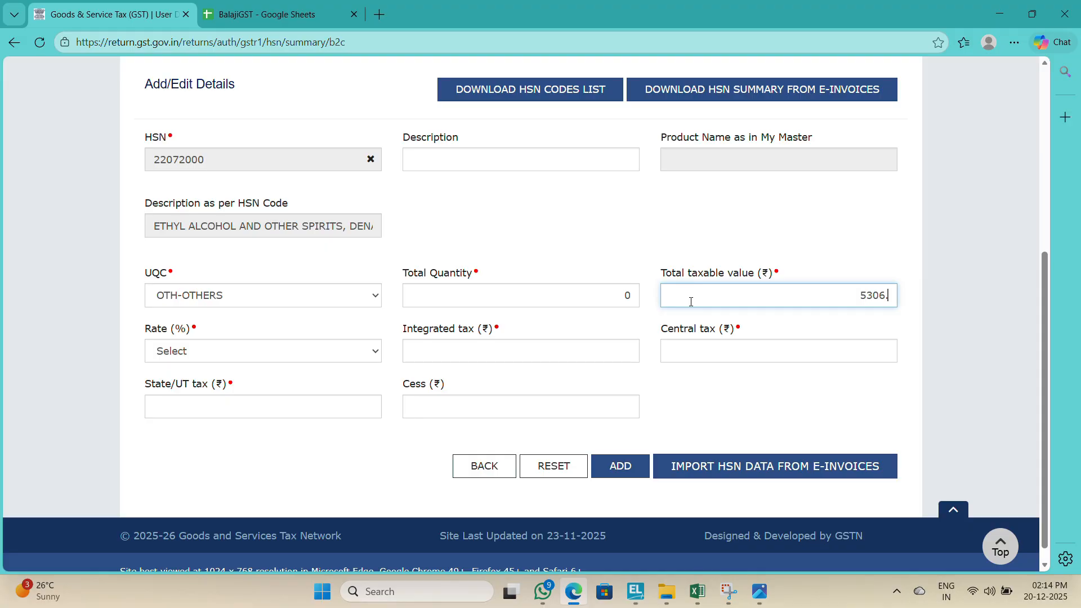
text(188.40)
key(Tab)
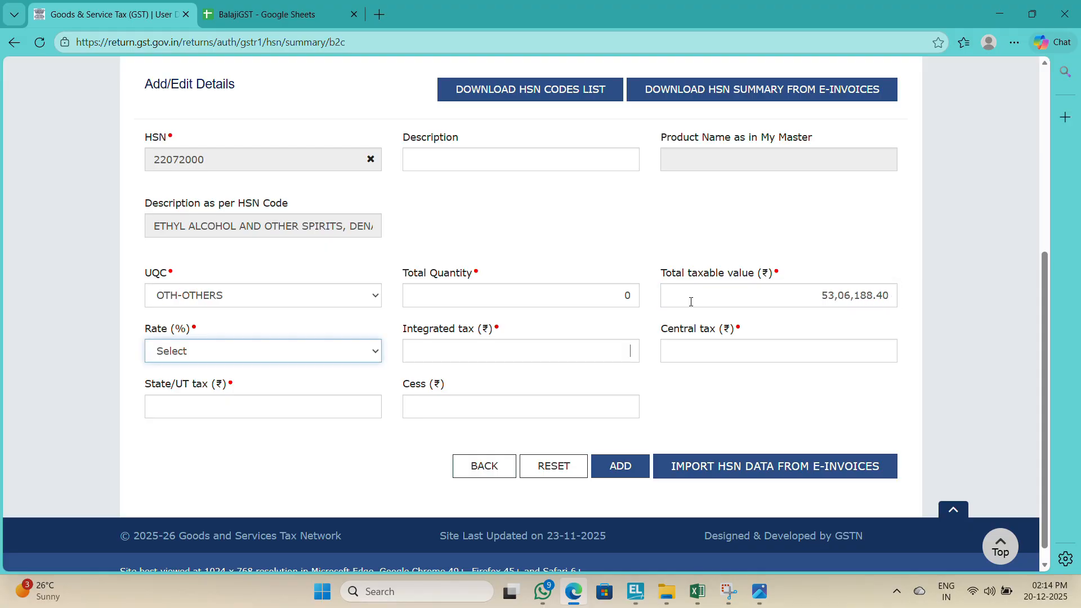
Step: Set the B2C HSN entry's rate to 5% and move to the integrated tax field
key(Tab)
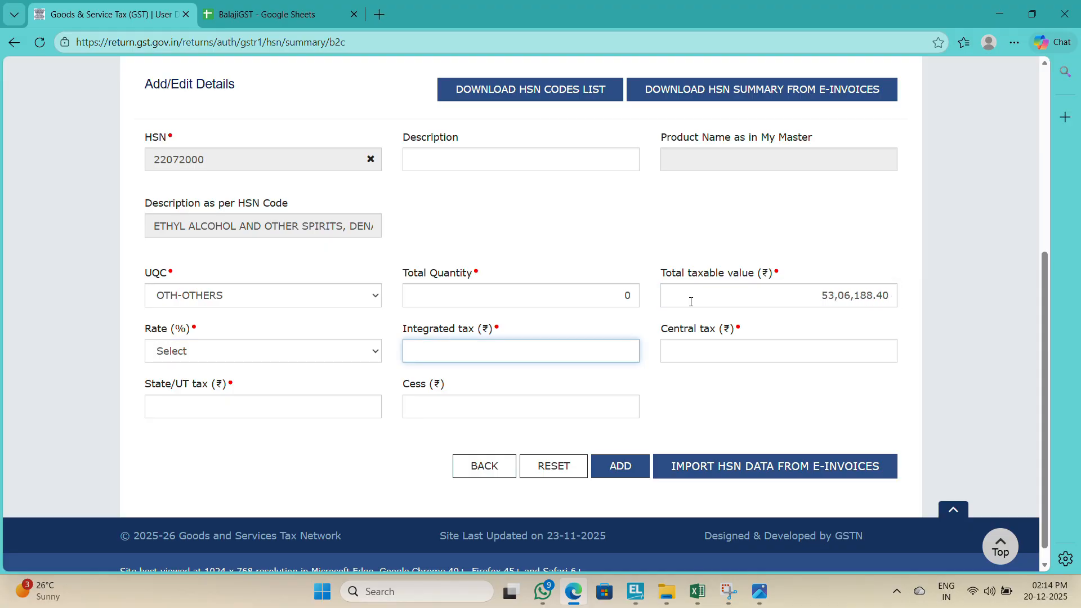
click(319, 355)
key(5)
key(Return)
key(Tab)
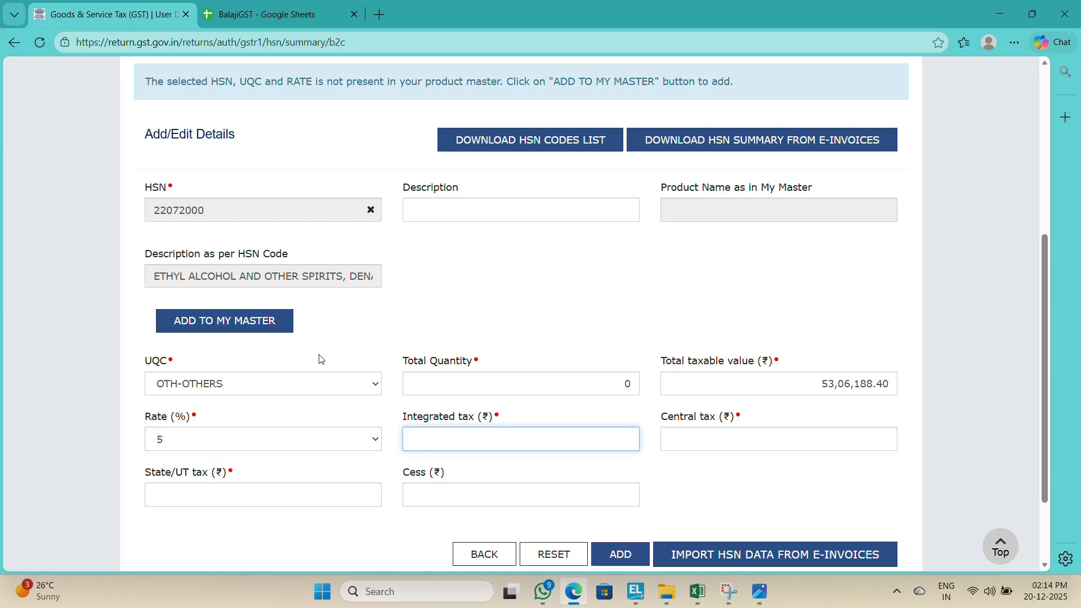
Step: Enter 13177659.18 from the Excel register as both the central tax and the State/UT tax
key(alt+Tab)
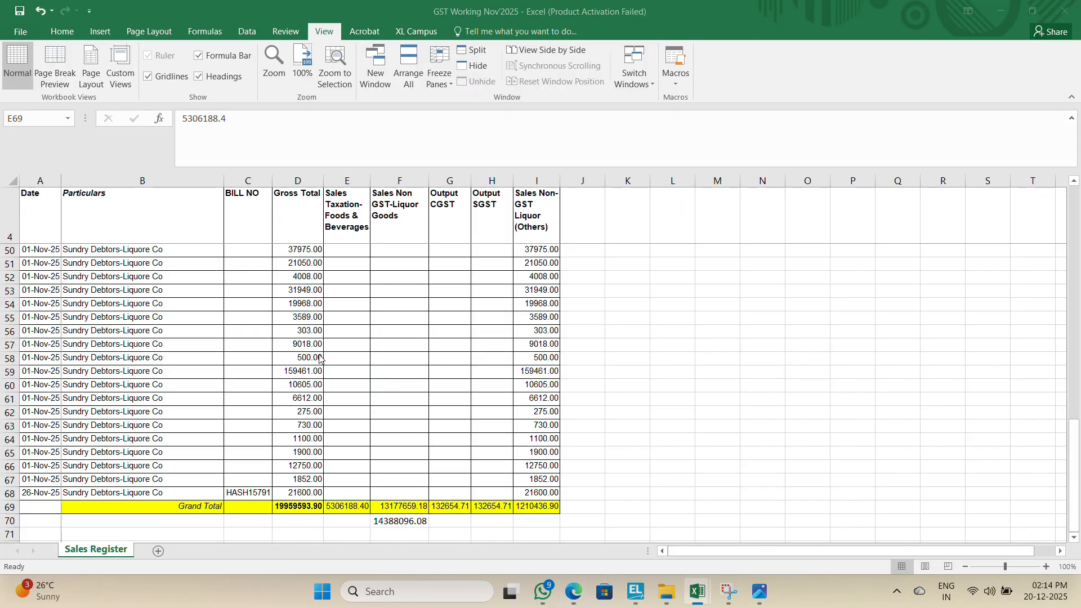
key(alt+Tab)
key(Tab)
text(13177)
key(alt+Tab)
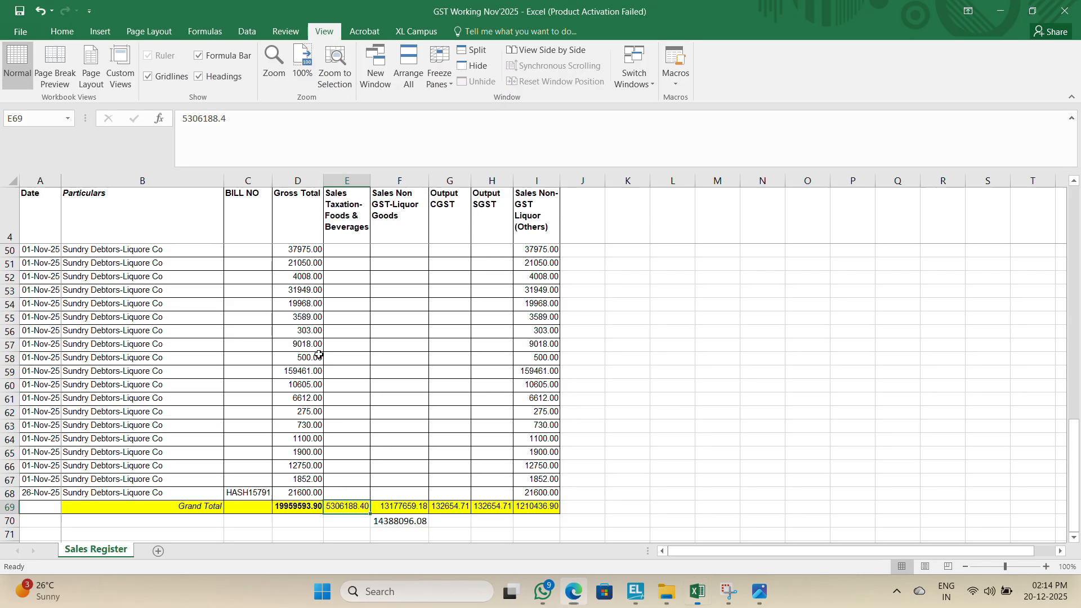
key(alt+Tab)
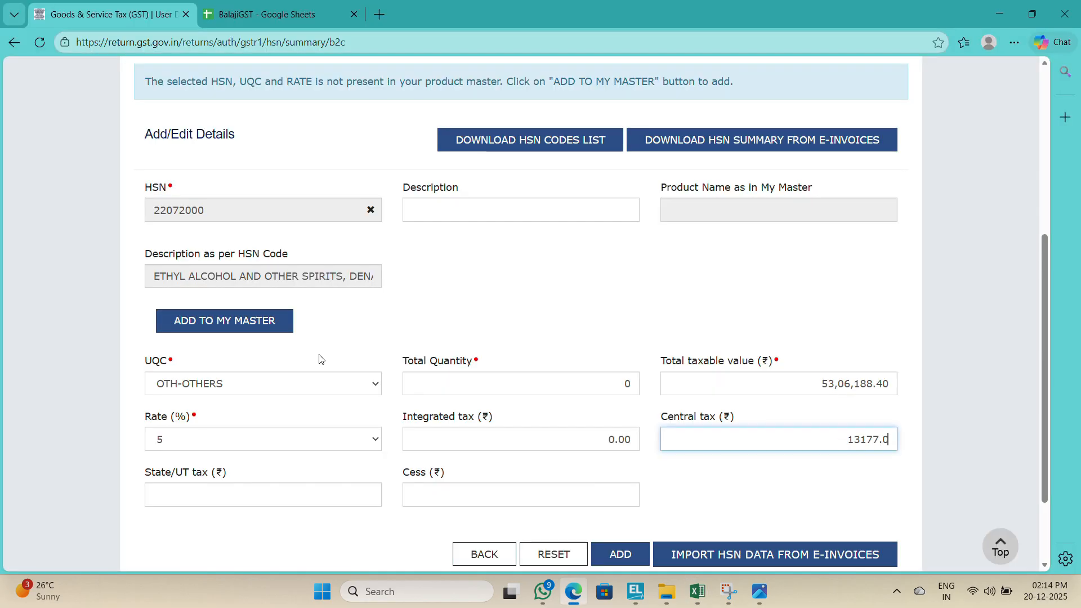
text(659.18)
key(Tab)
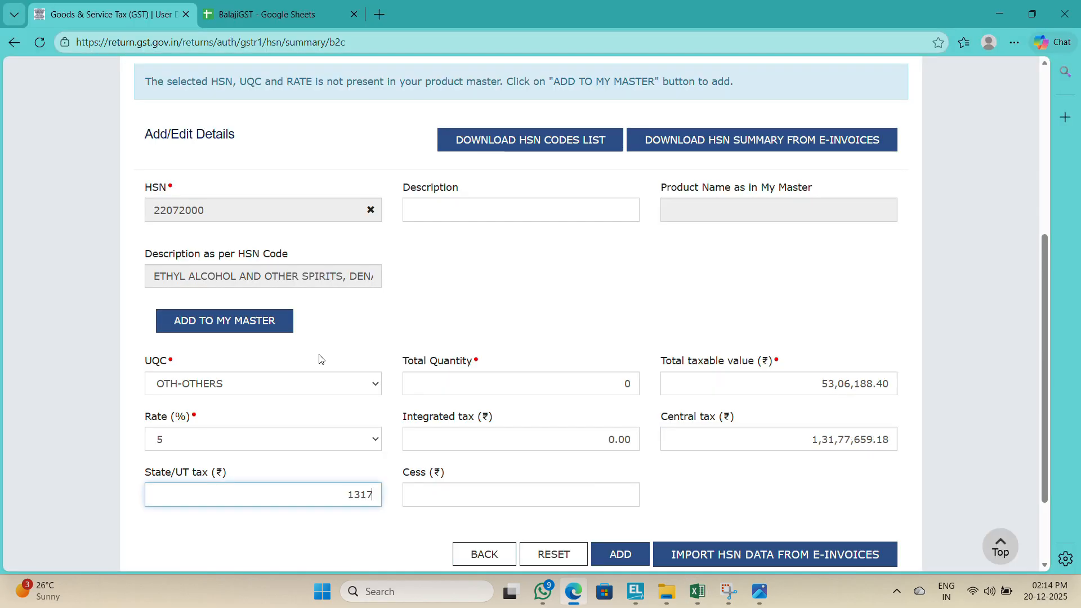
text(13177659.18)
key(Tab)
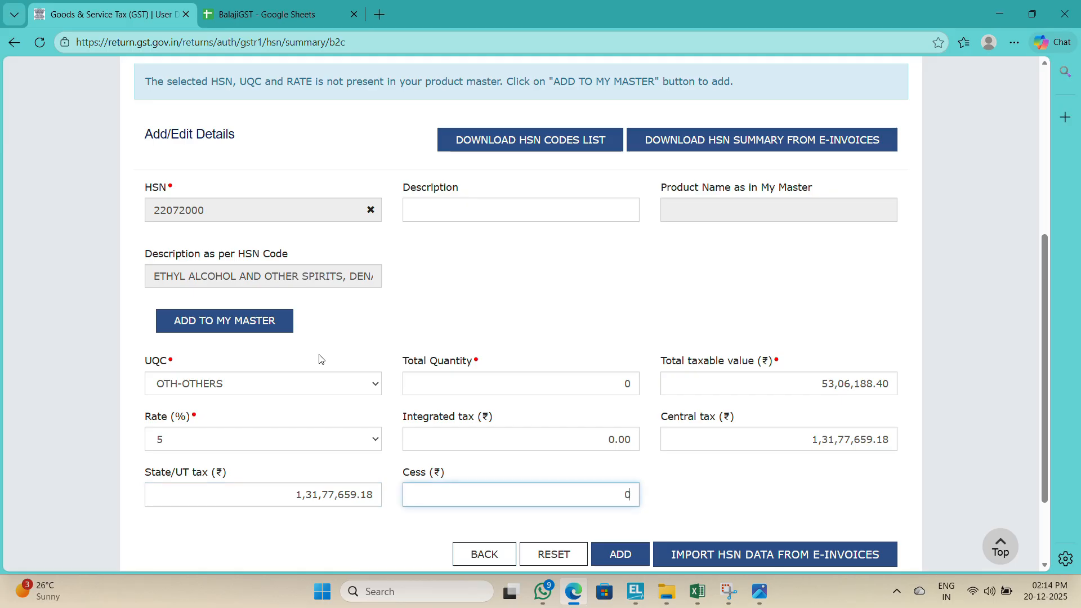
Step: Set the central tax to 132654.71, the Output CGST grand total in G69 of the Excel register
key(alt+Tab)
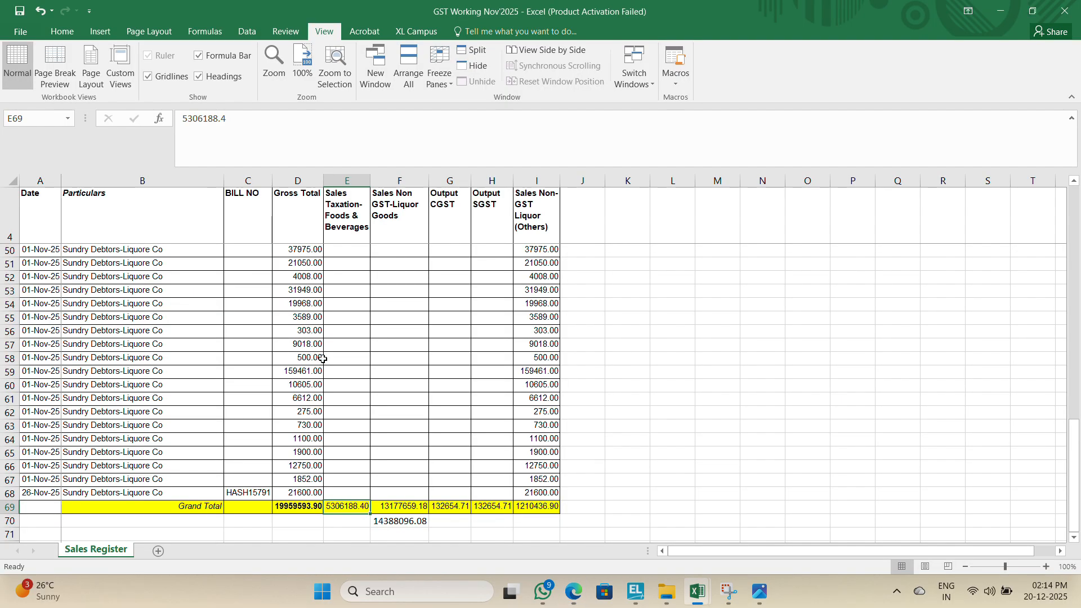
click(446, 510)
key(alt+Tab)
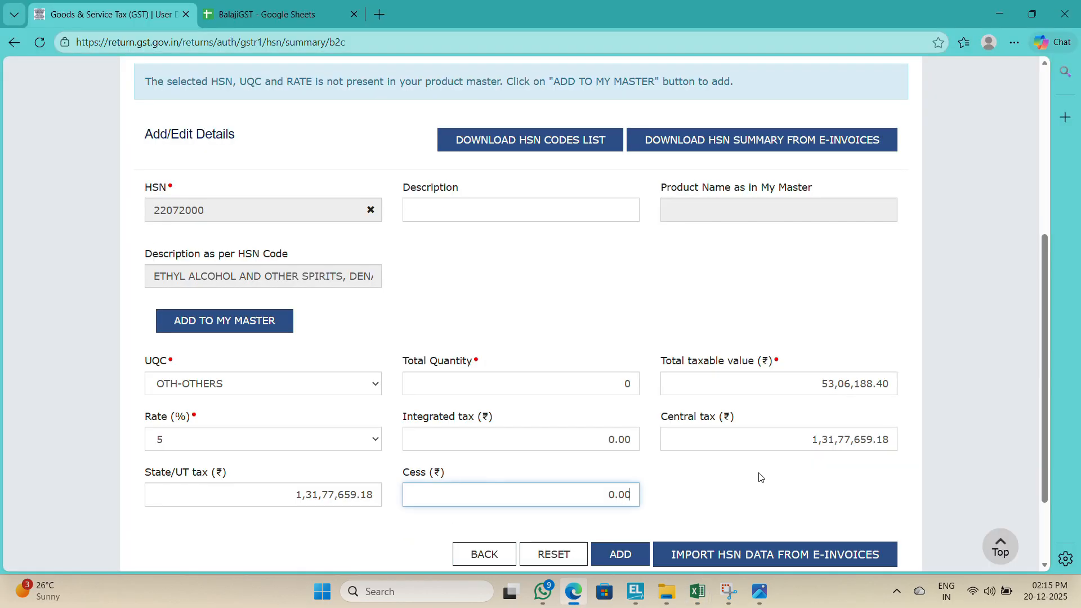
double_click(799, 450)
key(alt+Tab)
key(alt+Tab)
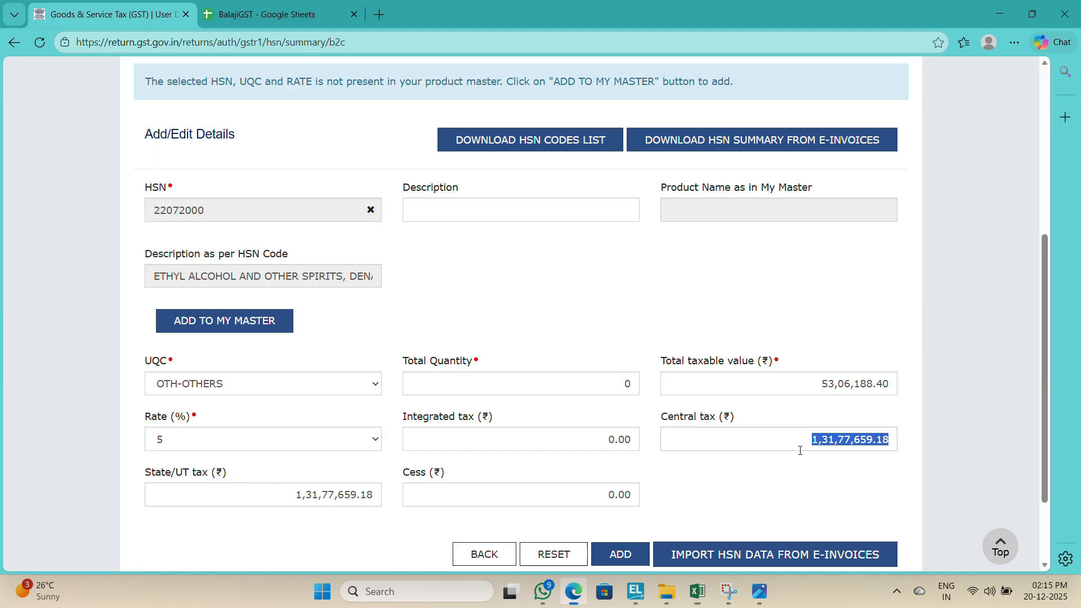
text(1326)
key(alt+Tab)
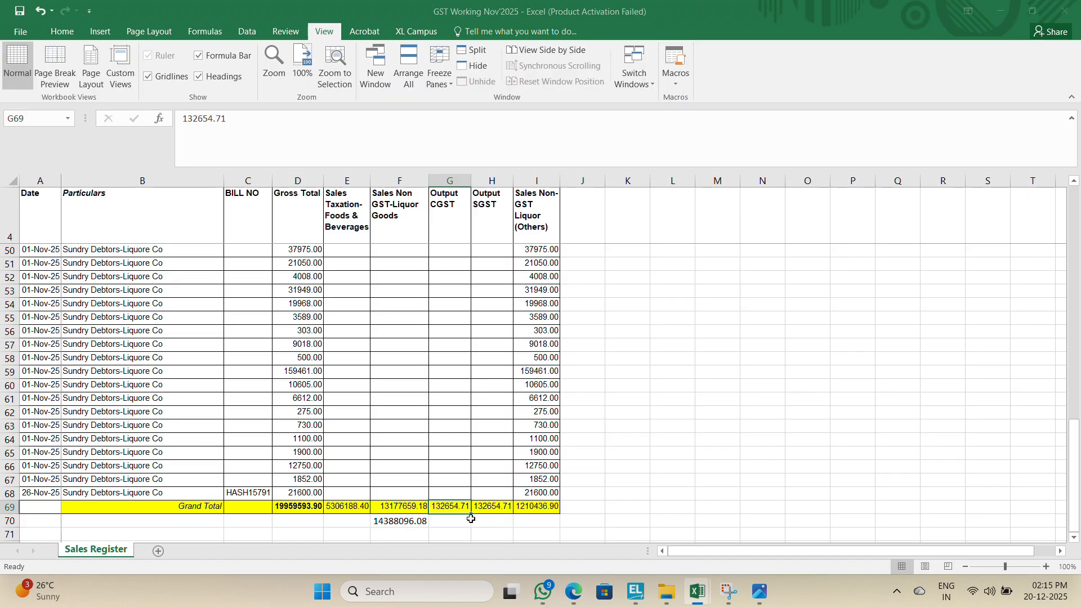
key(alt+Tab)
key(BackSpace)
key(BackSpace)
key(BackSpace)
text(54.71)
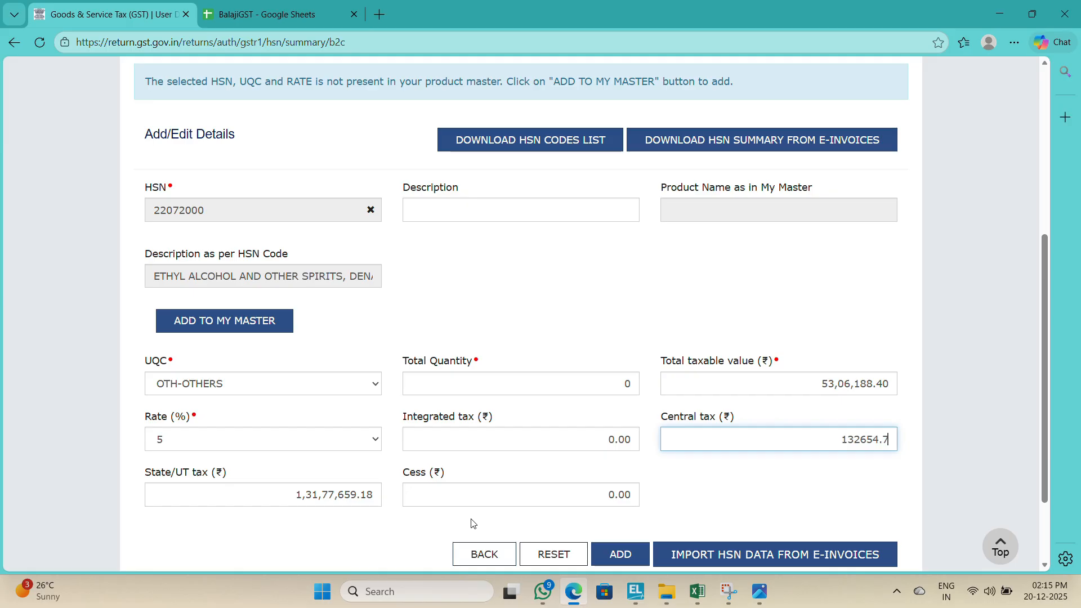
Step: Set the State/UT tax to 1,32,654.71 and add the B2C HSN entry
key(Tab)
text(1,)
text(32,654)
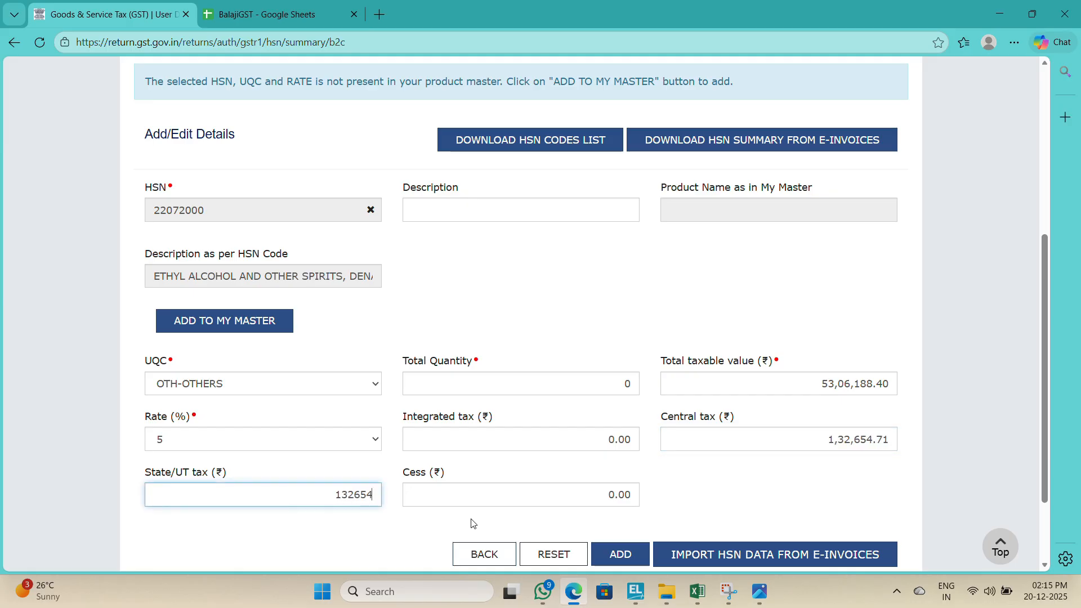
text(.71)
key(Tab)
key(Tab)
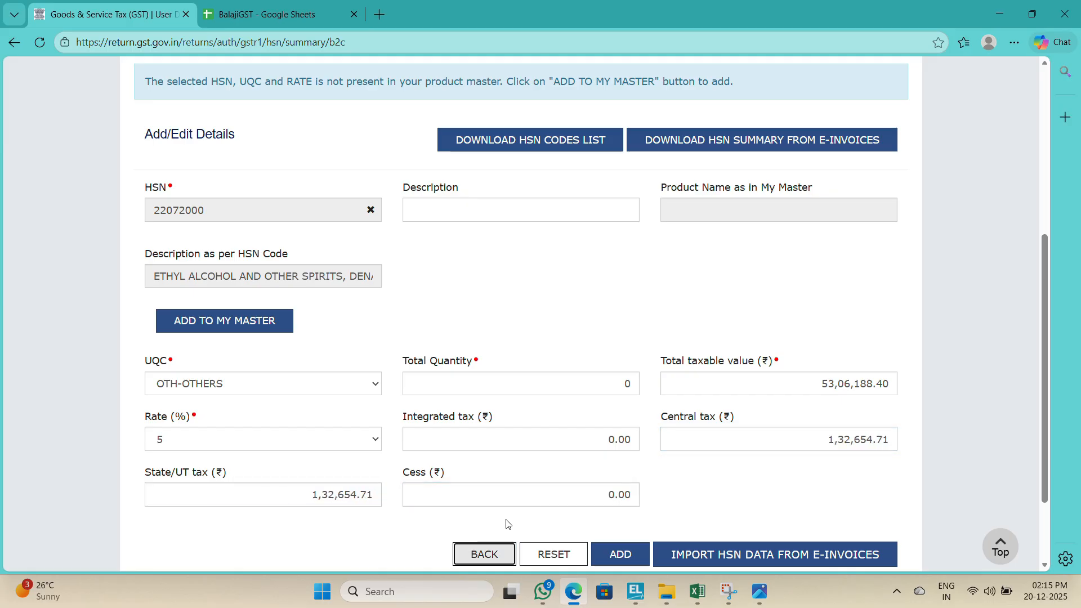
click(631, 557)
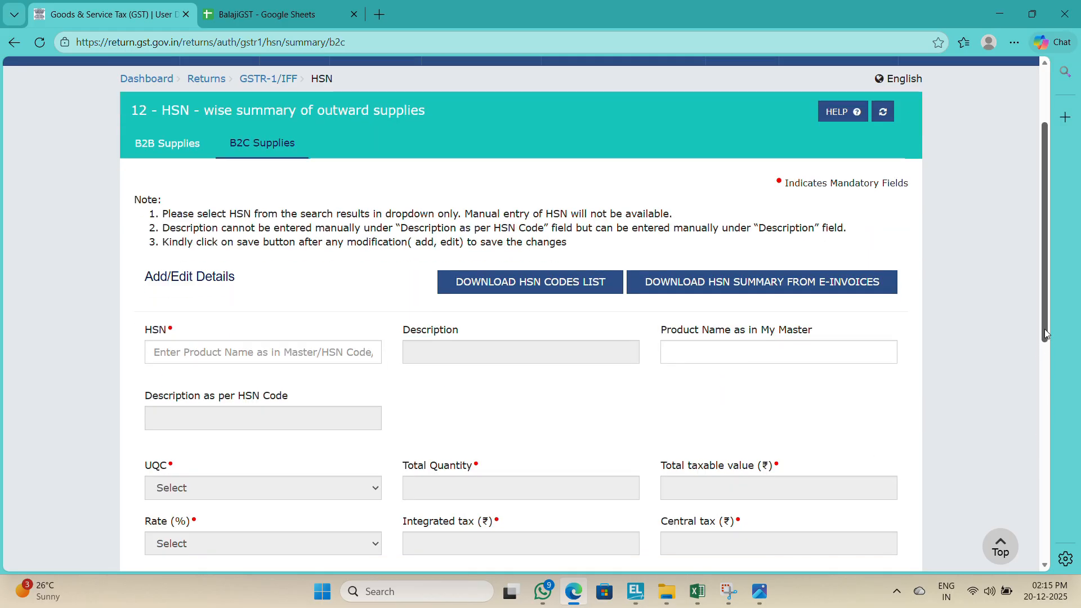
Step: Switch to Tally Prime and review the sales voucher's ledger lines
drag(1045, 329, 1042, 382)
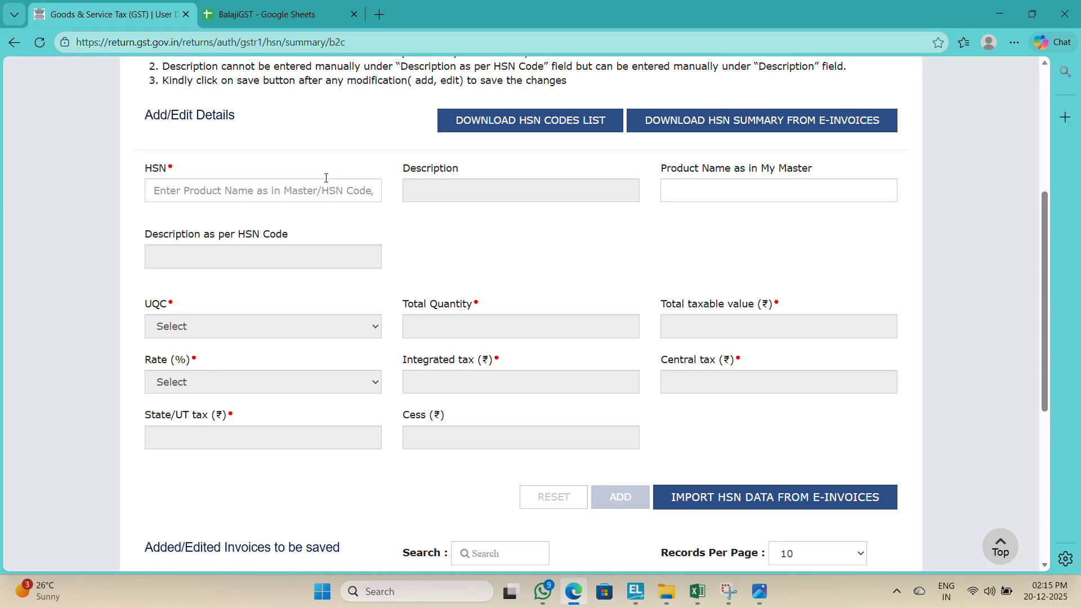
key(alt+Tab)
key(Down)
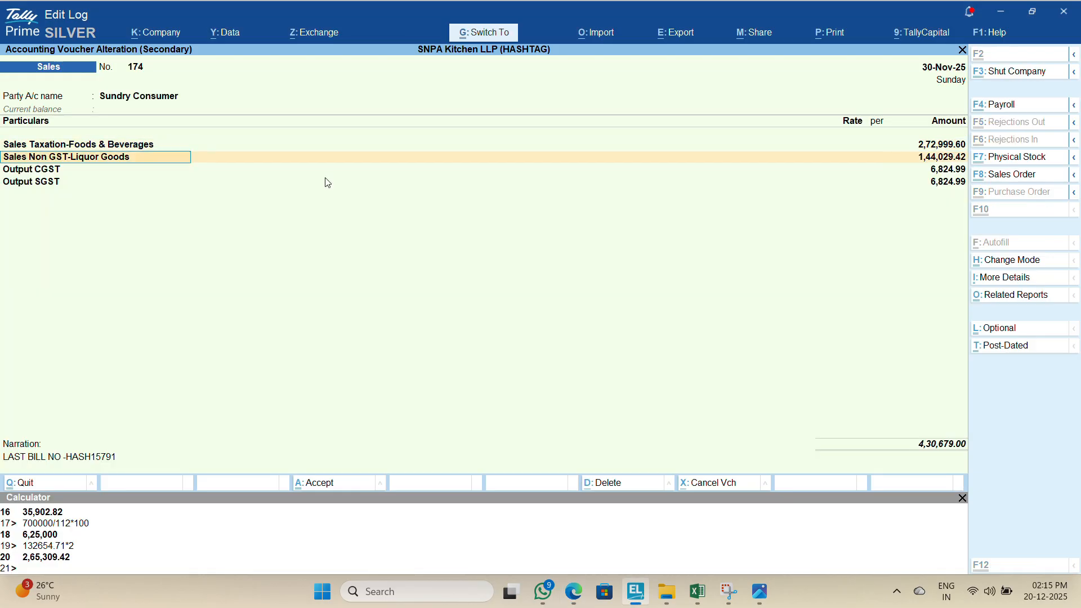
Step: Check the liquor sales ledger's HSN code in Tally Prime and pick HSN 22087011 (Liqueurs) for a new B2C HSN entry
key(ctrl+Return)
key(alt+Tab)
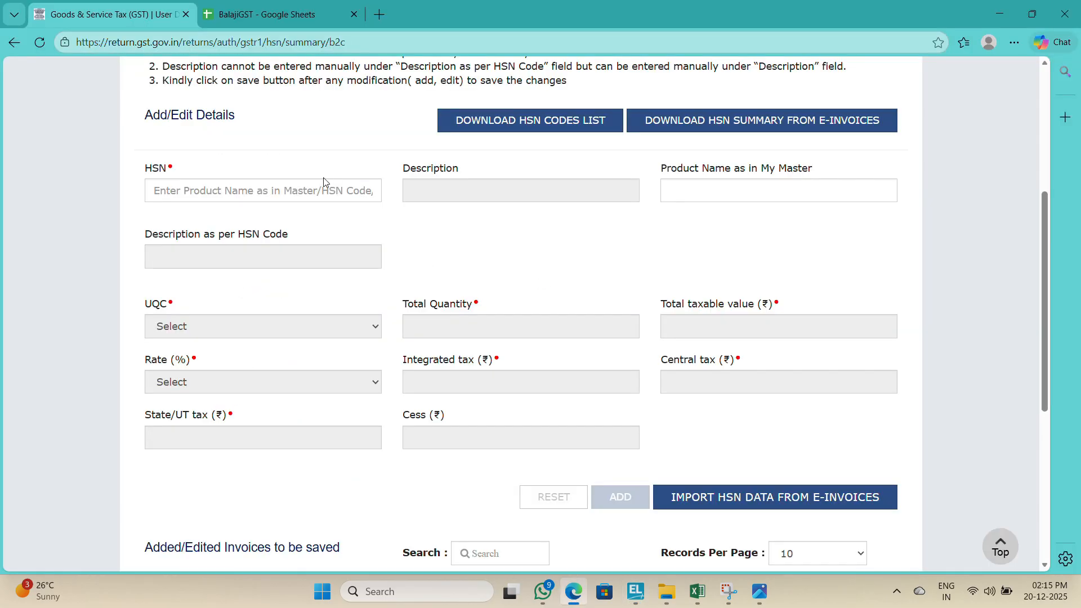
click(310, 188)
key(alt+Tab)
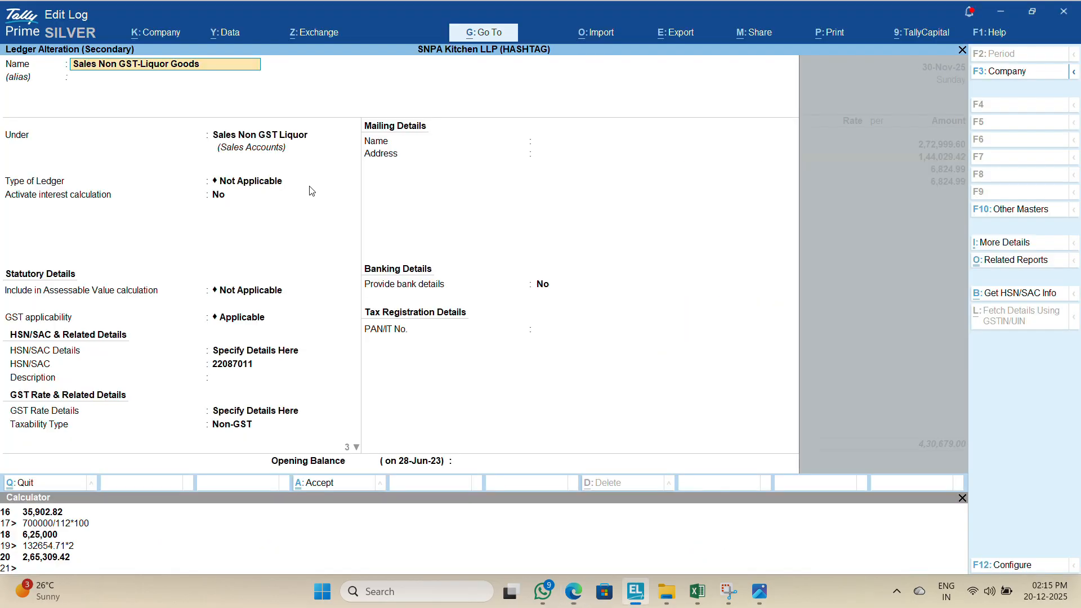
key(alt+Tab)
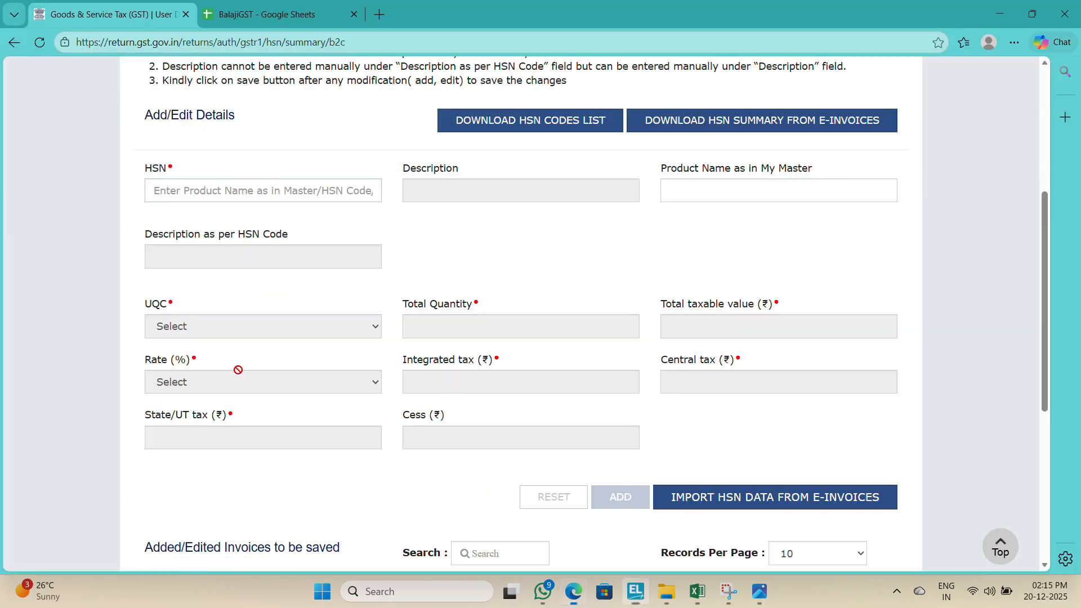
text(2208)
key(alt+Tab)
key(alt+Tab)
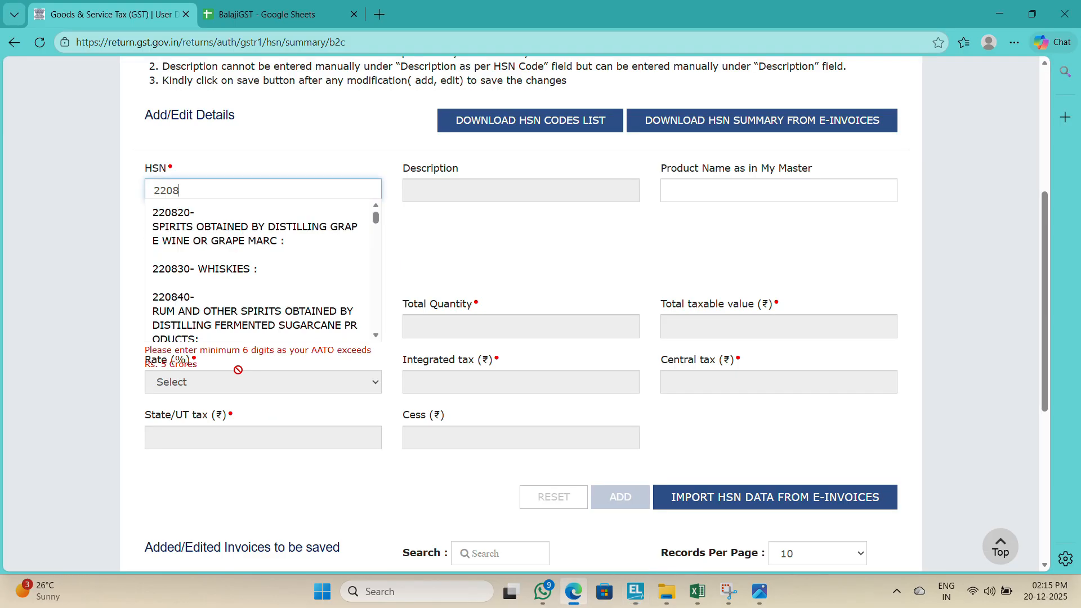
text(7011)
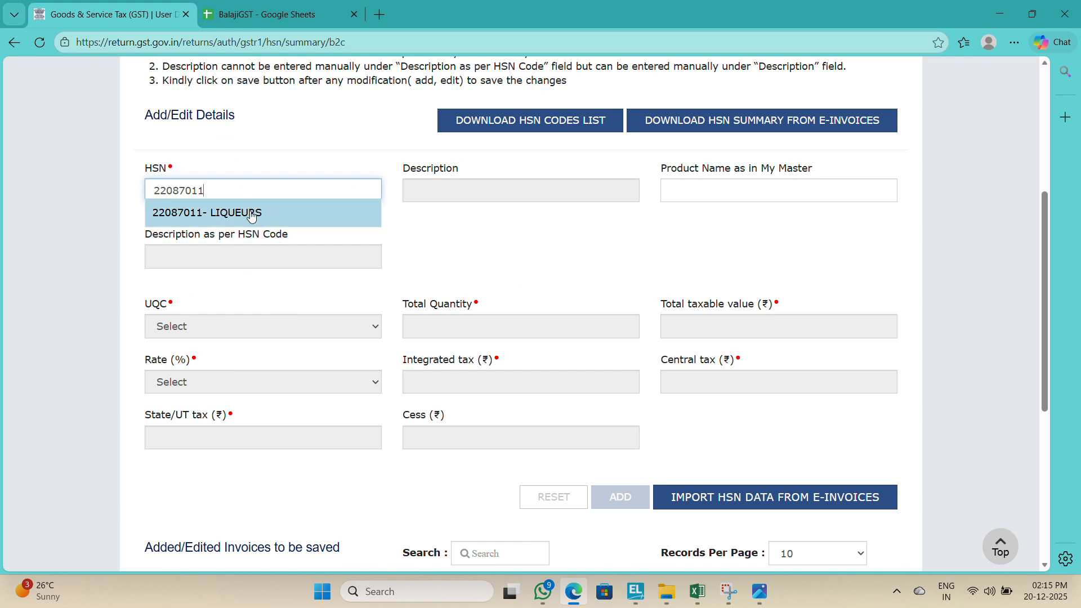
click(251, 213)
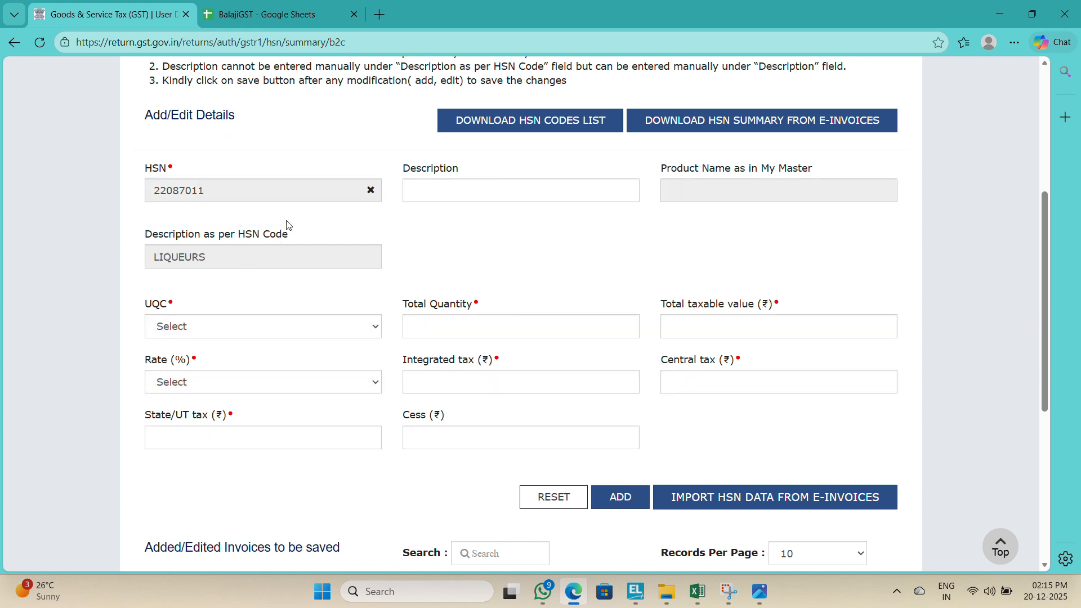
Step: Set the UQC of the liqueur HSN entry to OTH-OTHERS
click(344, 328)
scroll(379, 298, down, 10)
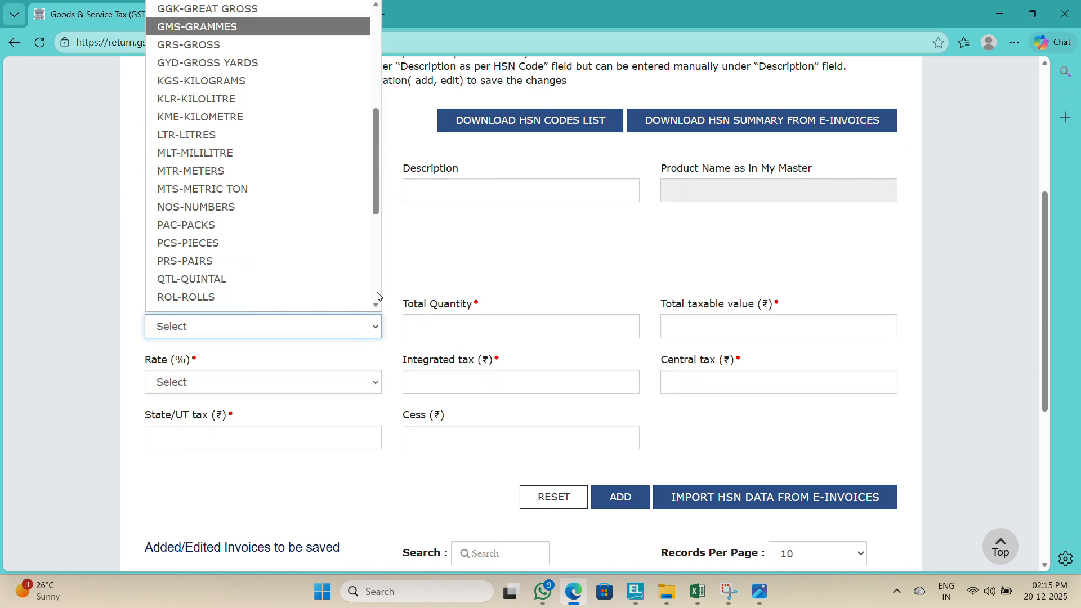
click(228, 285)
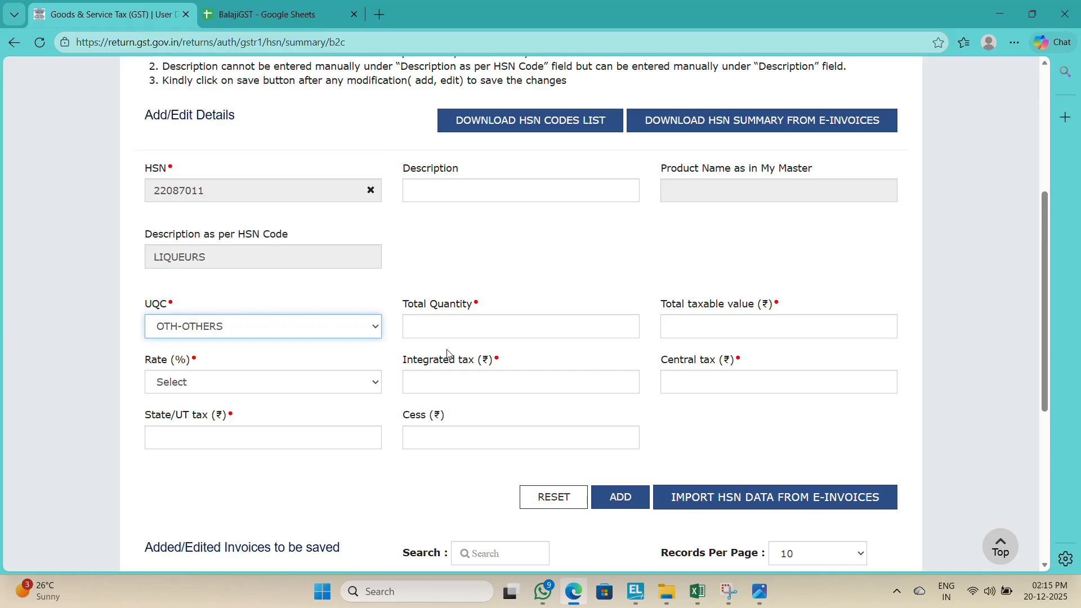
key(Tab)
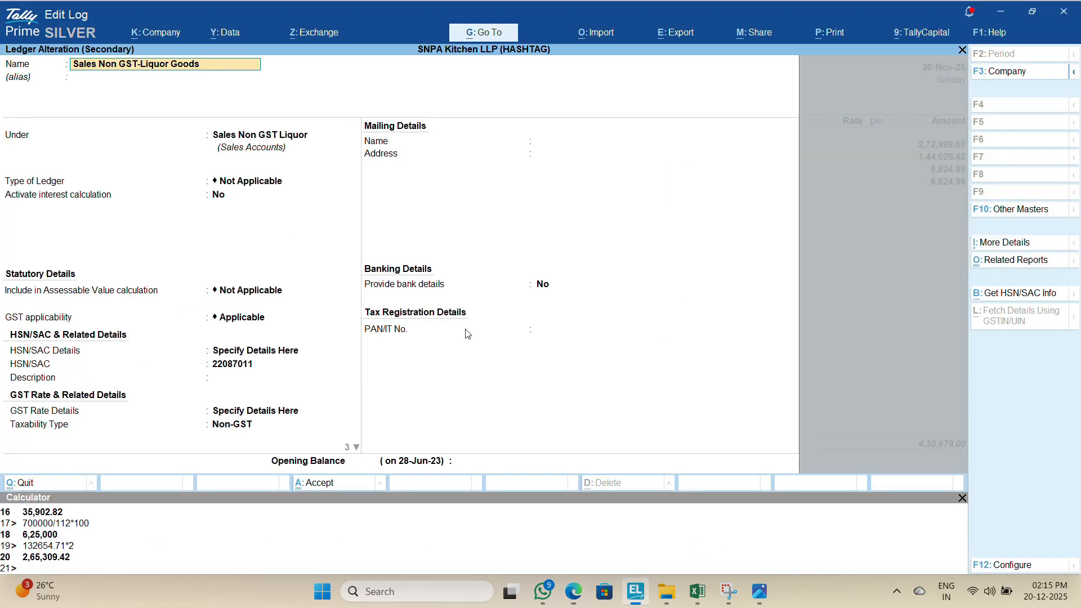
Step: Close the liquor ledger alteration screen in Tally Prime without changes
key(alt+Tab)
key(Escape)
key(y)
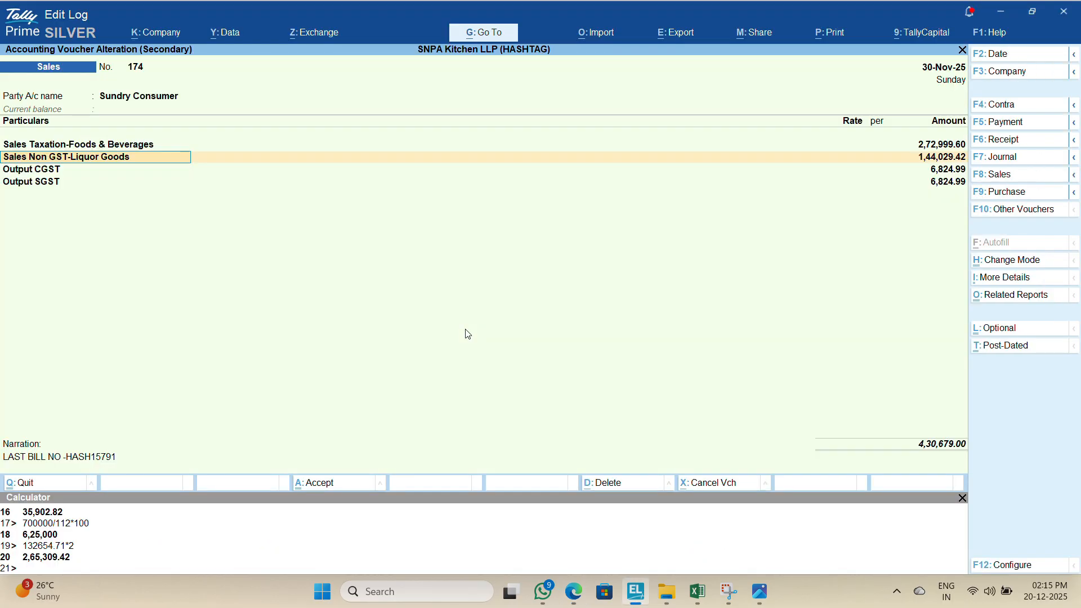
Step: Copy the combined liquor sales total in cell F70 of the Excel register
key(alt+Tab)
key(alt+Tab)
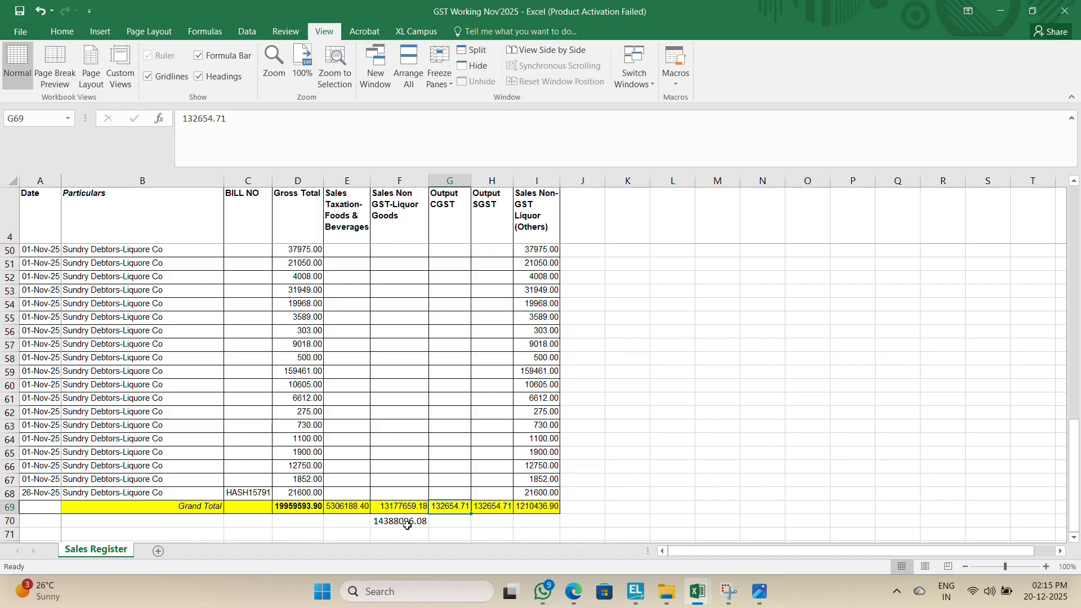
click(407, 525)
key(ctrl+c)
Step: Set the liqueur entry's total taxable value to 14388096.08
key(alt+Tab)
key(alt+Tab)
key(alt+Tab)
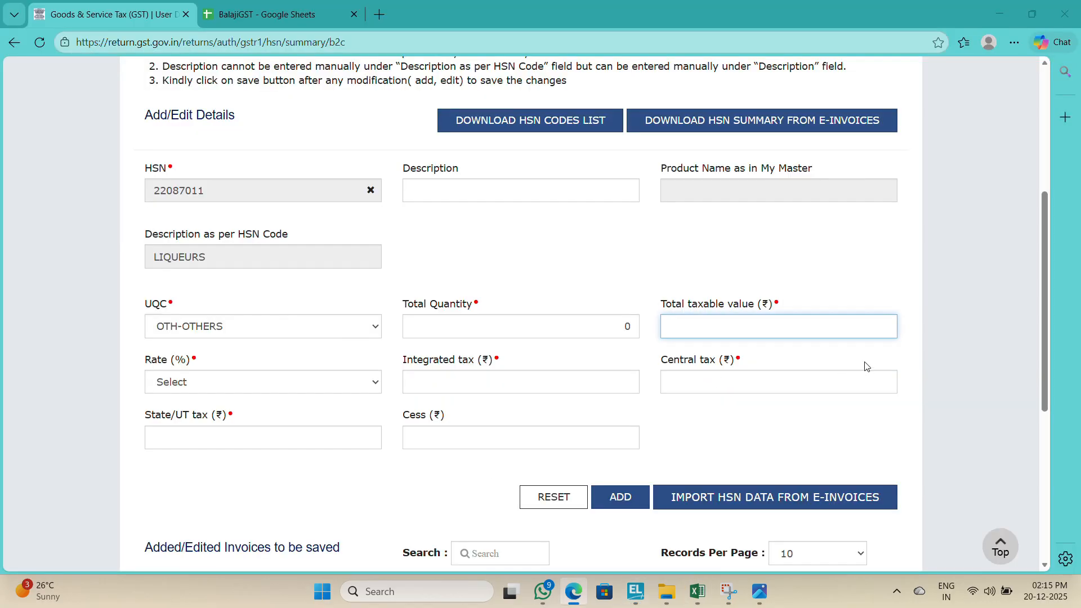
key(alt+Tab)
key(alt+Tab)
key(alt+Tab)
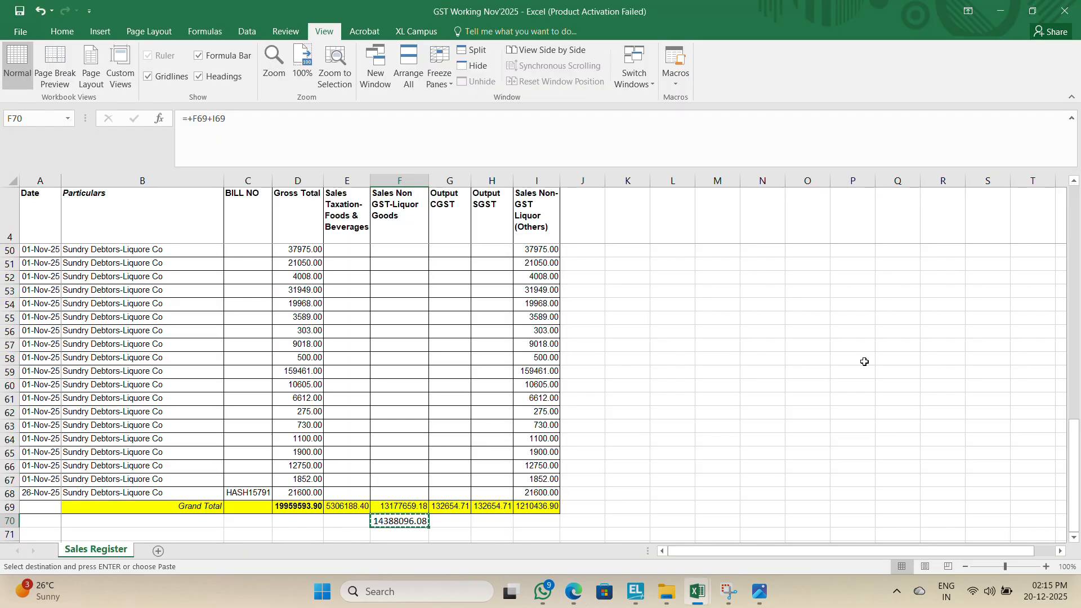
key(alt+Tab)
text(14)
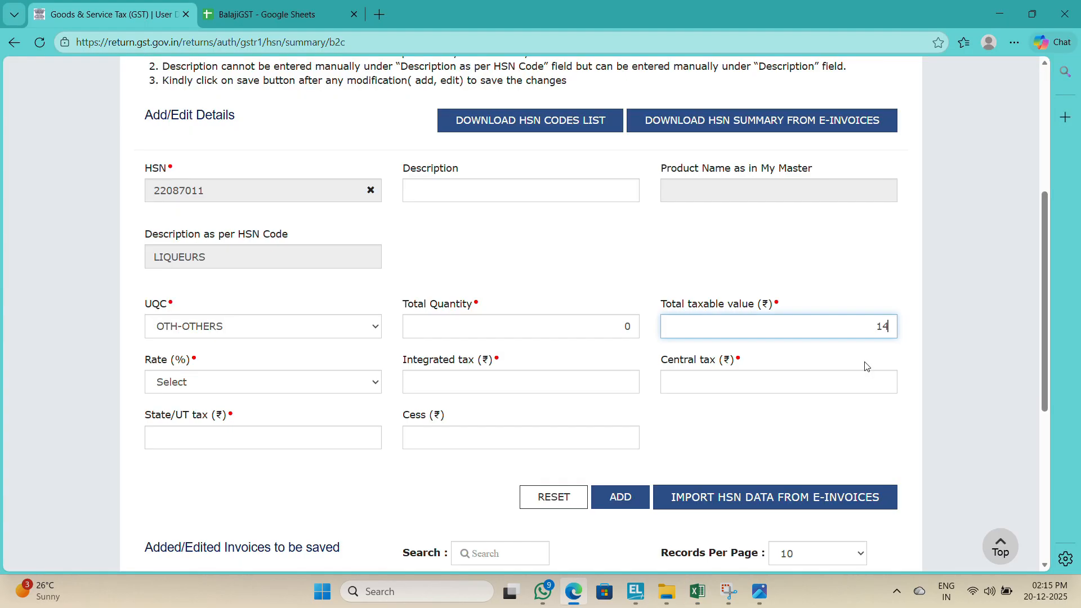
key(alt+Tab)
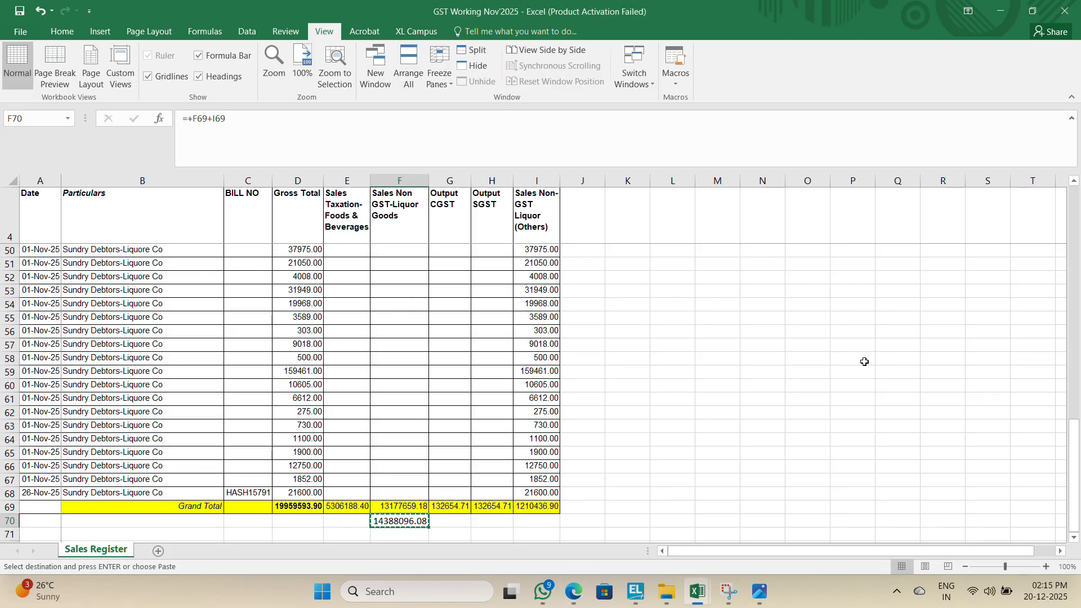
key(alt+Tab)
key(BackSpace)
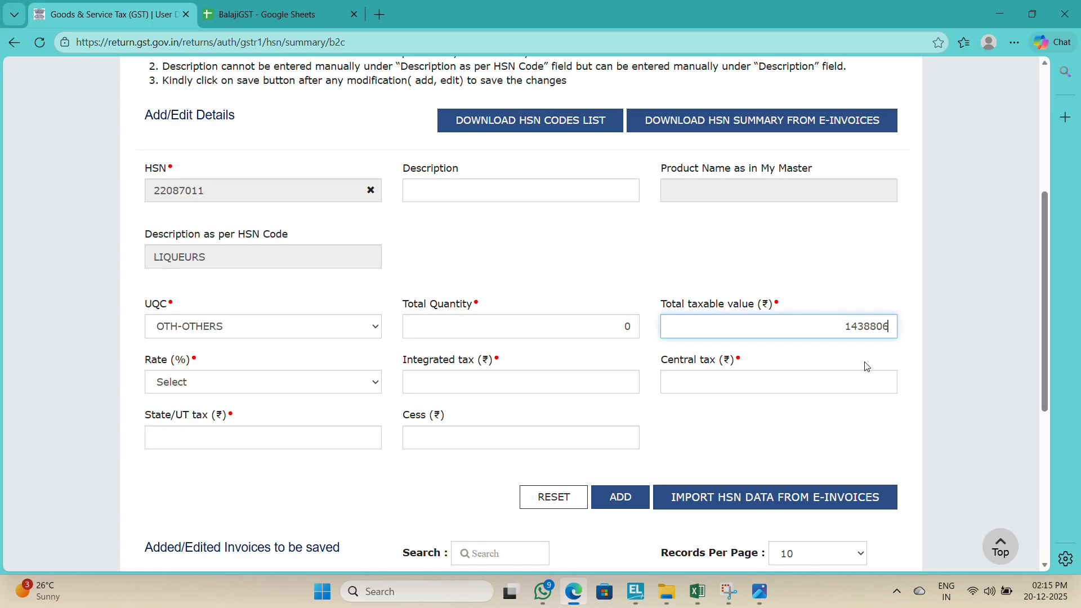
text(8806)
key(alt+Tab)
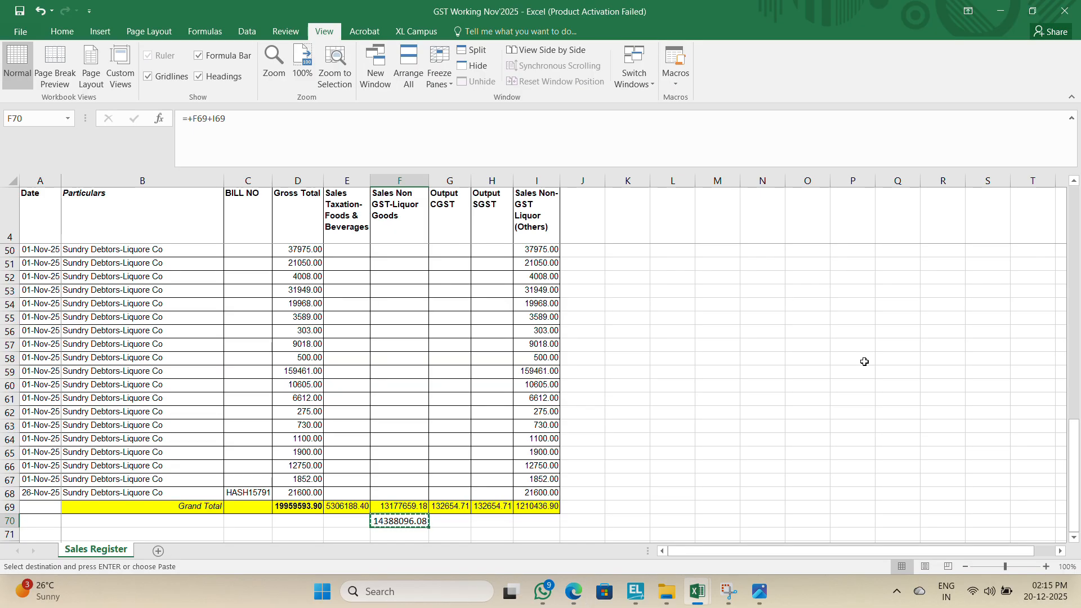
key(alt+Tab)
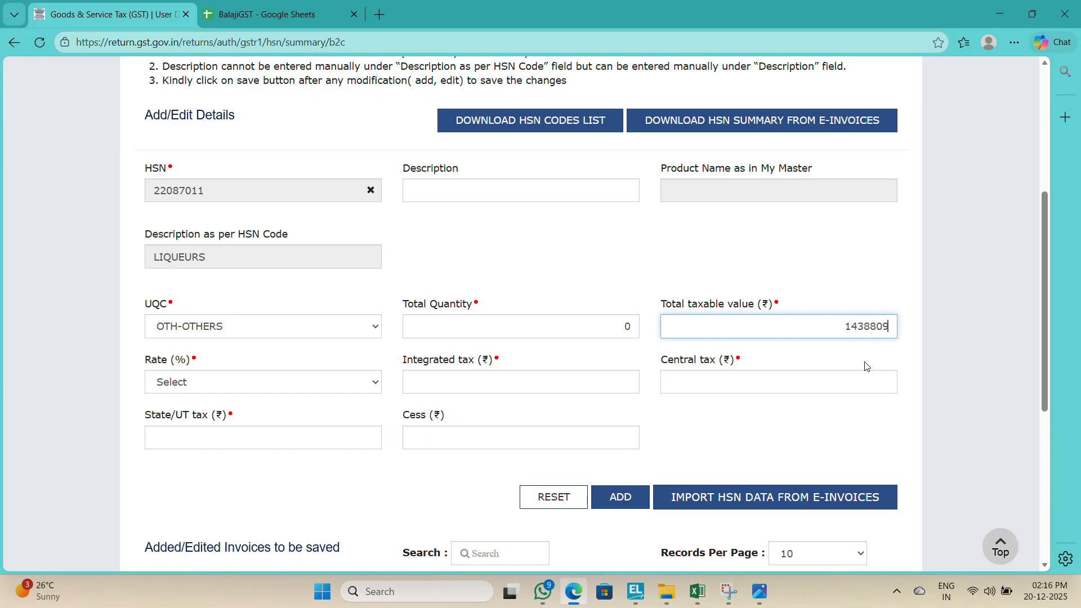
text(6)
key(alt+Tab)
key(alt+Tab)
text(.08)
Step: Set the rate to 0 % and fill the integrated, central and State/UT tax with zero
key(Tab)
key(0)
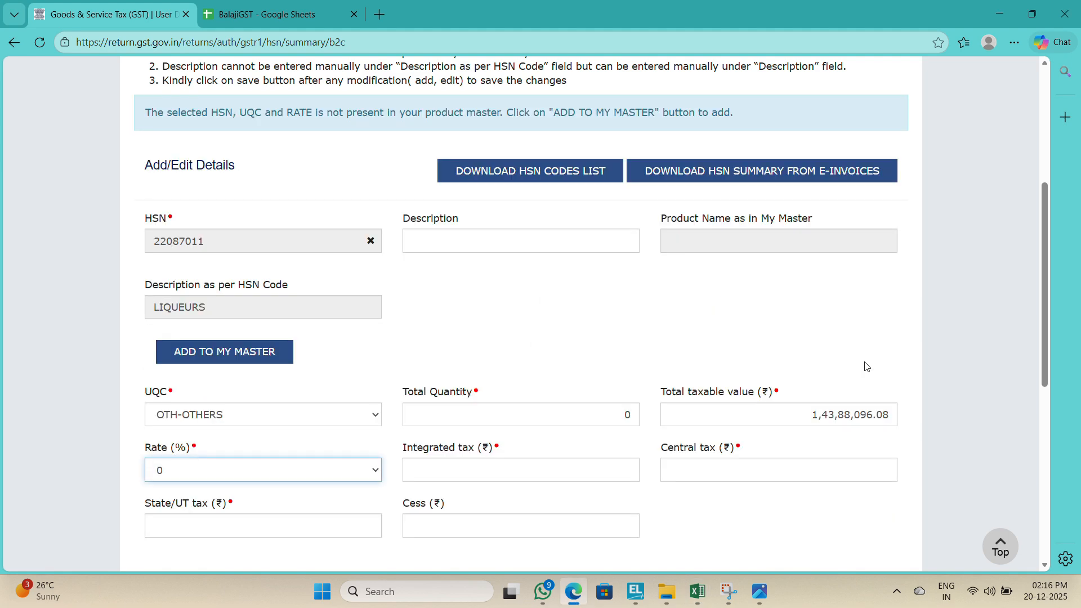
key(Tab)
key(Tab)
key(Tab)
key(Tab)
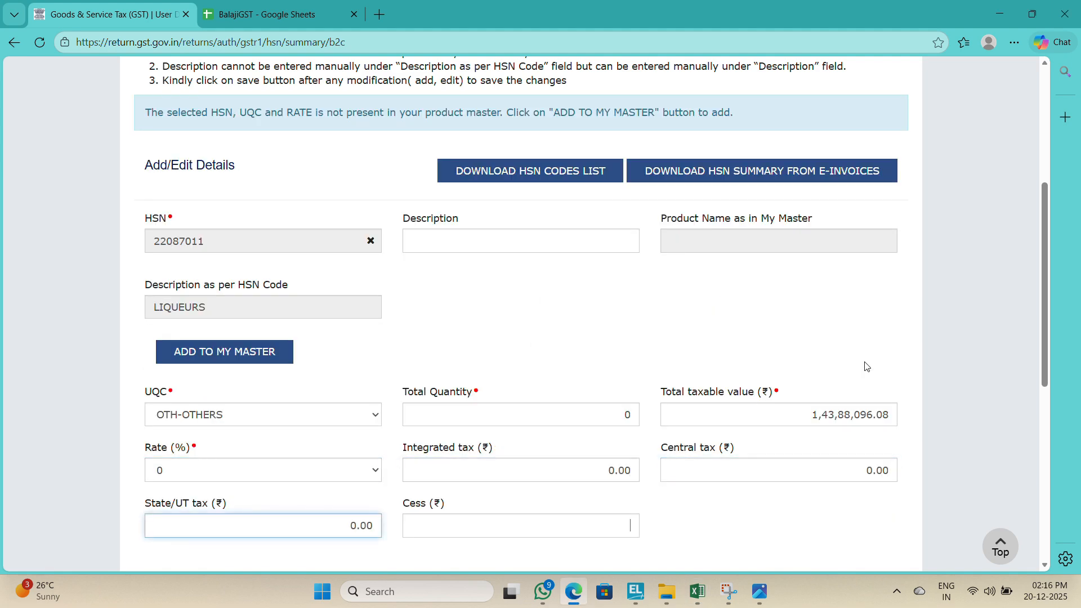
Step: Add the liqueur HSN entry and save the B2C HSN summary
scroll(866, 367, down, 5)
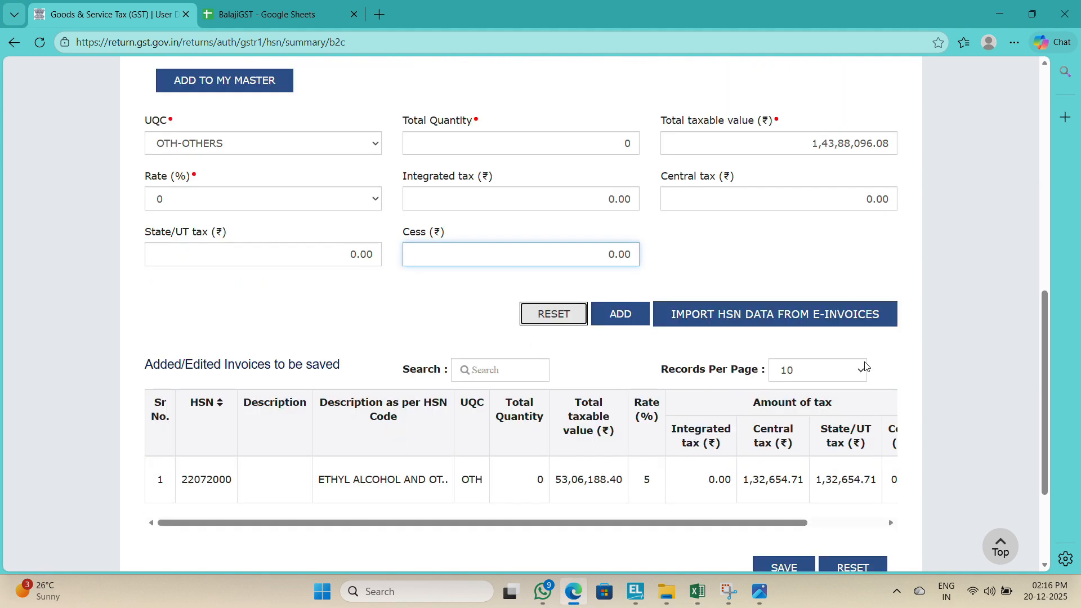
click(611, 314)
drag(1048, 231, 1024, 495)
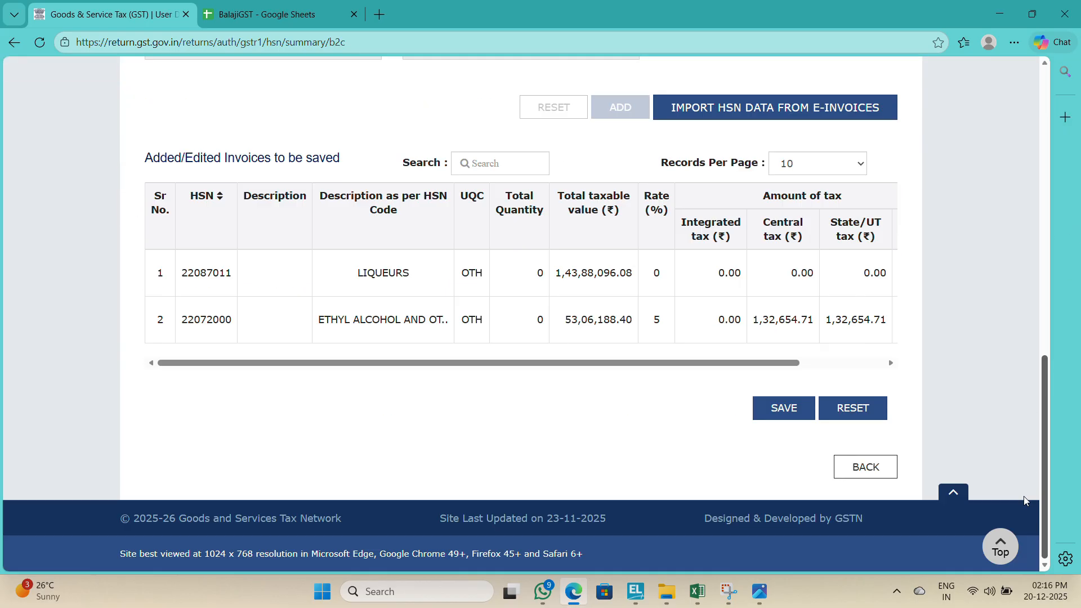
click(791, 417)
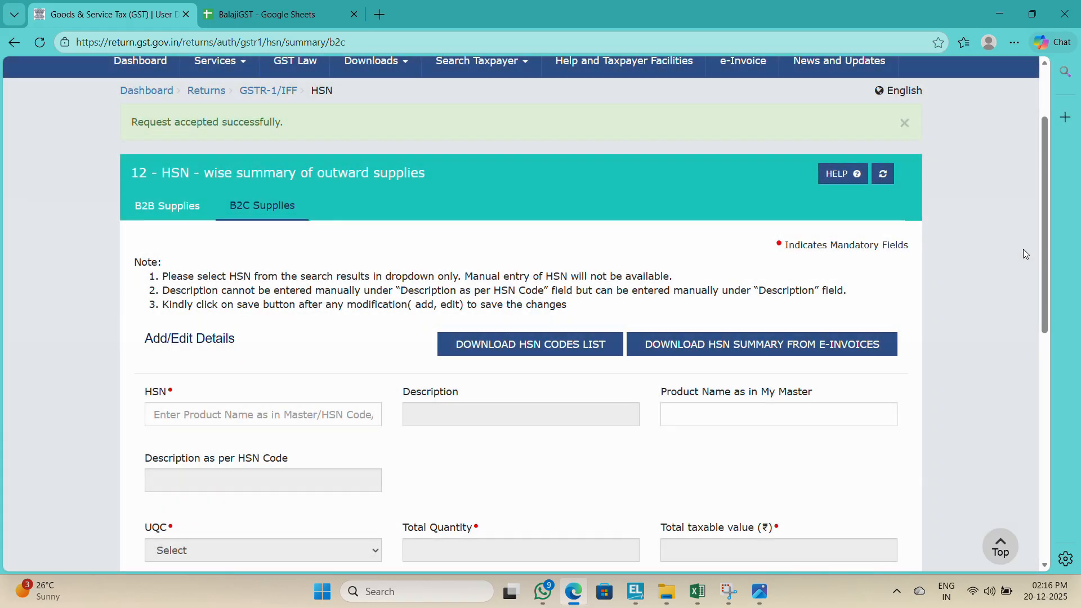
Step: Review the processed HSN records and return to the GSTR-1 overview
drag(1047, 257, 1039, 507)
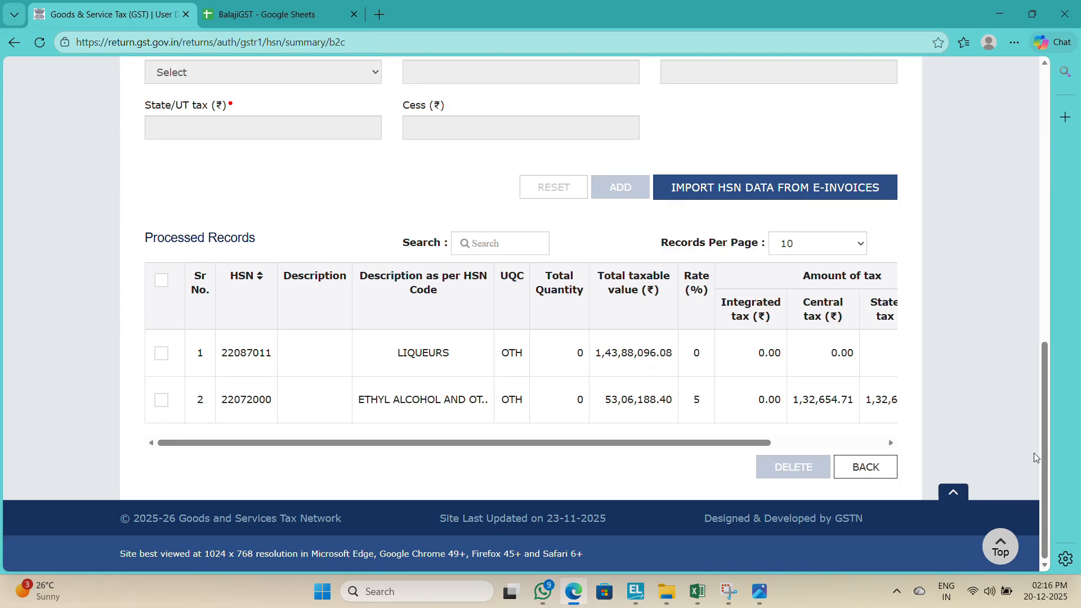
scroll(1049, 433, up, 1)
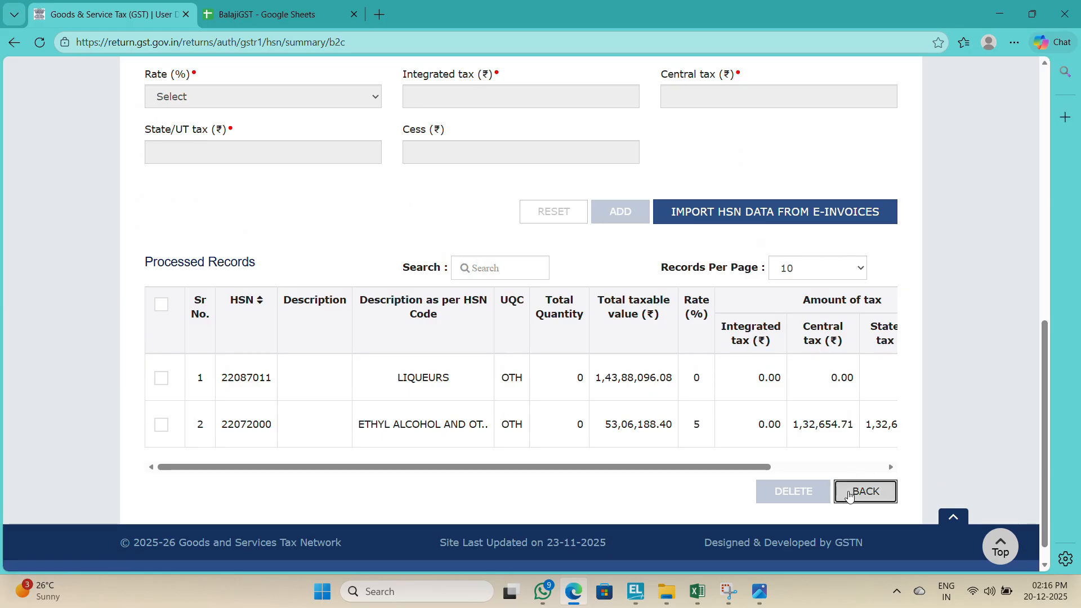
click(849, 494)
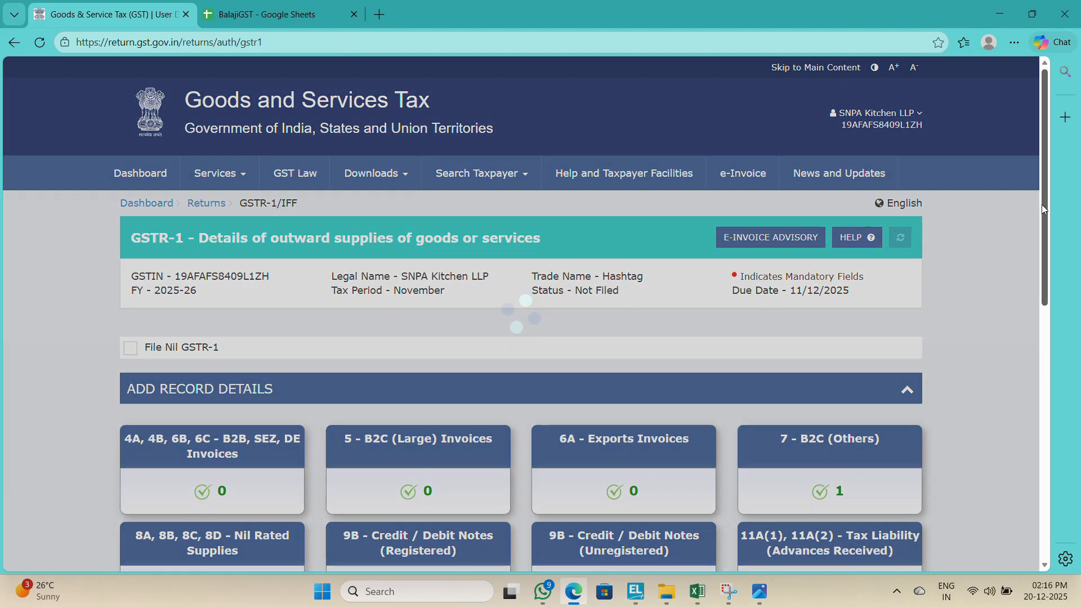
Step: Open 13 - Documents Issued and add a document row for invoices for outward supply
drag(1041, 204, 1039, 438)
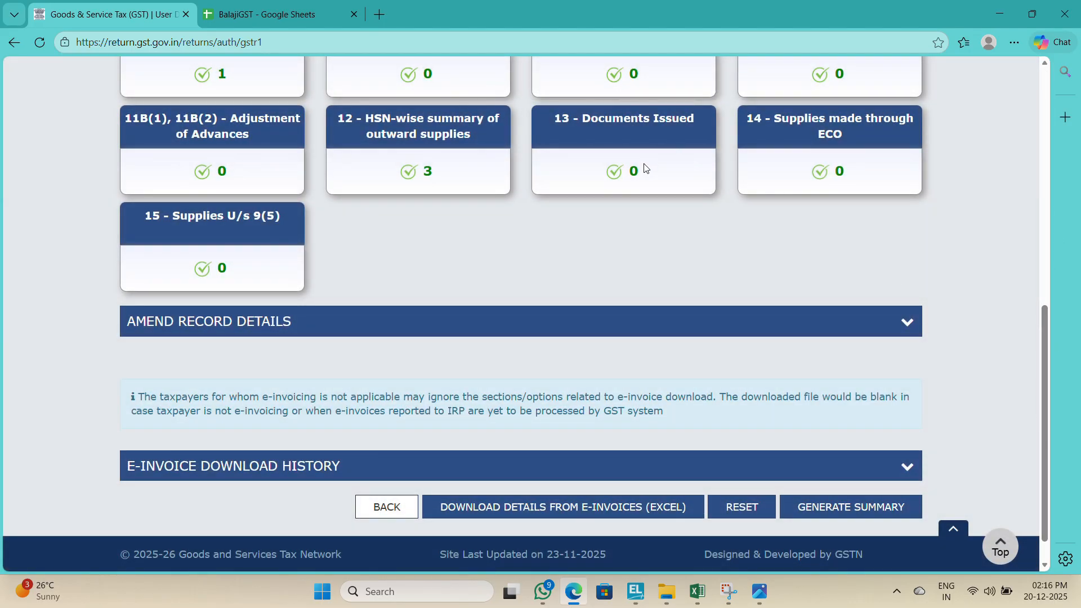
click(644, 164)
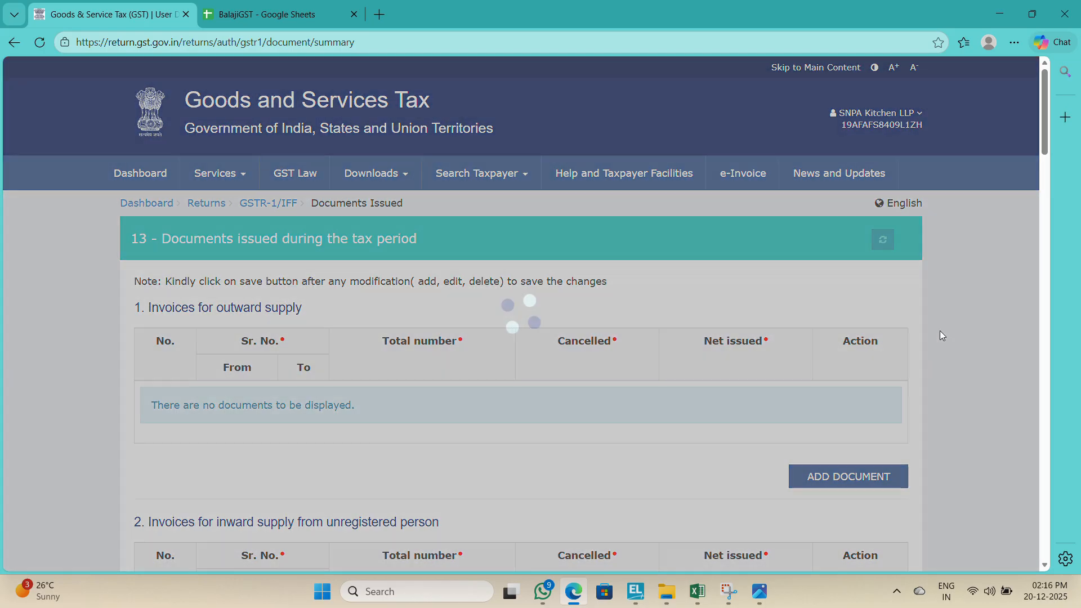
mouse_move(1045, 133)
mouse_down()
mouse_move(1036, 289)
mouse_move(1031, 141)
mouse_up()
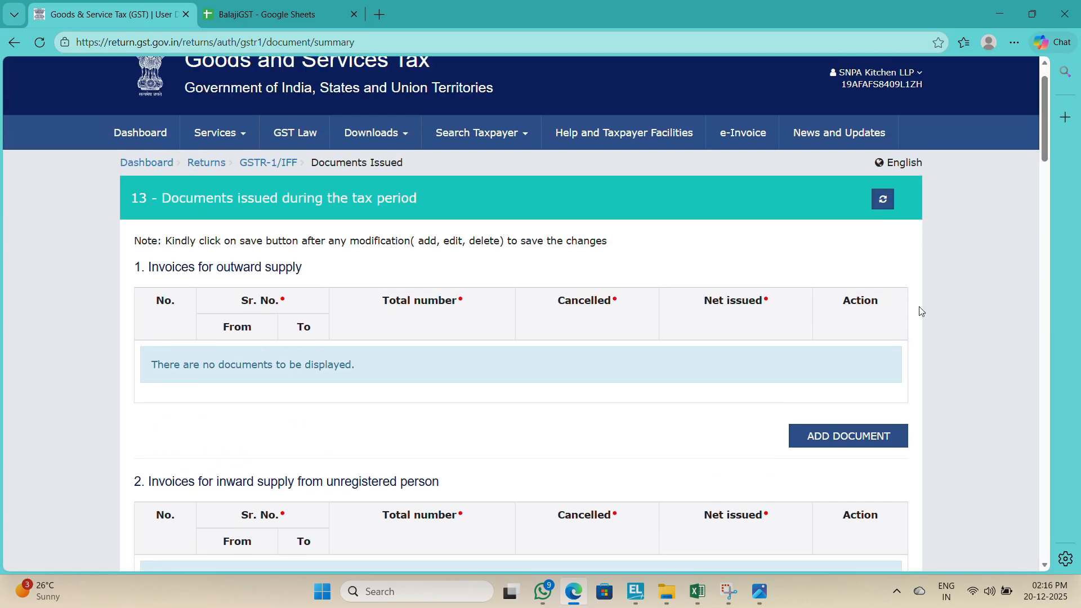
click(827, 438)
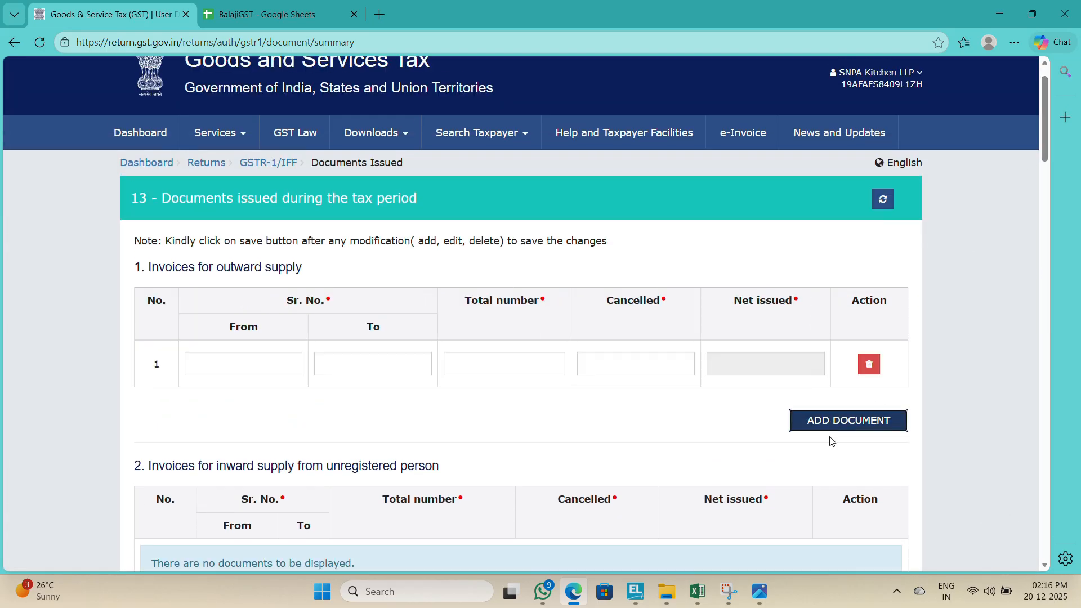
Step: Enter the first bill number from cell C5 of the Excel register as the From serial number
click(237, 370)
key(alt+Tab)
key(Left)
key(Left)
key(Left)
key(Left)
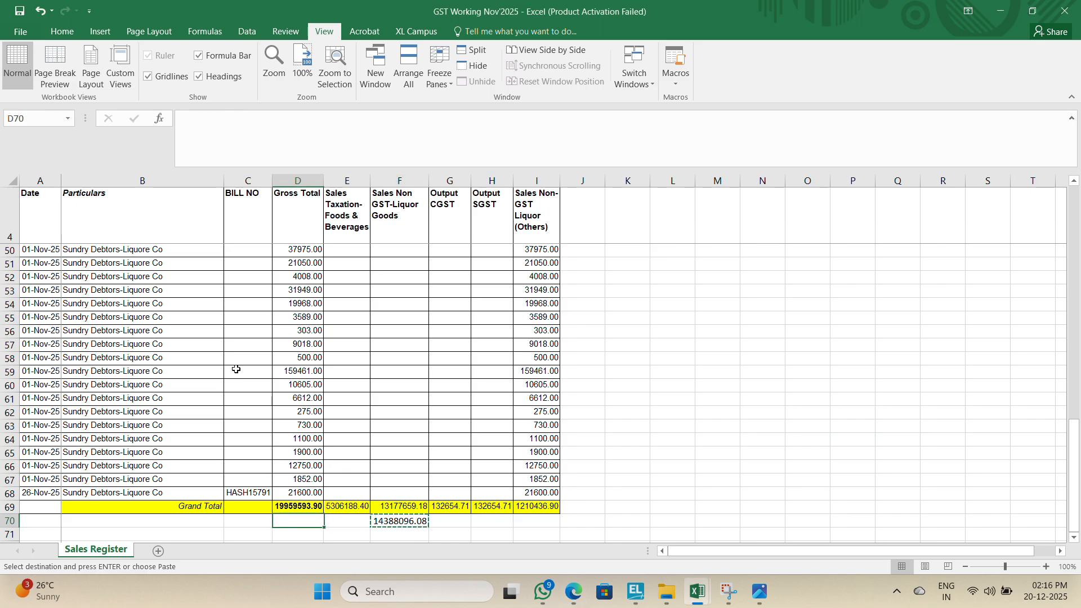
key(ctrl+Up)
key(ctrl+Up)
key(Down)
key(Right)
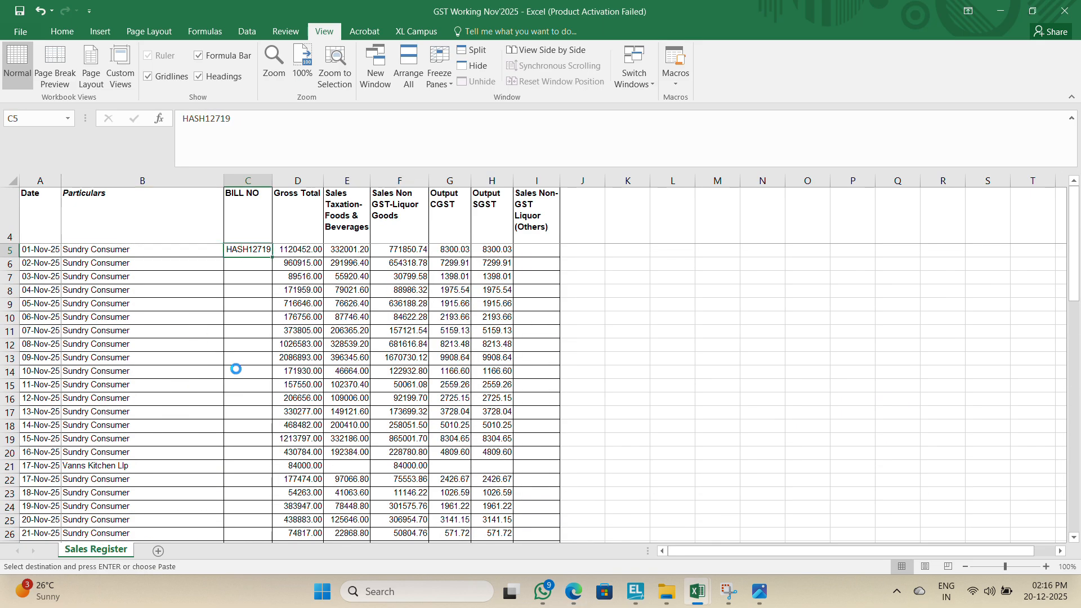
key(alt+Tab)
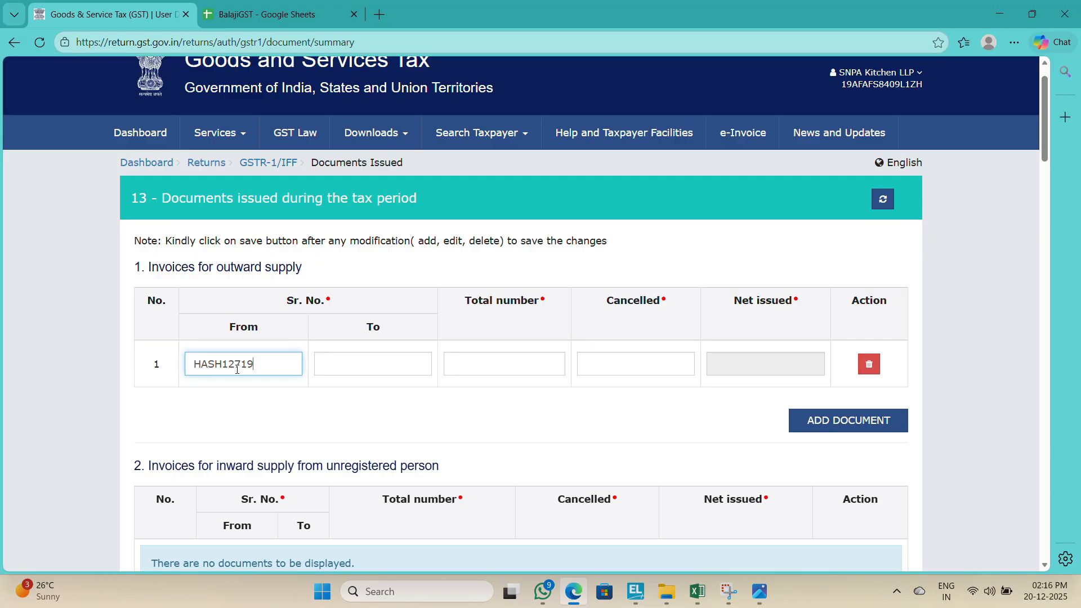
Step: Copy the last bill number HASH15791 from the Excel register into the To serial number field
key(alt+Tab)
key(Left)
key(ctrl+Down)
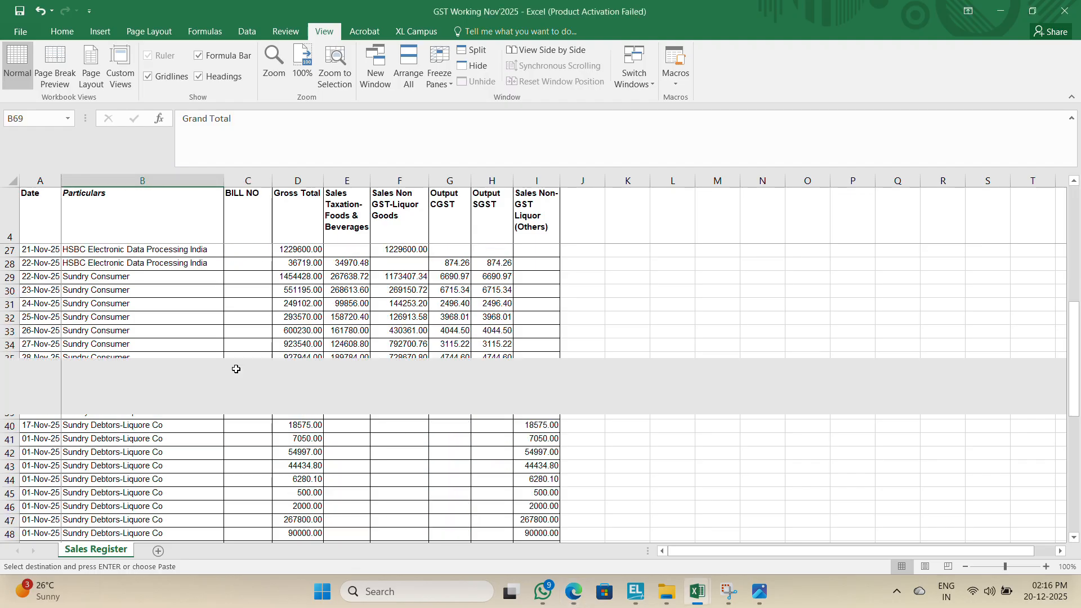
key(Up)
key(Right)
key(ctrl+c)
key(alt+Tab)
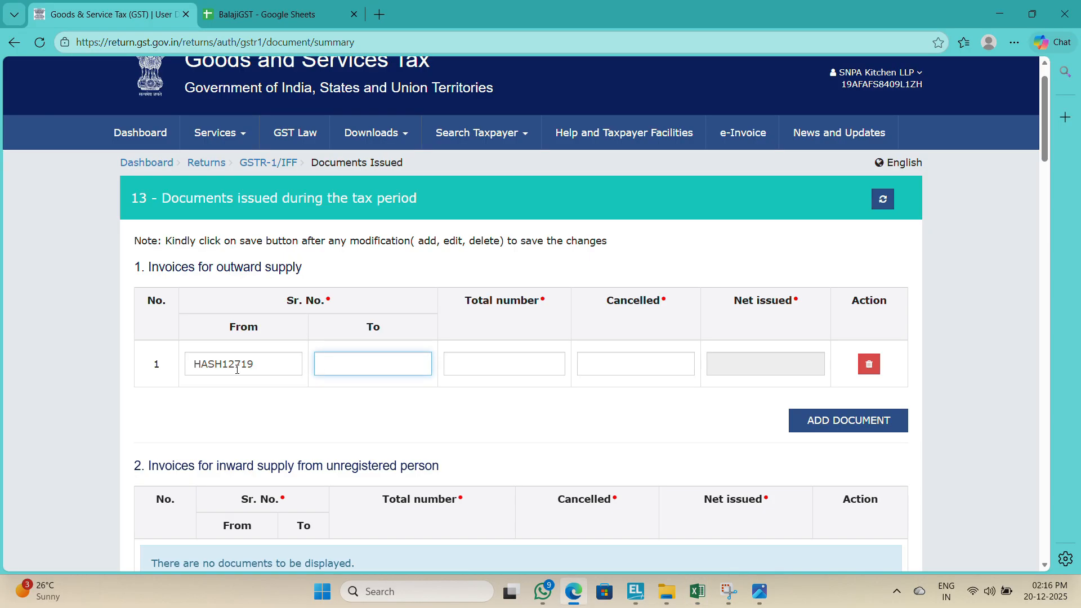
Step: Calculate the invoice count from the two bill numbers in the spreadsheet and enter 3072 as the total number
key(alt+Tab)
key(Right)
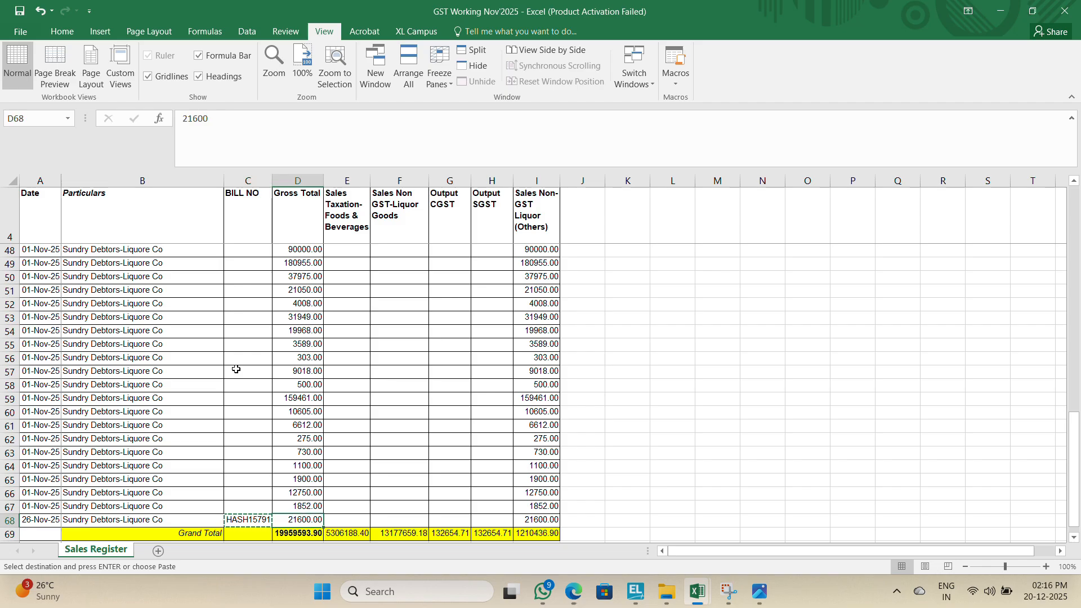
key(Right)
key(Down)
key(Down)
scroll(236, 369, down, 1)
key(alt+Tab)
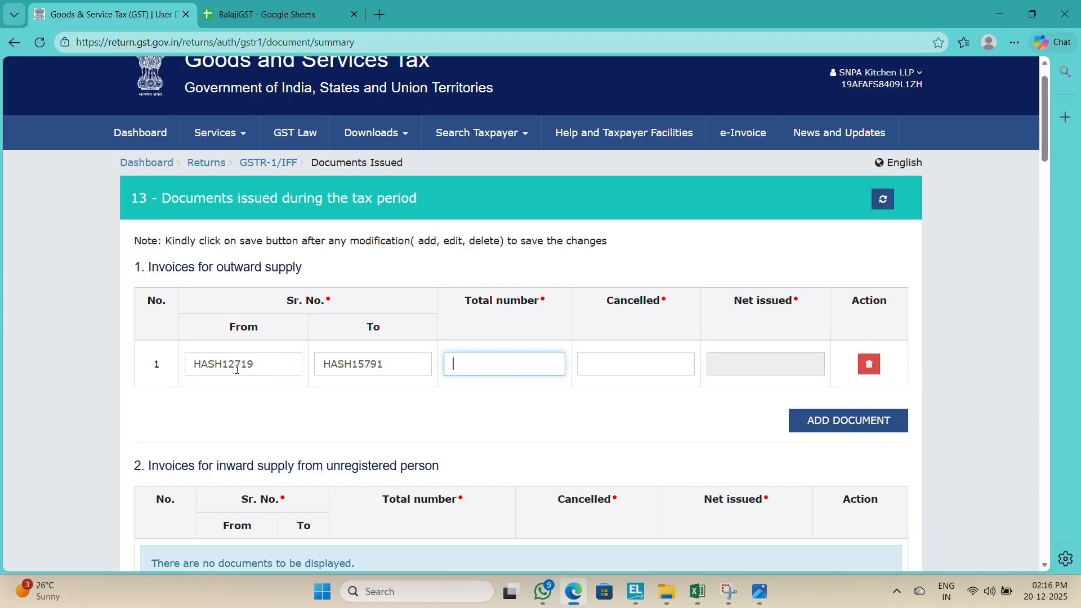
key(alt+Tab)
text(+12)
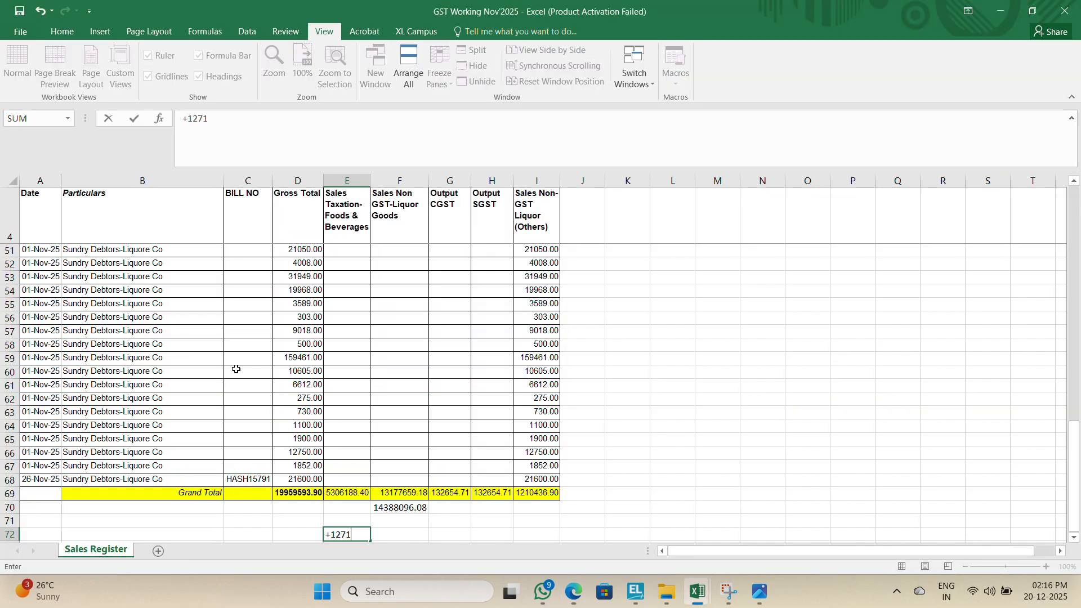
key(alt+Tab)
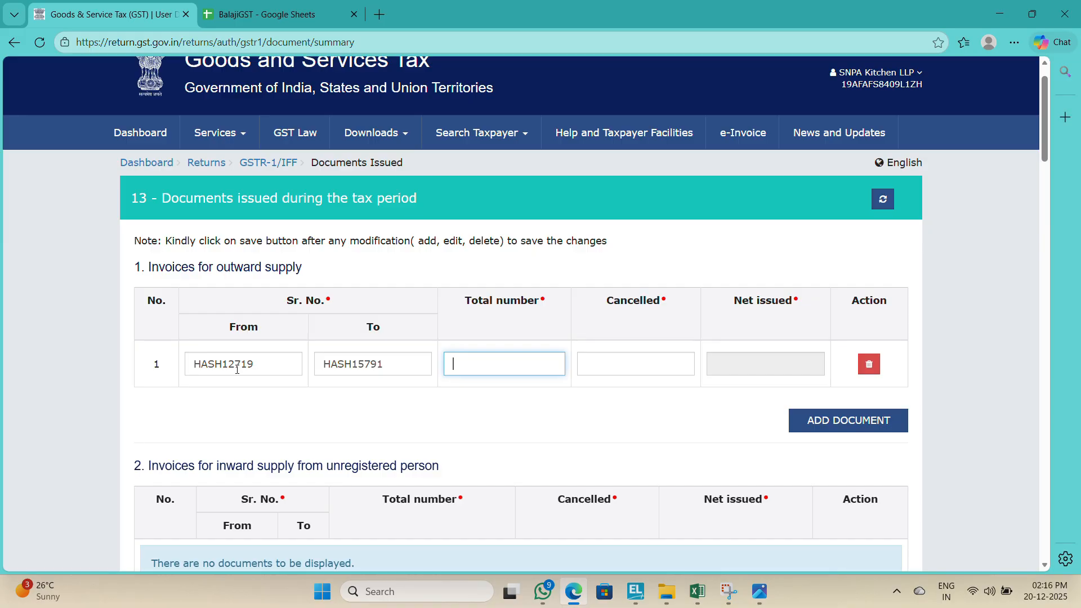
key(alt+Tab)
text(1)
key(Return)
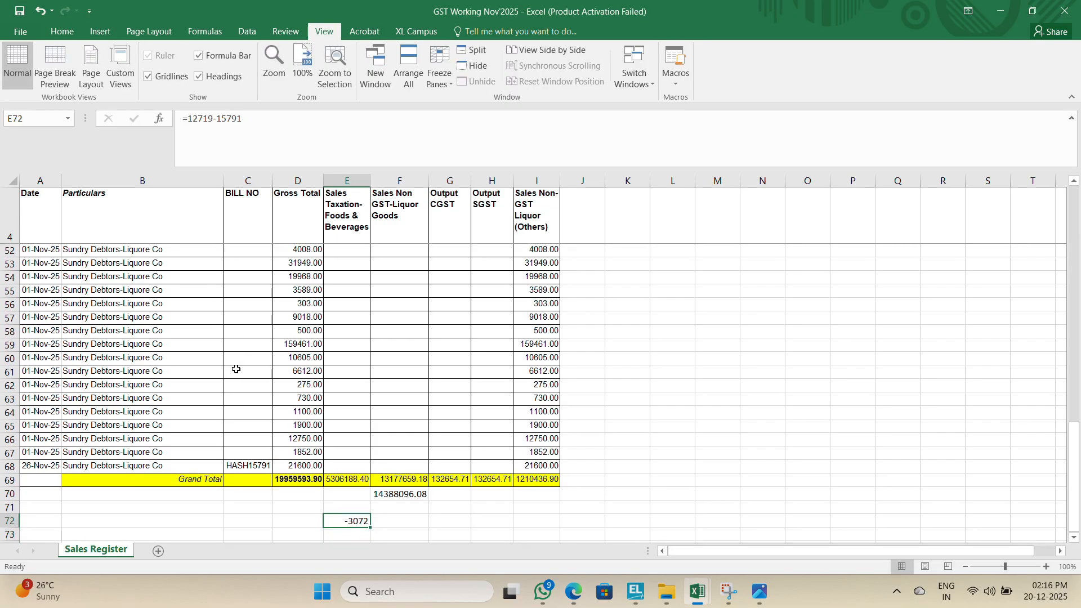
key(alt+Tab)
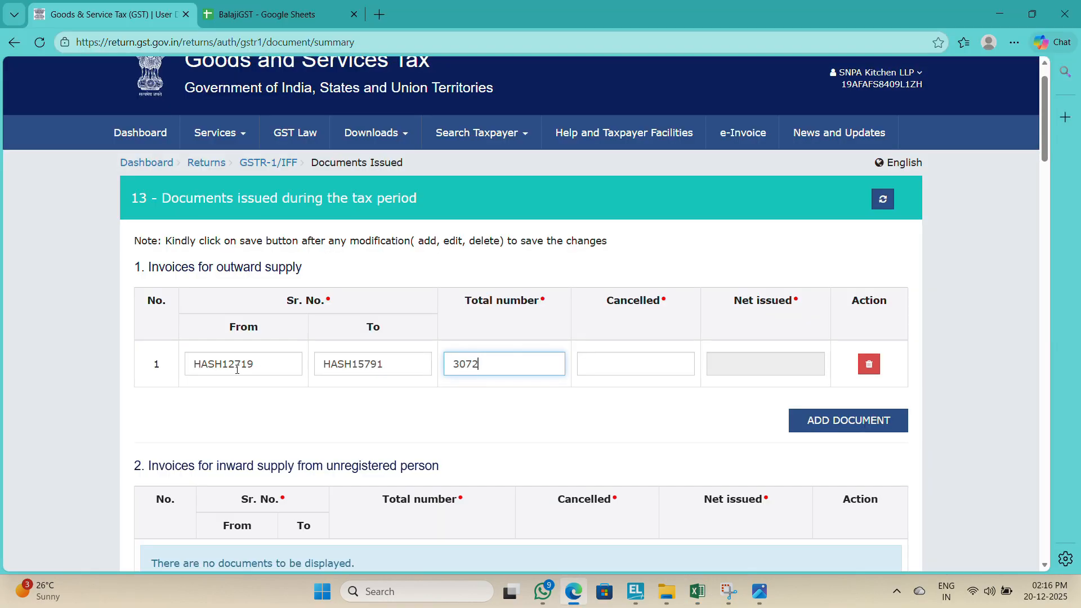
Step: Enter 0 as cancelled documents and save the Documents Issued section
text(0)
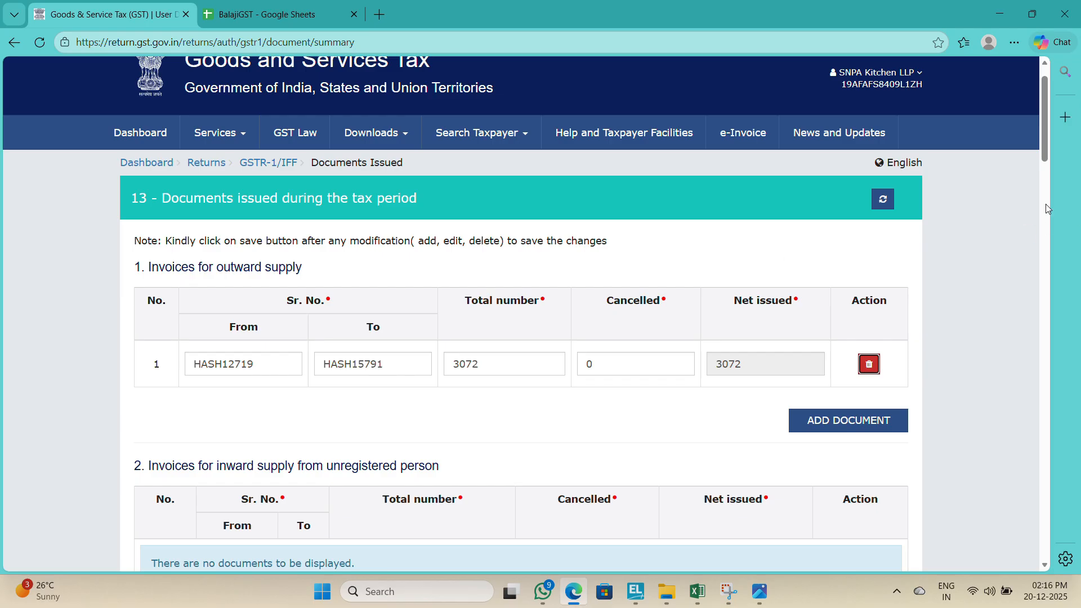
drag(1045, 158, 1024, 577)
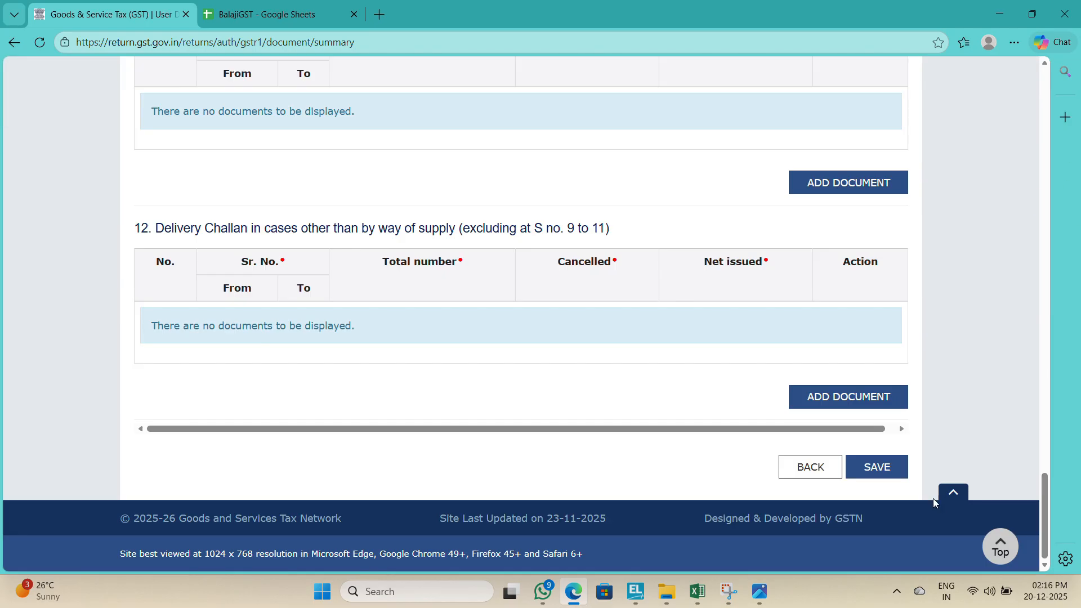
click(879, 472)
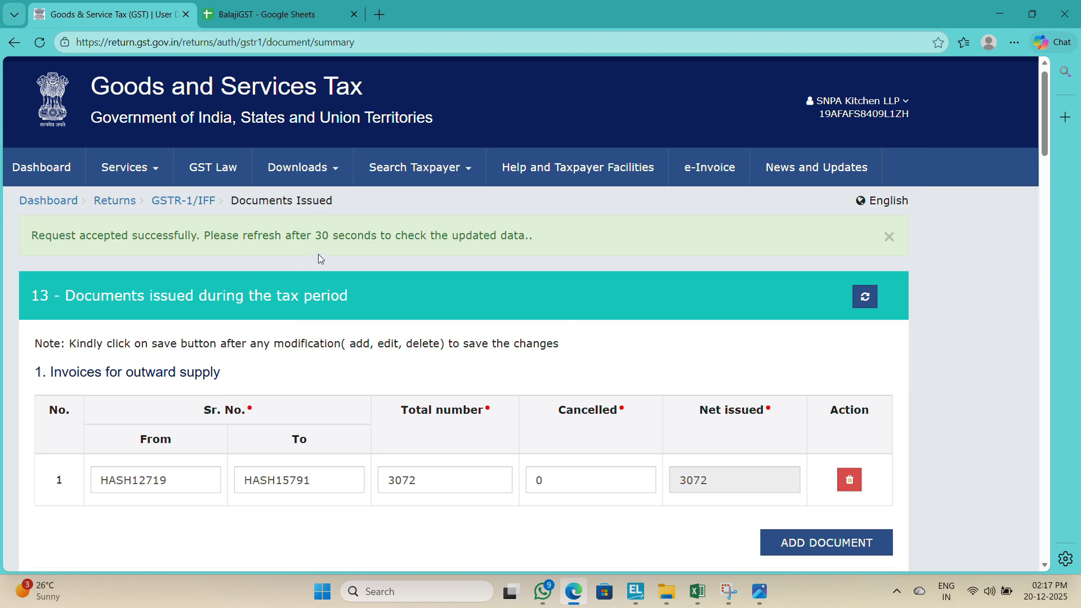
drag(1053, 142, 1001, 594)
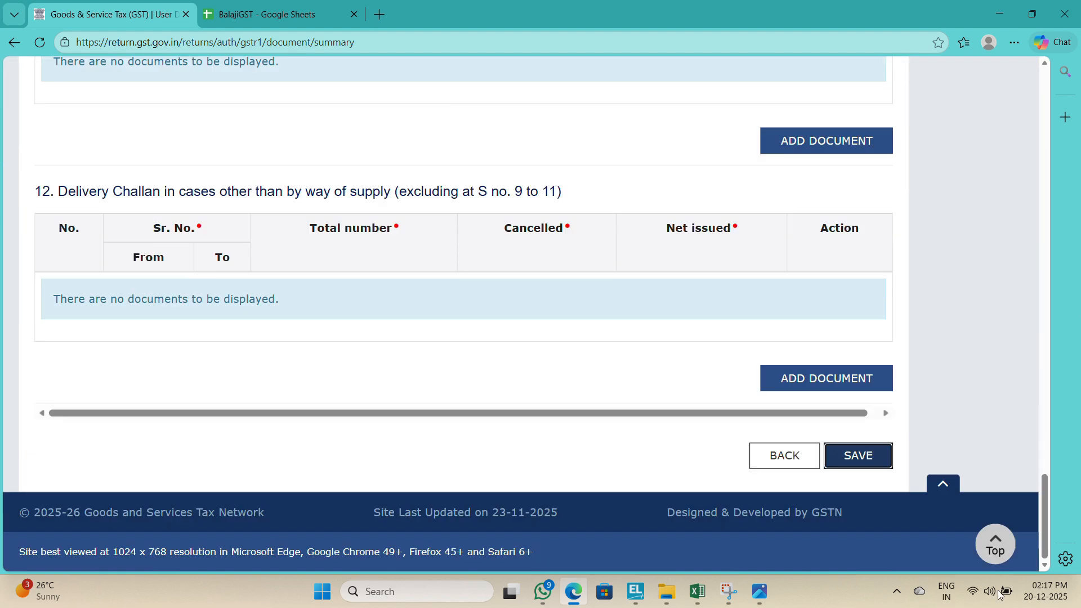
click(867, 465)
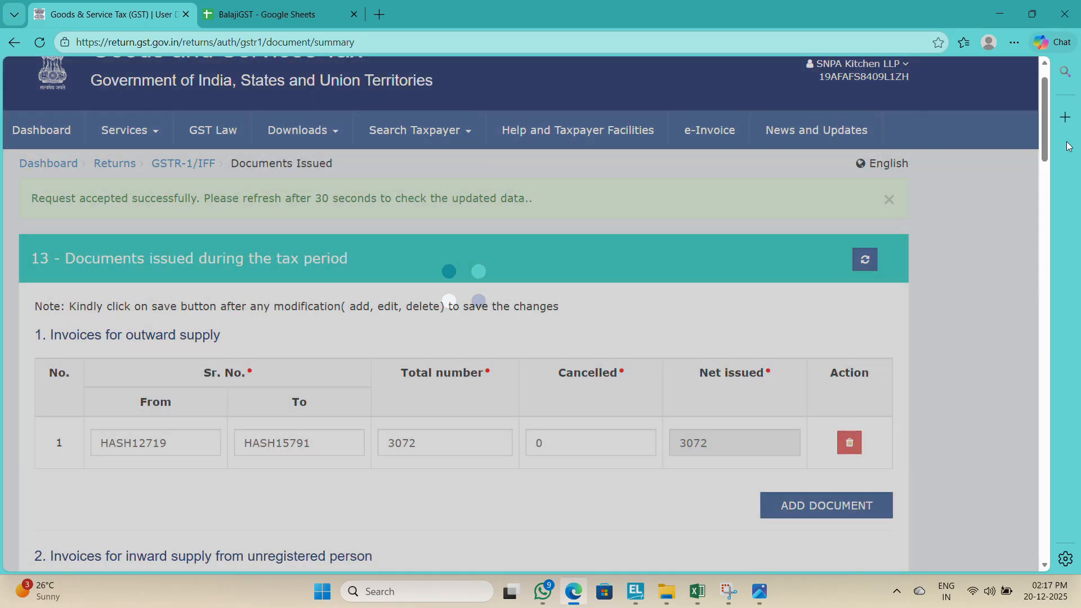
Step: Go back to the returns dashboard and search the October period of Quarter 3, 2025-26
drag(1045, 152, 1006, 593)
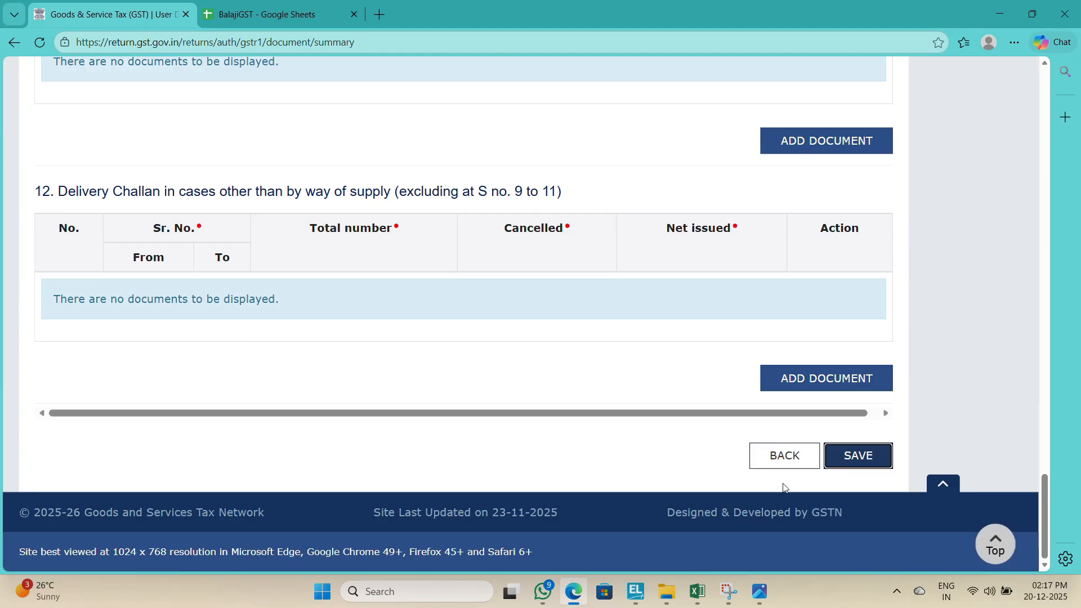
click(788, 450)
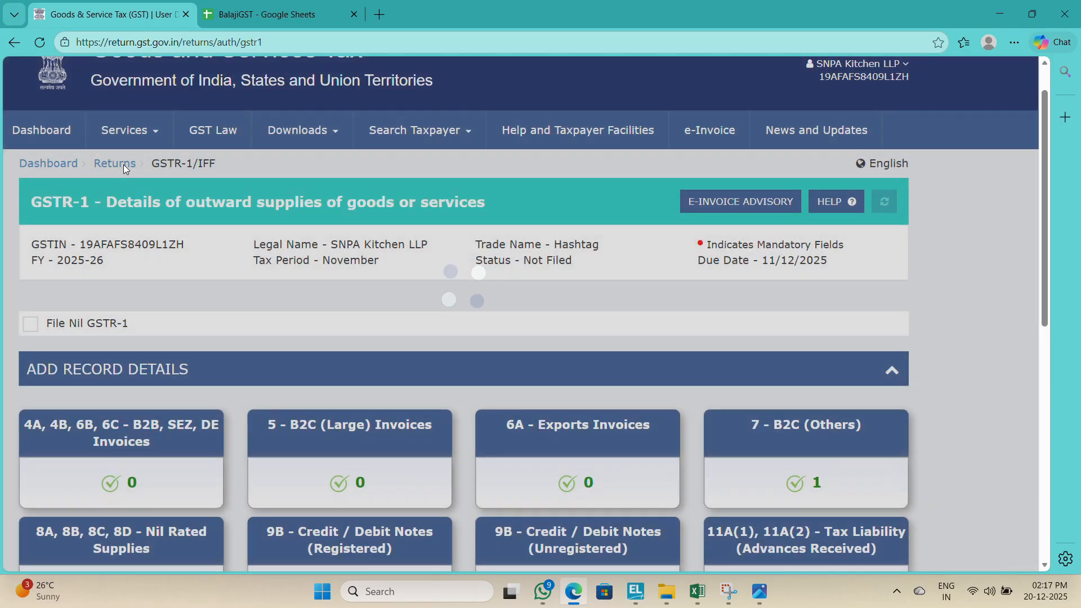
click(123, 164)
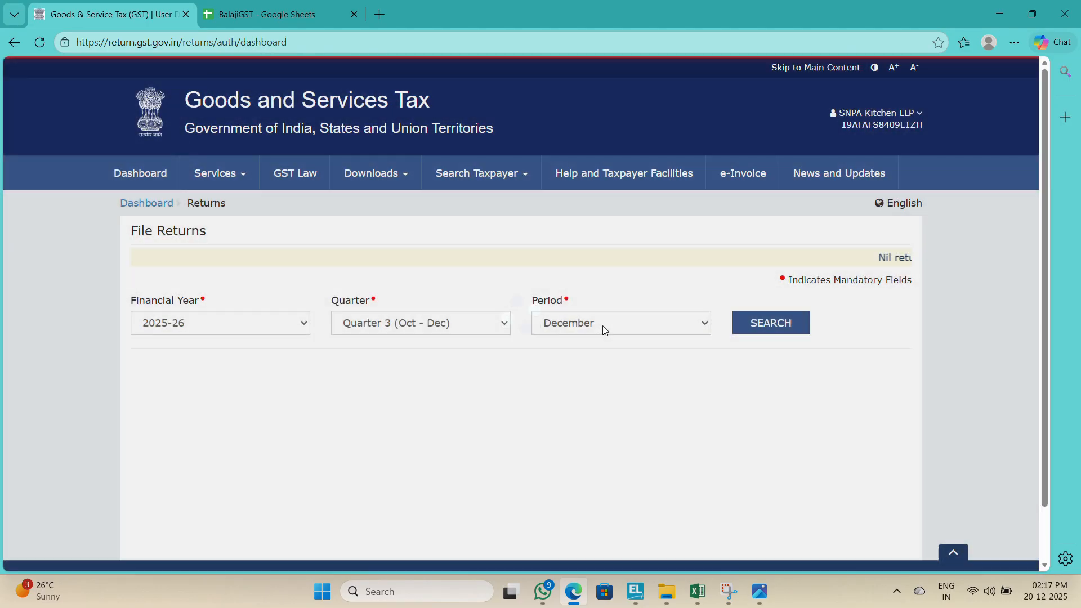
click(580, 326)
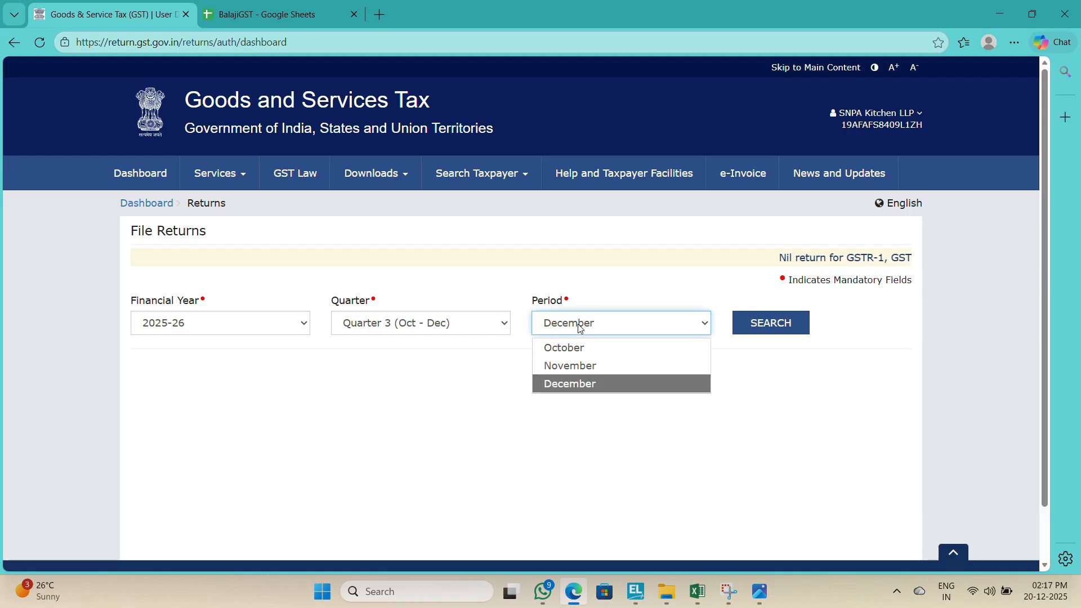
click(595, 345)
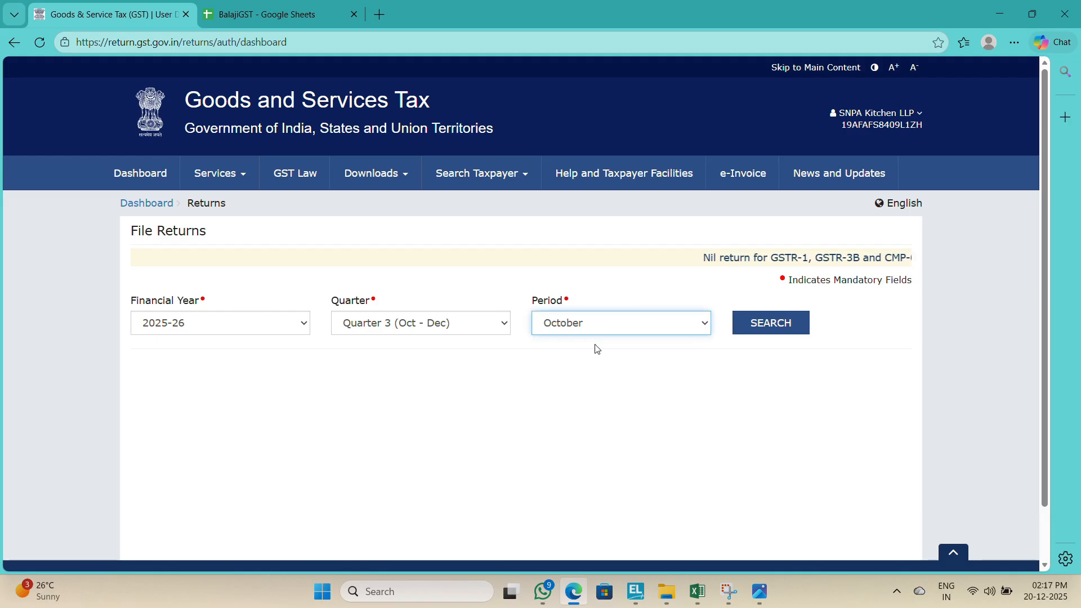
click(757, 332)
Step: Open October's filed GSTR-1 and view its 13 - Documents Issued serial range
scroll(1045, 434, down, 3)
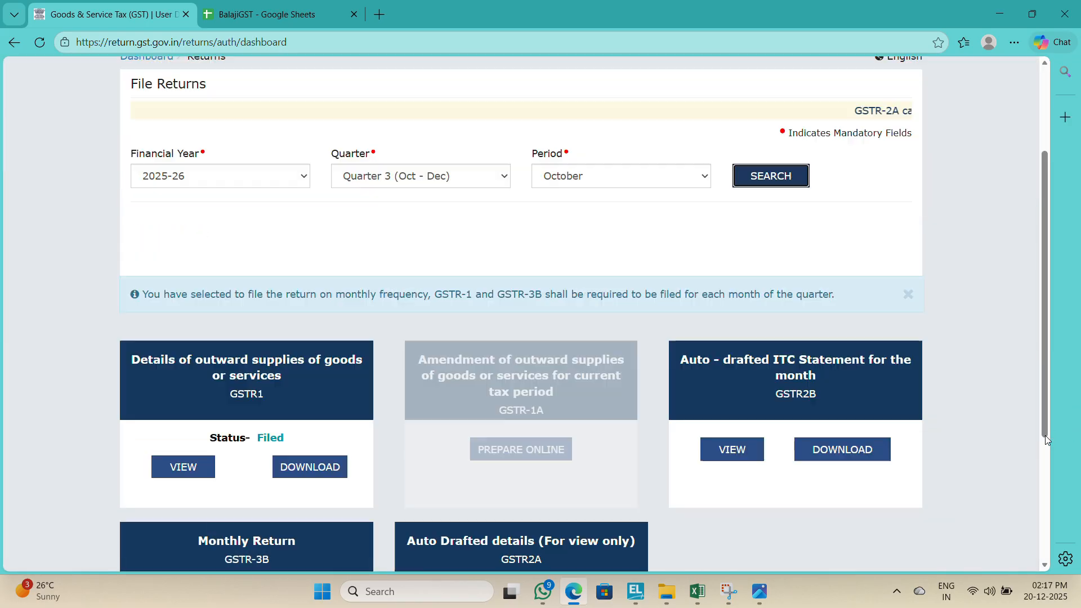
scroll(1045, 435, down, 4)
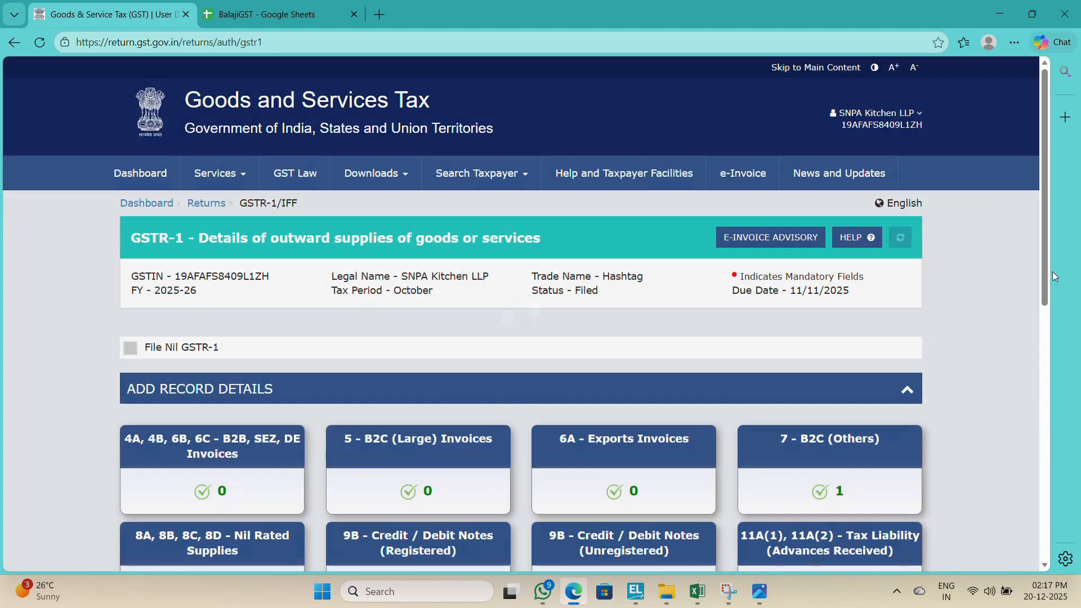
drag(1045, 272, 1033, 501)
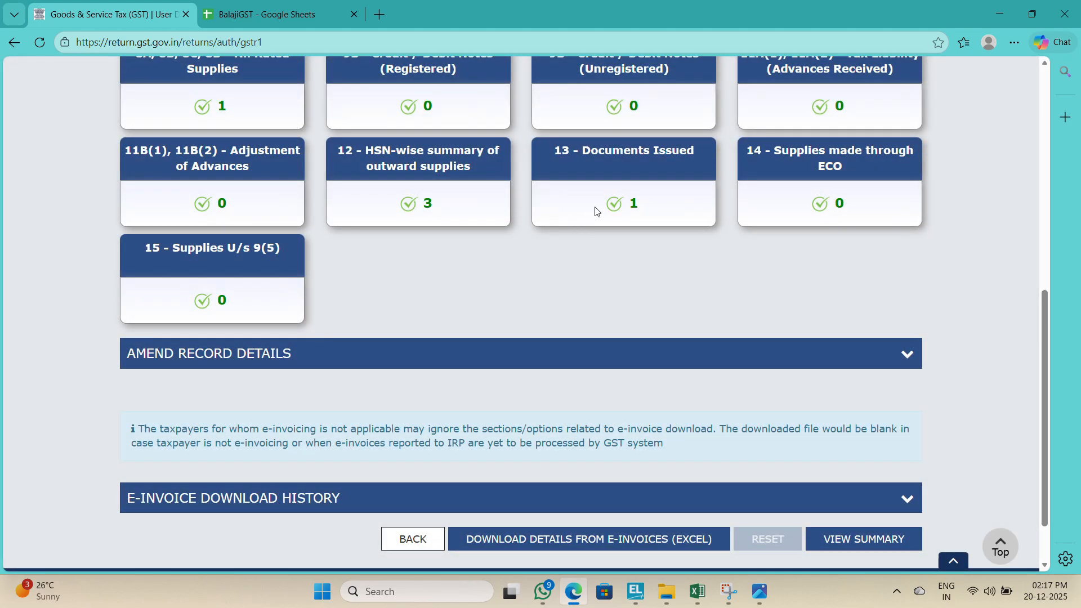
click(596, 210)
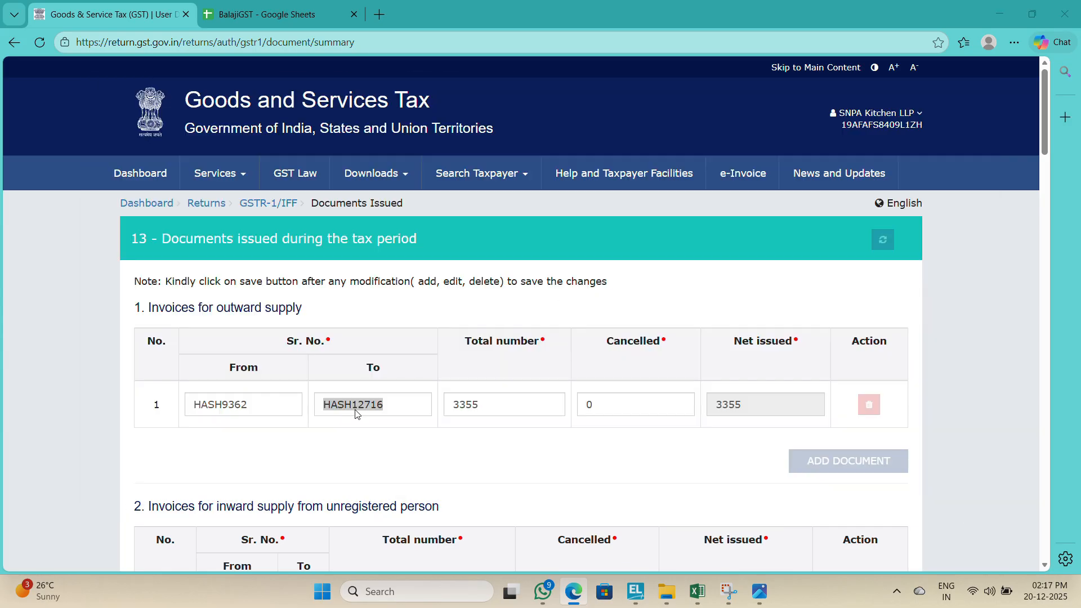
Step: Check the first bill number in cell C5 of the Excel register and the last sales voucher's narration in Tally
key(alt+Tab)
click(143, 393)
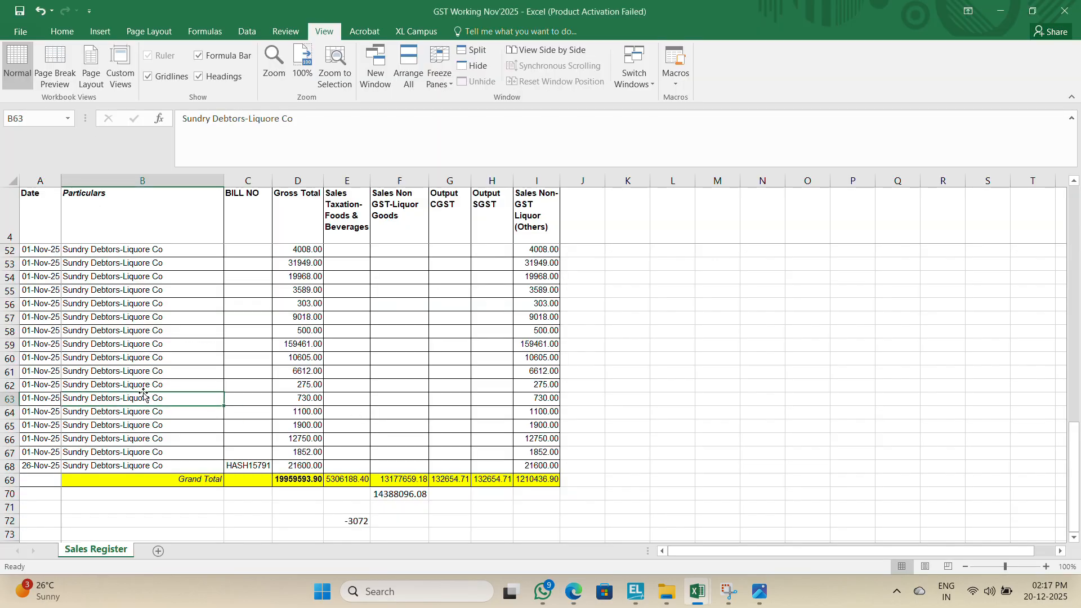
key(ctrl+Up)
key(Right)
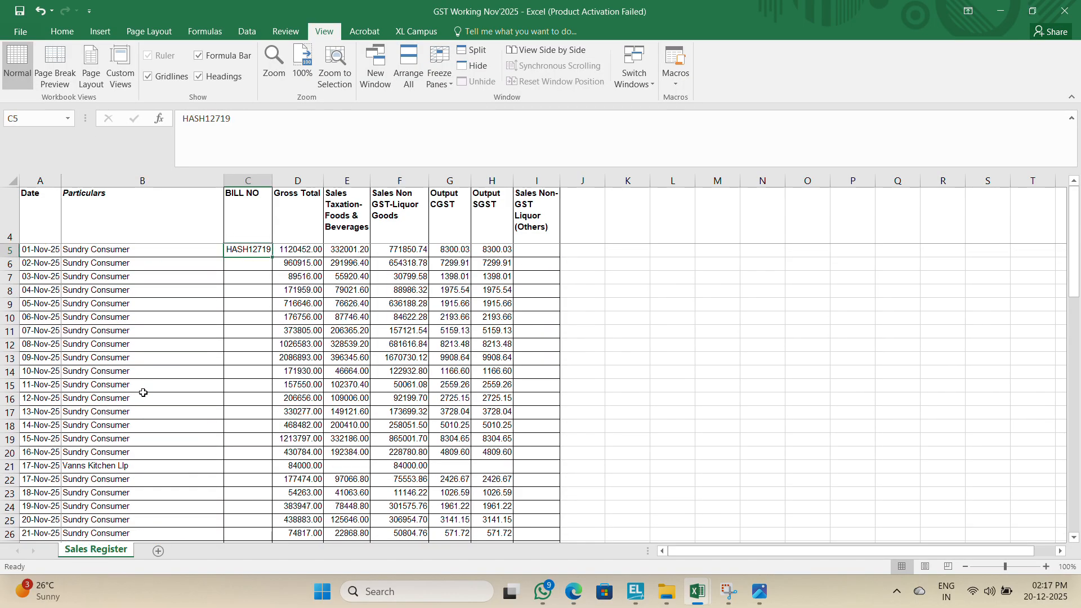
key(alt+Tab)
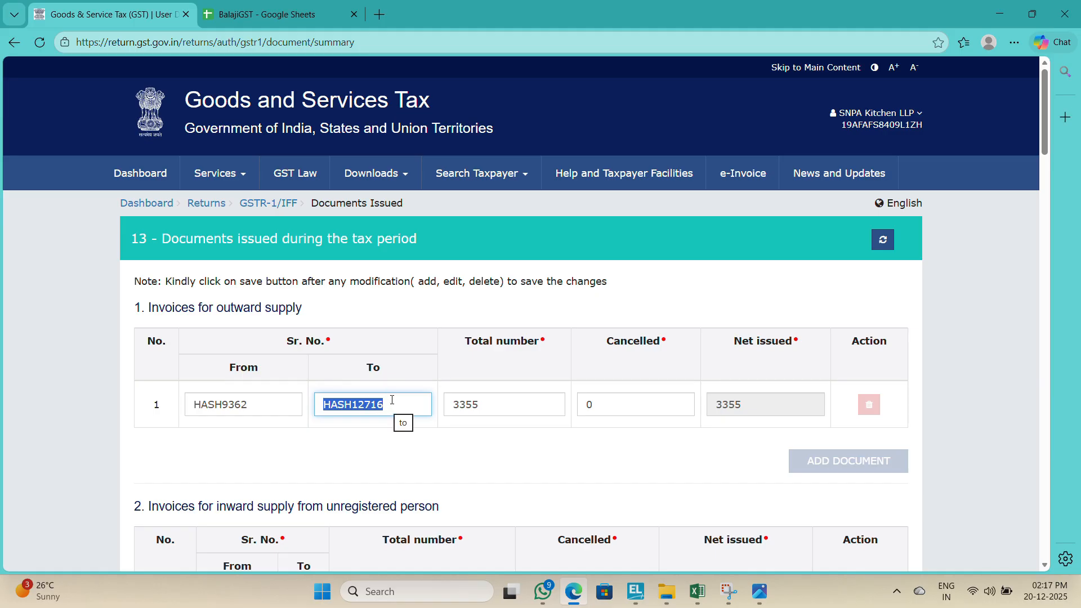
key(alt+Tab)
key(alt+Tab)
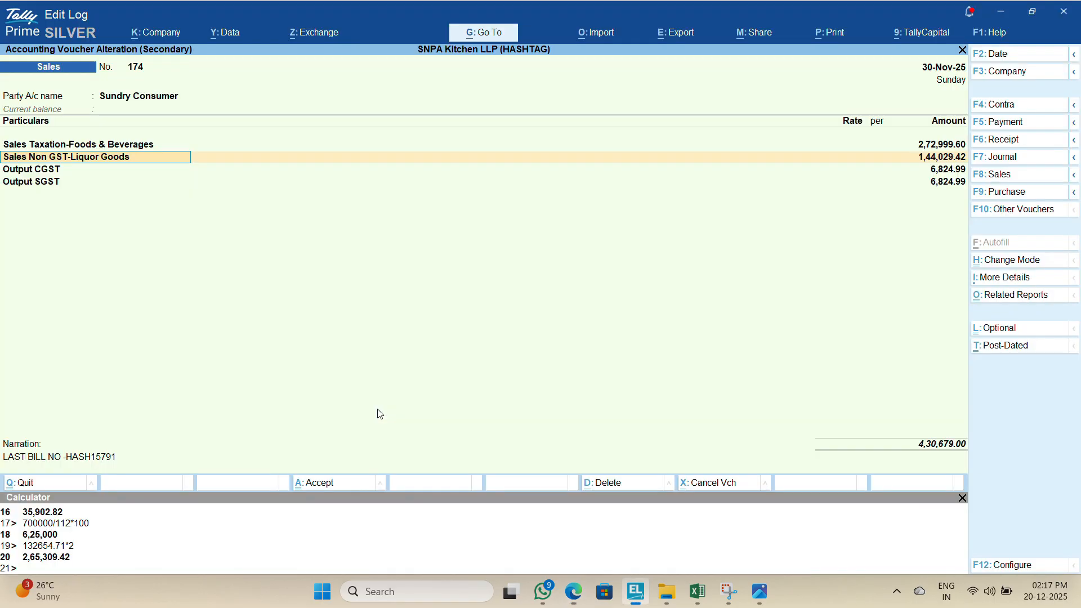
Step: In Tally, change the first November sales voucher's narration to FIRST BILL N0-HASH12717 and accept it
click(97, 461)
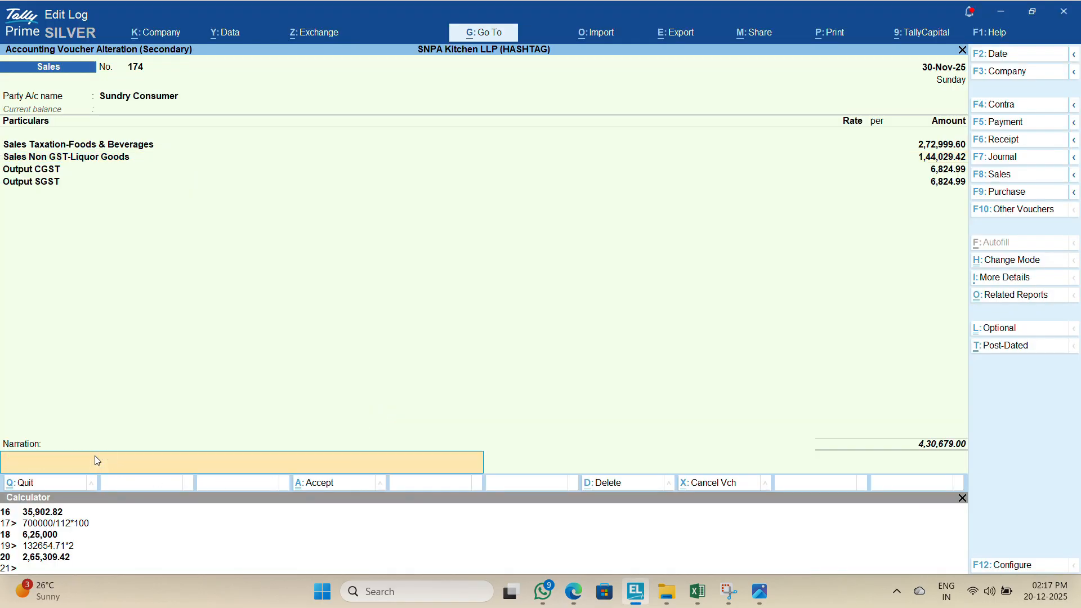
key(Escape)
key(Return)
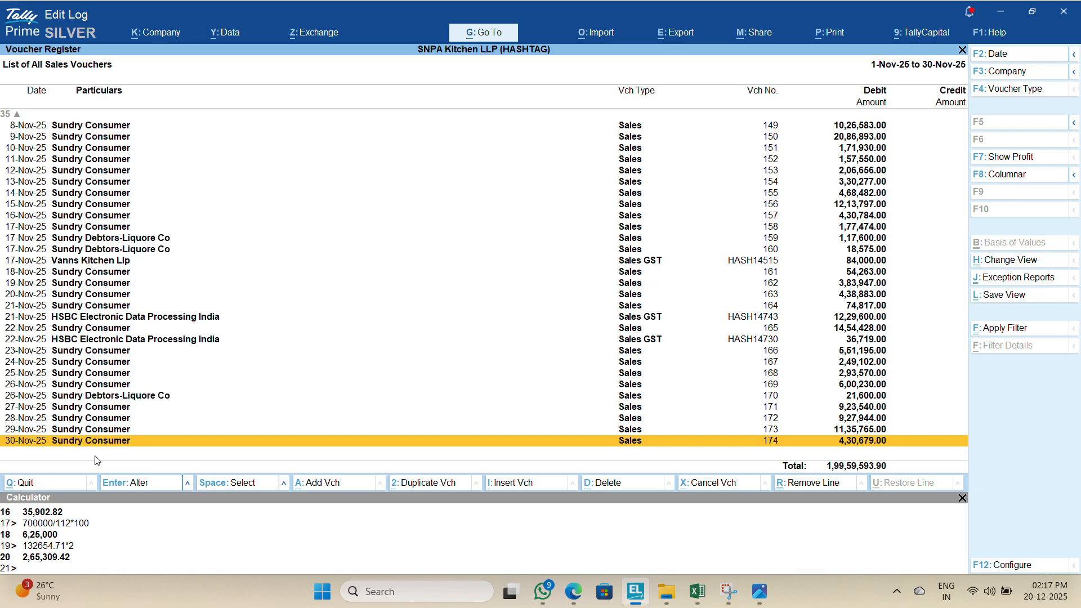
key(Page_Up)
key(Page_Up)
key(Page_Up)
key(Return)
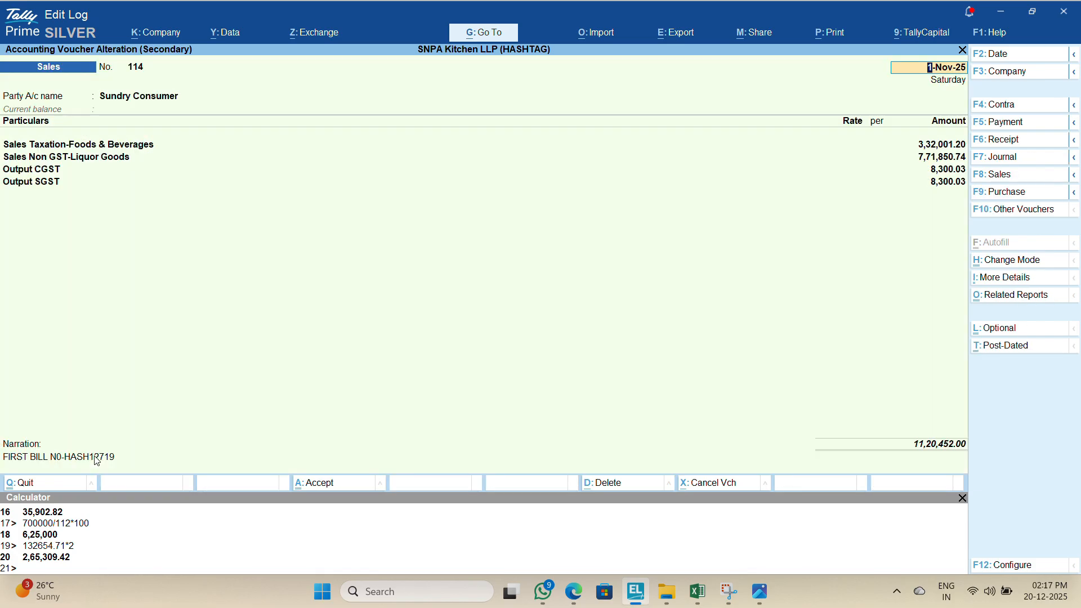
click(97, 461)
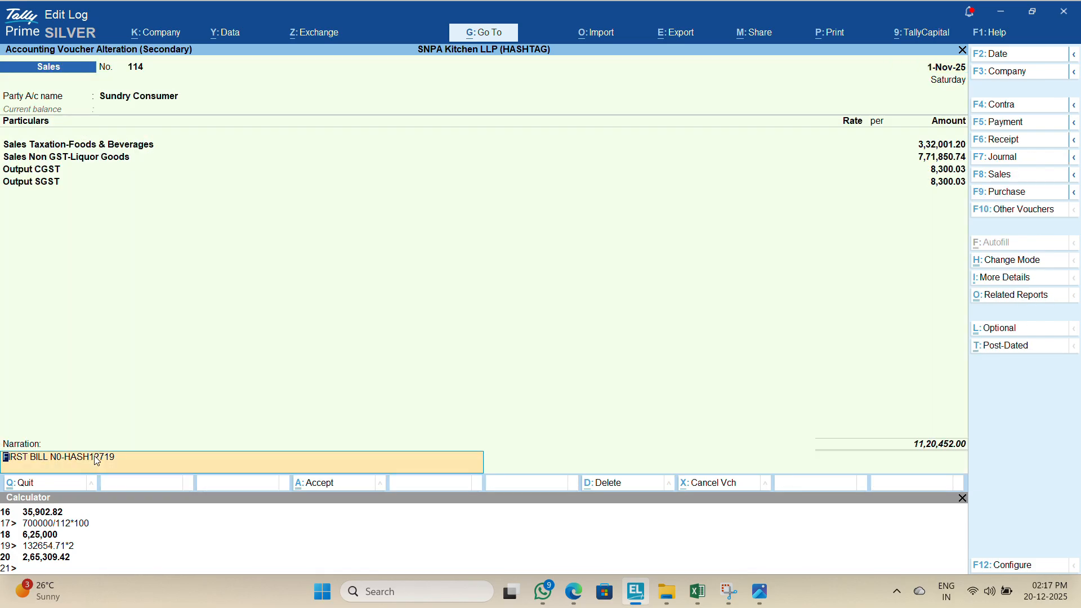
key(alt+Tab)
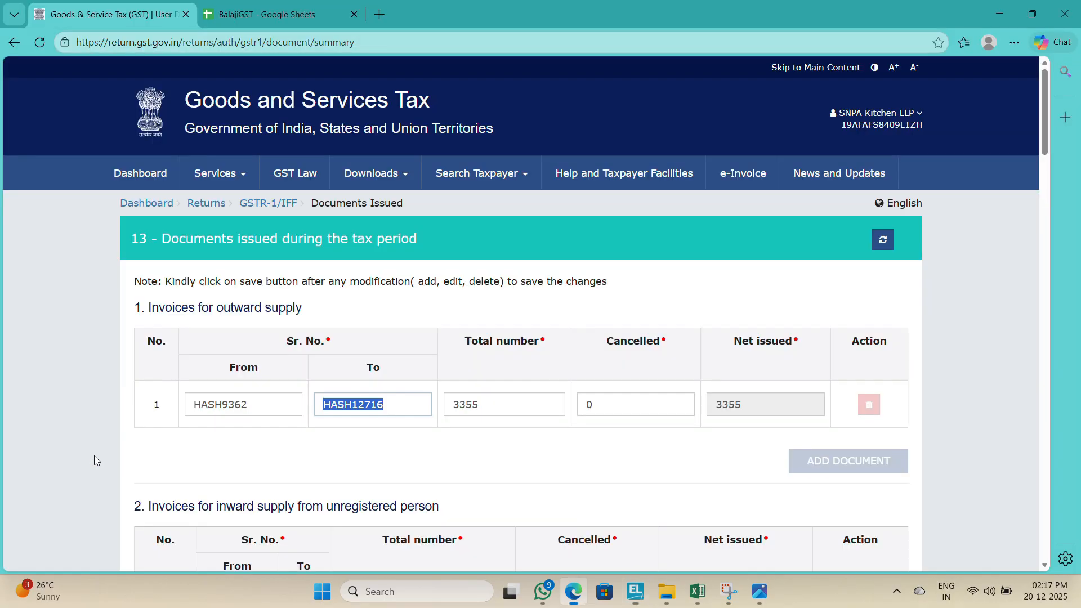
key(alt+Tab)
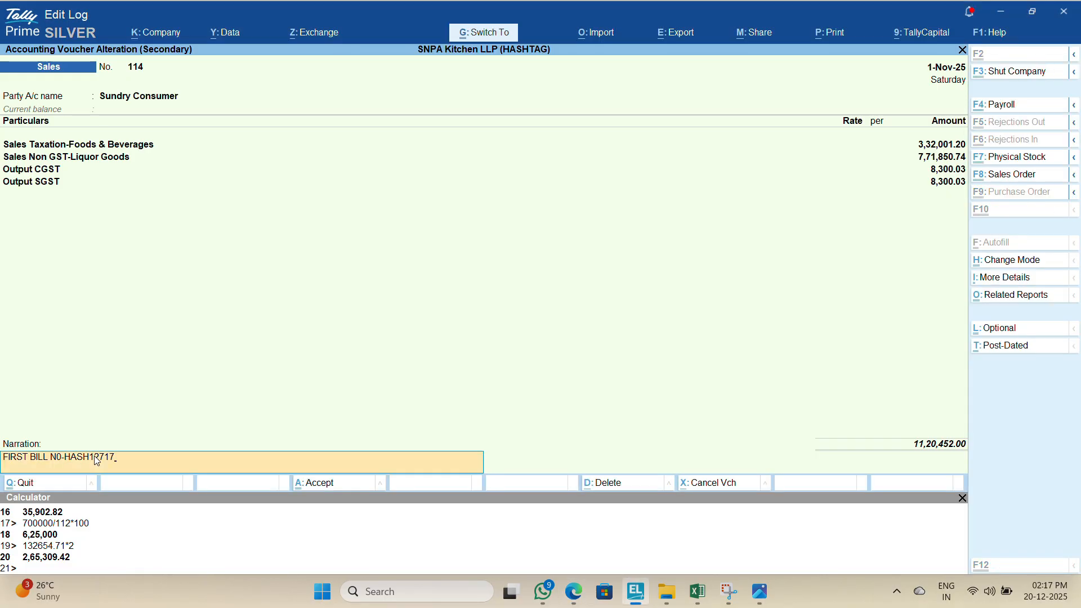
key(Return)
key(Return)
Step: Change cell C5 of the Excel register to HASH12717 and copy it
key(alt+Tab)
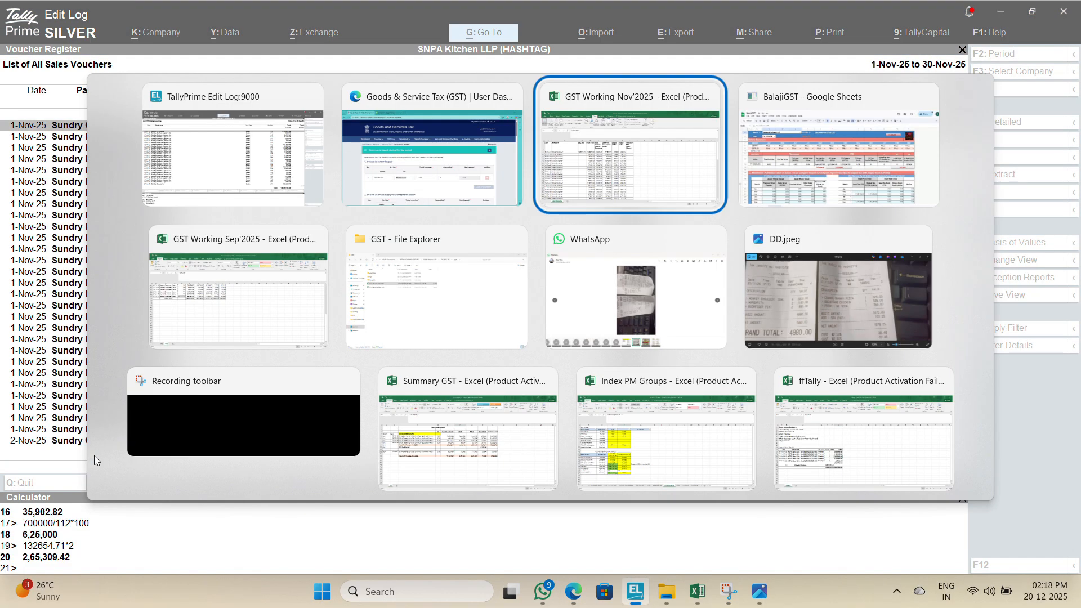
key(F2)
key(BackSpace)
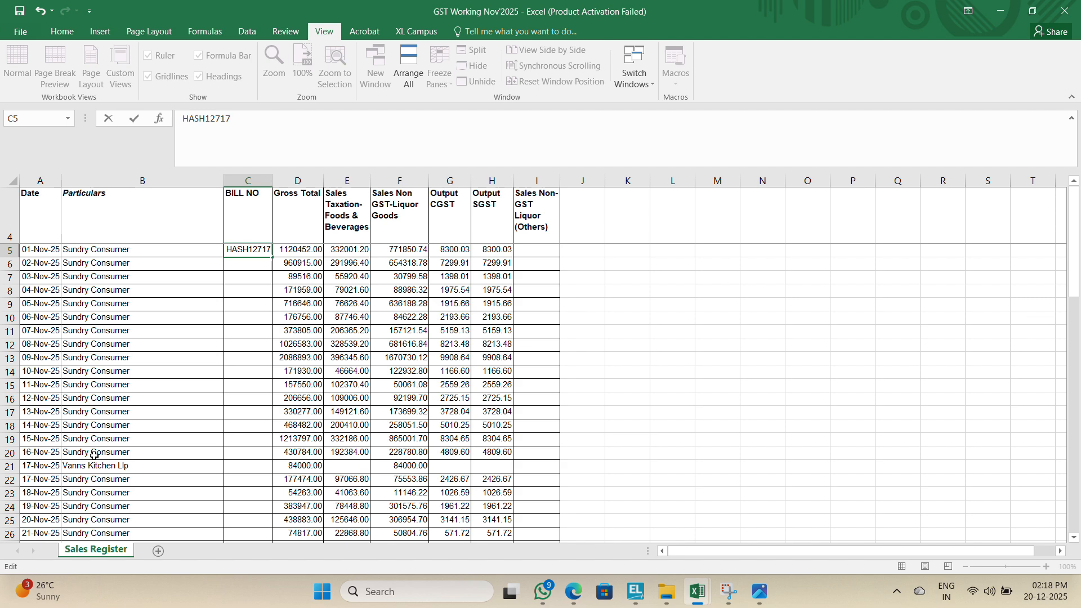
key(Return)
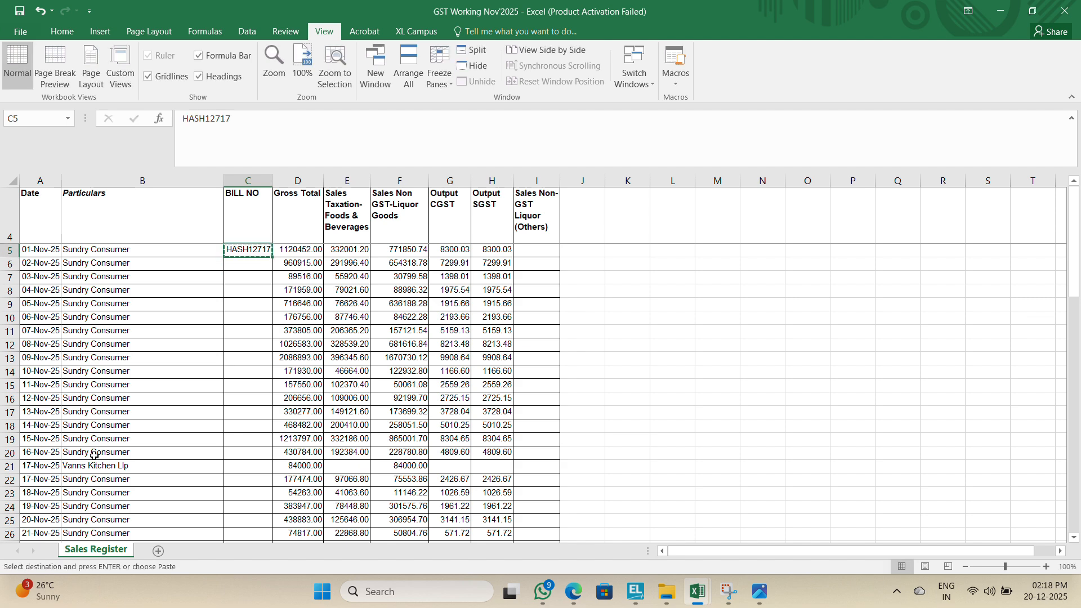
Step: Leave October's Documents Issued page in the portal and return to the File Returns search page
key(alt+Tab)
key(alt+Tab)
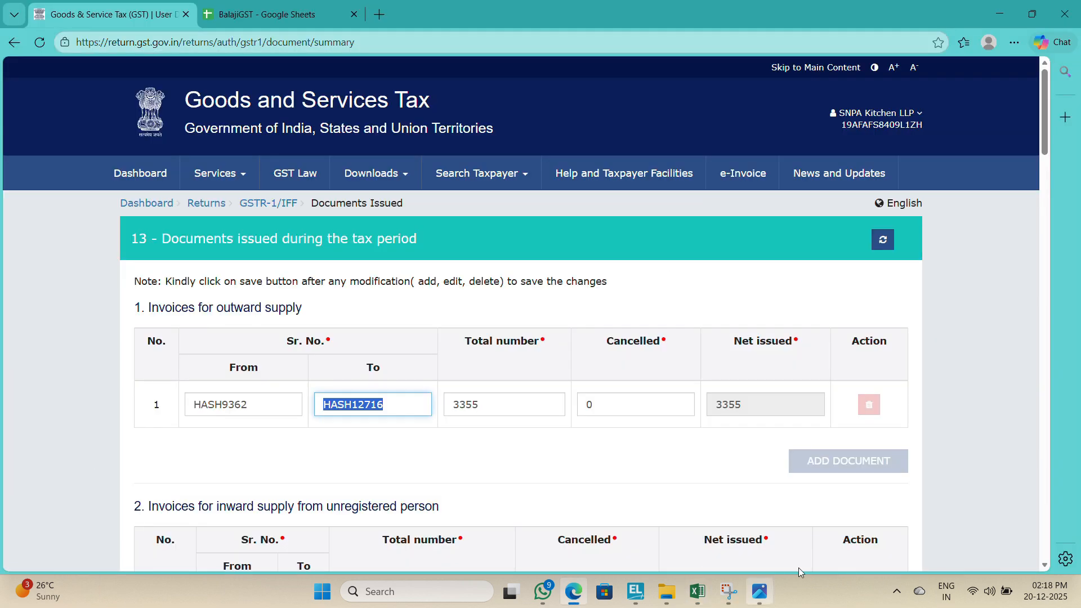
click(1044, 550)
click(1044, 549)
click(1045, 549)
click(1045, 549)
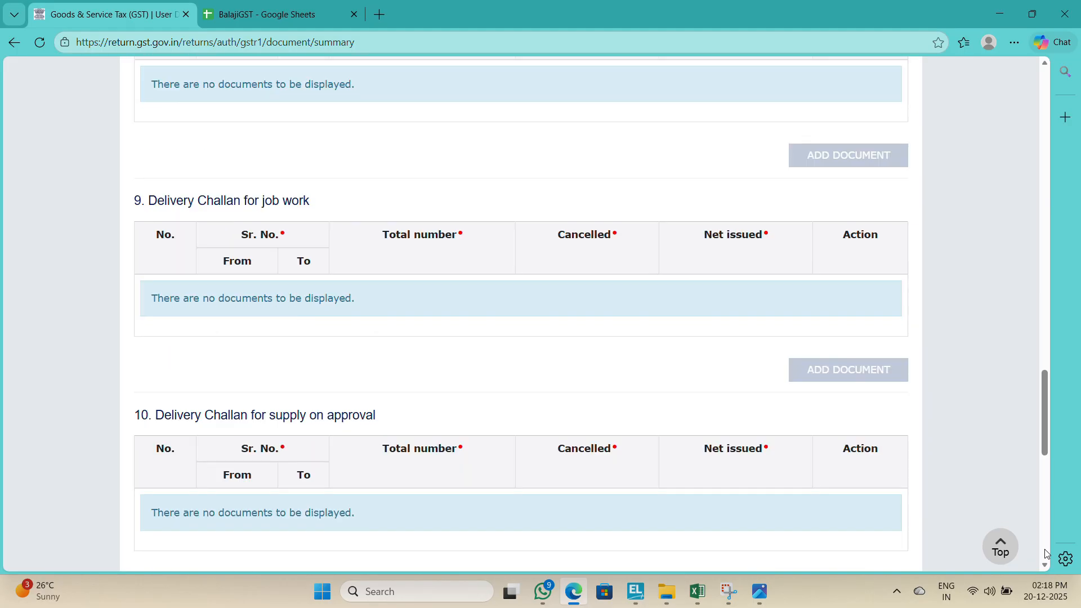
click(1045, 550)
click(1044, 549)
click(811, 468)
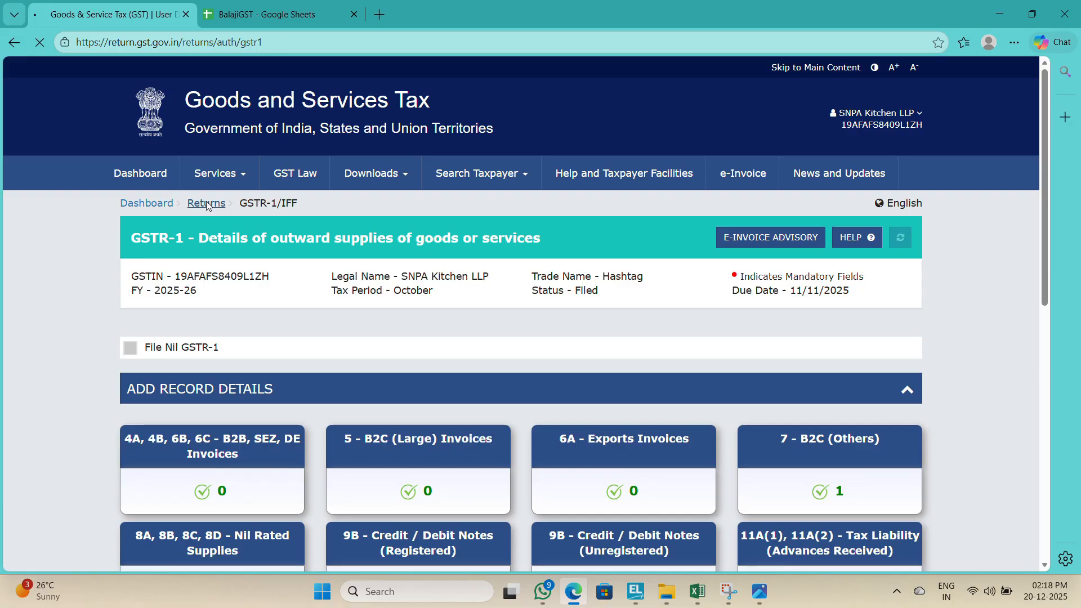
click(208, 203)
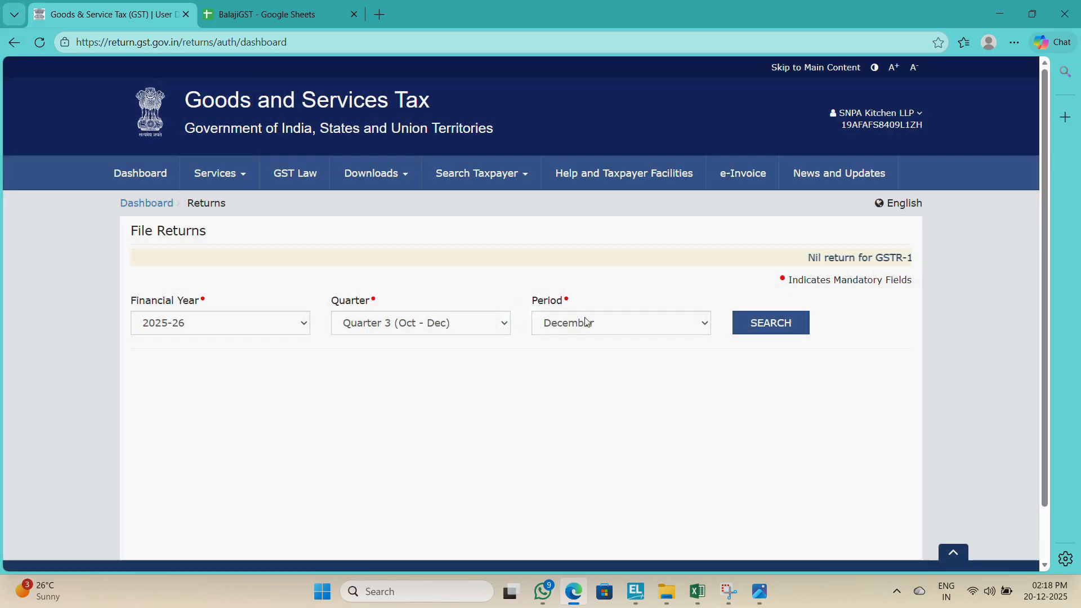
Step: Search returns for the November period and open GSTR-1 for online preparation
click(585, 320)
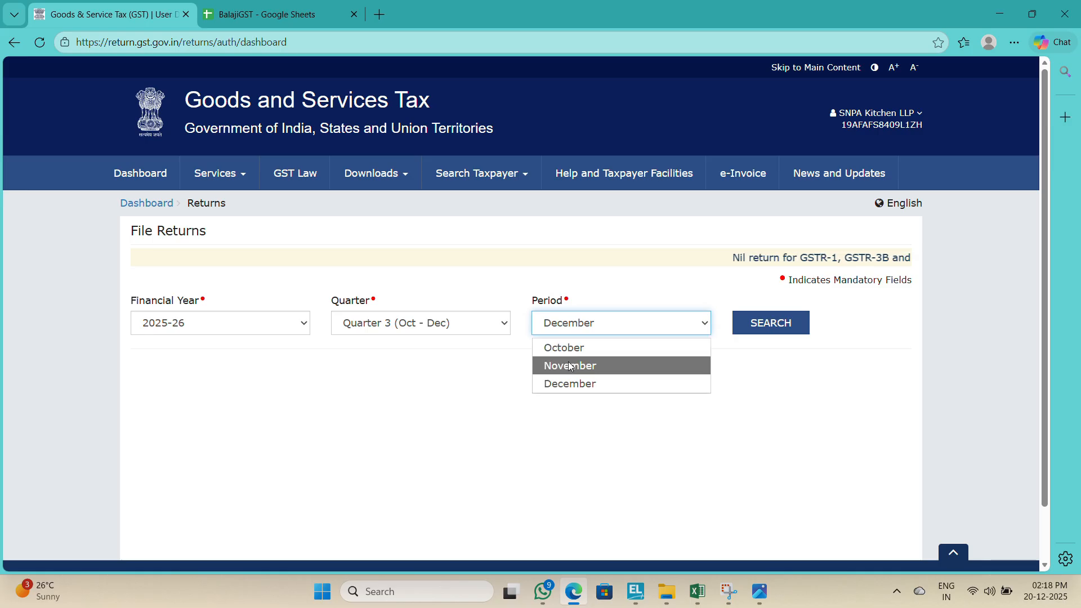
click(577, 366)
click(761, 320)
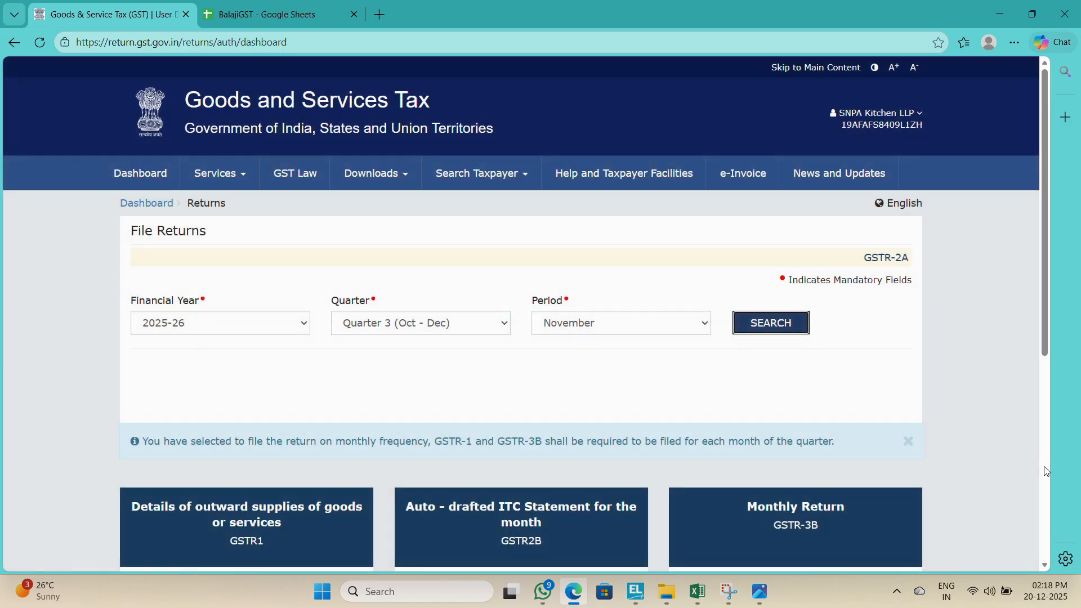
click(1044, 467)
click(181, 250)
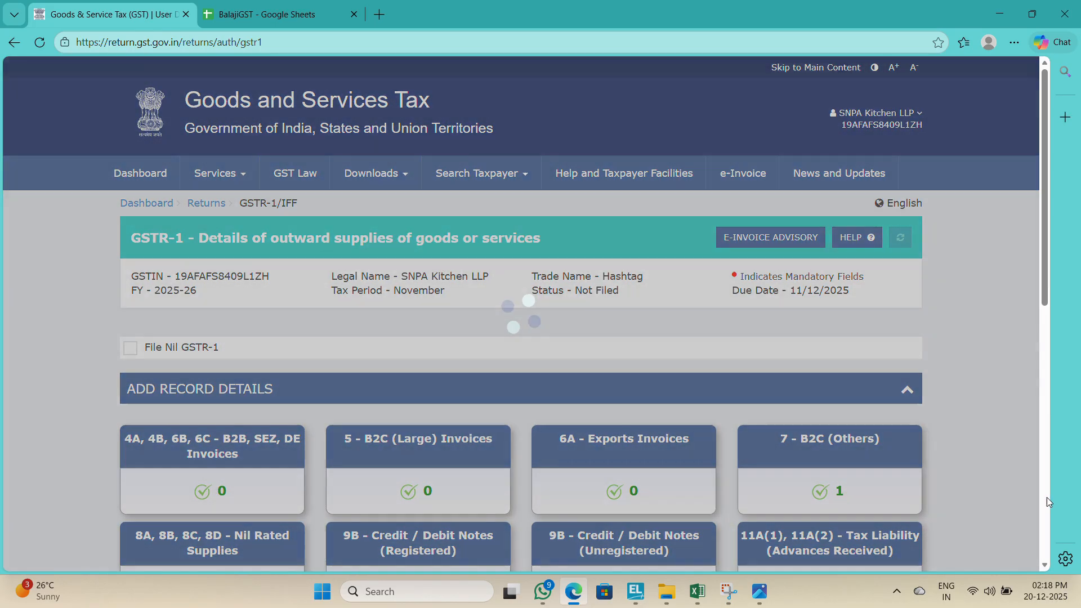
Step: Generate the November GSTR-1 summary and dismiss the request confirmation message
click(1046, 498)
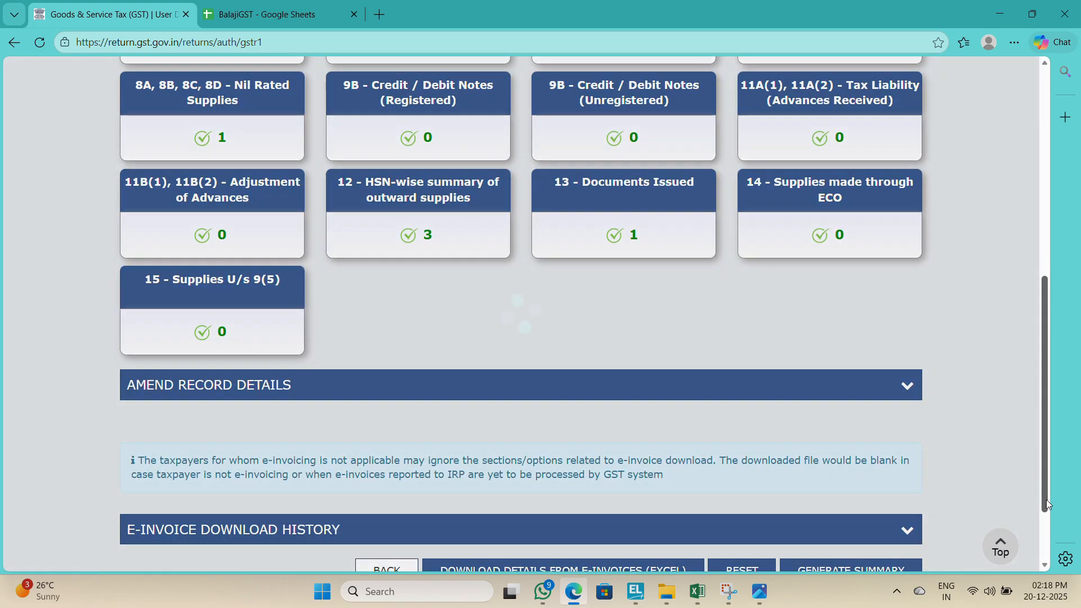
click(1048, 538)
click(881, 479)
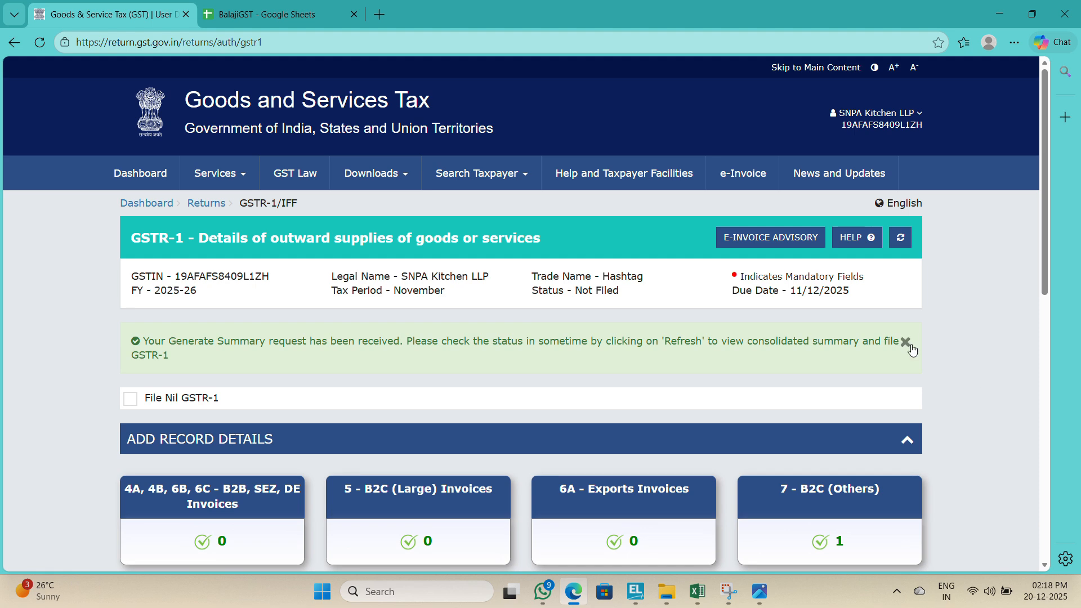
click(905, 342)
Step: Go back to File Returns, search financial year 2025-26 November again, and reopen GSTR-1 online
click(1047, 525)
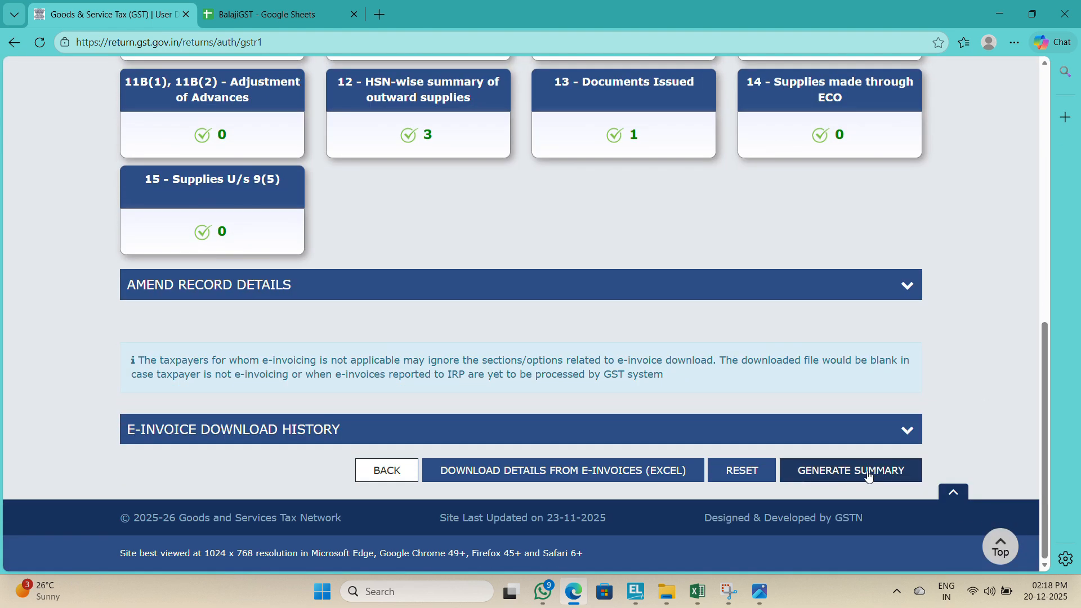
click(382, 469)
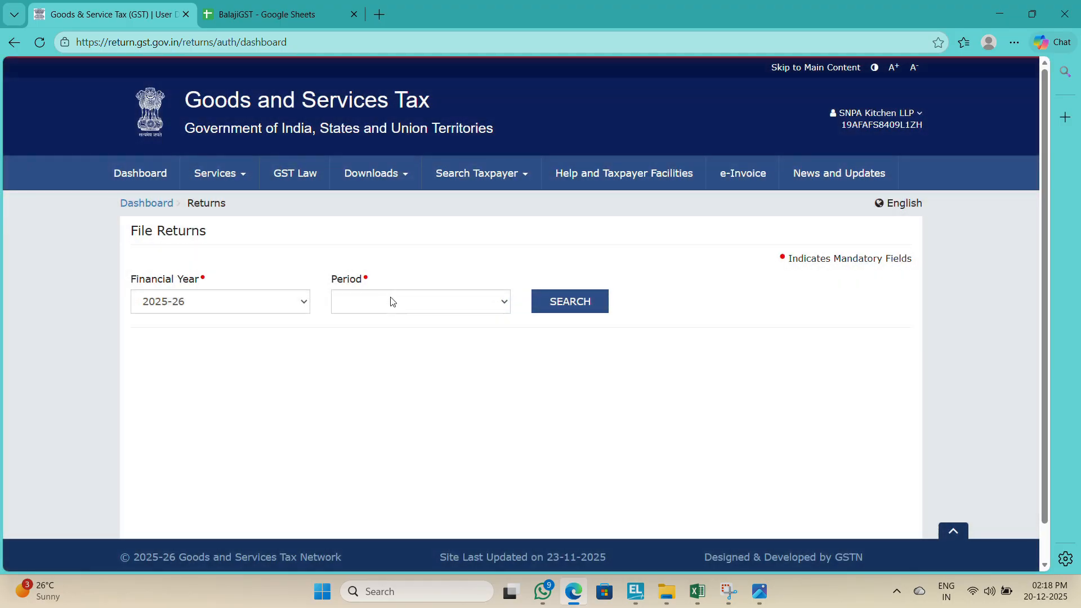
click(386, 301)
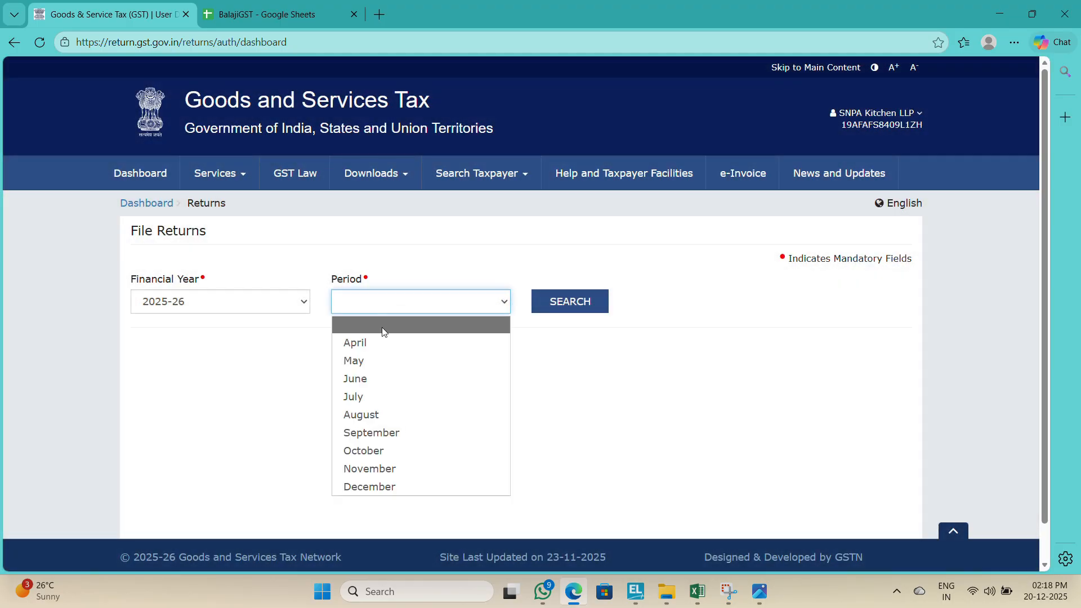
click(356, 471)
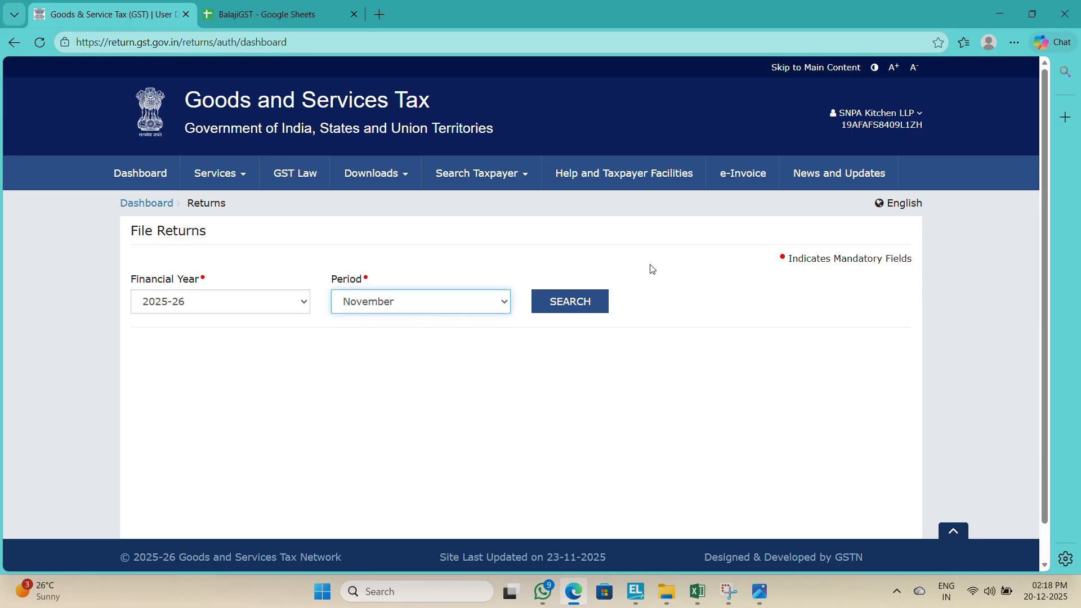
click(579, 309)
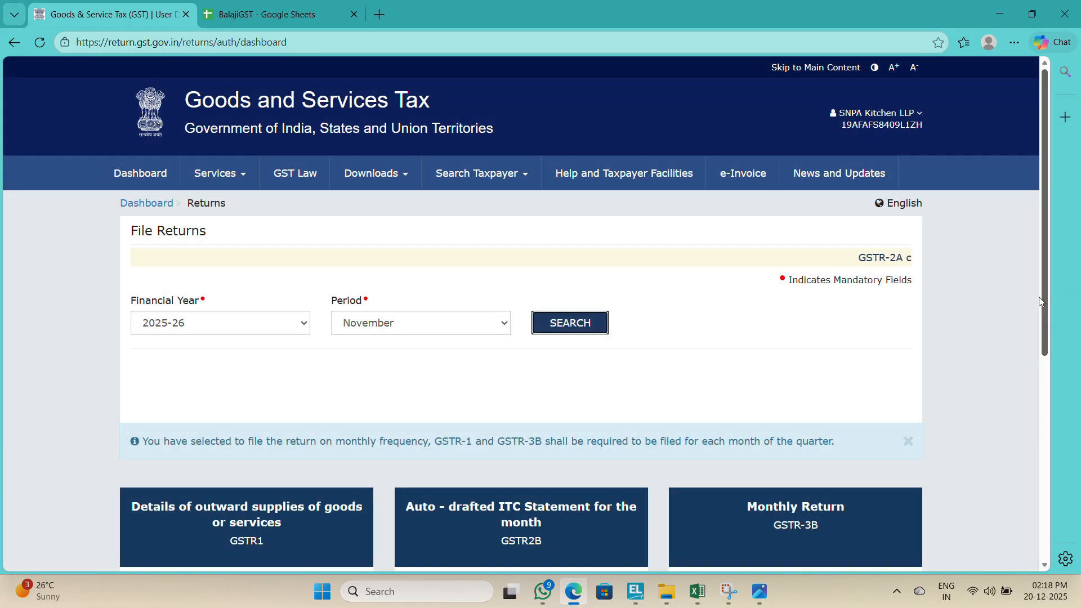
drag(1038, 297, 1042, 600)
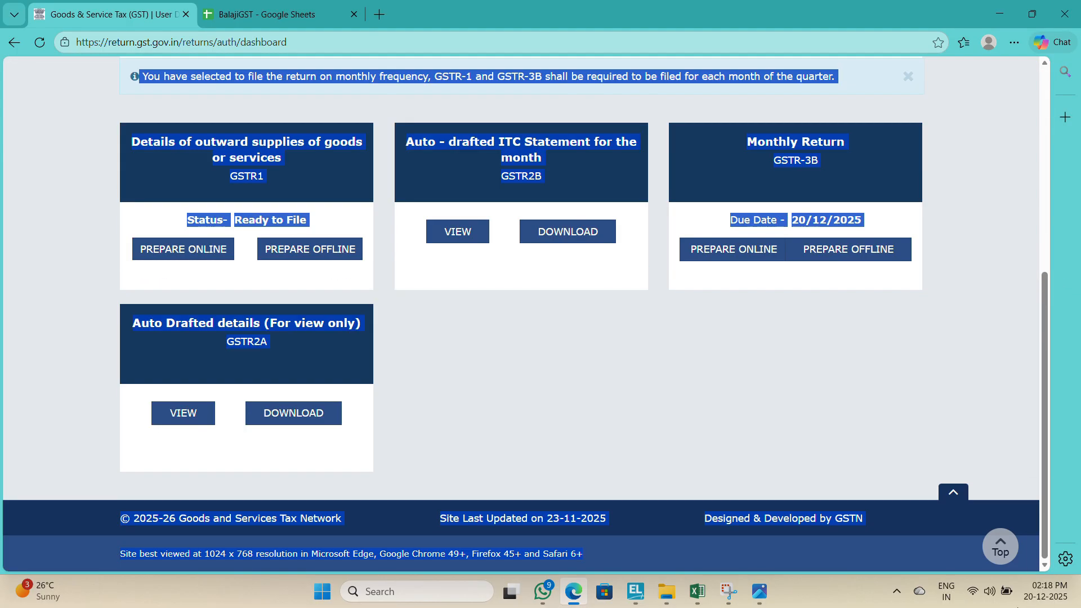
click(184, 252)
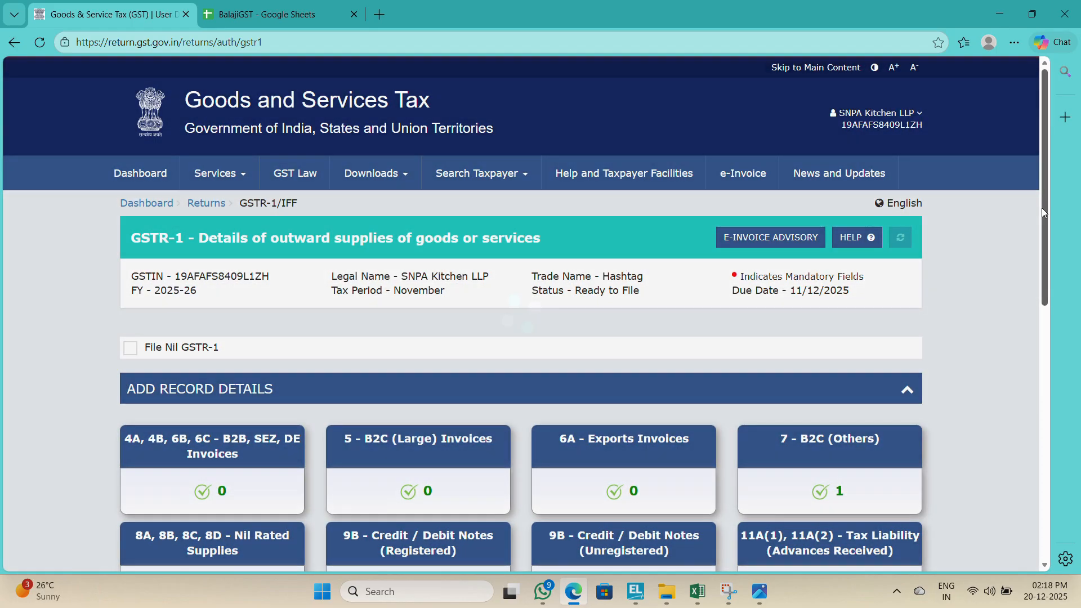
Step: Proceed to the GSTR-1 file summary, open the File Statement declaration page, and go back
drag(1042, 210, 1009, 562)
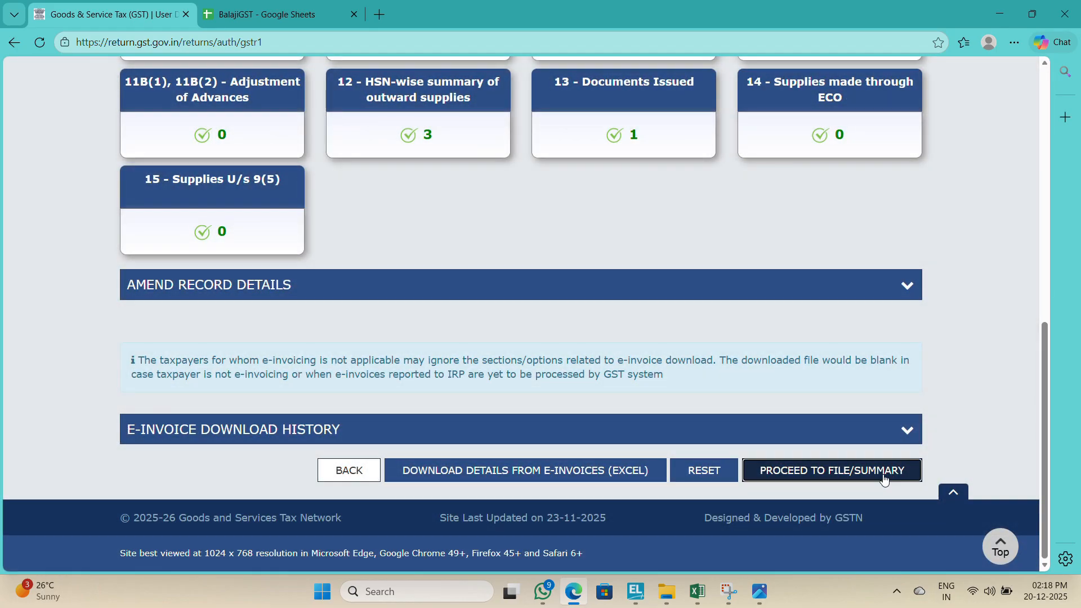
click(885, 471)
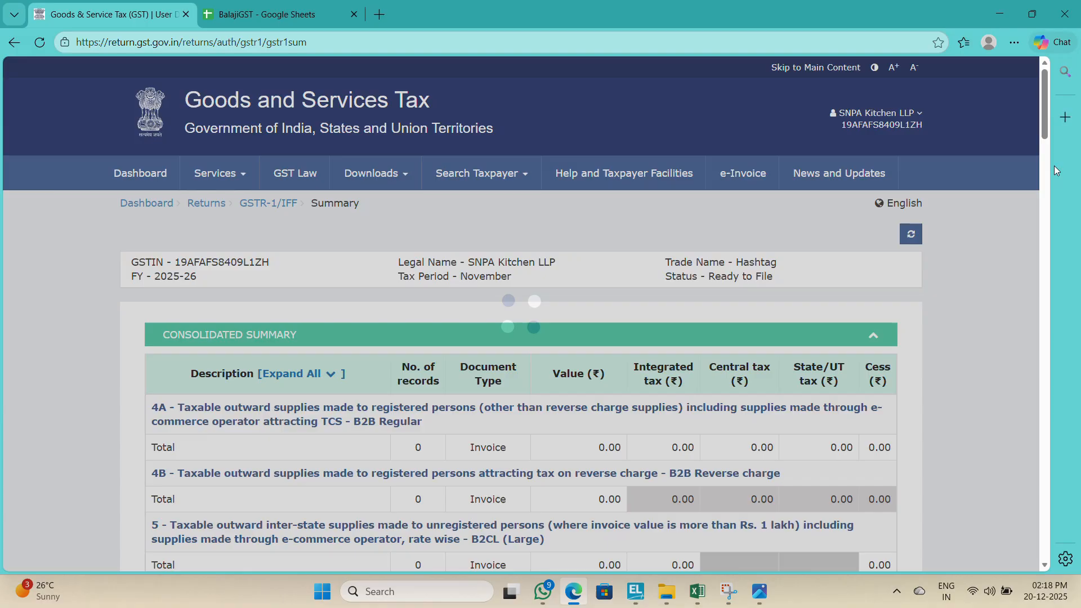
drag(1045, 126, 1016, 549)
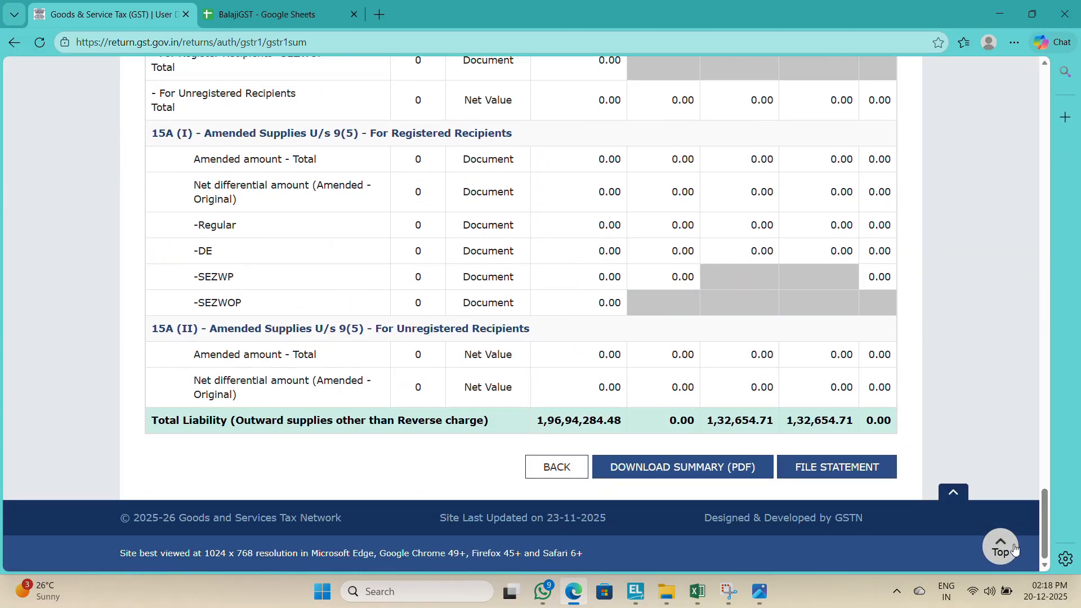
click(868, 476)
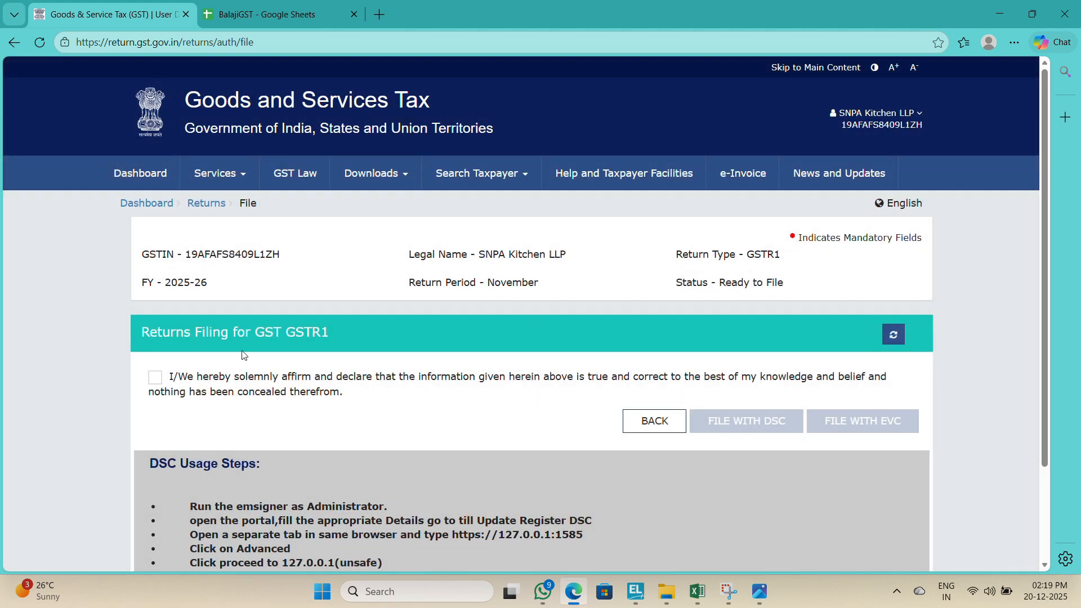
click(642, 428)
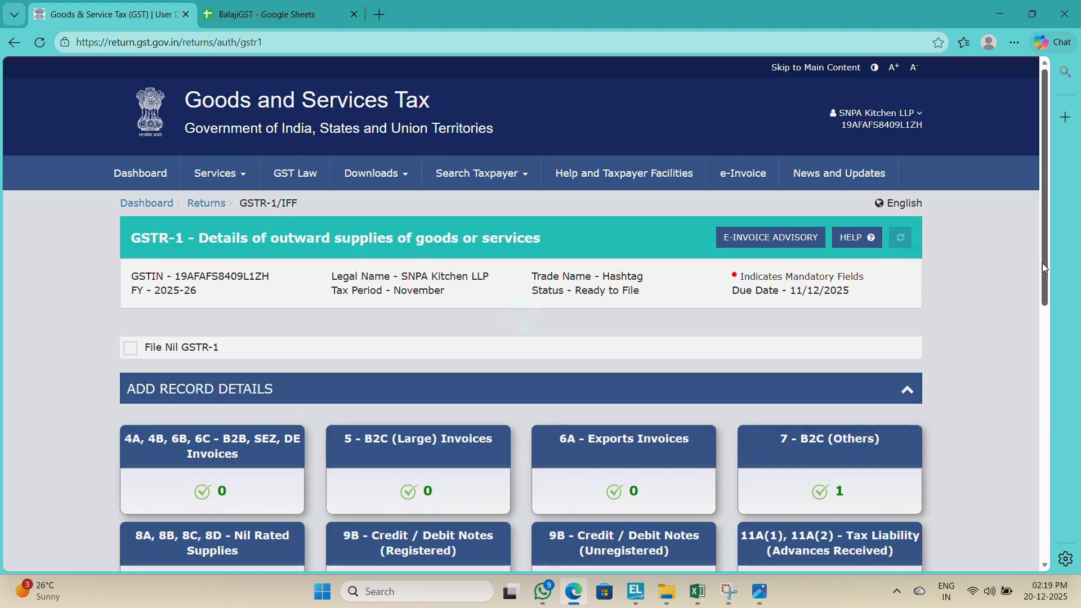
Step: Reopen the GSTR-1 consolidated summary and review the total liability row
scroll(1042, 262, down, 10)
click(833, 479)
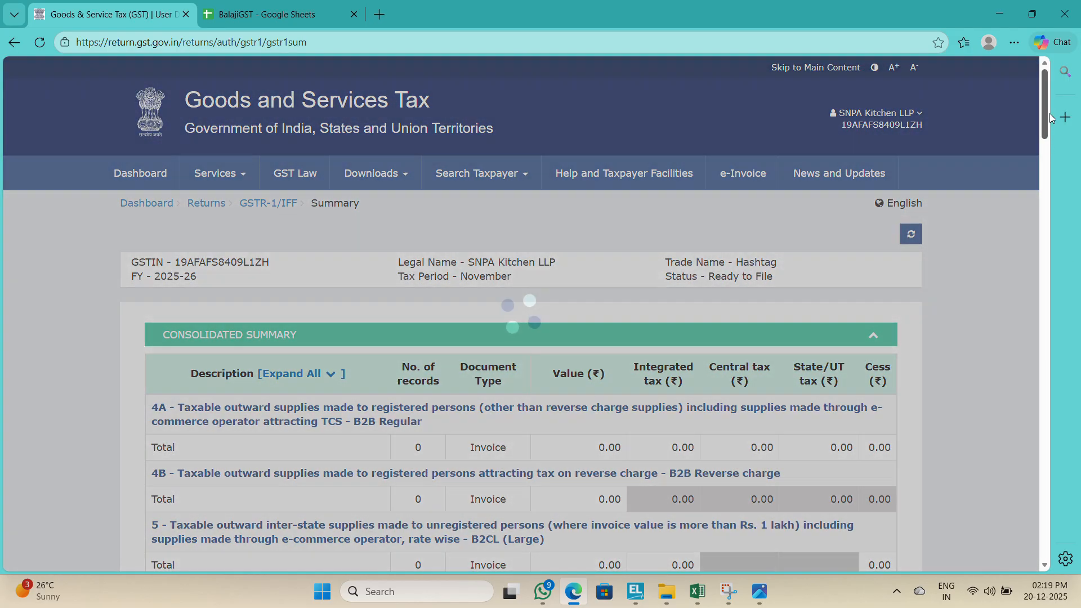
drag(1046, 117, 1019, 548)
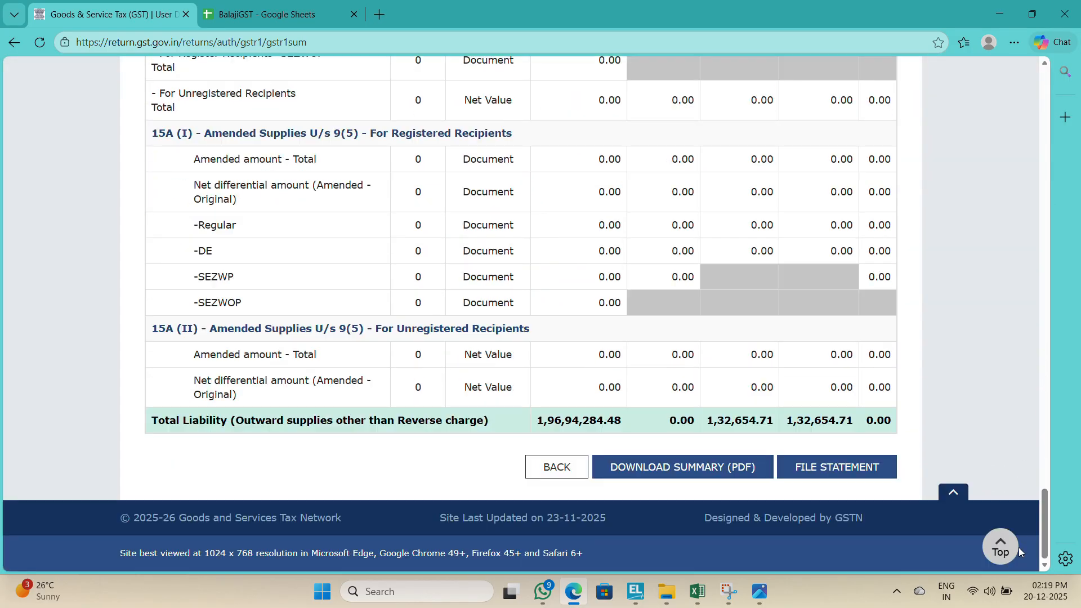
Step: In Tally, open the Profit & Loss report and change its period to 1-11-2025 through 30-11-2025
key(alt+Tab)
key(alt+Tab)
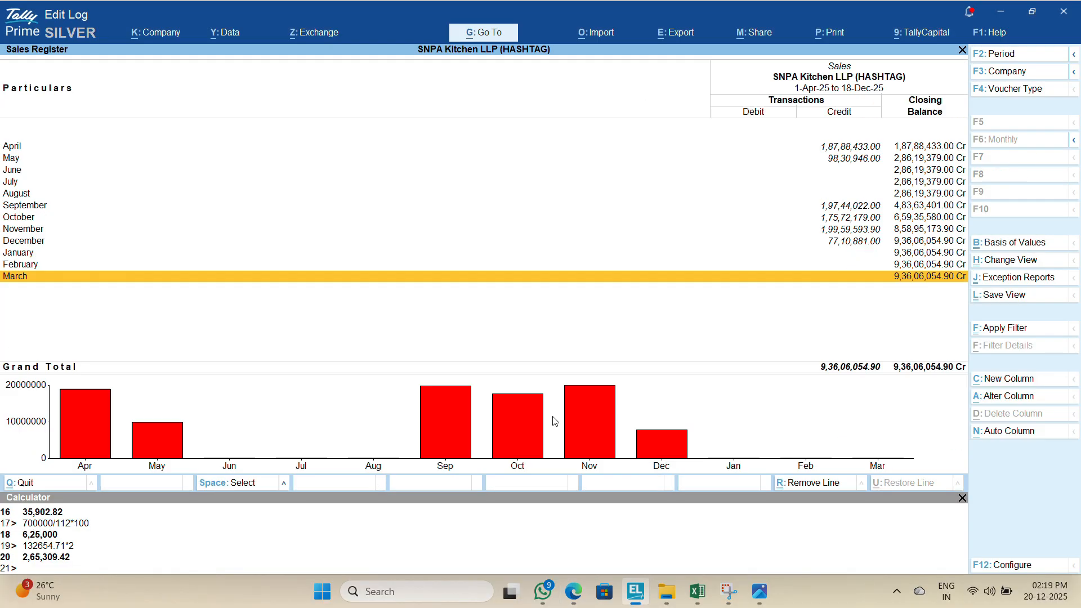
key(Escape)
key(Escape)
key(n)
key(p)
key(alt+F2)
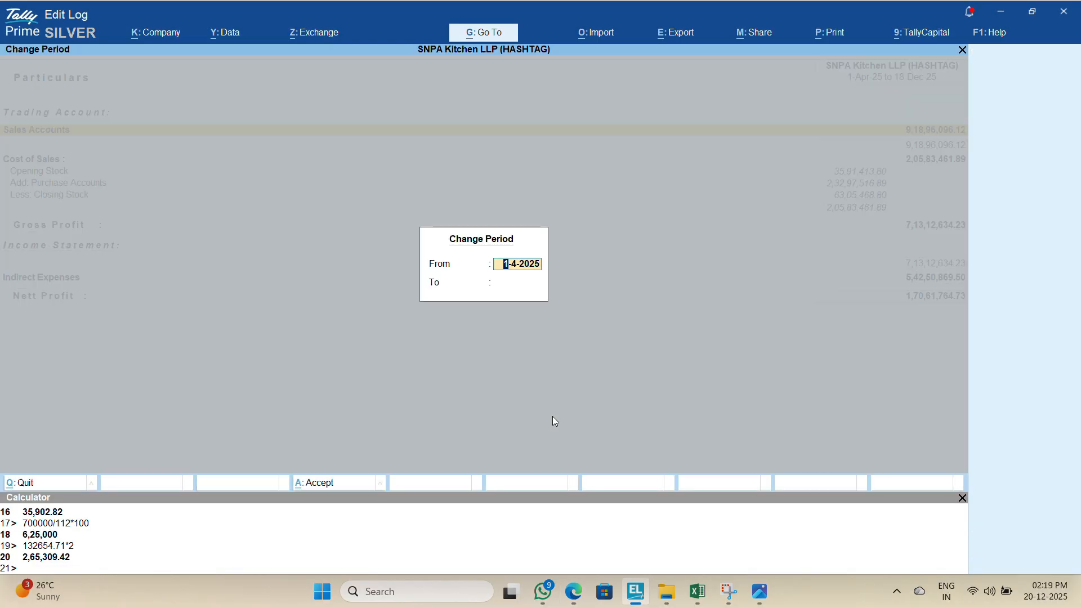
text(1.11)
key(Return)
text(30.11)
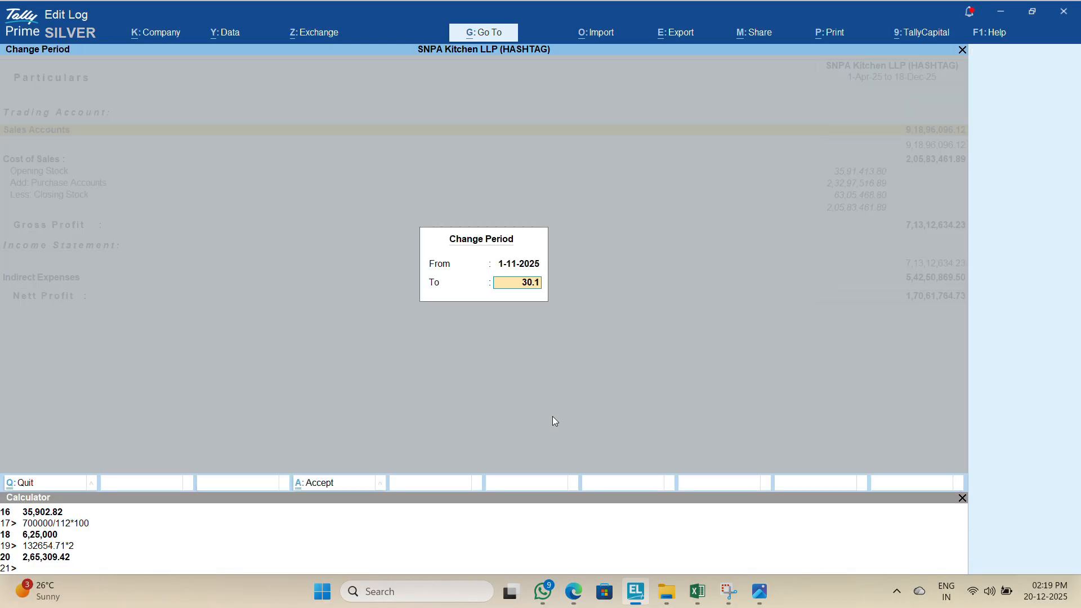
key(Return)
Step: Compare the summary's HSN and Documents Issued figures against Tally and the Excel working
key(alt+Tab)
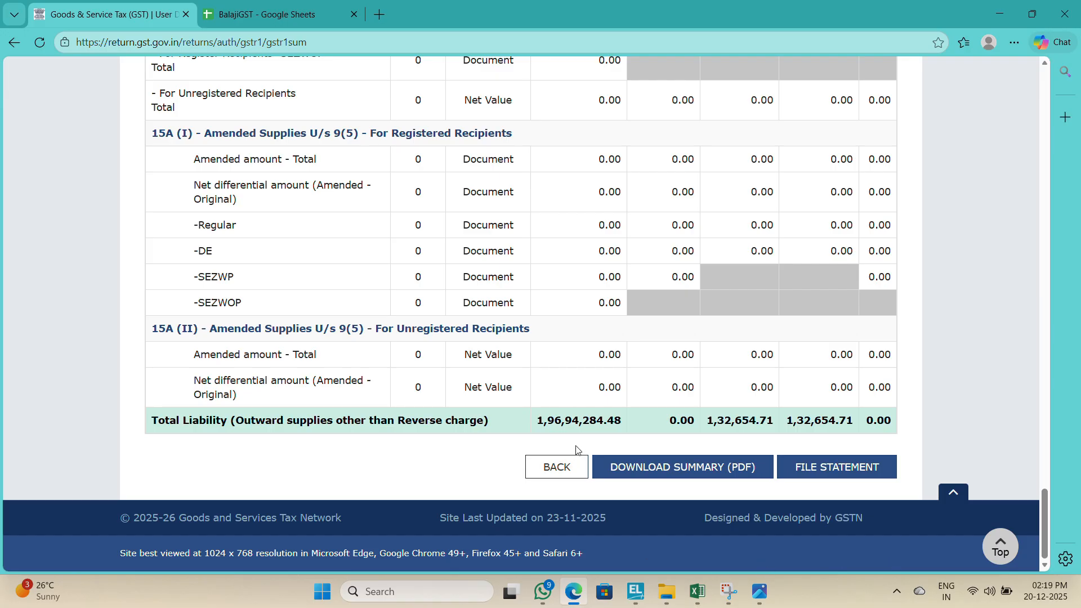
key(alt+Tab)
key(alt+Tab)
key(alt+Tab)
key(alt+Tab)
drag(1045, 511, 1029, 383)
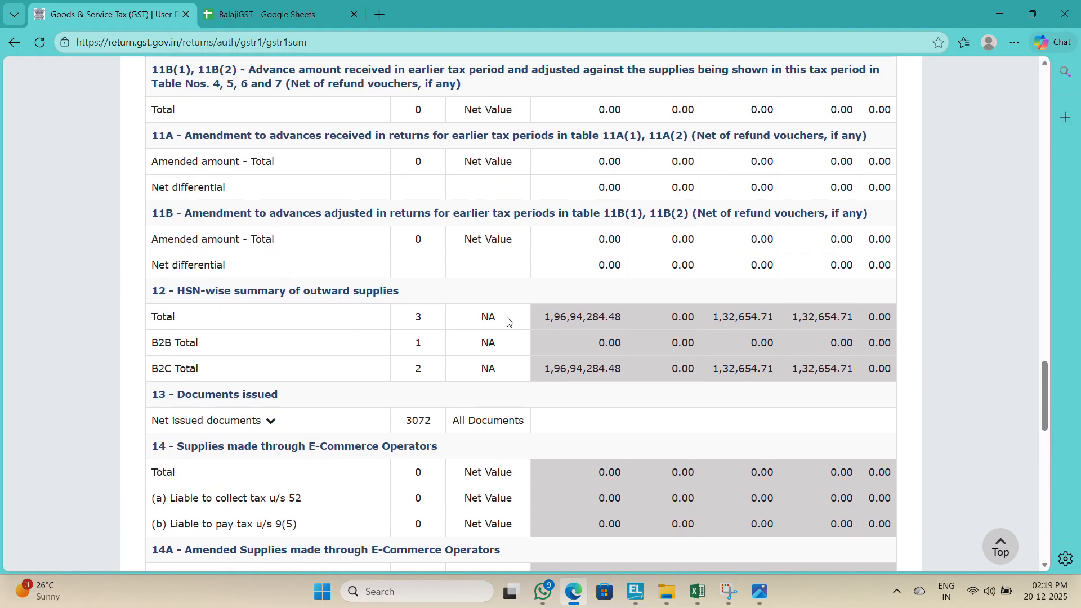
key(alt+Tab)
key(alt+Tab)
key(alt+Tab)
key(alt+Tab)
key(alt+Tab)
key(alt+Tab)
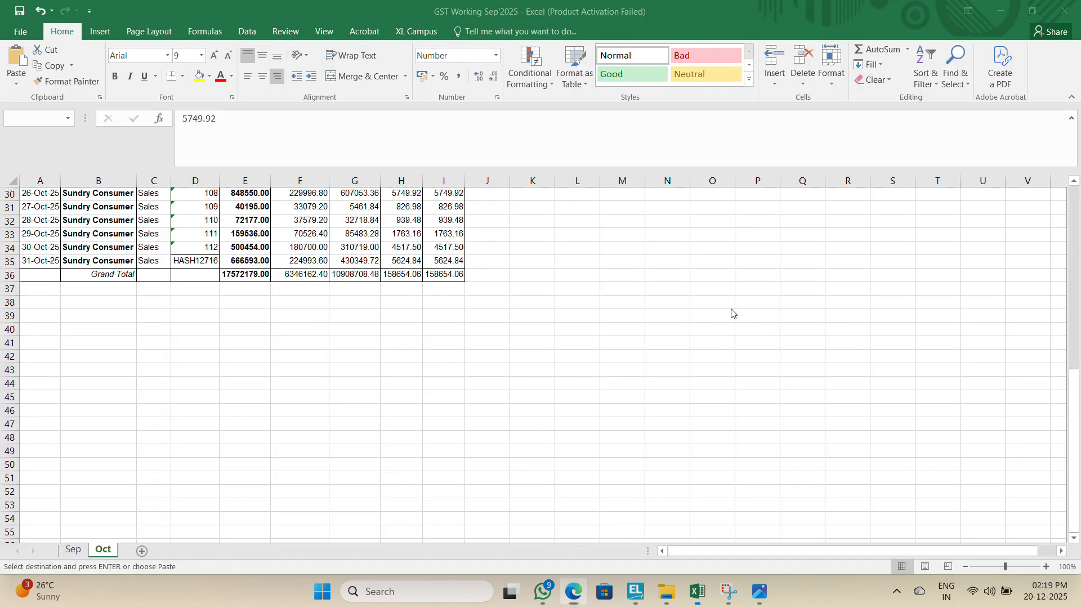
key(alt+Tab)
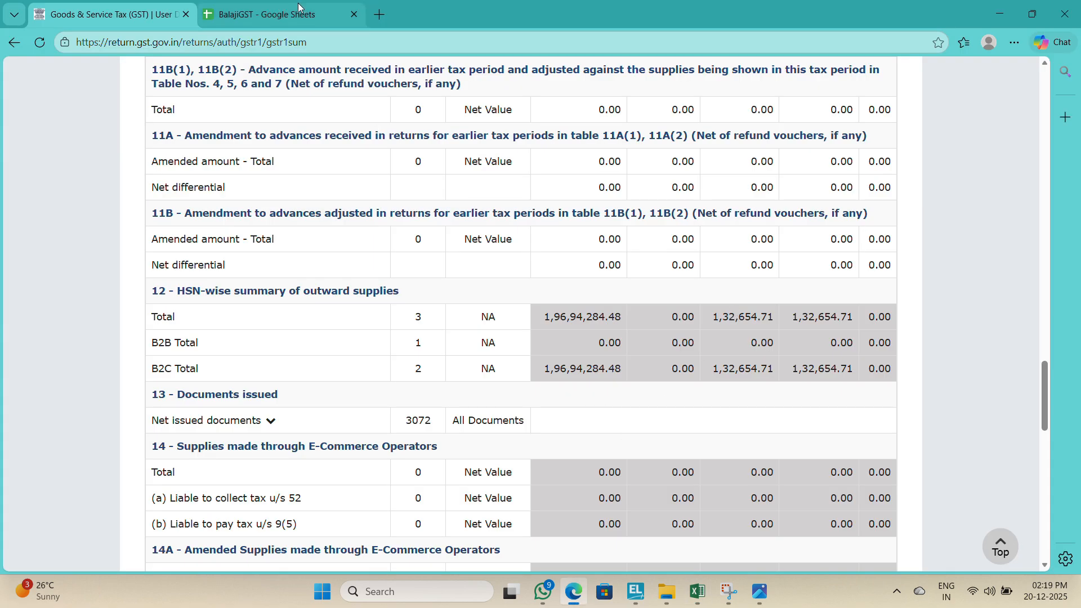
Step: Open November's GSTR-3B, close the system generated summary popup, and dismiss the interest warning
click(376, 14)
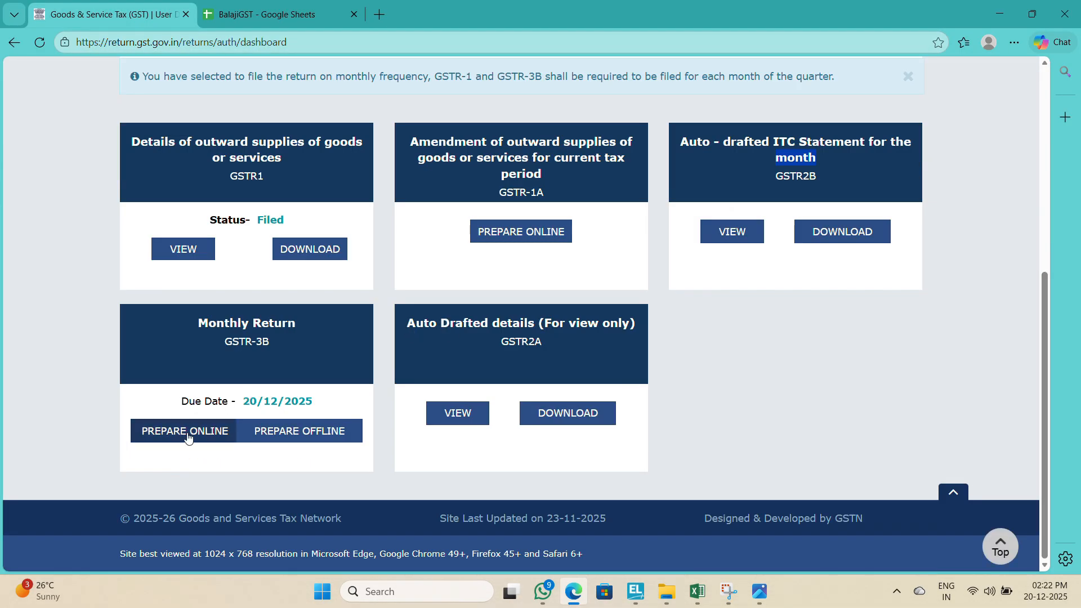
click(177, 432)
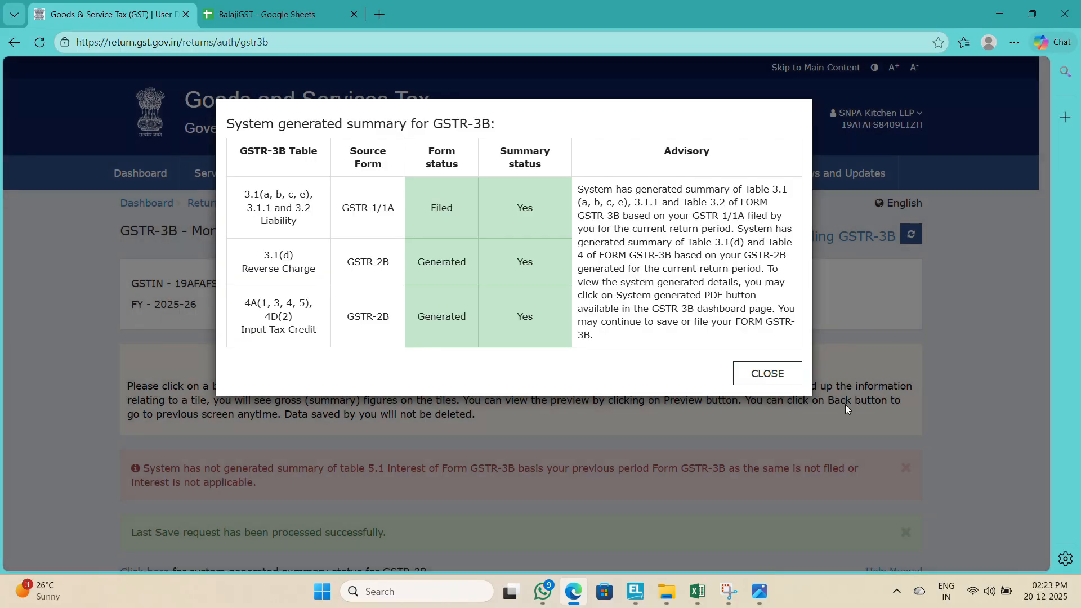
click(776, 377)
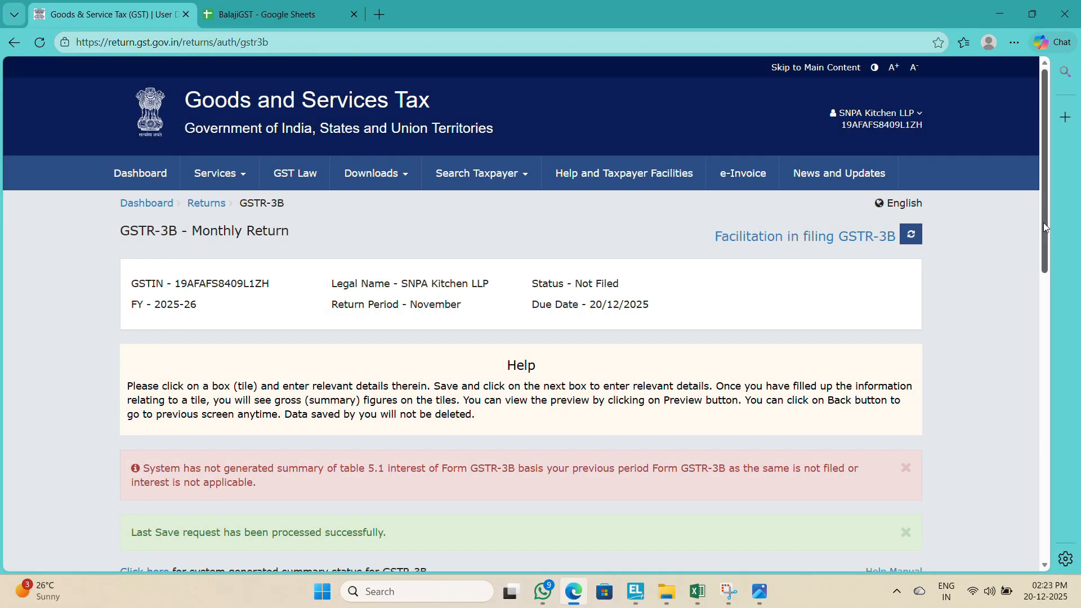
drag(1043, 222, 1044, 348)
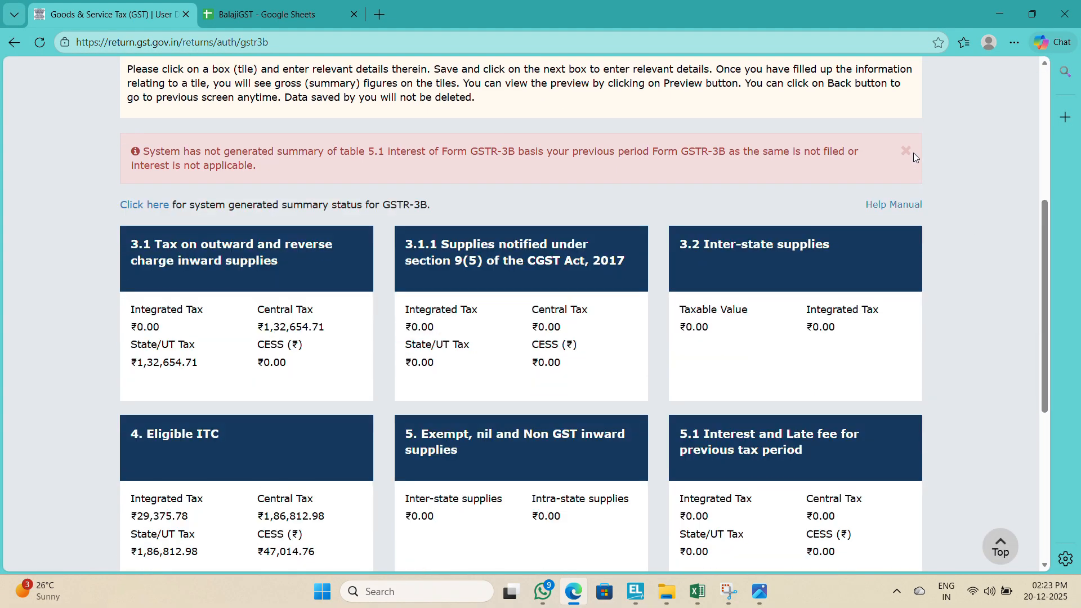
click(913, 154)
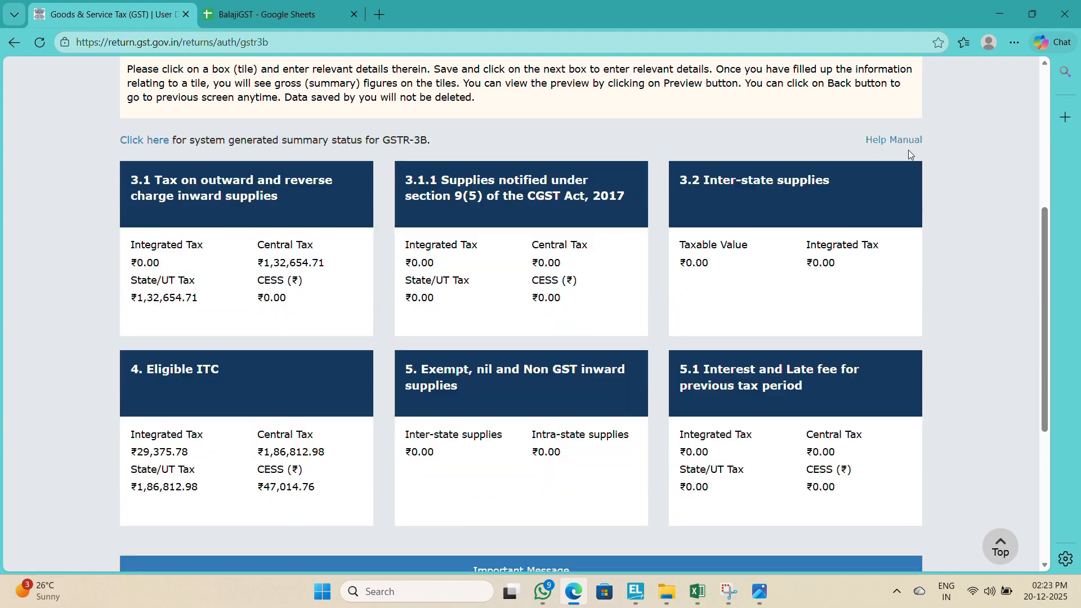
Step: Open the Eligible ITC table and reverse the full ITC under rules 38, 42 & 43: 29,375.78 integrated, 1,86,812.98 central and state, 47,014.76 cess
click(246, 459)
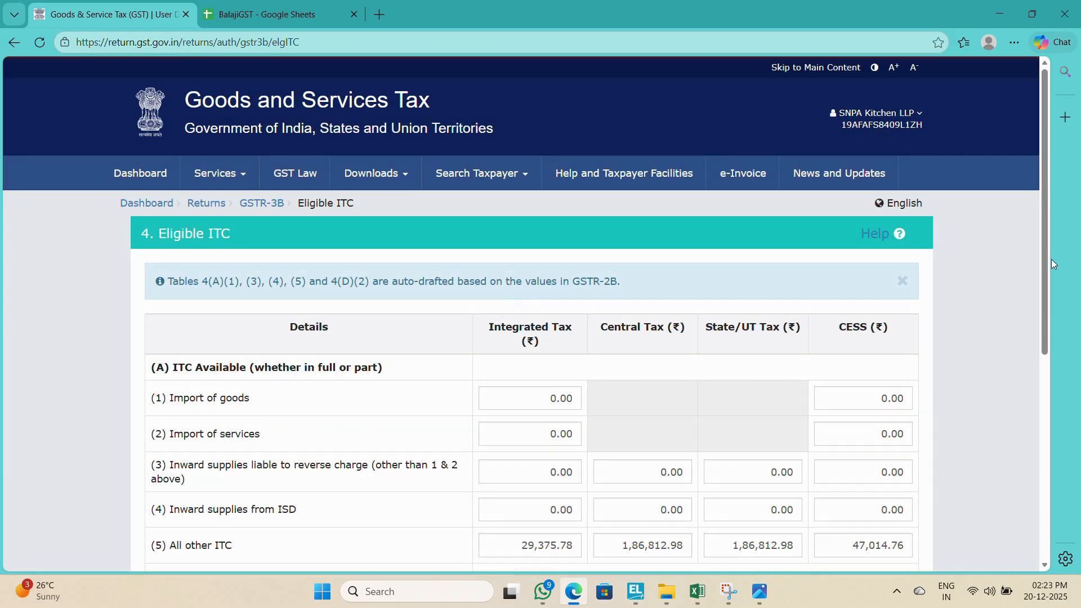
drag(1045, 259, 1031, 445)
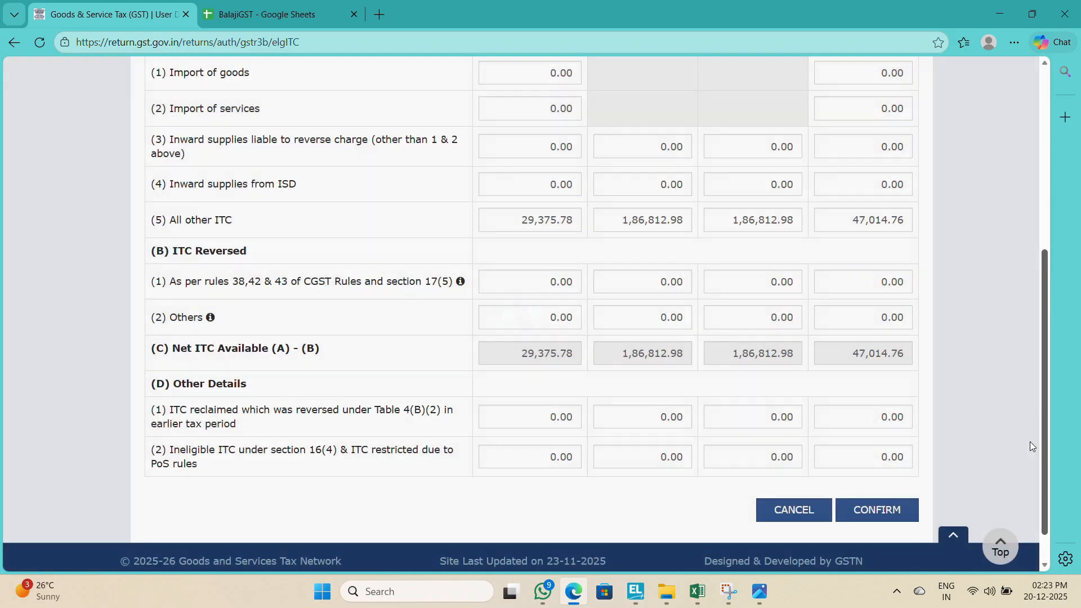
click(503, 283)
text(29375.7)
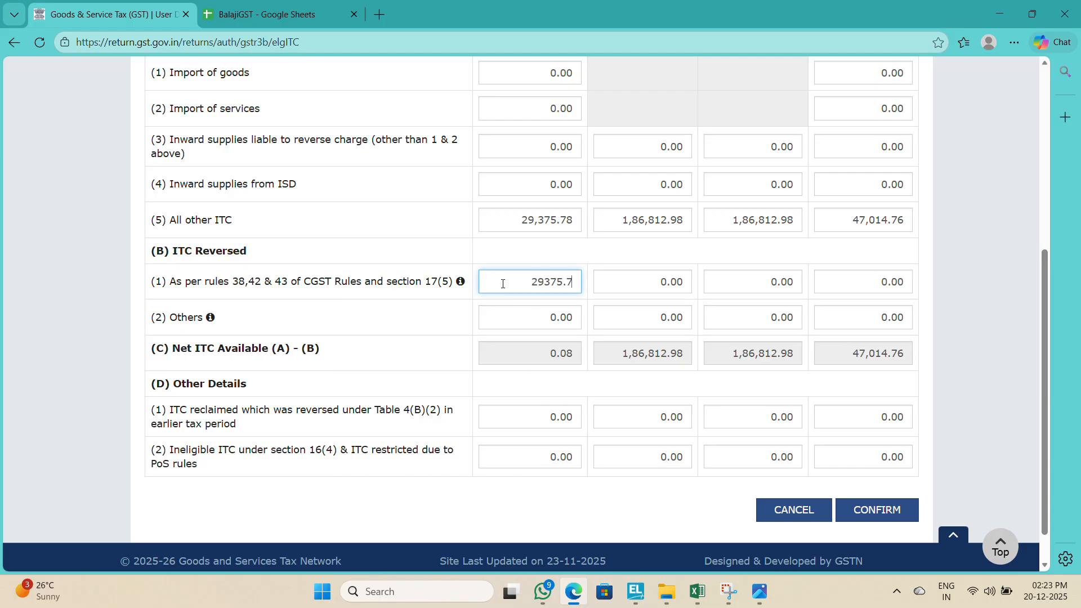
text(186812.98)
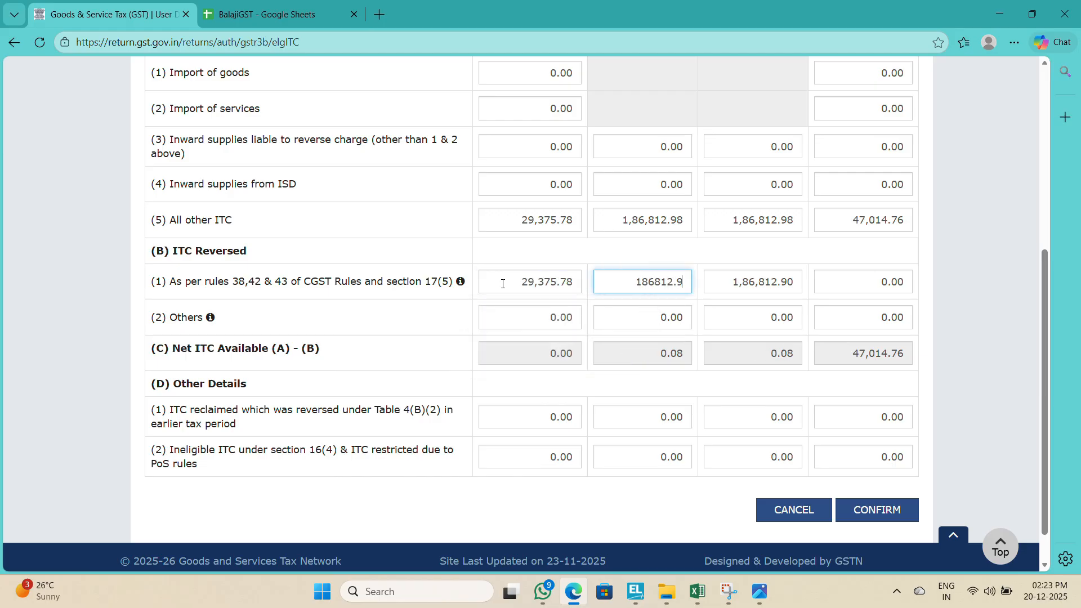
key(Tab)
key(Tab)
text(47,014)
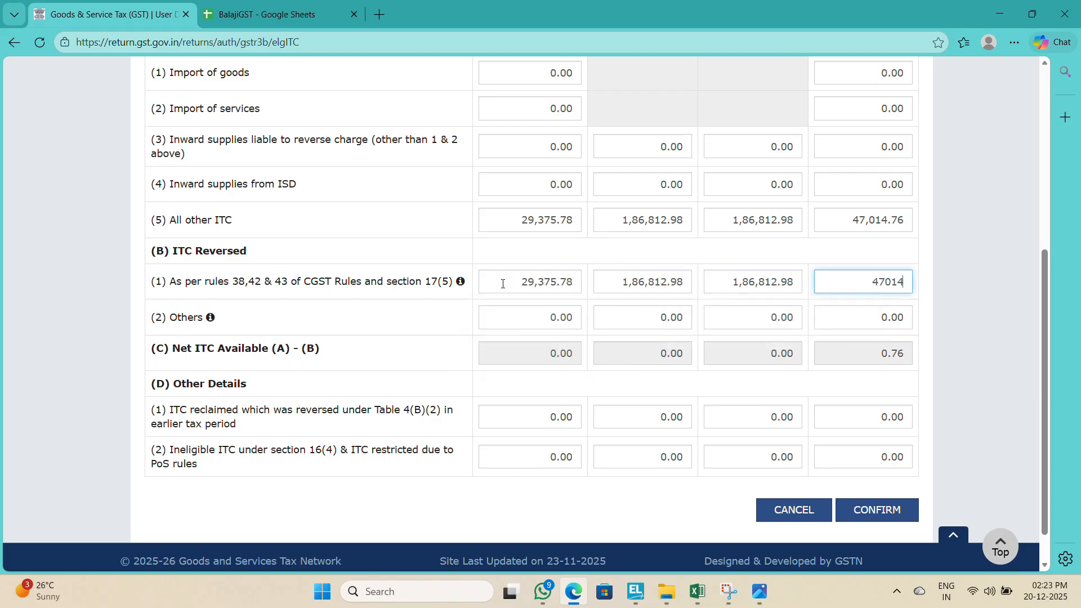
text(.76)
key(Tab)
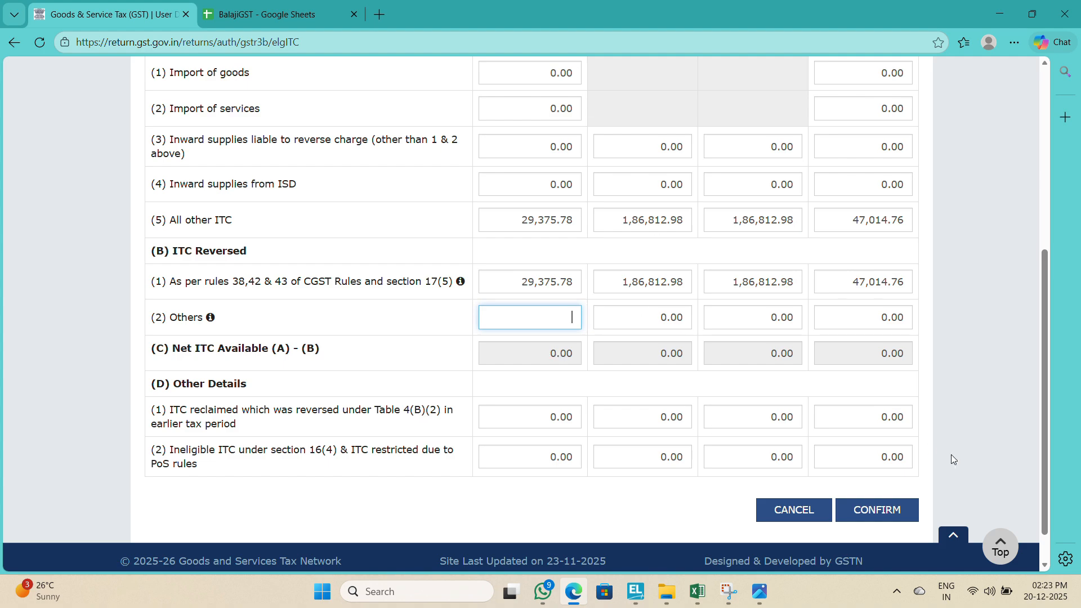
click(871, 509)
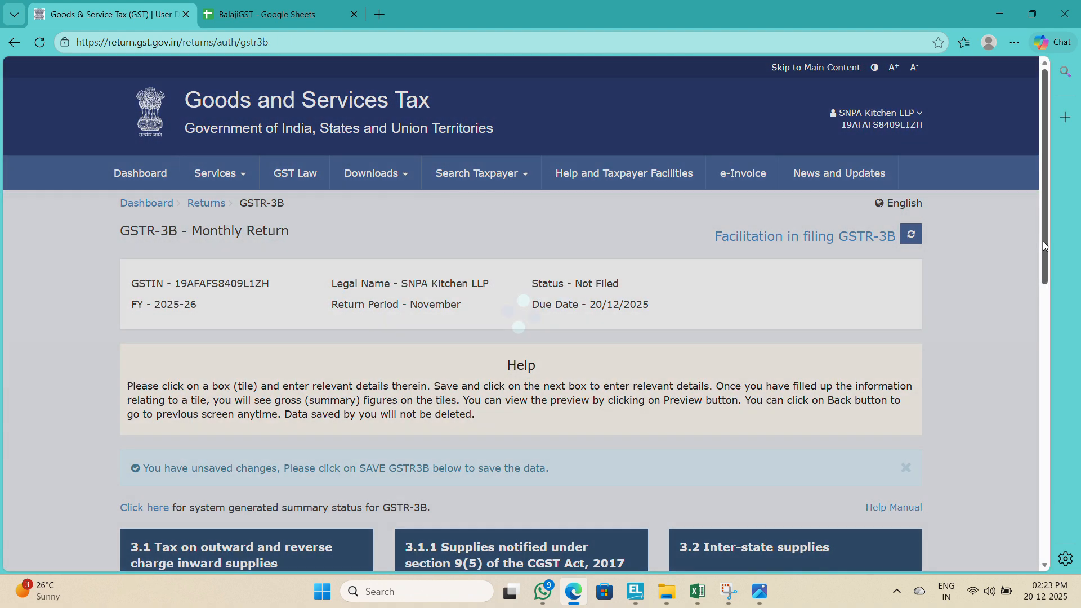
Step: Save the GSTR-3B, proceed to payment, and agree to create a challan for the cash shortfall
drag(1043, 245, 1032, 536)
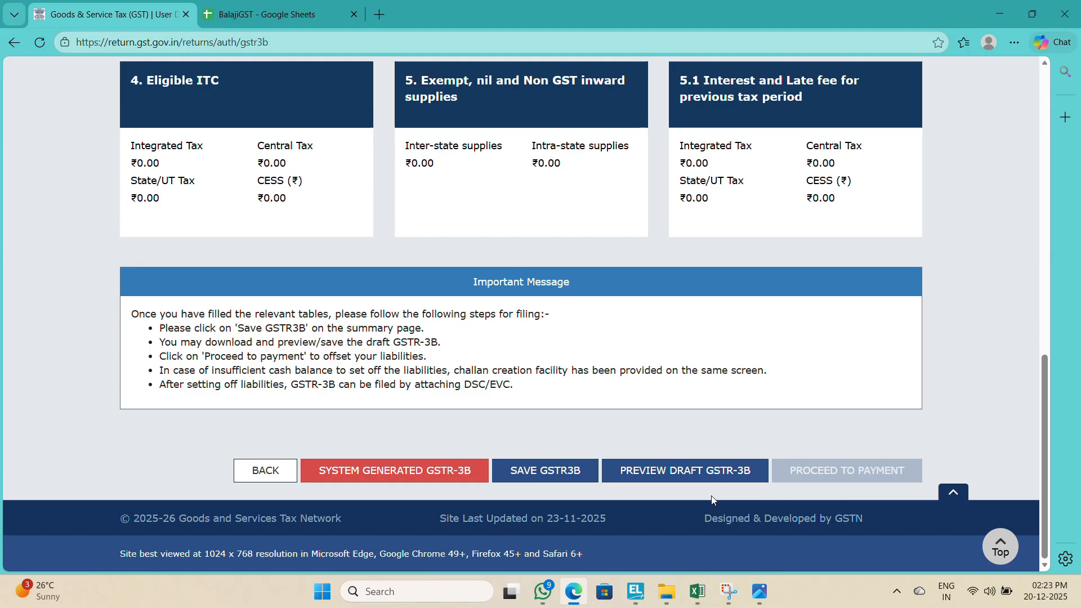
click(556, 475)
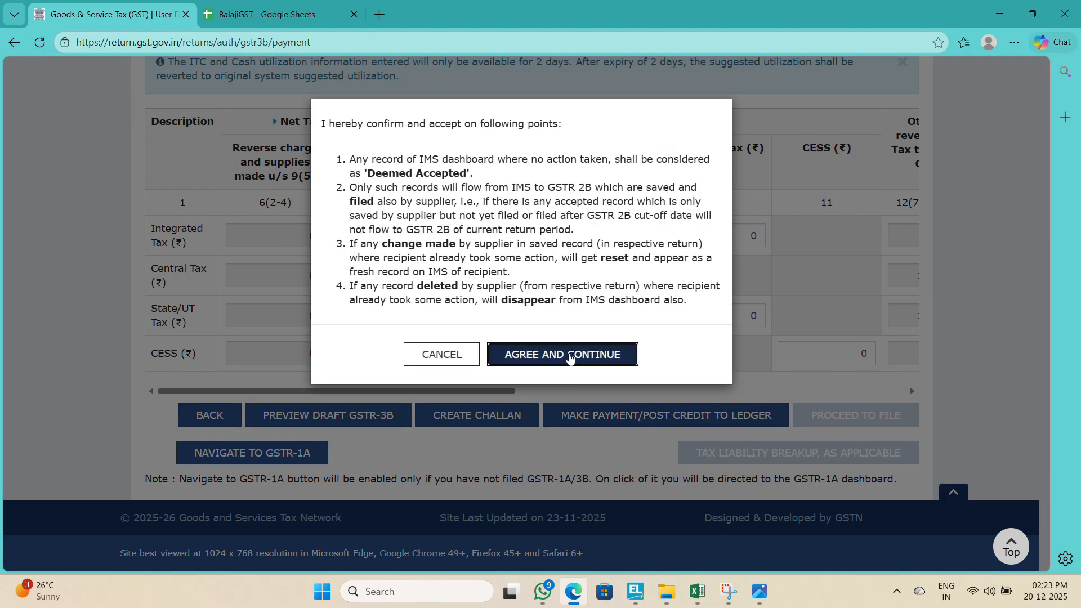
click(568, 355)
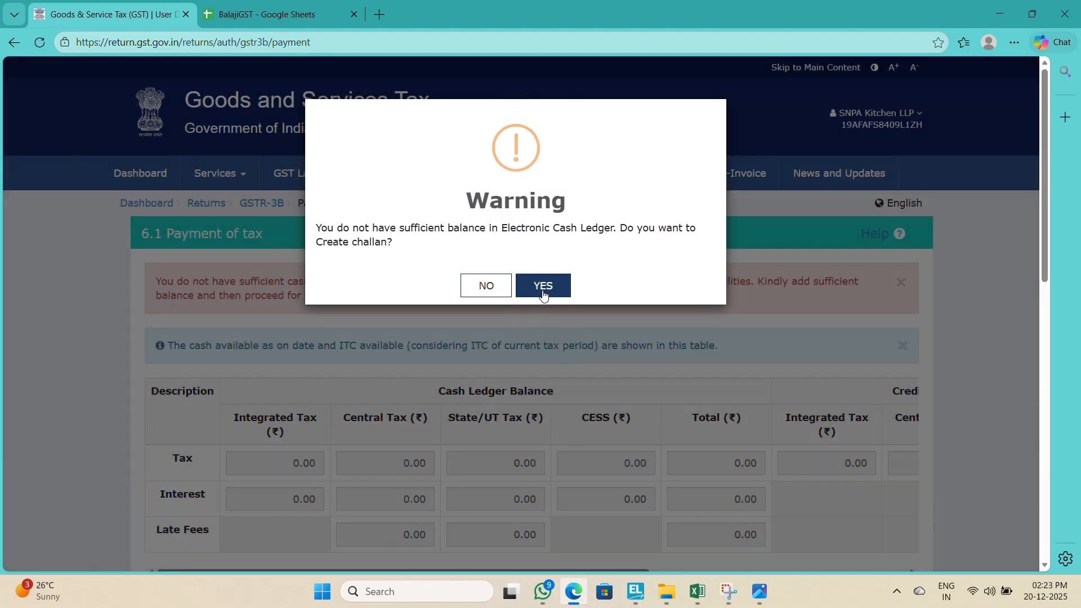
click(543, 292)
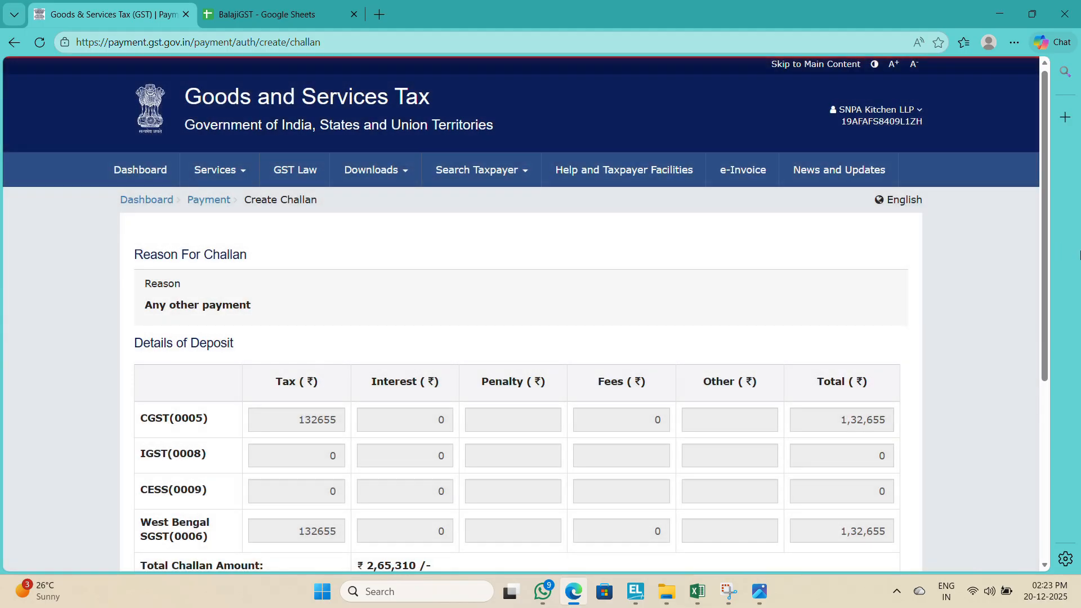
Step: Generate the tax payment challan with E-Payment as the payment mode
scroll(1039, 332, down, 5)
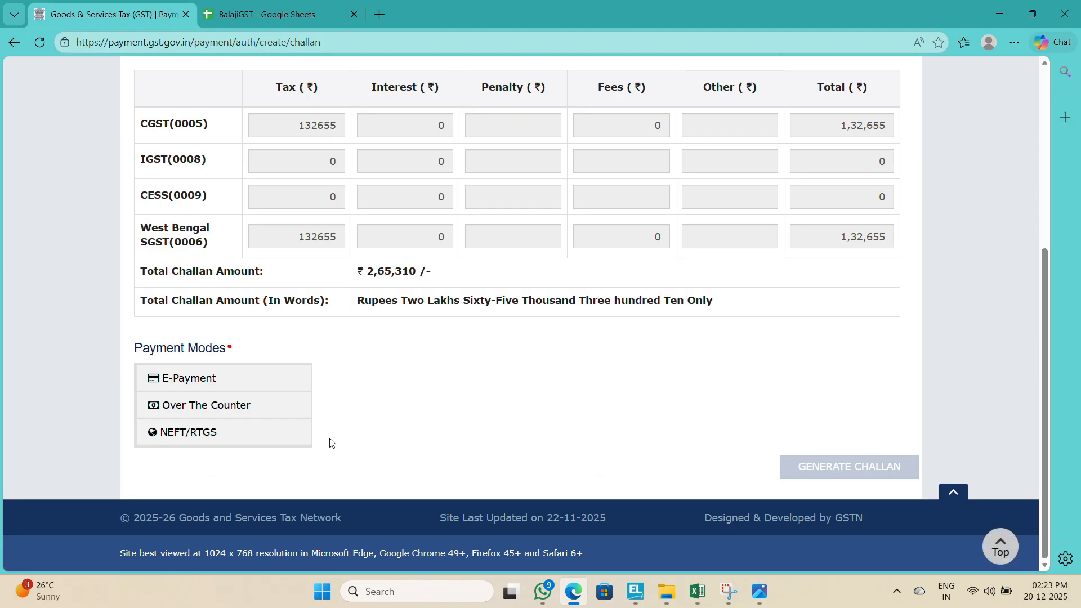
click(195, 386)
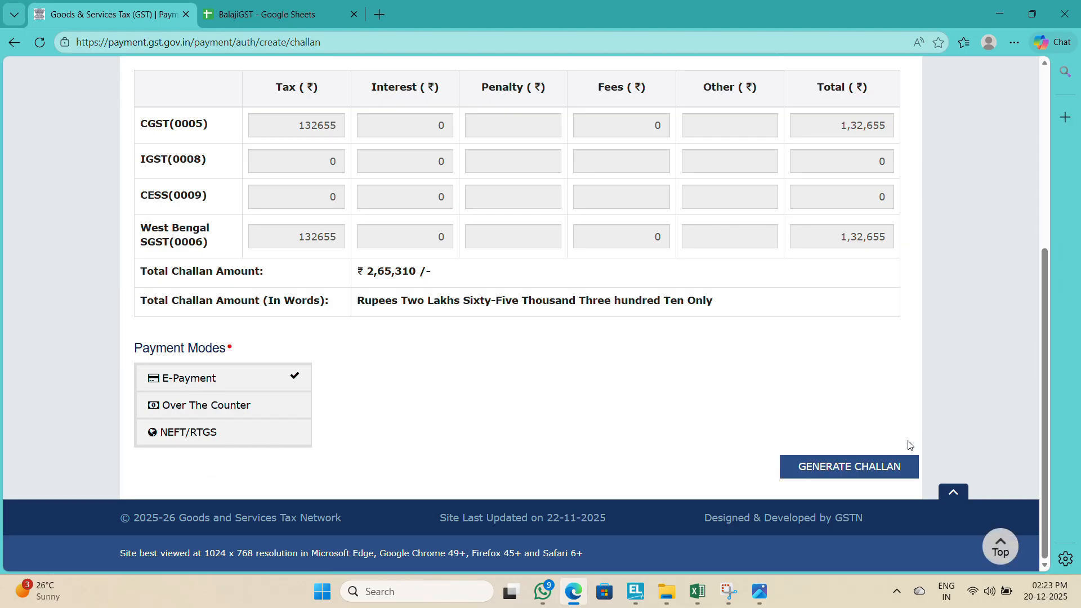
click(866, 469)
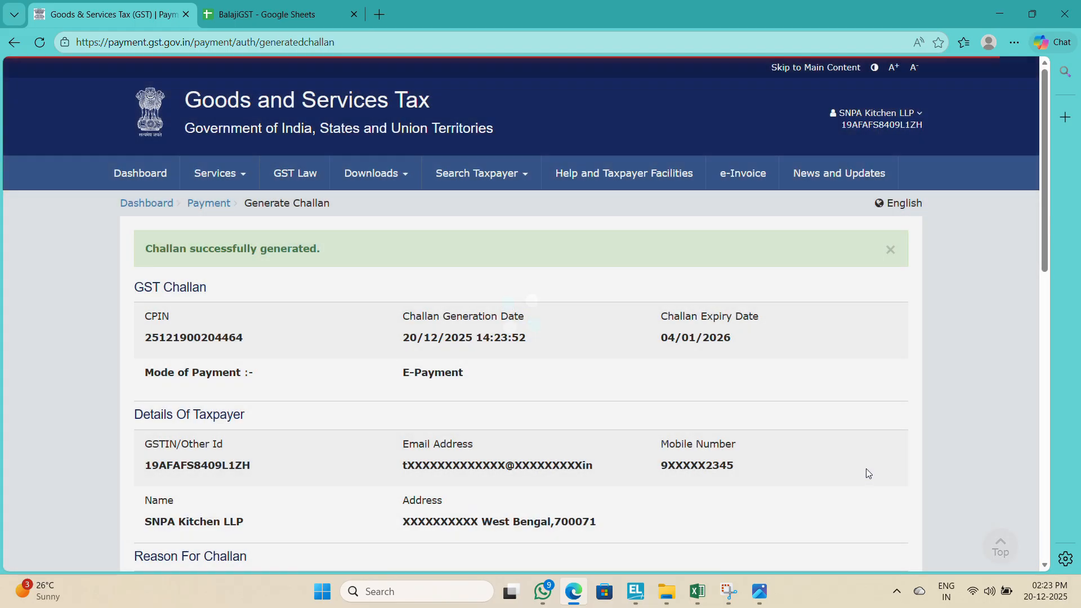
Step: Choose Net Banking through HDFC Bank, accept the terms and conditions, and make the challan payment
drag(1046, 247, 1001, 563)
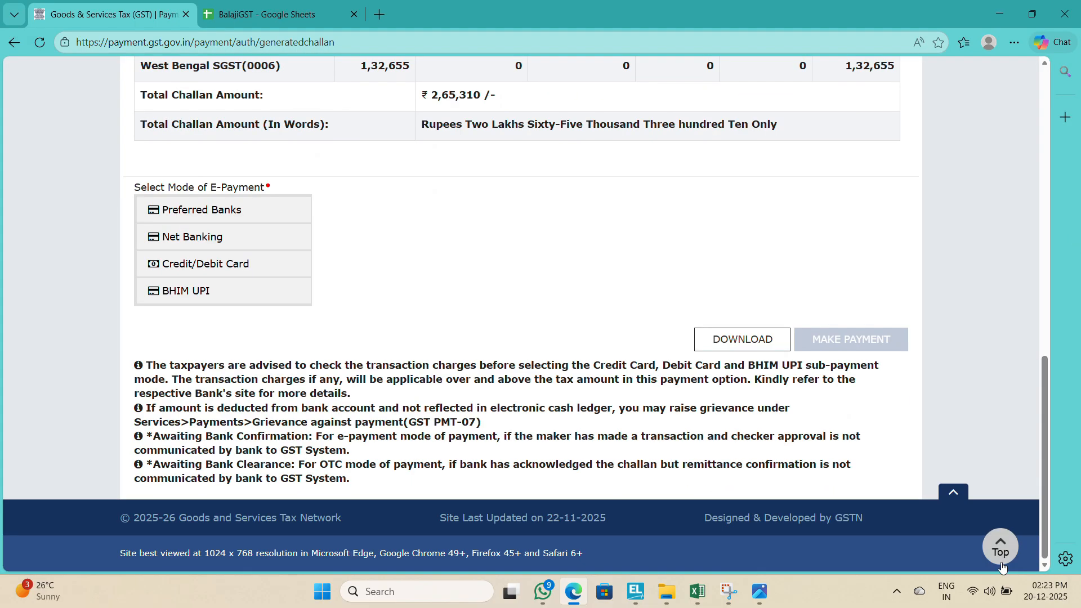
click(188, 241)
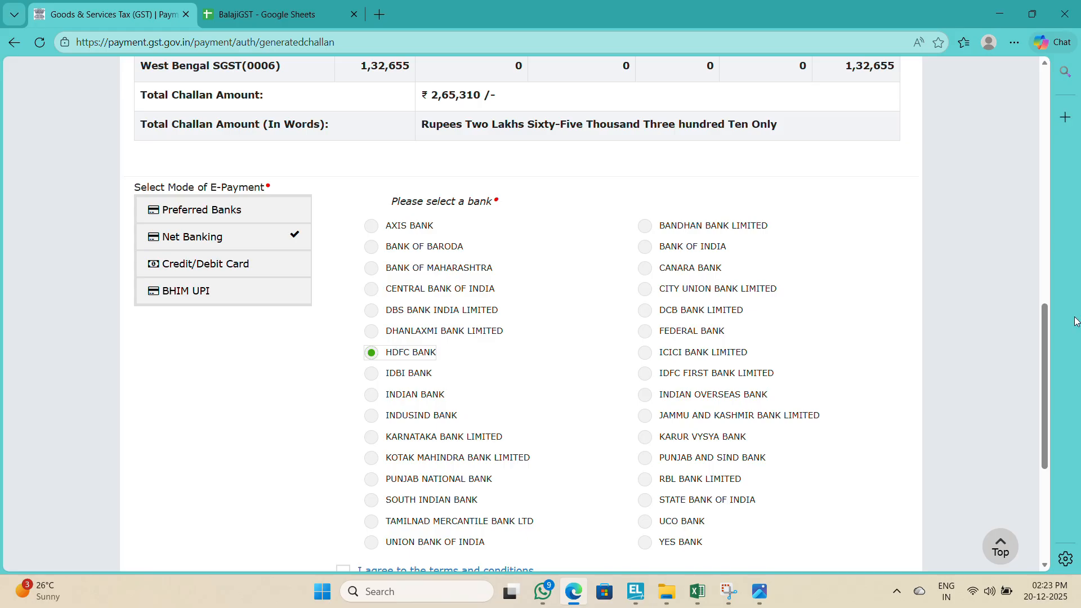
drag(1045, 356, 1047, 446)
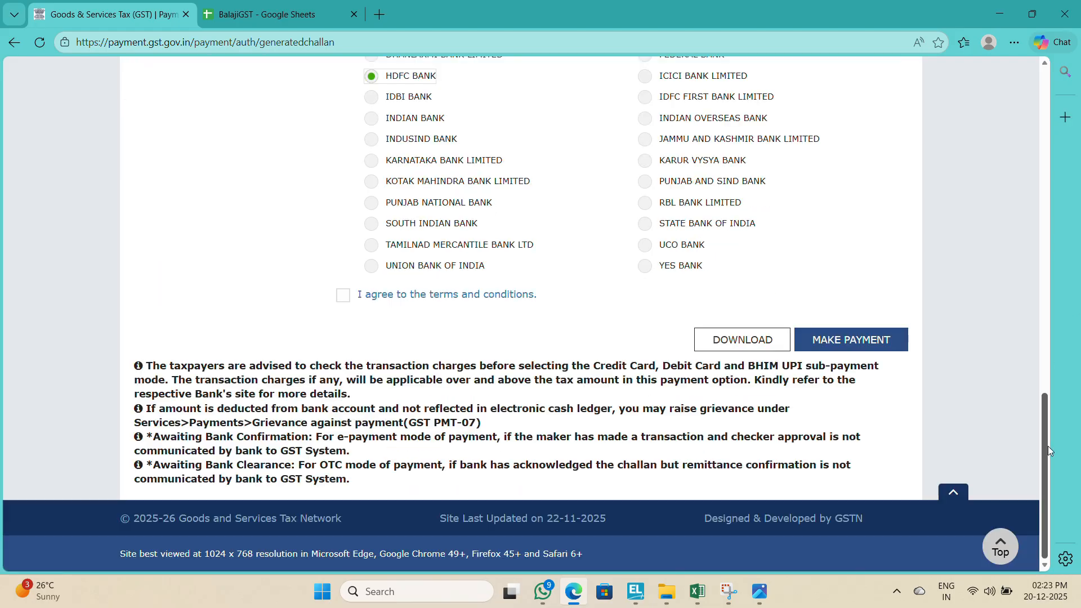
click(346, 297)
click(848, 351)
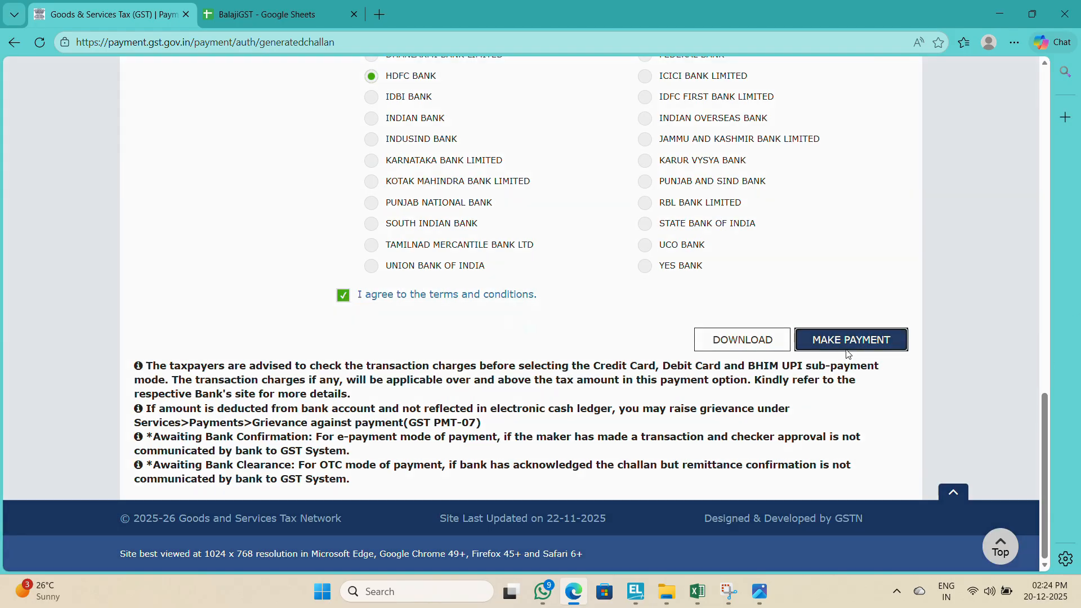